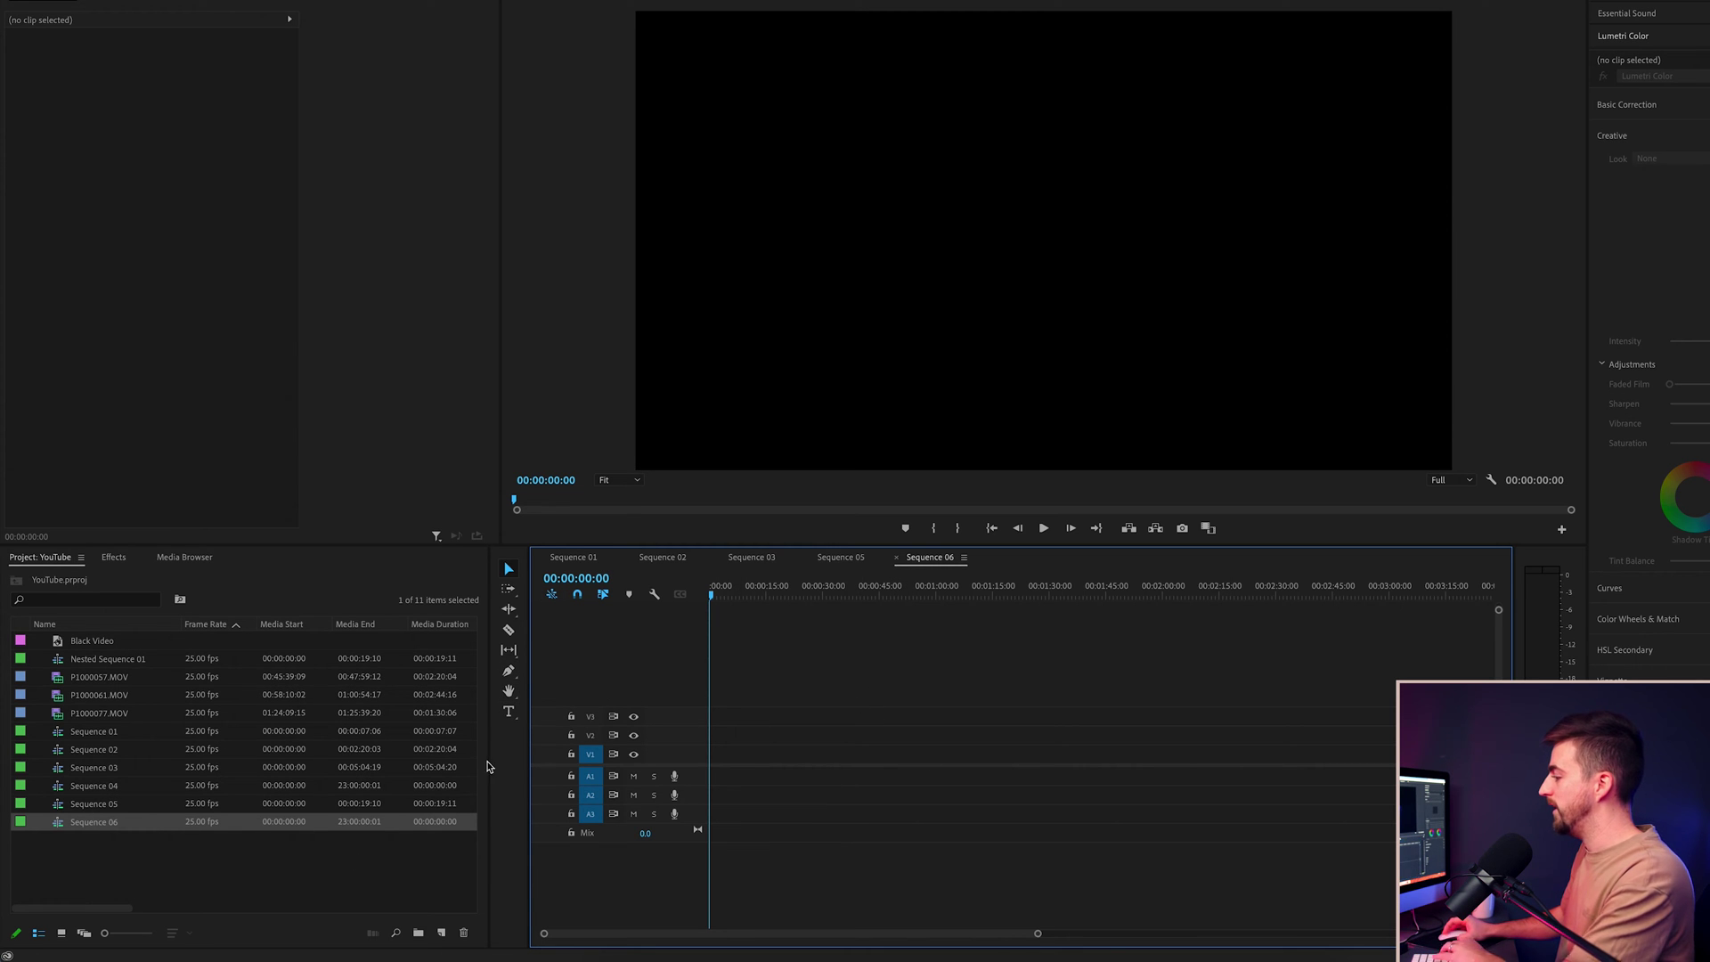
Step: Create a Black Video item, place it at 0 on V1, and trim it to about 9:21
{"action": "left_click", "coordinate": [443, 933]}
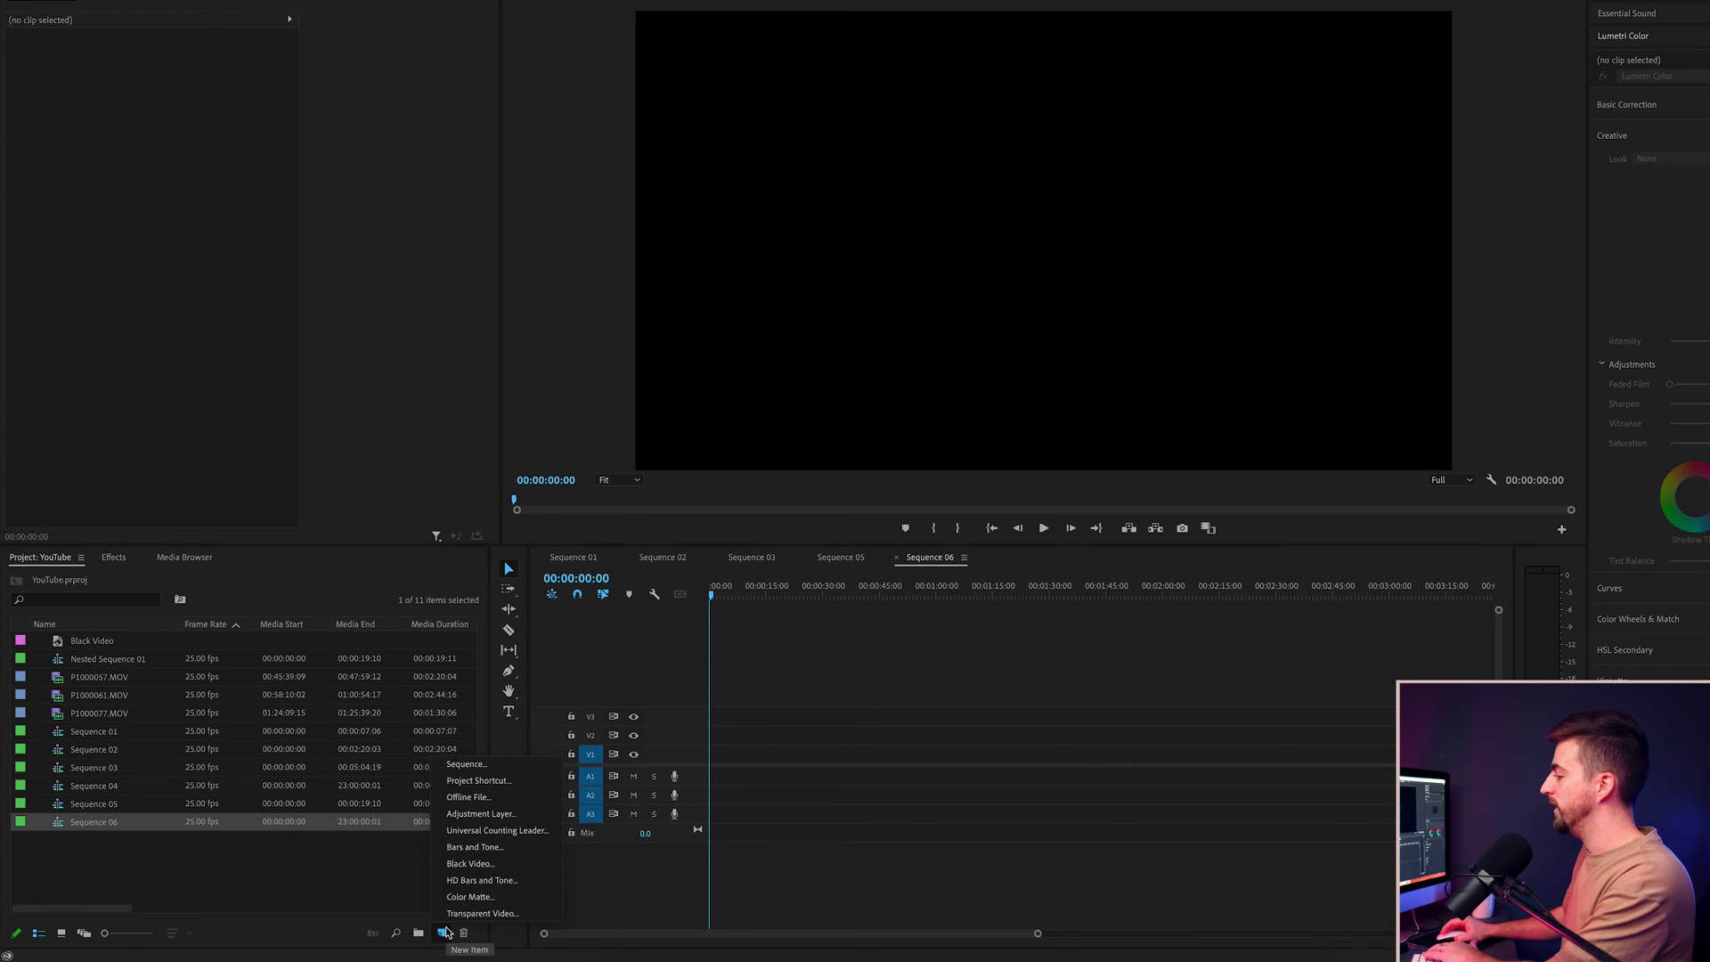
{"action": "left_click", "coordinate": [462, 864]}
{"action": "key", "text": "Return"}
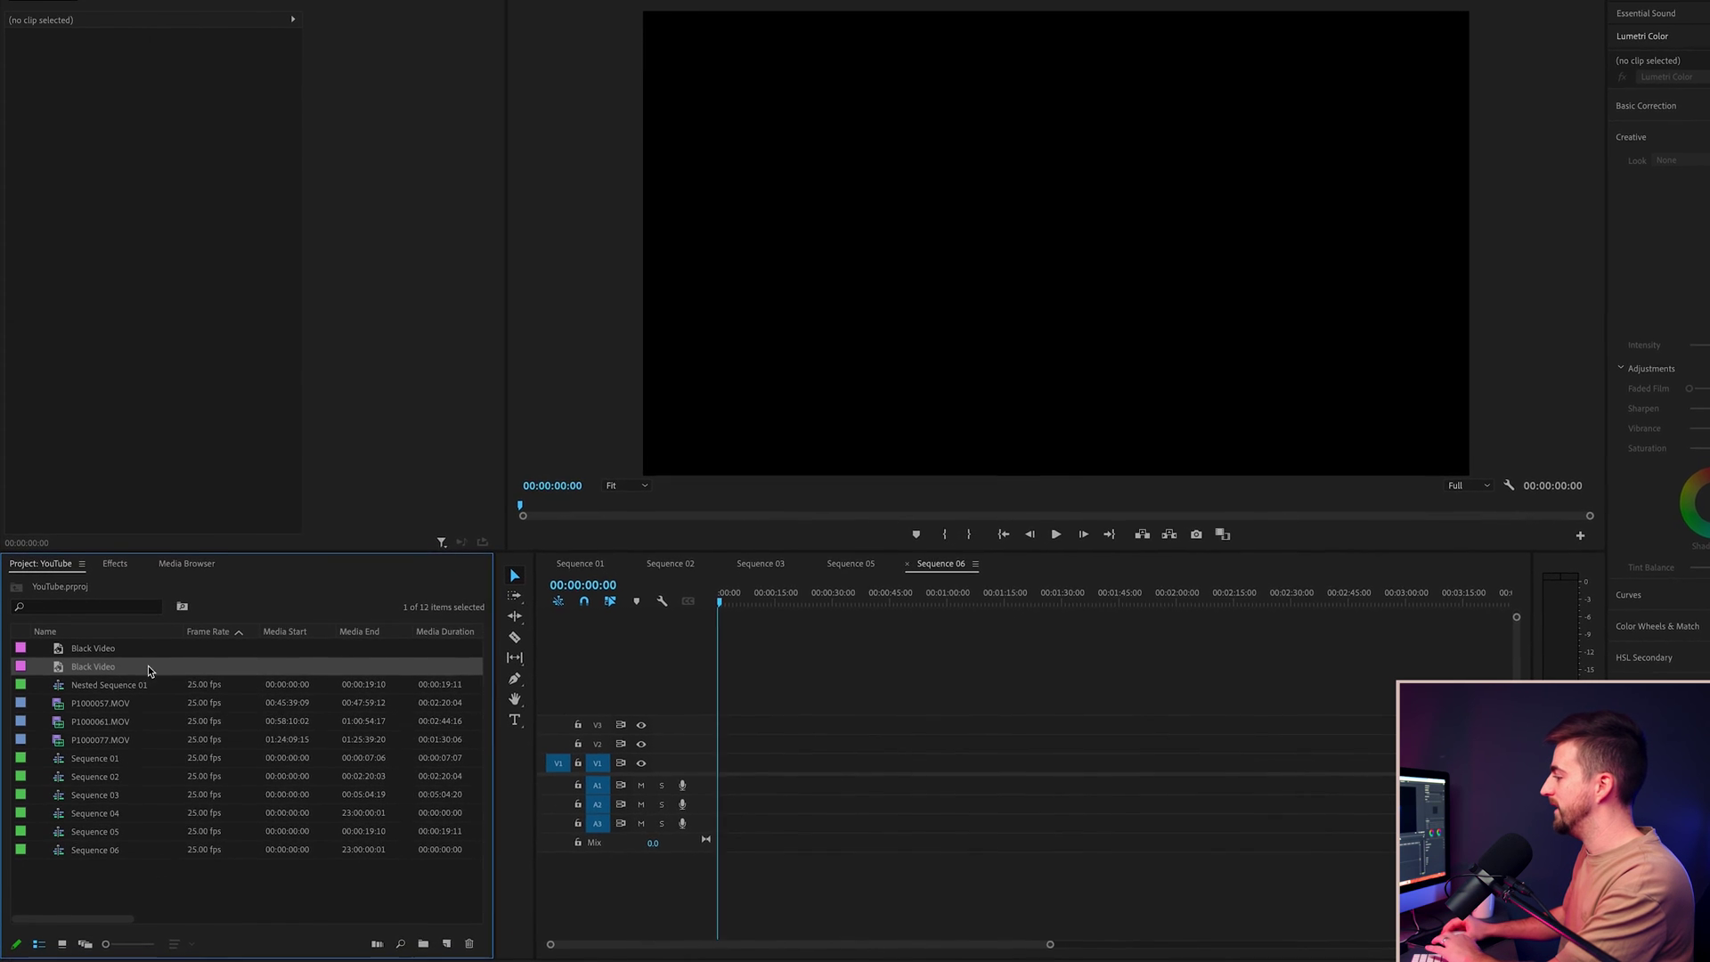
{"action": "left_click_drag", "start_coordinate": [122, 658], "coordinate": [739, 780]}
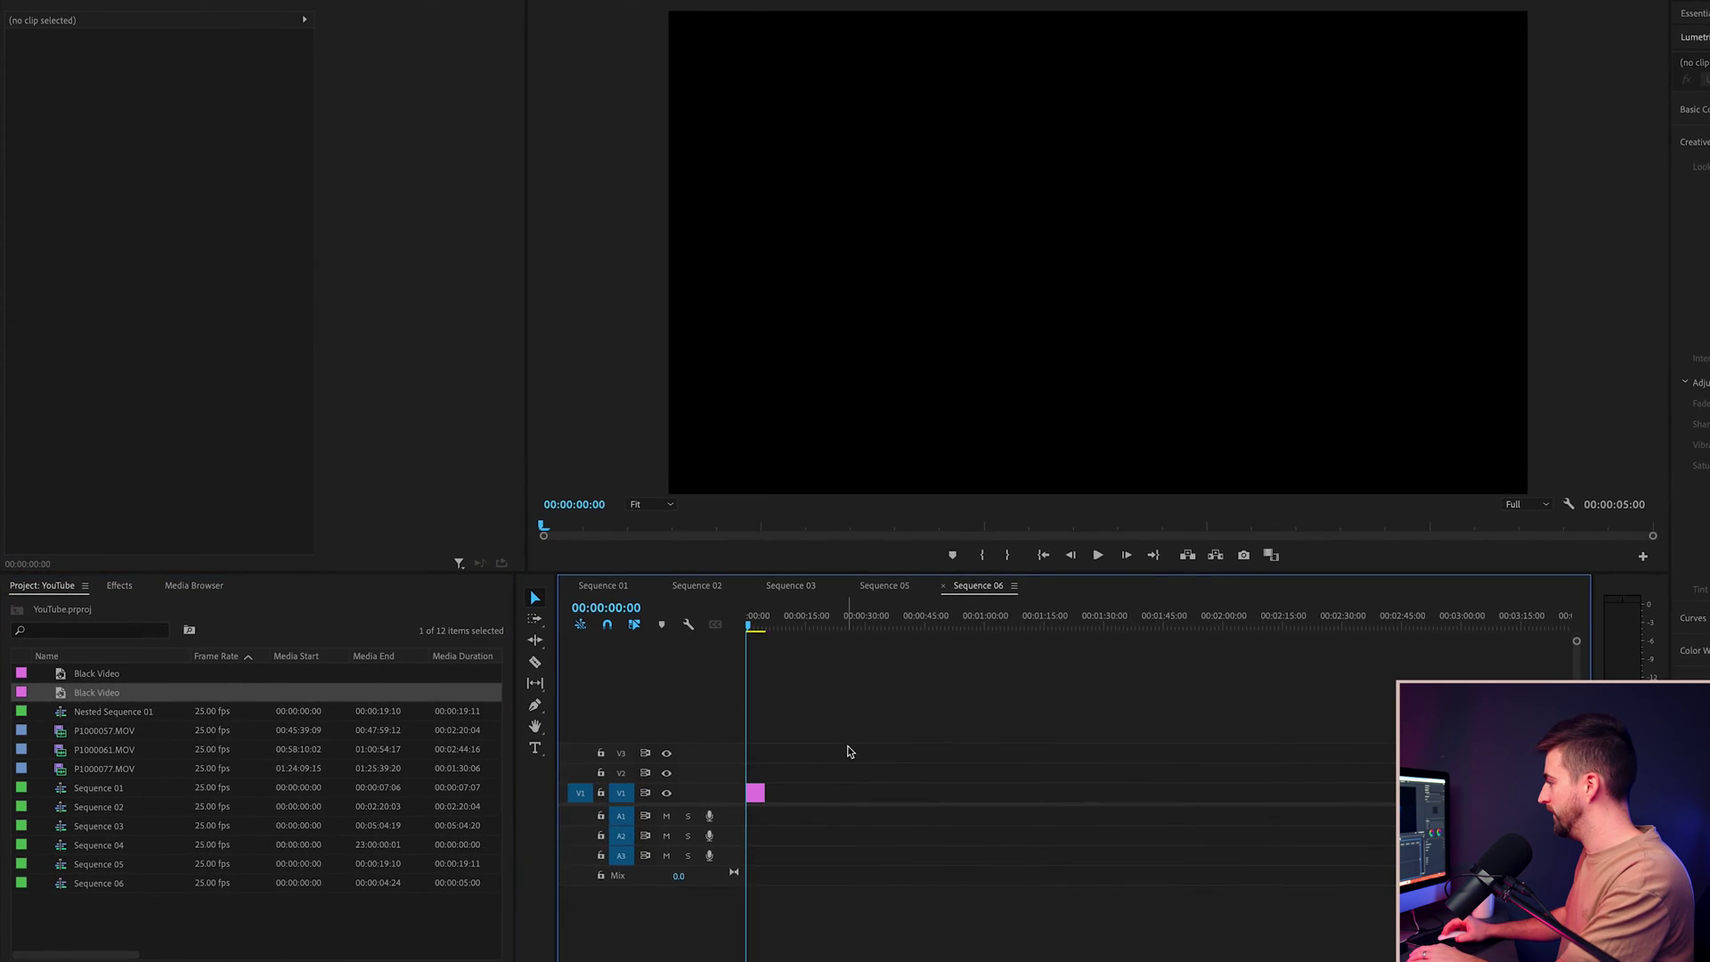
{"action": "key", "text": "equal"}
{"action": "key", "text": "equal"}
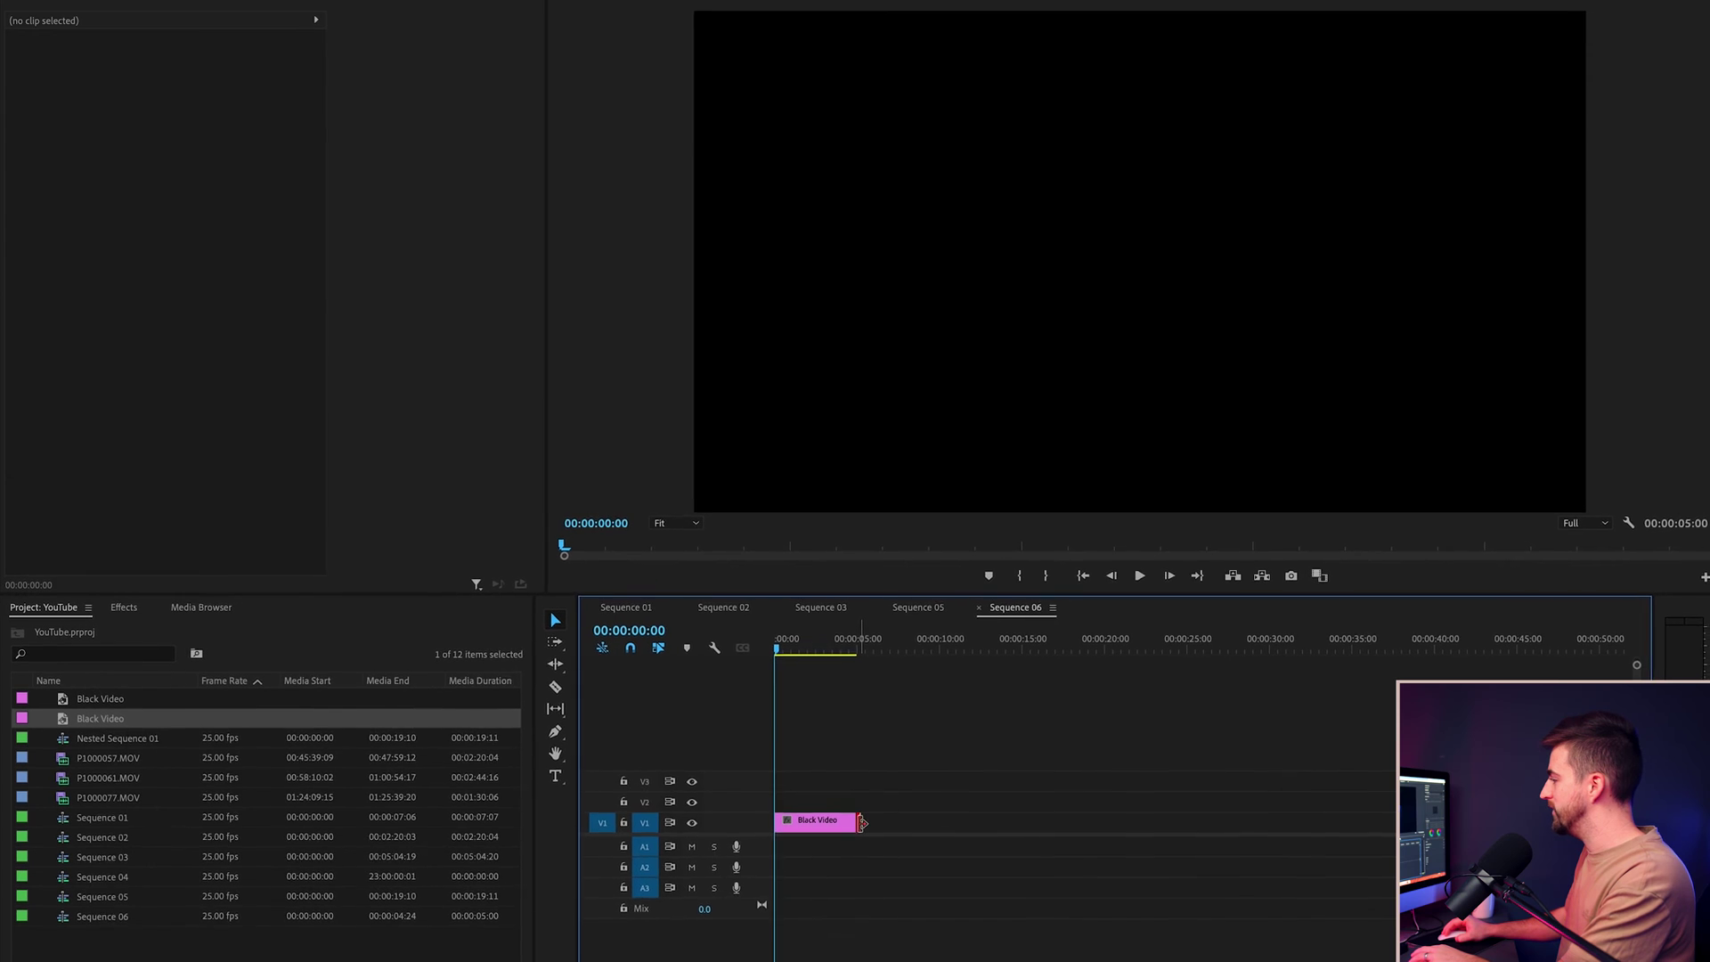
{"action": "left_click_drag", "start_coordinate": [830, 807], "coordinate": [958, 837]}
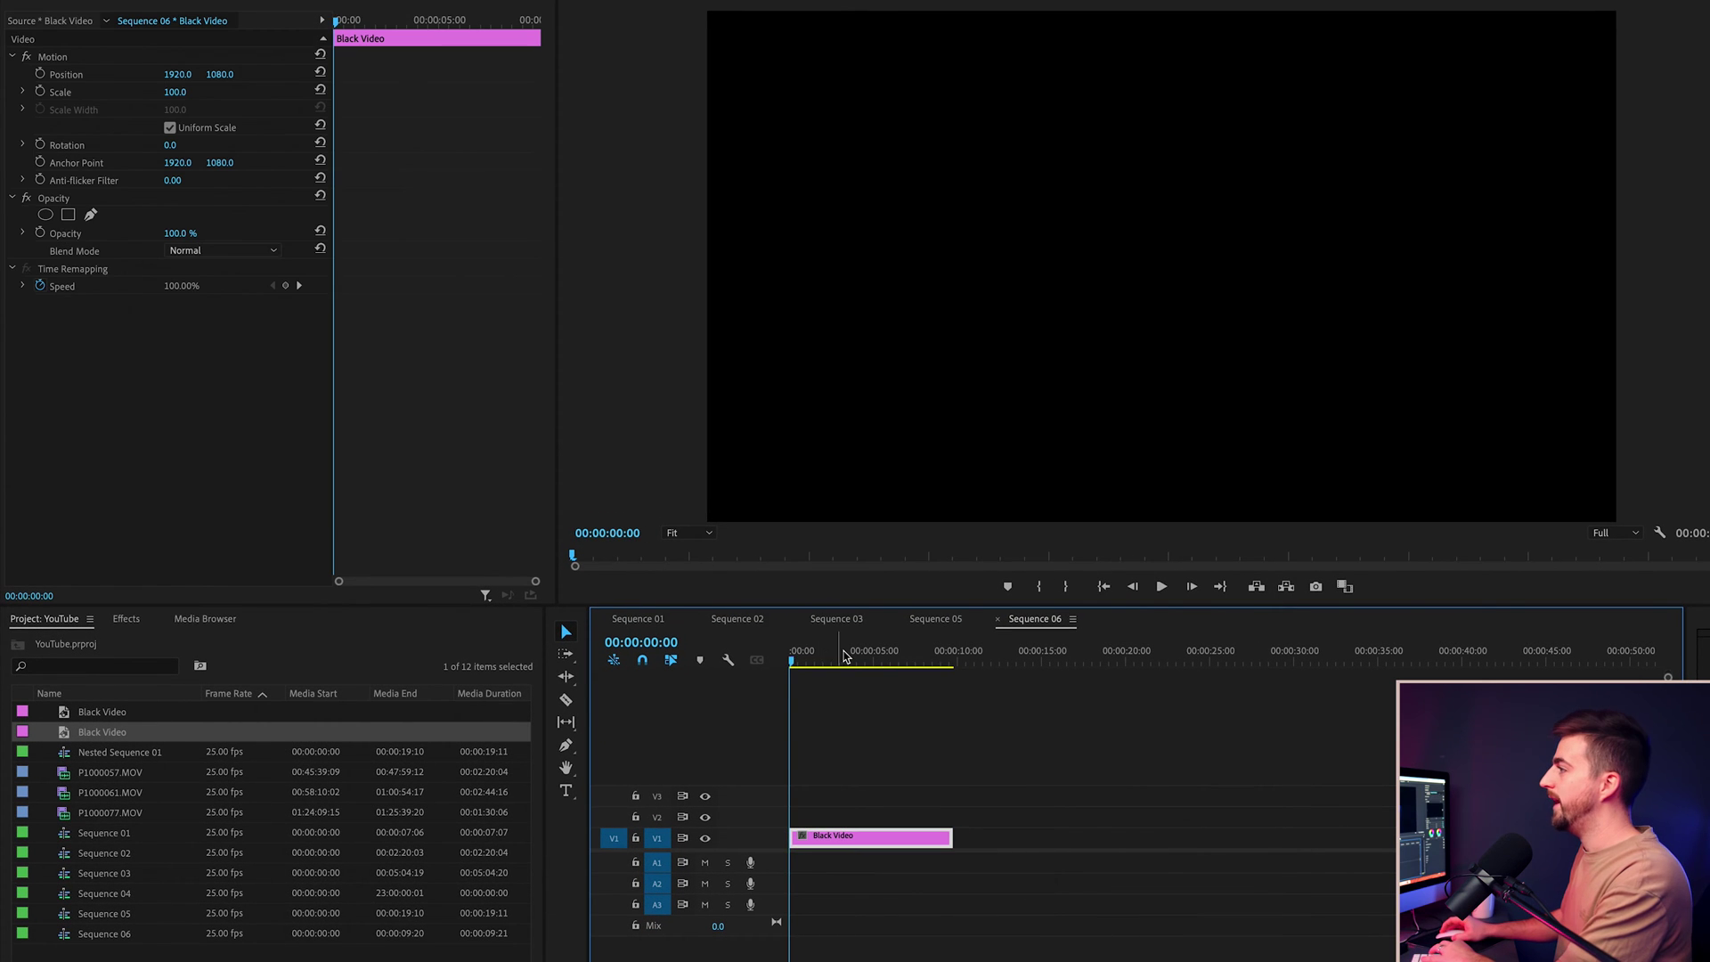
Step: Add an ellipse mask under Opacity and stretch its sides into a centred circle
{"action": "left_click_drag", "start_coordinate": [845, 659], "coordinate": [895, 663]}
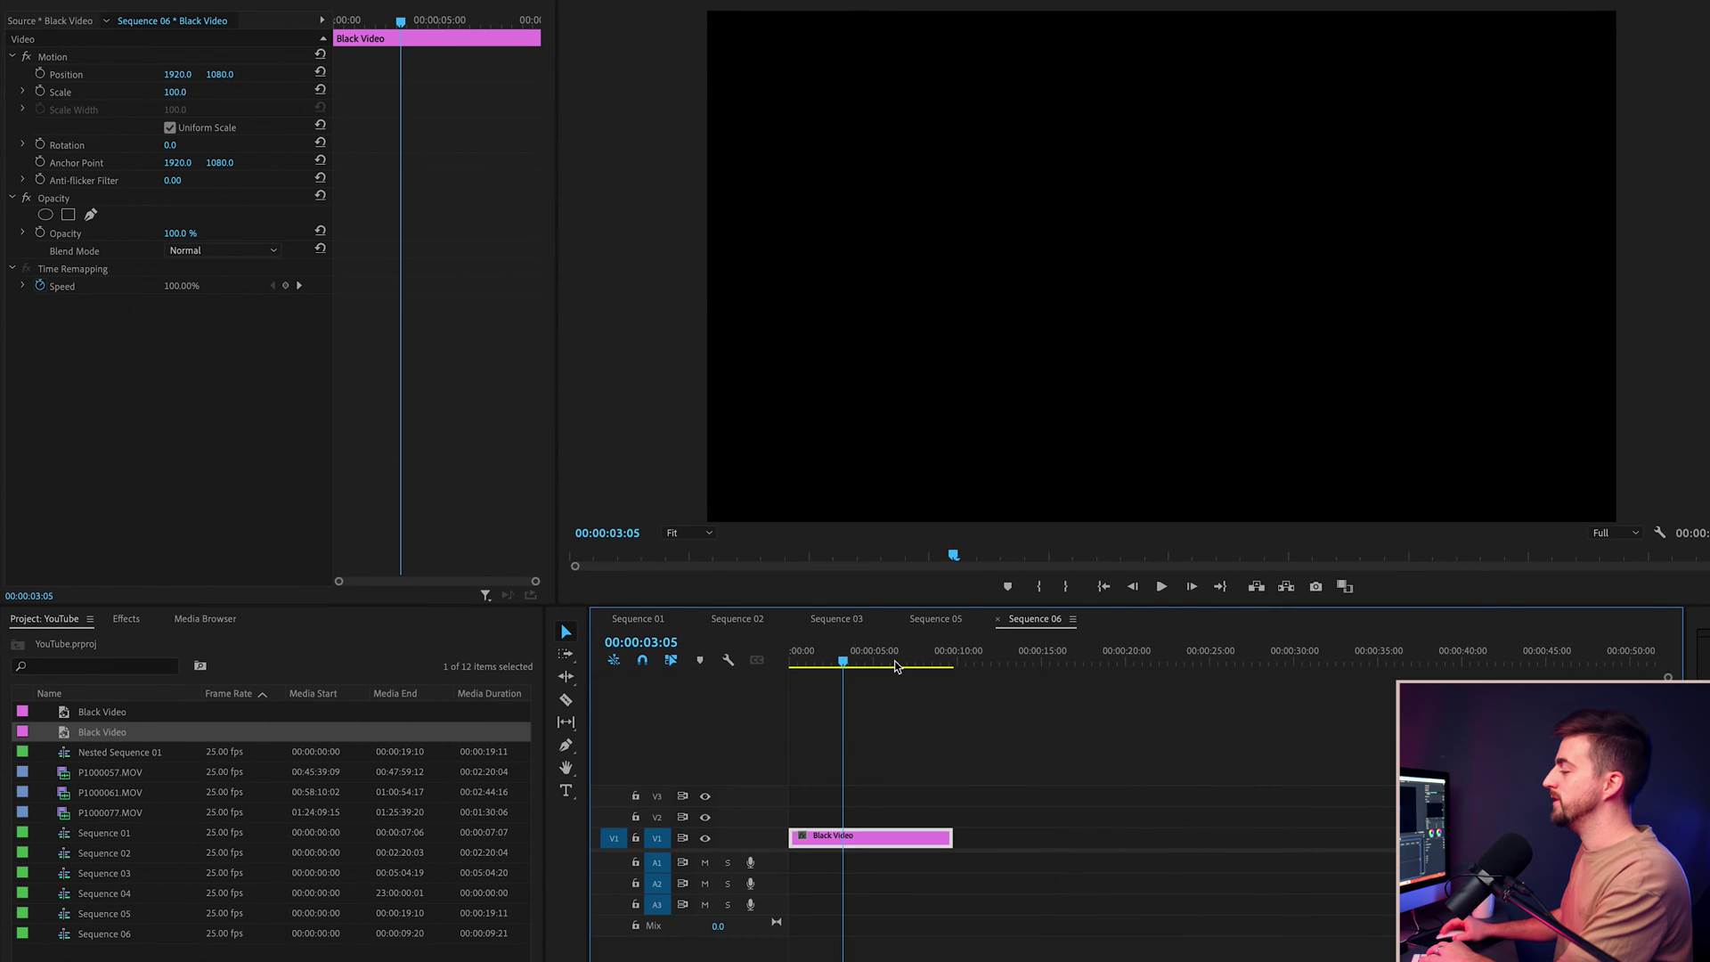
{"action": "left_click", "coordinate": [56, 200]}
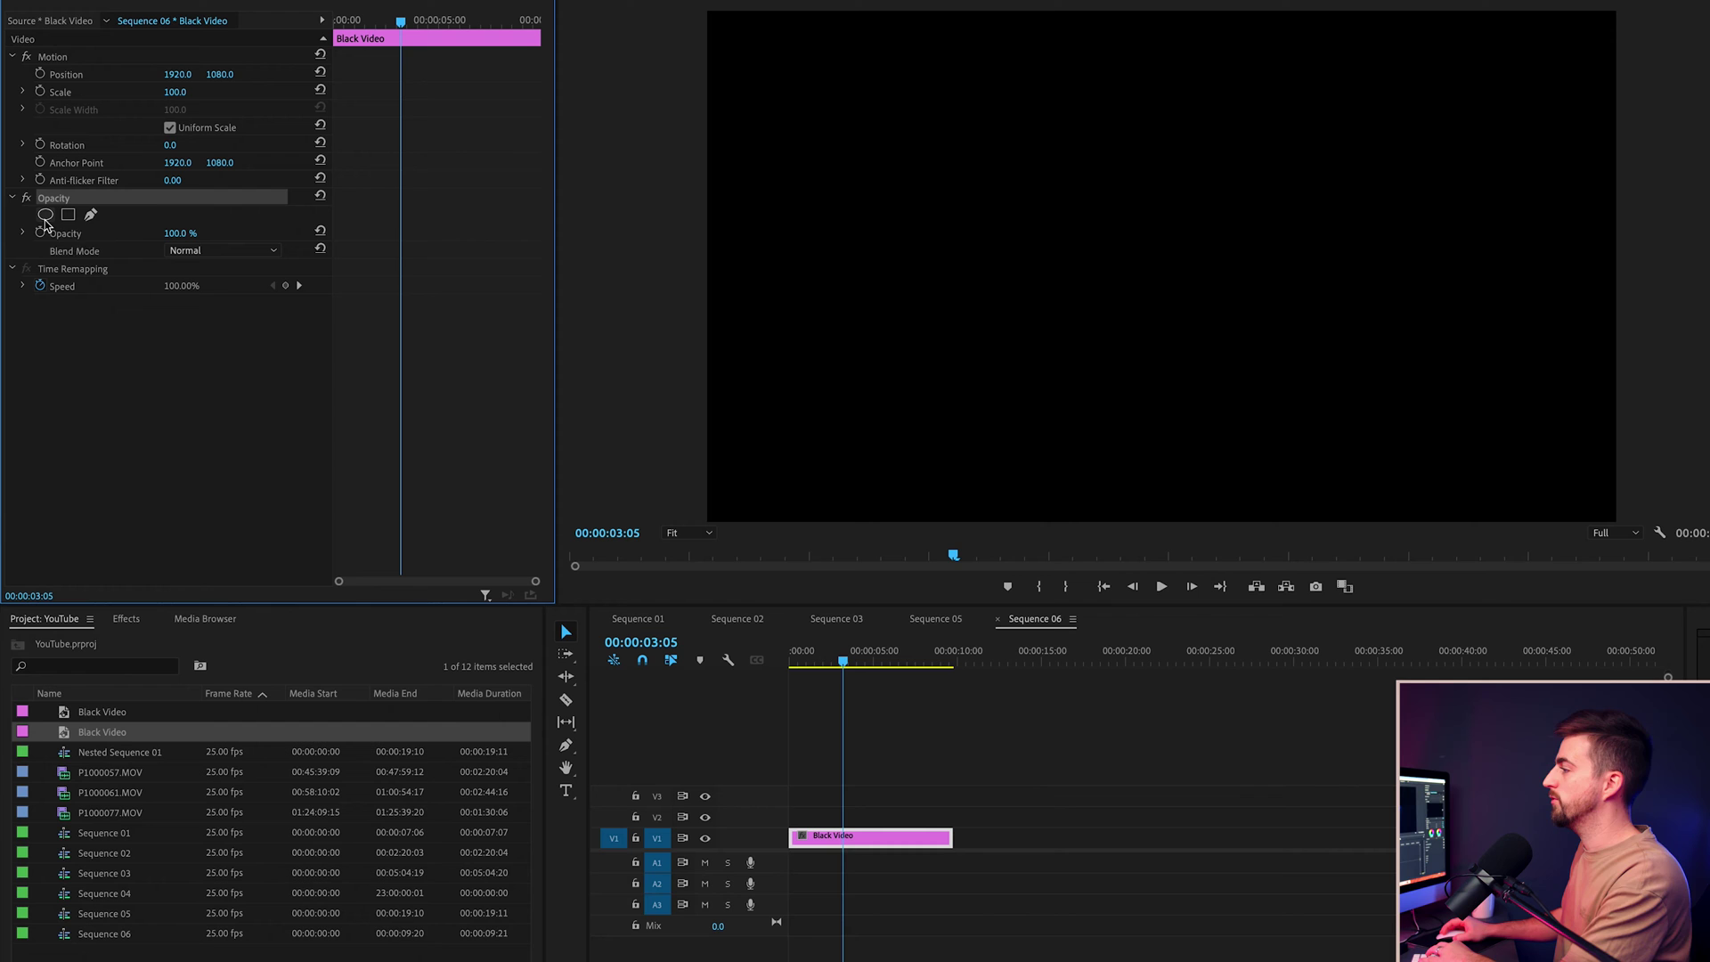
{"action": "left_click", "coordinate": [46, 216]}
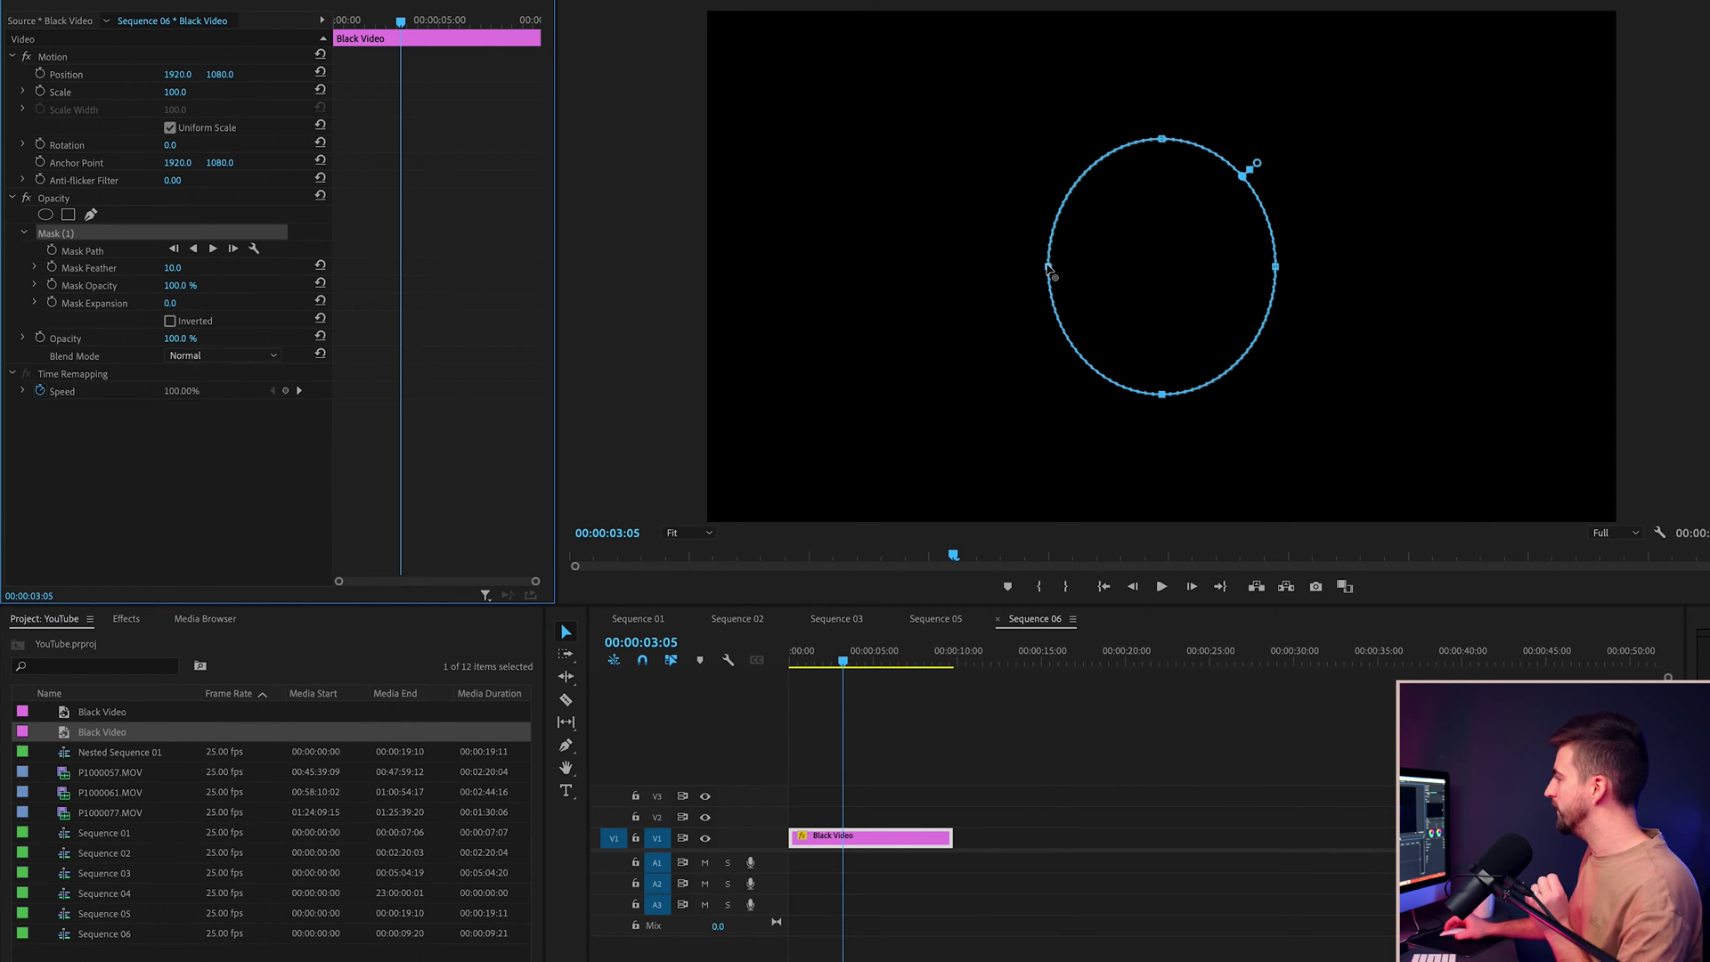
{"action": "left_click_drag", "start_coordinate": [1049, 267], "coordinate": [1034, 267]}
{"action": "left_click_drag", "start_coordinate": [1276, 273], "coordinate": [1299, 278]}
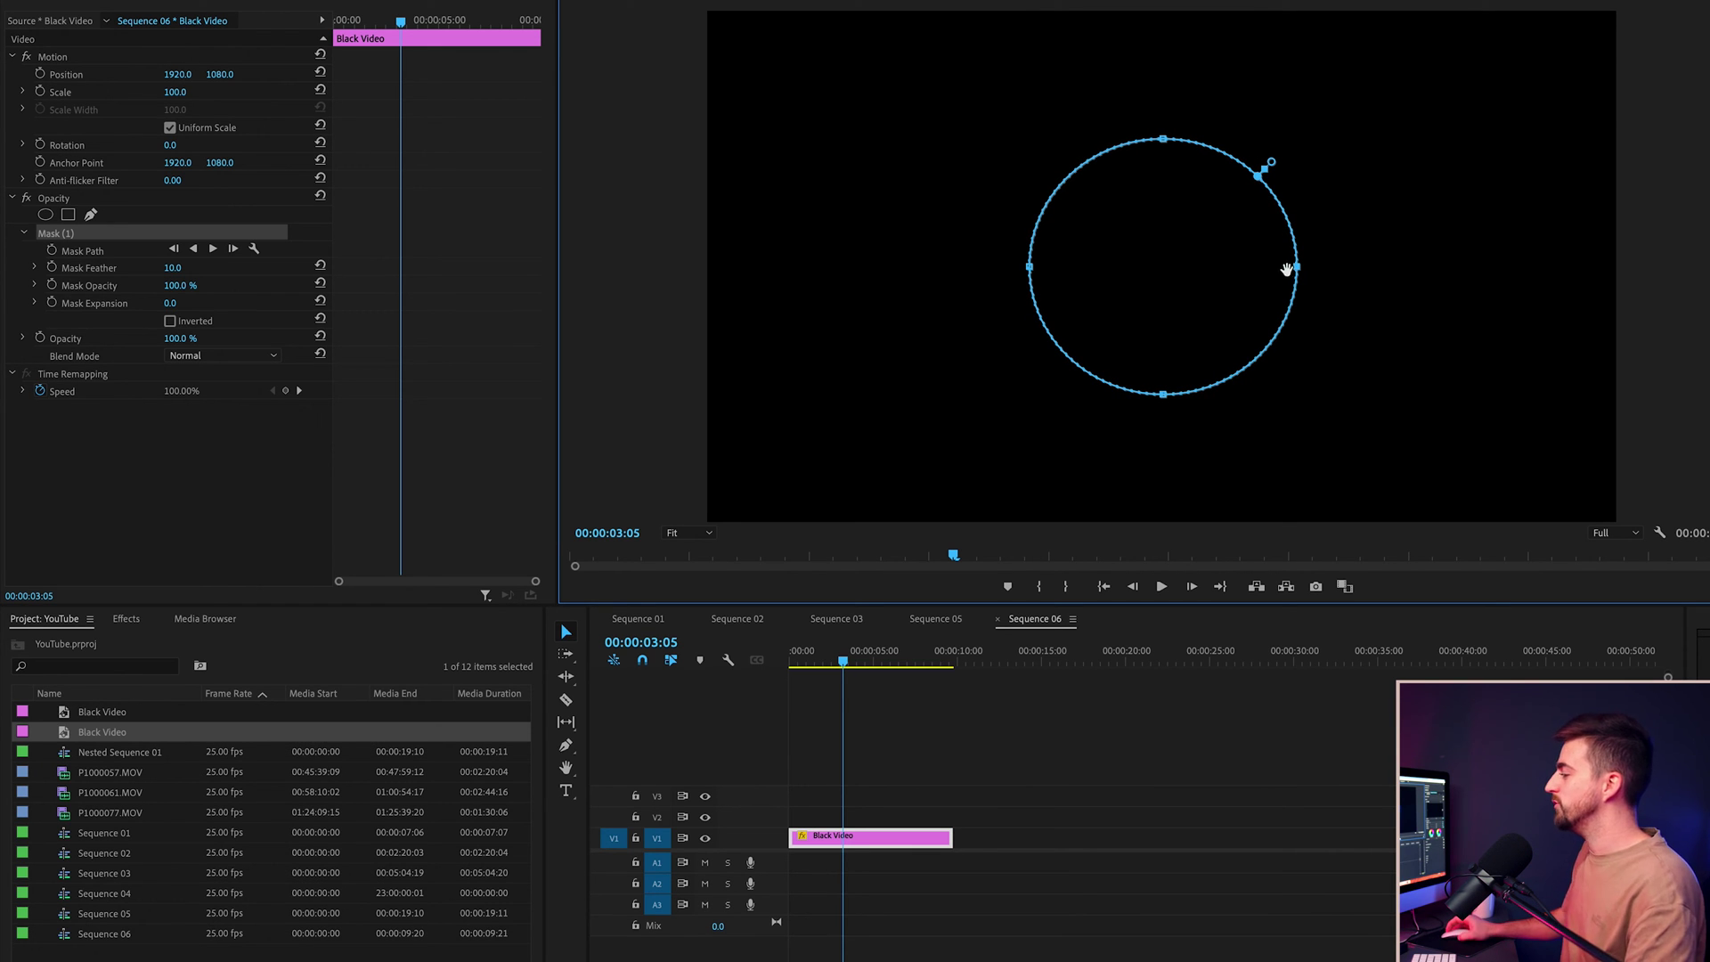
Step: Apply the Tint effect to the Black Video clip with Map Black To set to white
{"action": "left_click", "coordinate": [126, 623]}
{"action": "left_click", "coordinate": [93, 646]}
{"action": "type", "text": "tint"}
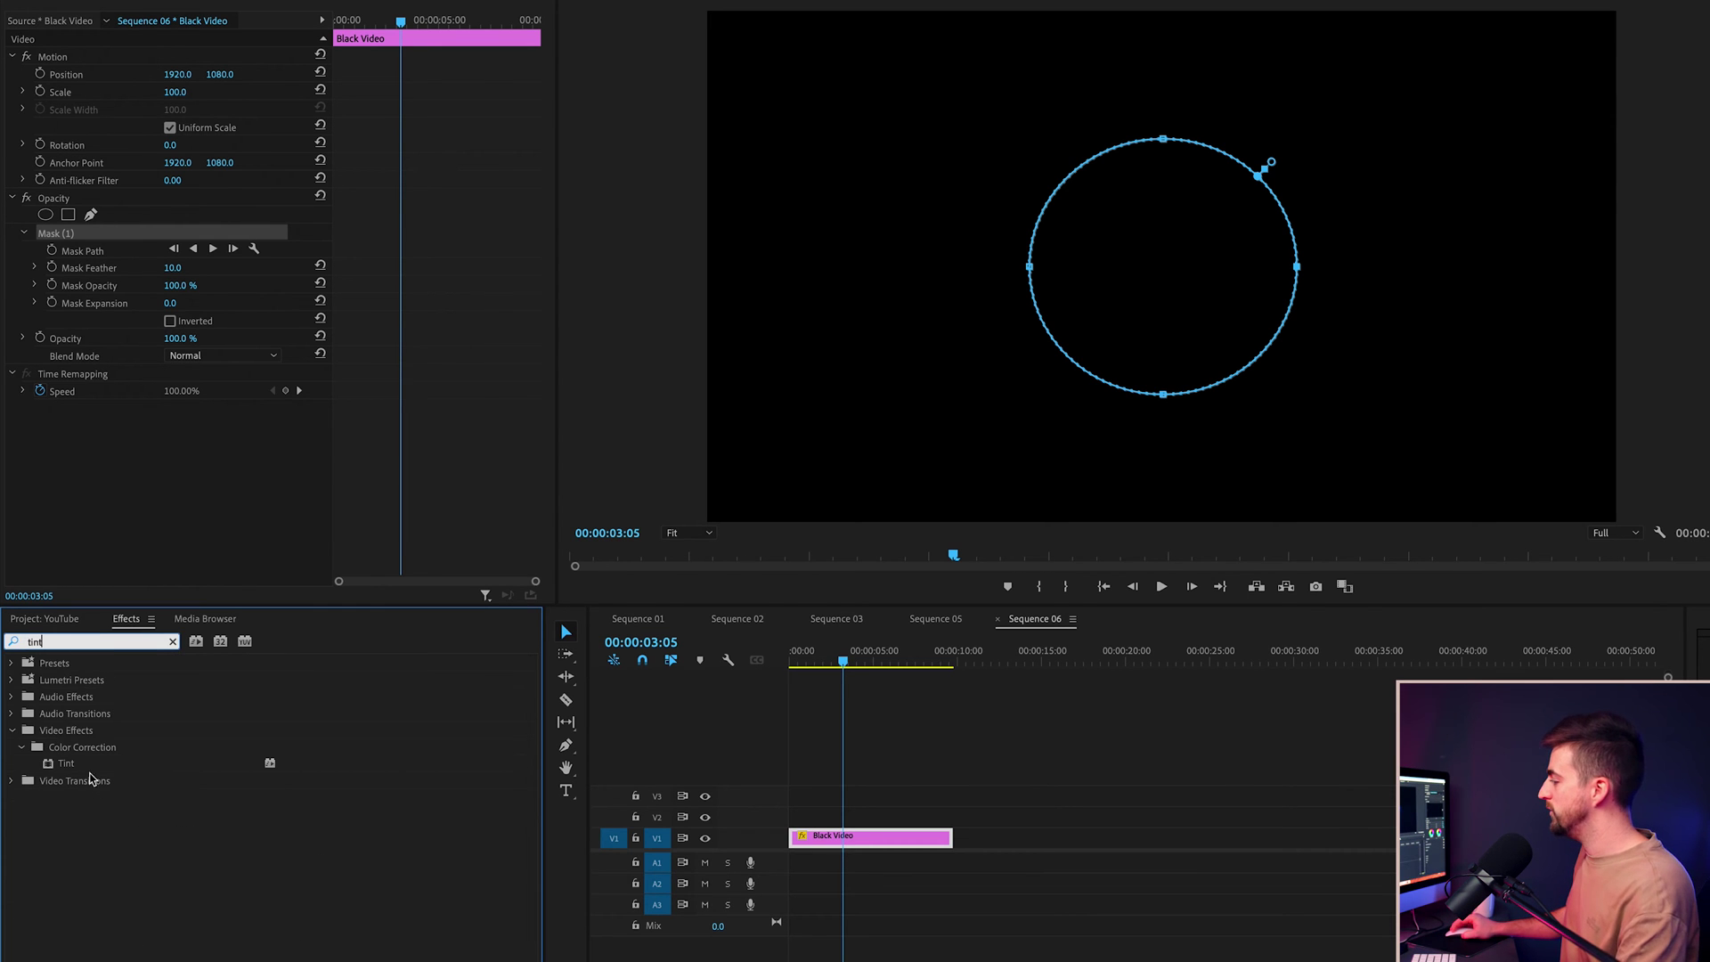
{"action": "left_click_drag", "start_coordinate": [73, 766], "coordinate": [823, 842]}
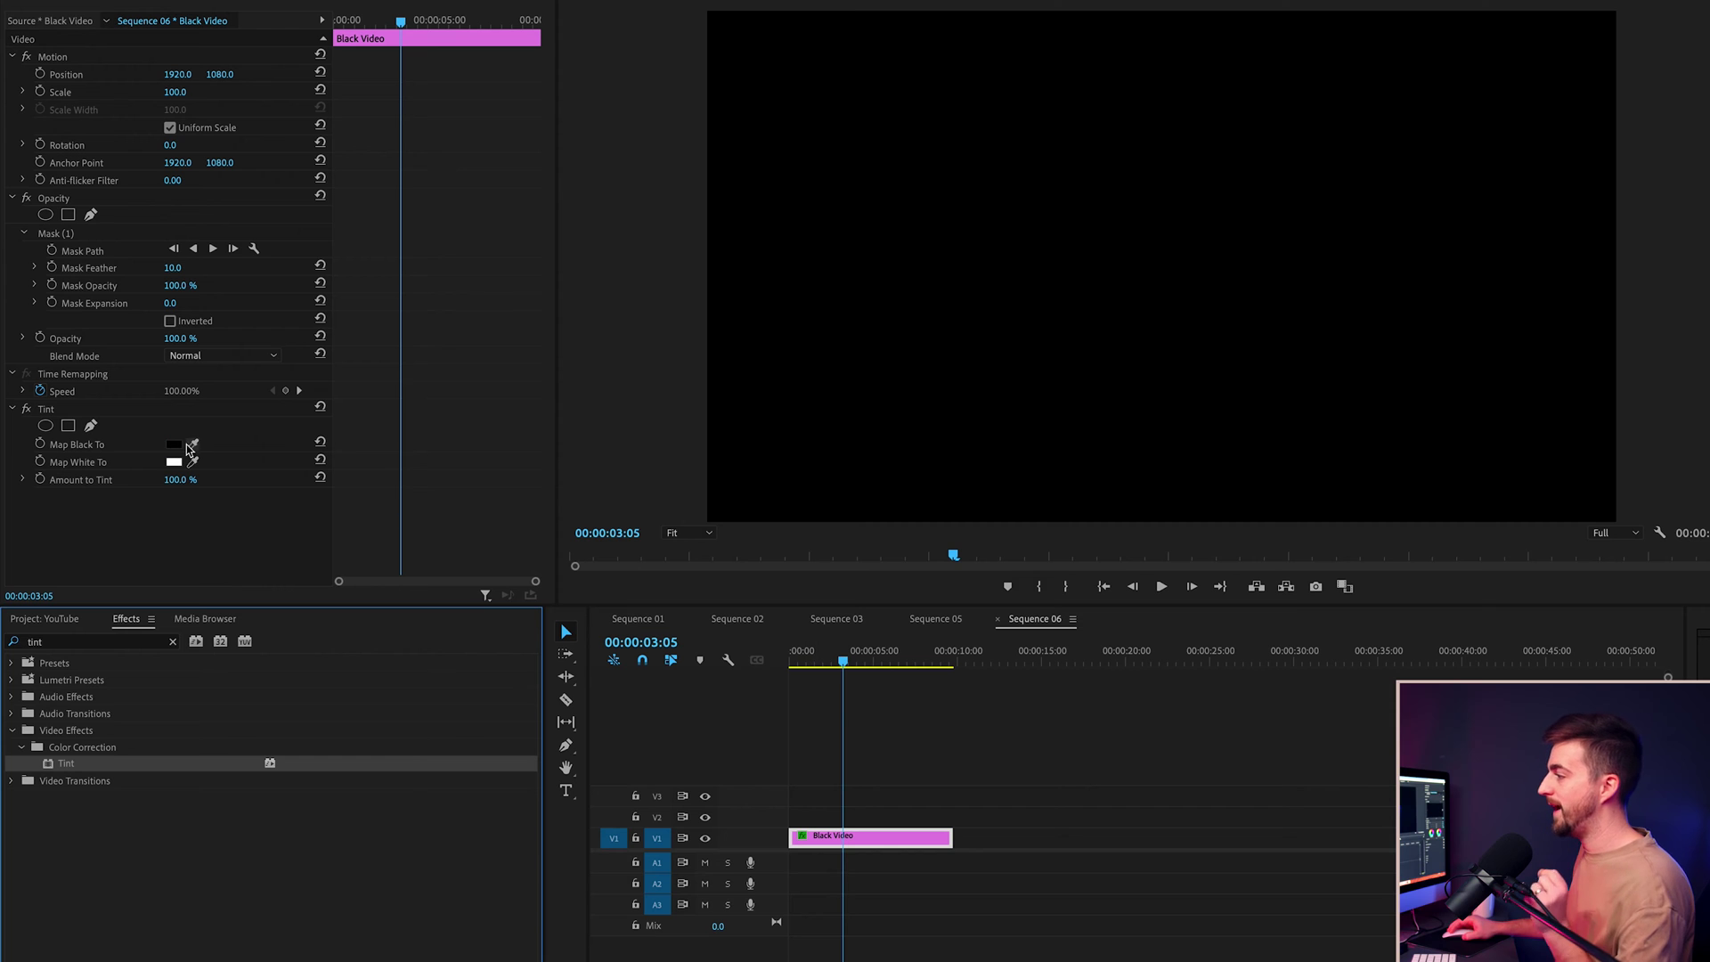
{"action": "left_click", "coordinate": [174, 445]}
{"action": "left_click_drag", "start_coordinate": [783, 751], "coordinate": [732, 843]}
{"action": "left_click", "coordinate": [1104, 622]}
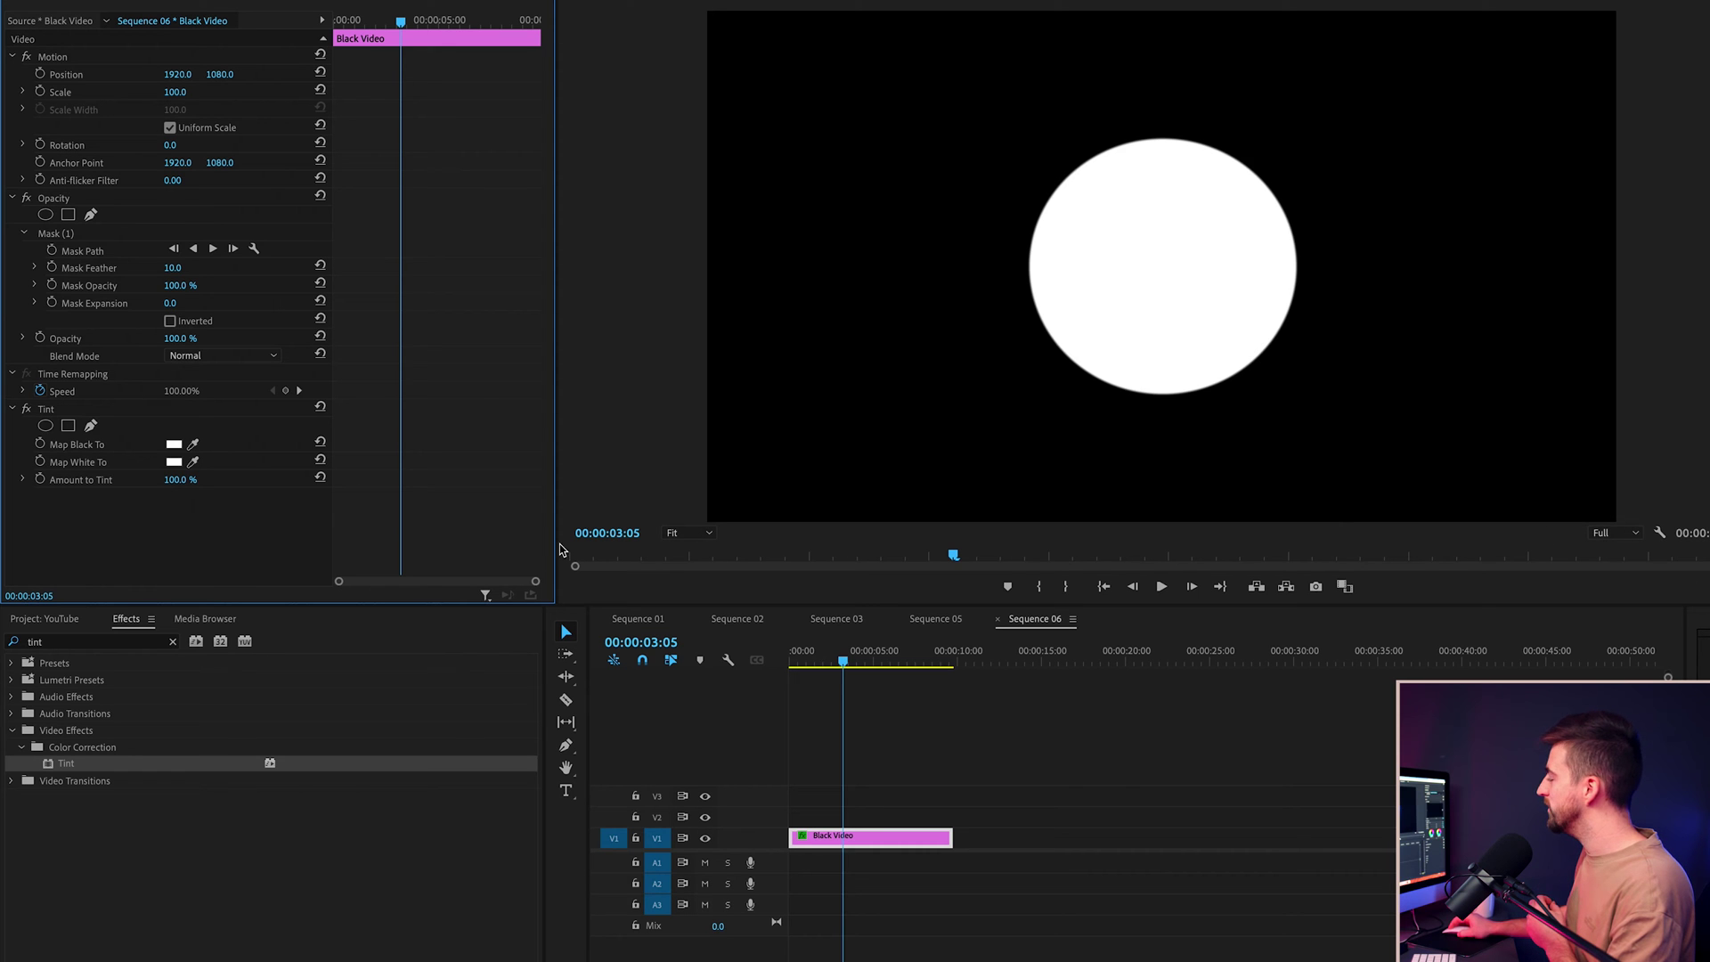
Step: Magnify the preview to 200% and set Mask Feather to 0 for sharp edges
{"action": "left_click", "coordinate": [689, 533]}
{"action": "left_click", "coordinate": [690, 682]}
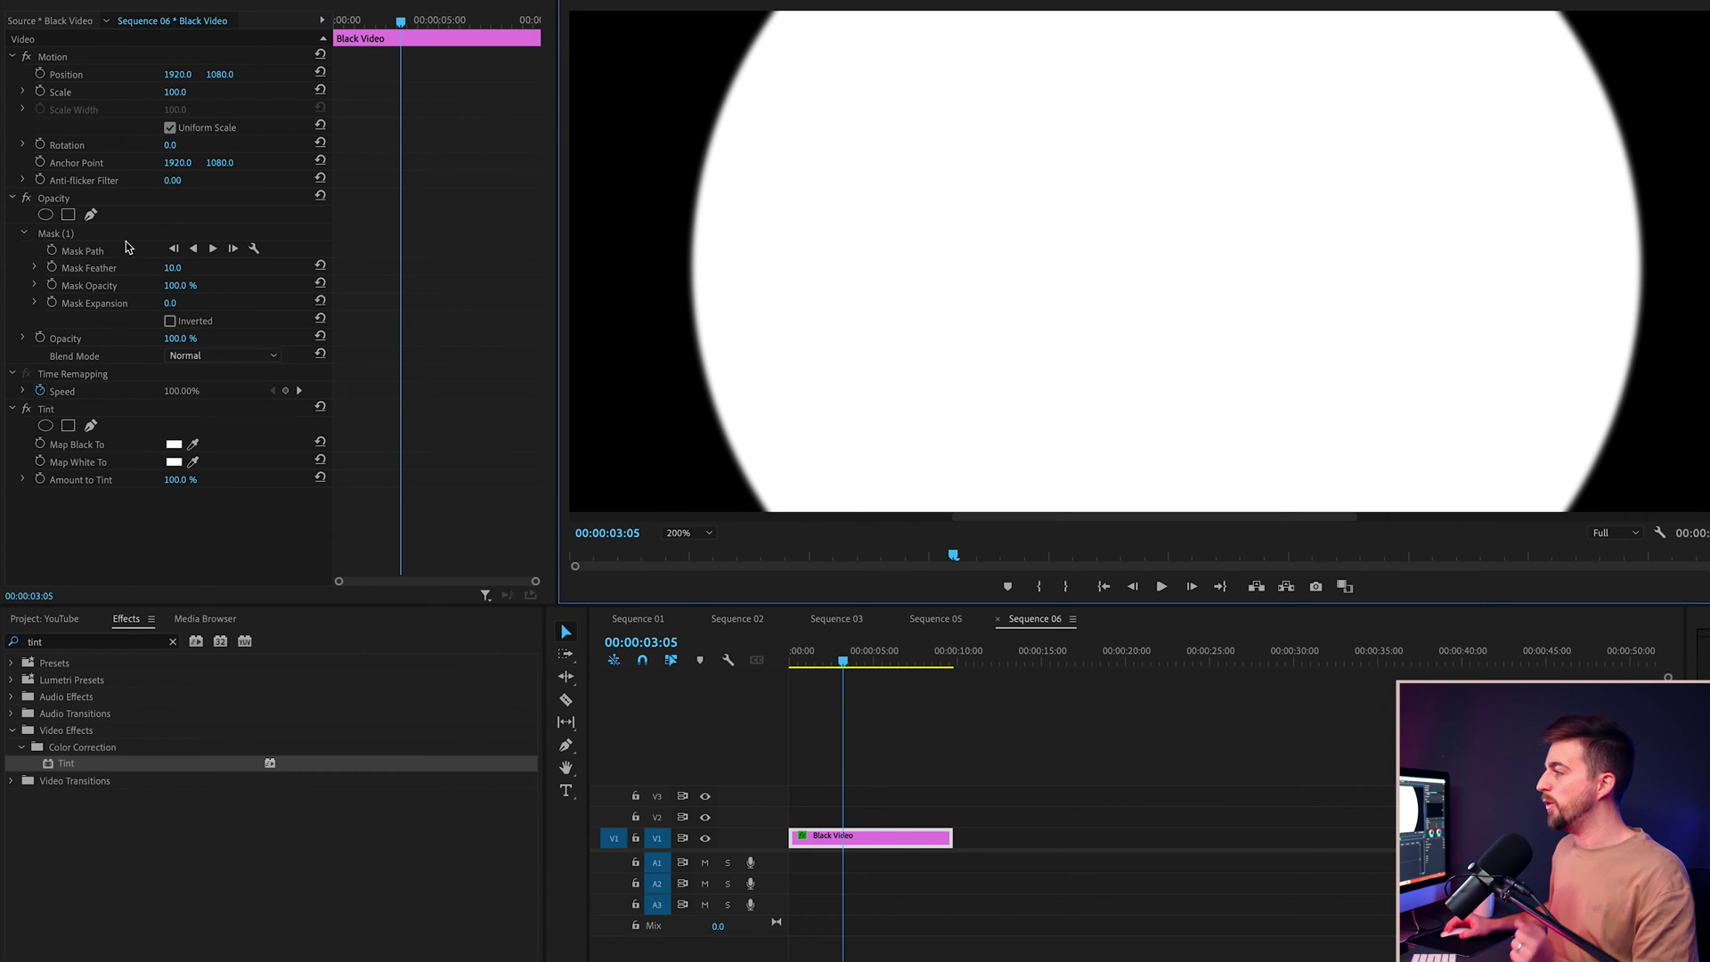
{"action": "left_click", "coordinate": [176, 268]}
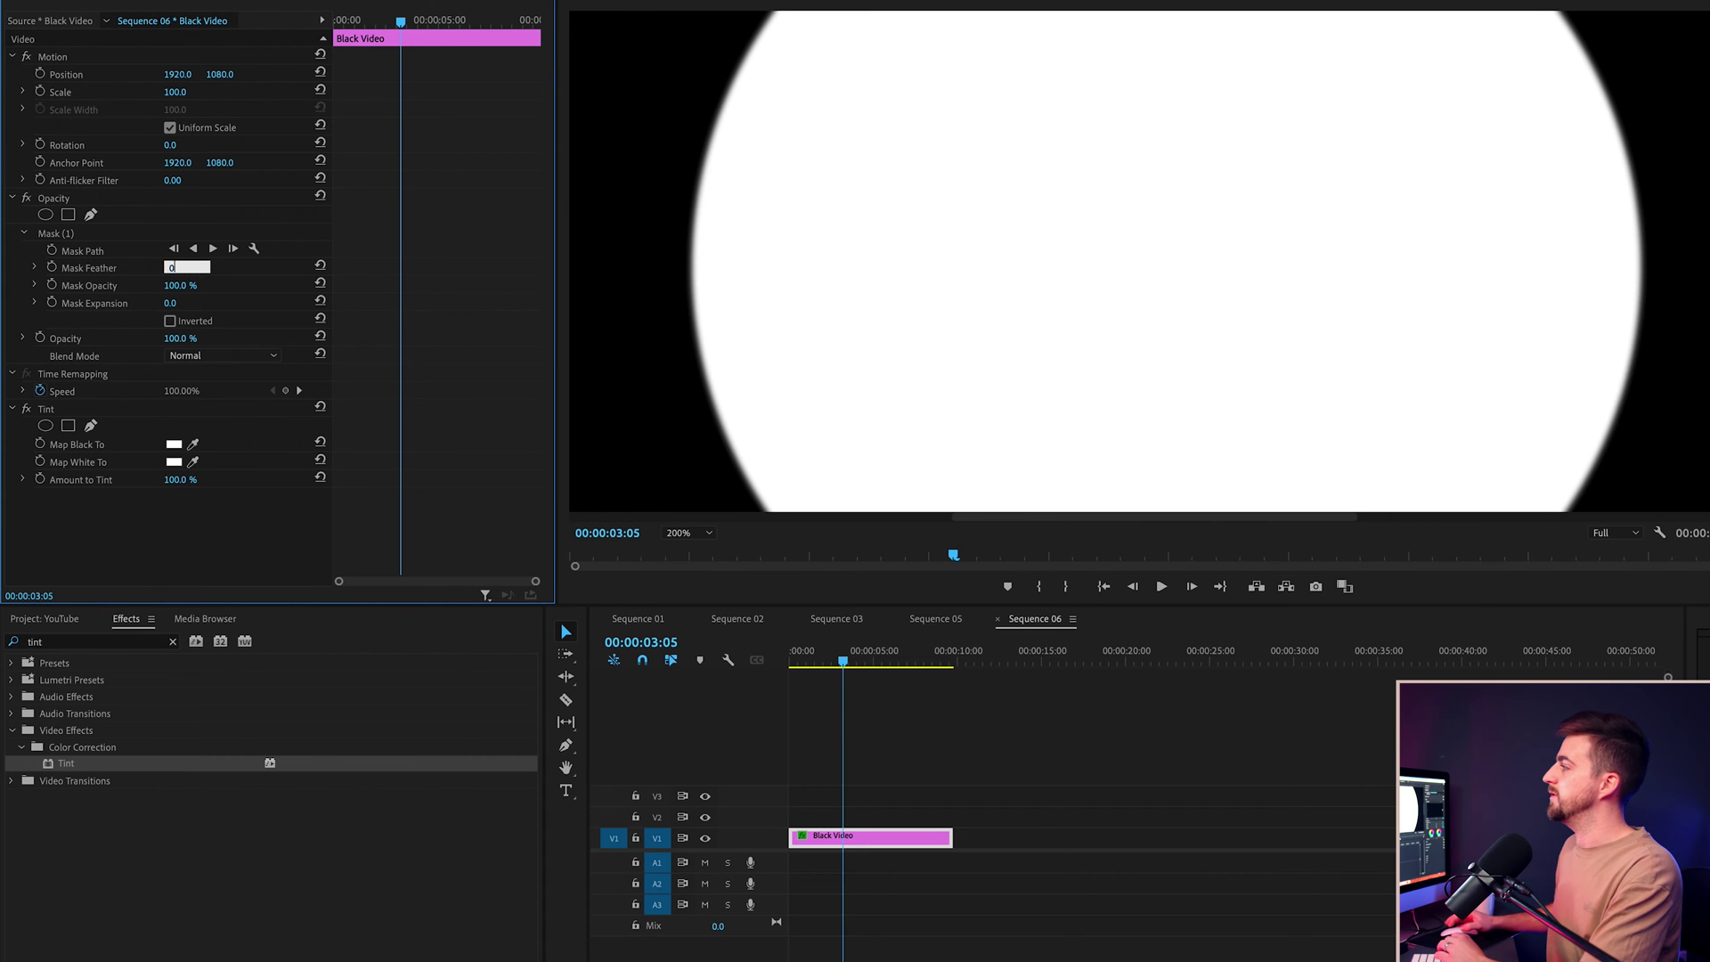
{"action": "key", "text": "Return"}
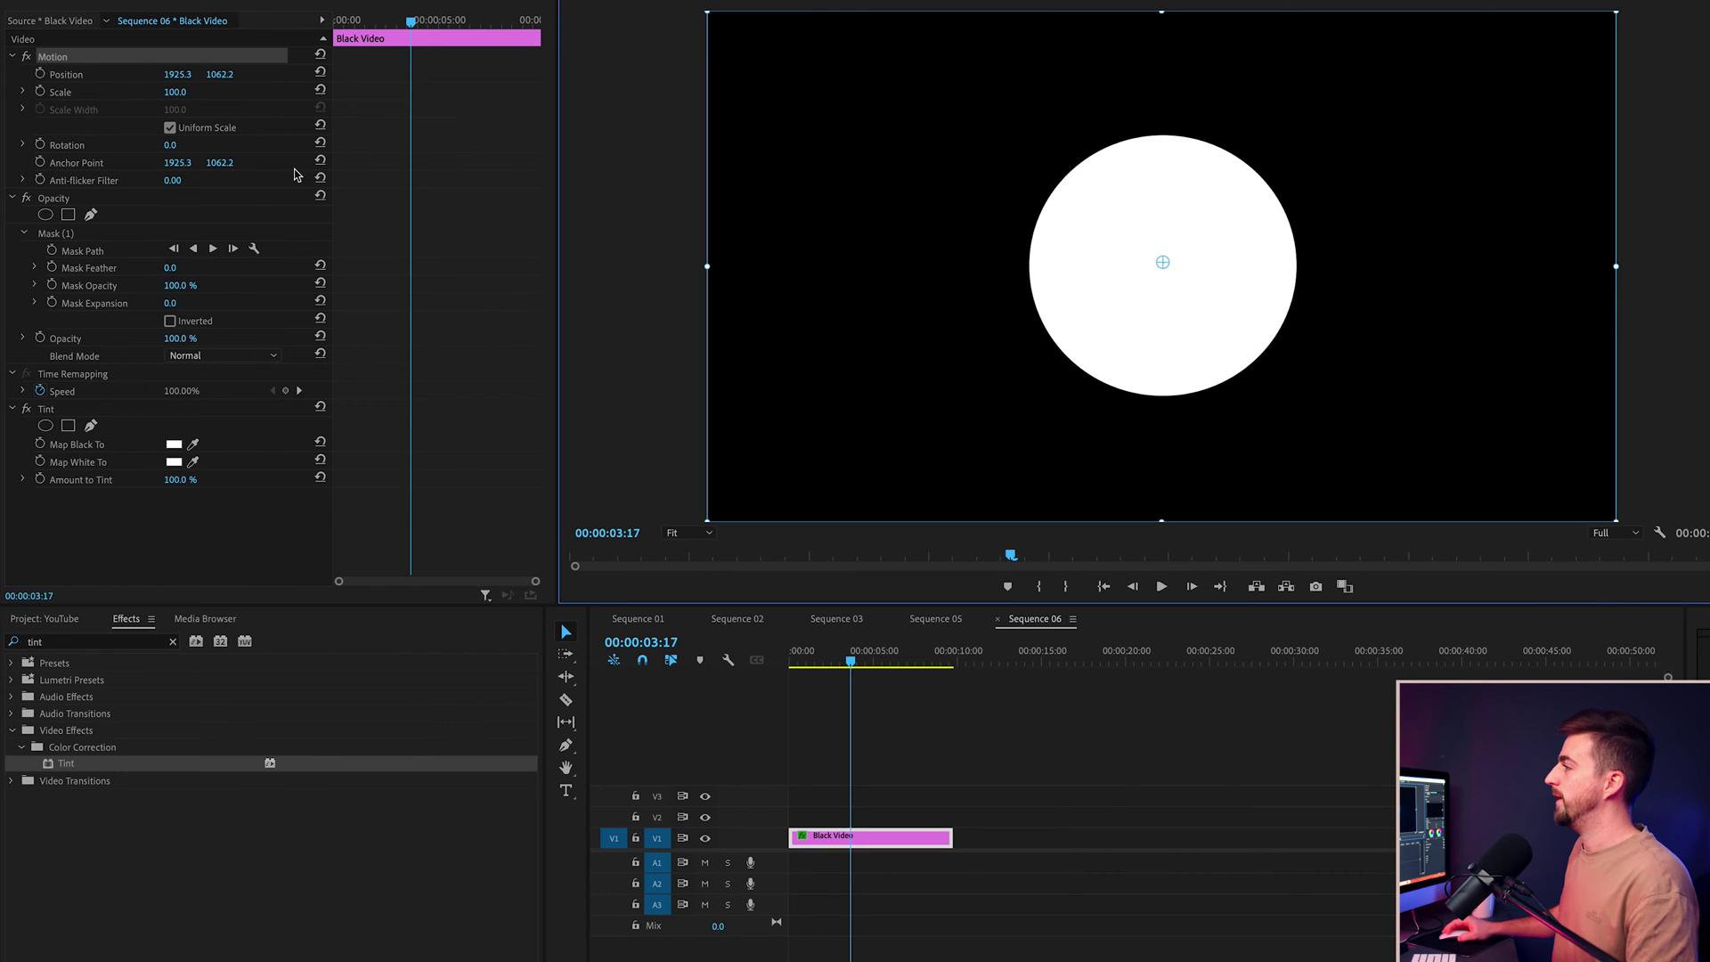
Step: Shrink the white circle to 39% scale and move it up near the frame top
{"action": "left_click_drag", "start_coordinate": [172, 92], "coordinate": [120, 91]}
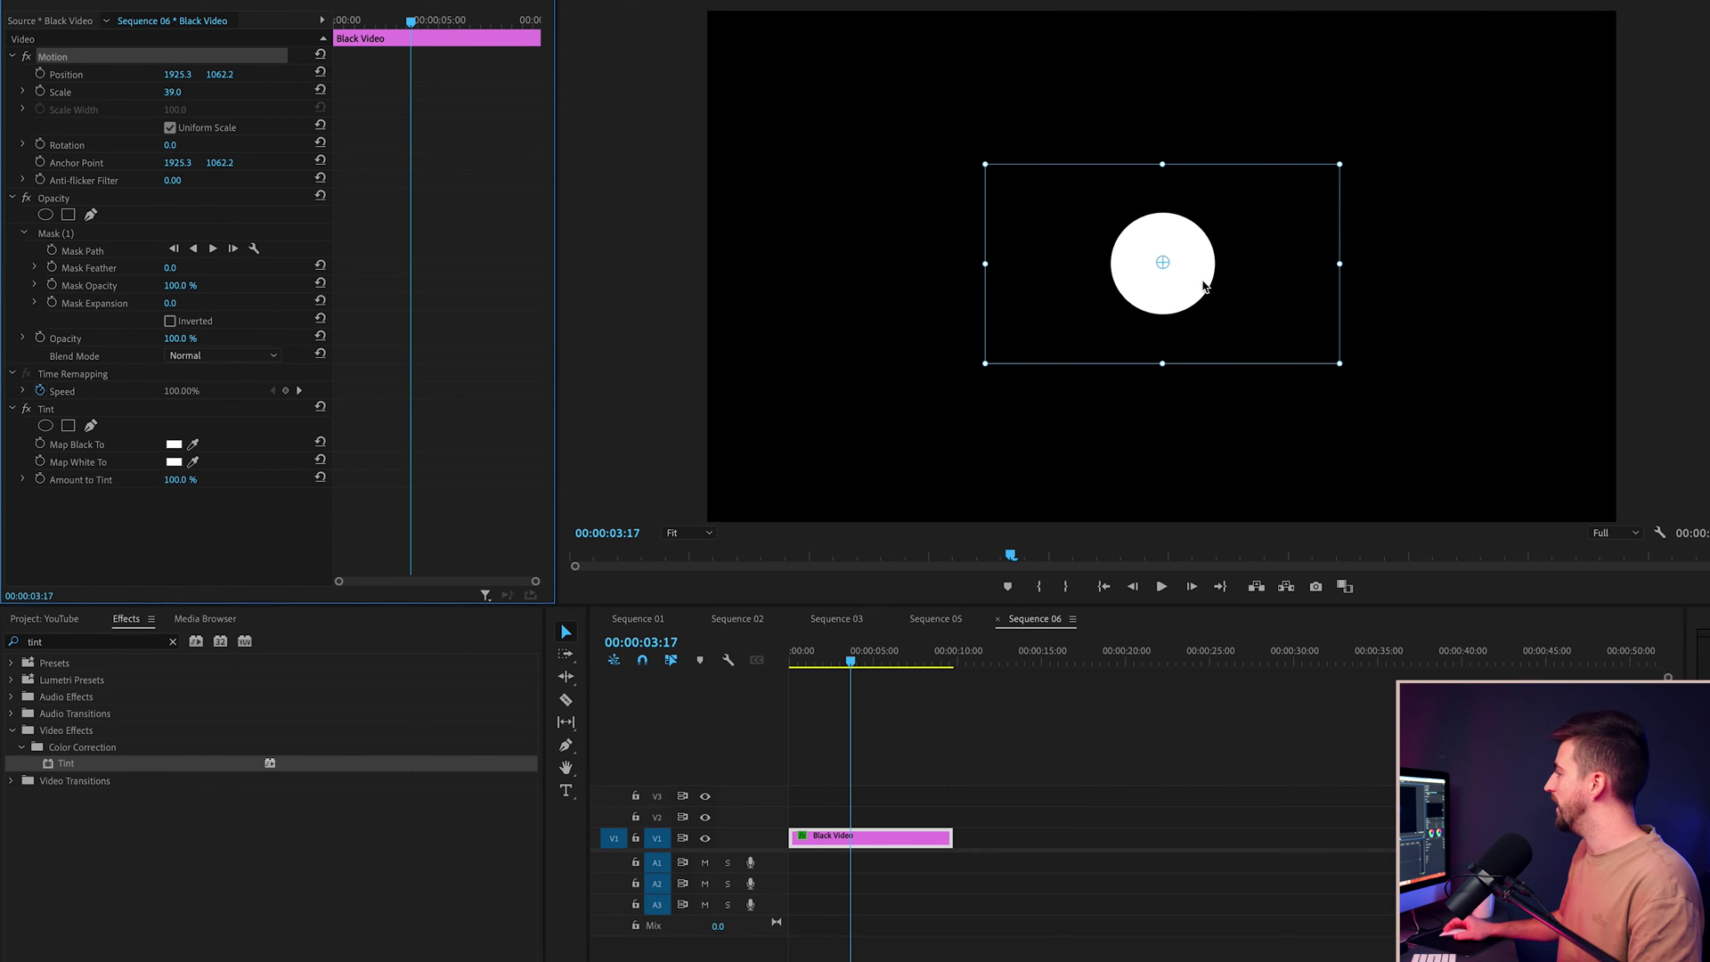
{"action": "left_click_drag", "start_coordinate": [1204, 285], "coordinate": [1198, 171]}
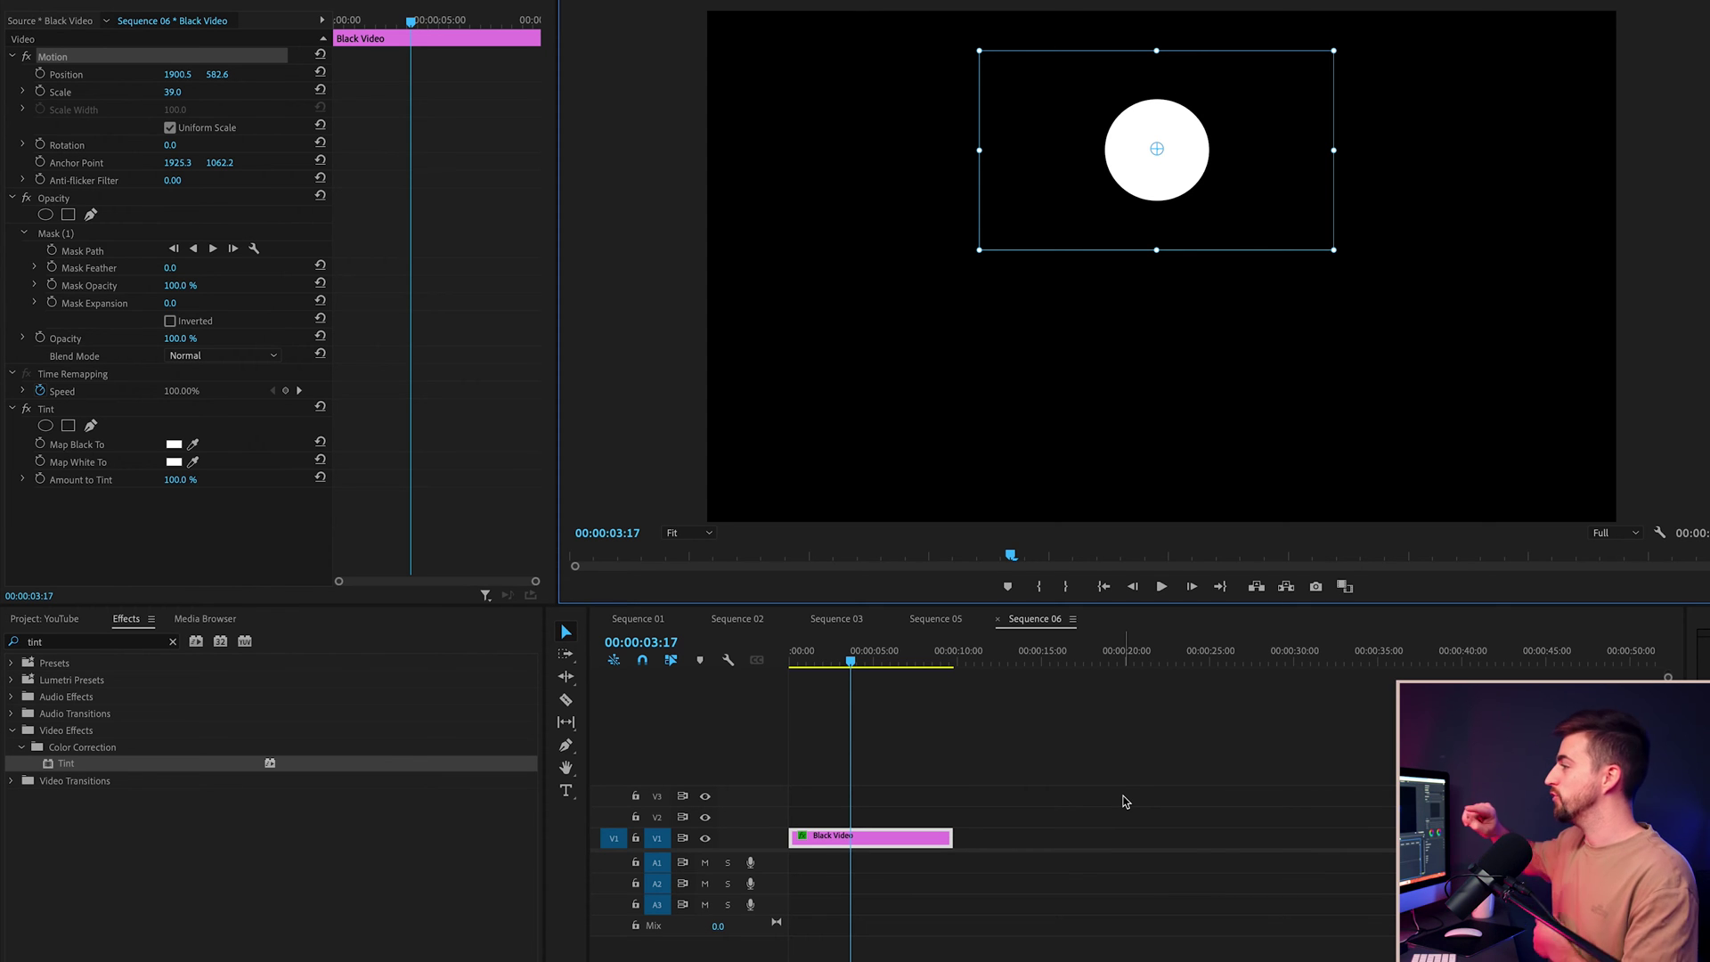
{"action": "left_click", "coordinate": [1125, 802]}
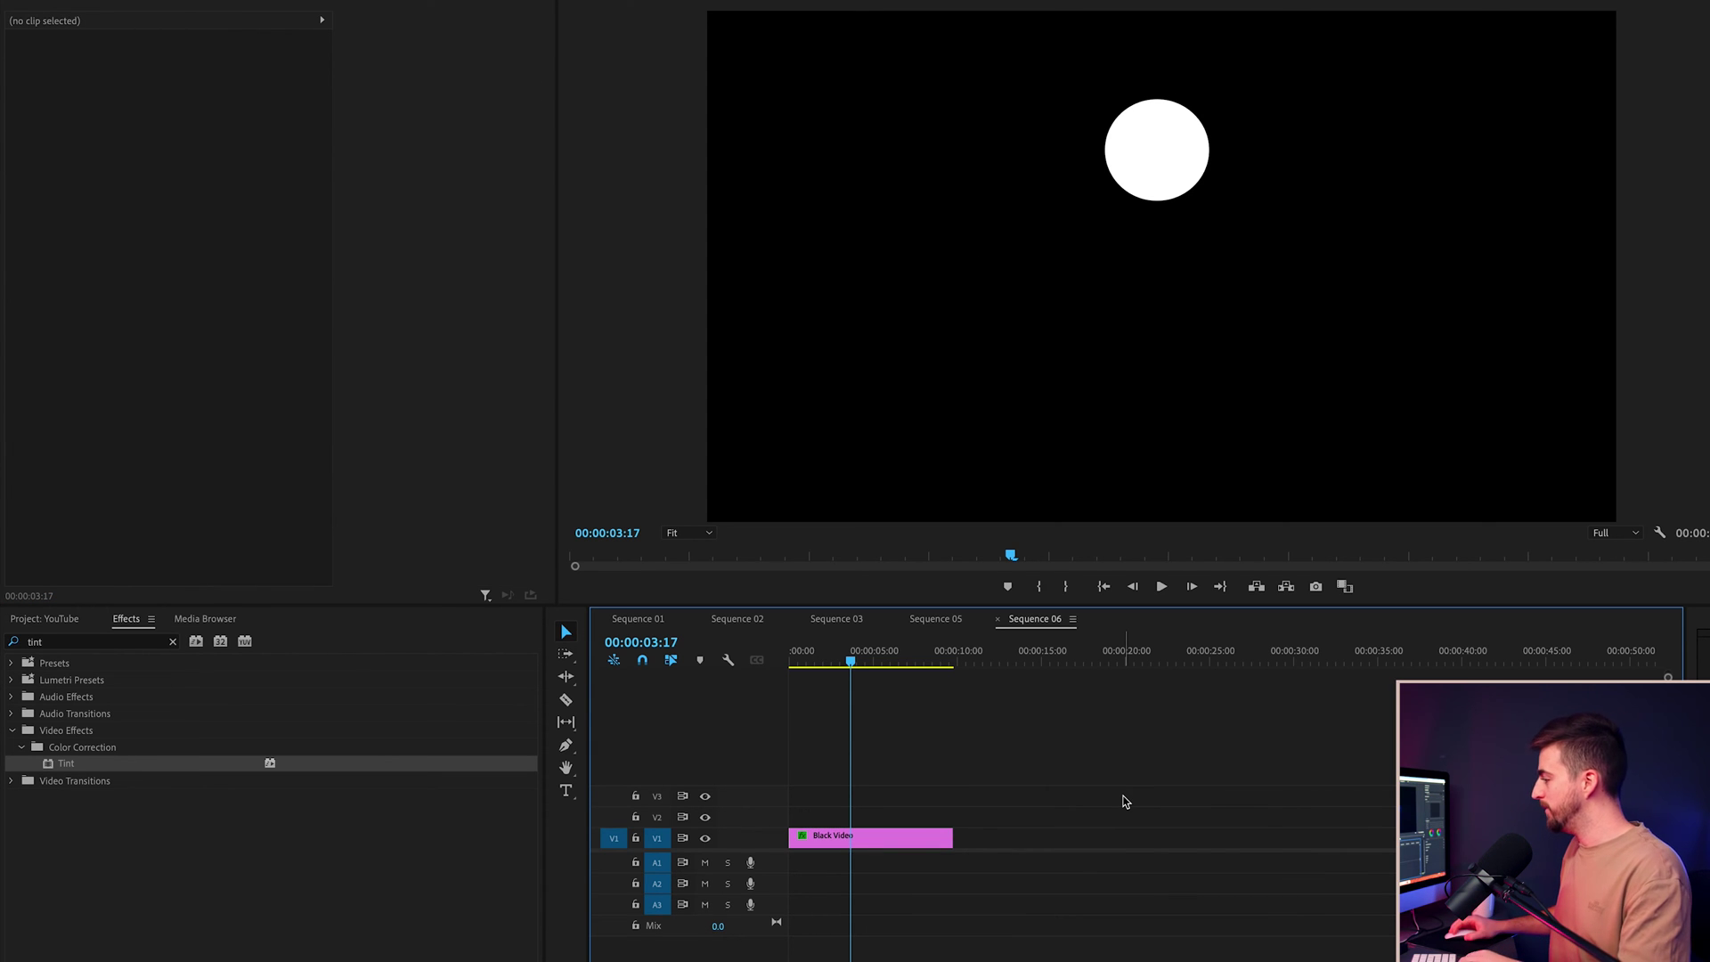
Step: Duplicate the Black Video clip onto track V2
{"action": "left_click", "coordinate": [896, 836]}
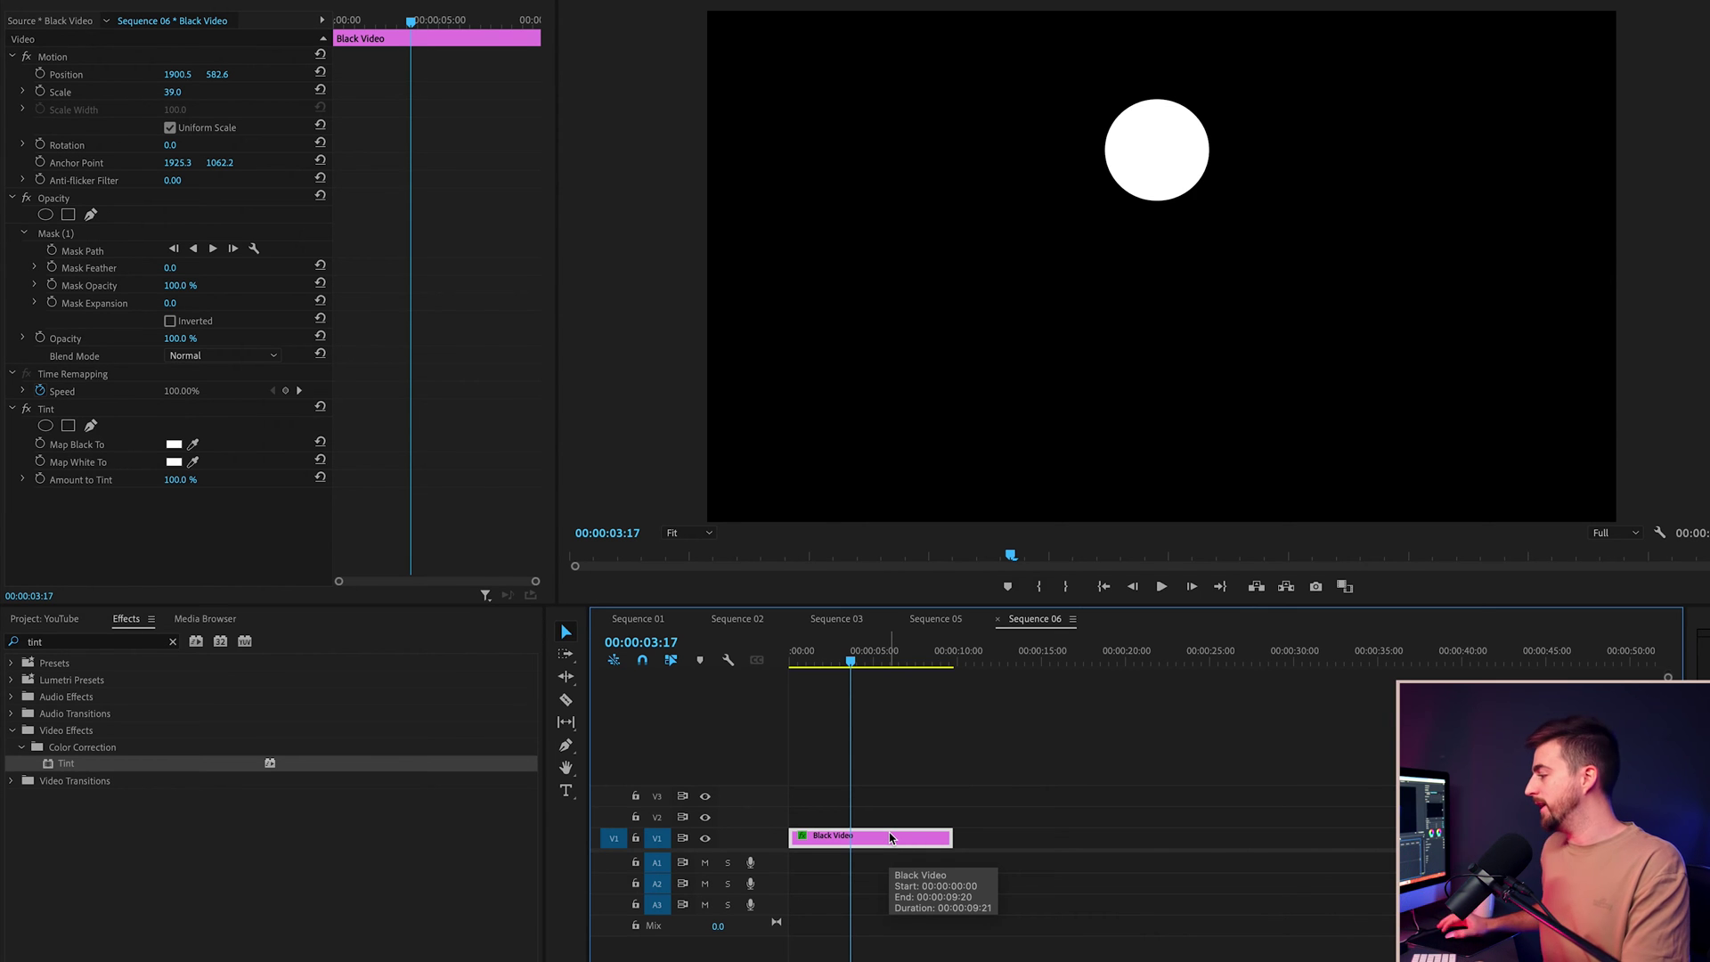
{"action": "scroll", "coordinate": [889, 834], "scroll_direction": "up", "scroll_amount": 2}
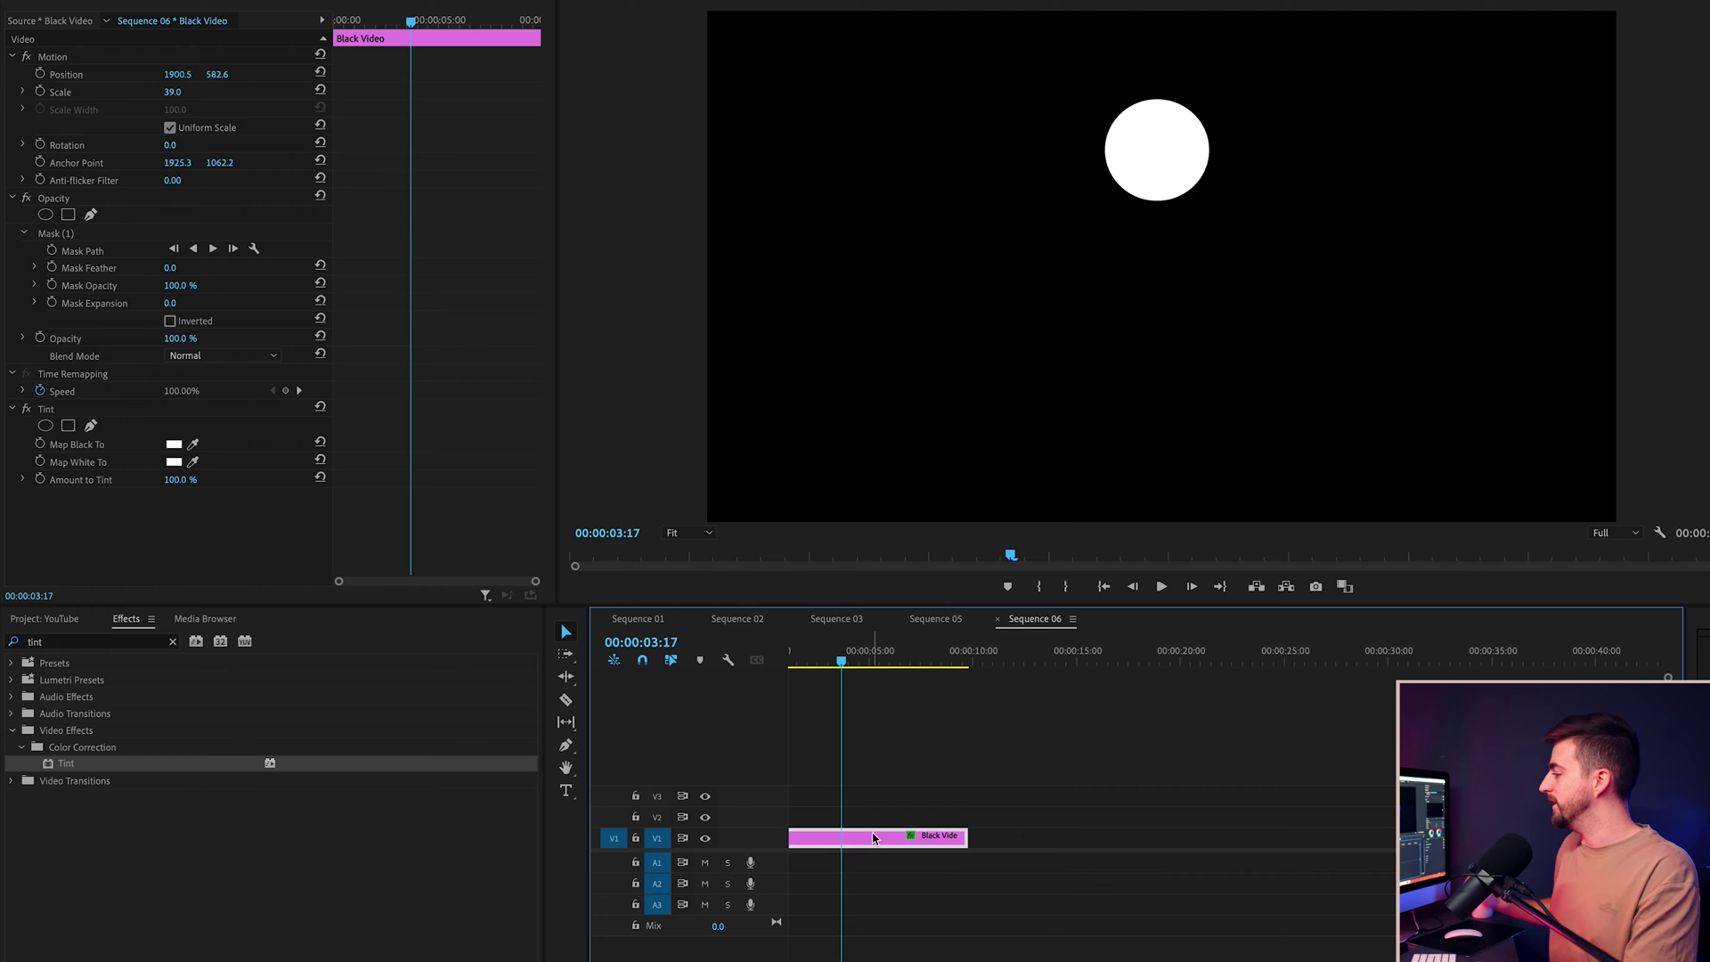
{"action": "left_click_drag", "start_coordinate": [872, 837], "coordinate": [873, 816], "text": "alt"}
Step: Reset the copy's Position and Scale, then enlarge it to 126%
{"action": "key", "text": "minus"}
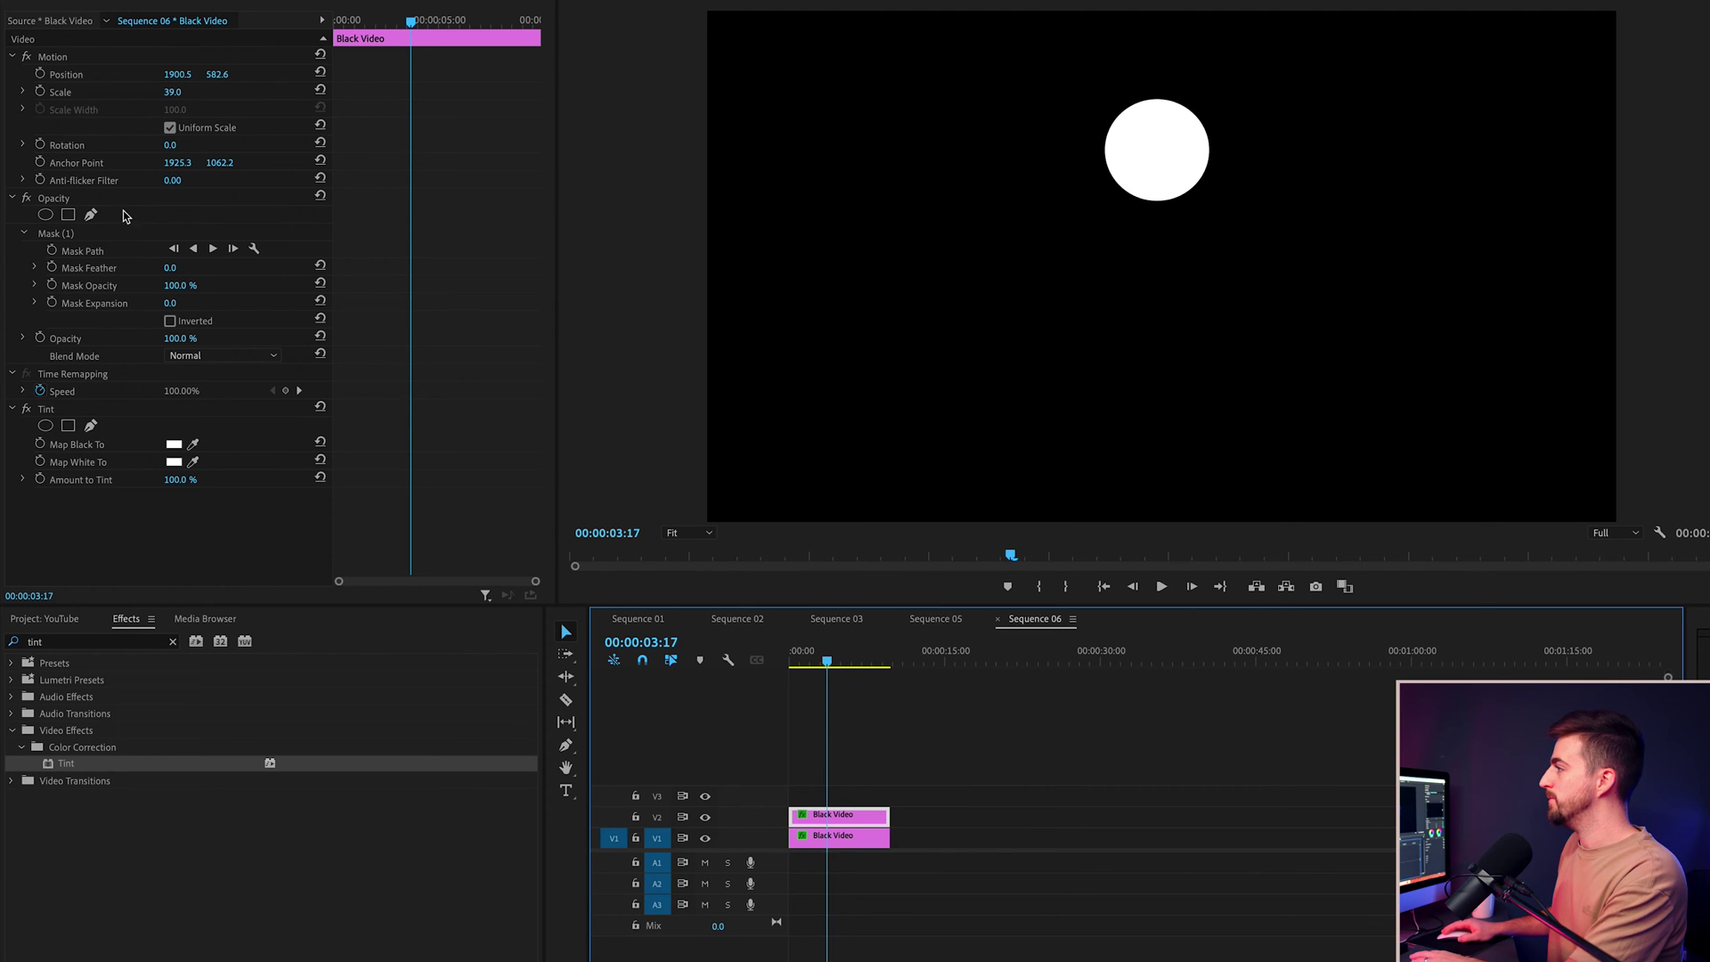
{"action": "left_click", "coordinate": [320, 71]}
{"action": "left_click", "coordinate": [320, 89]}
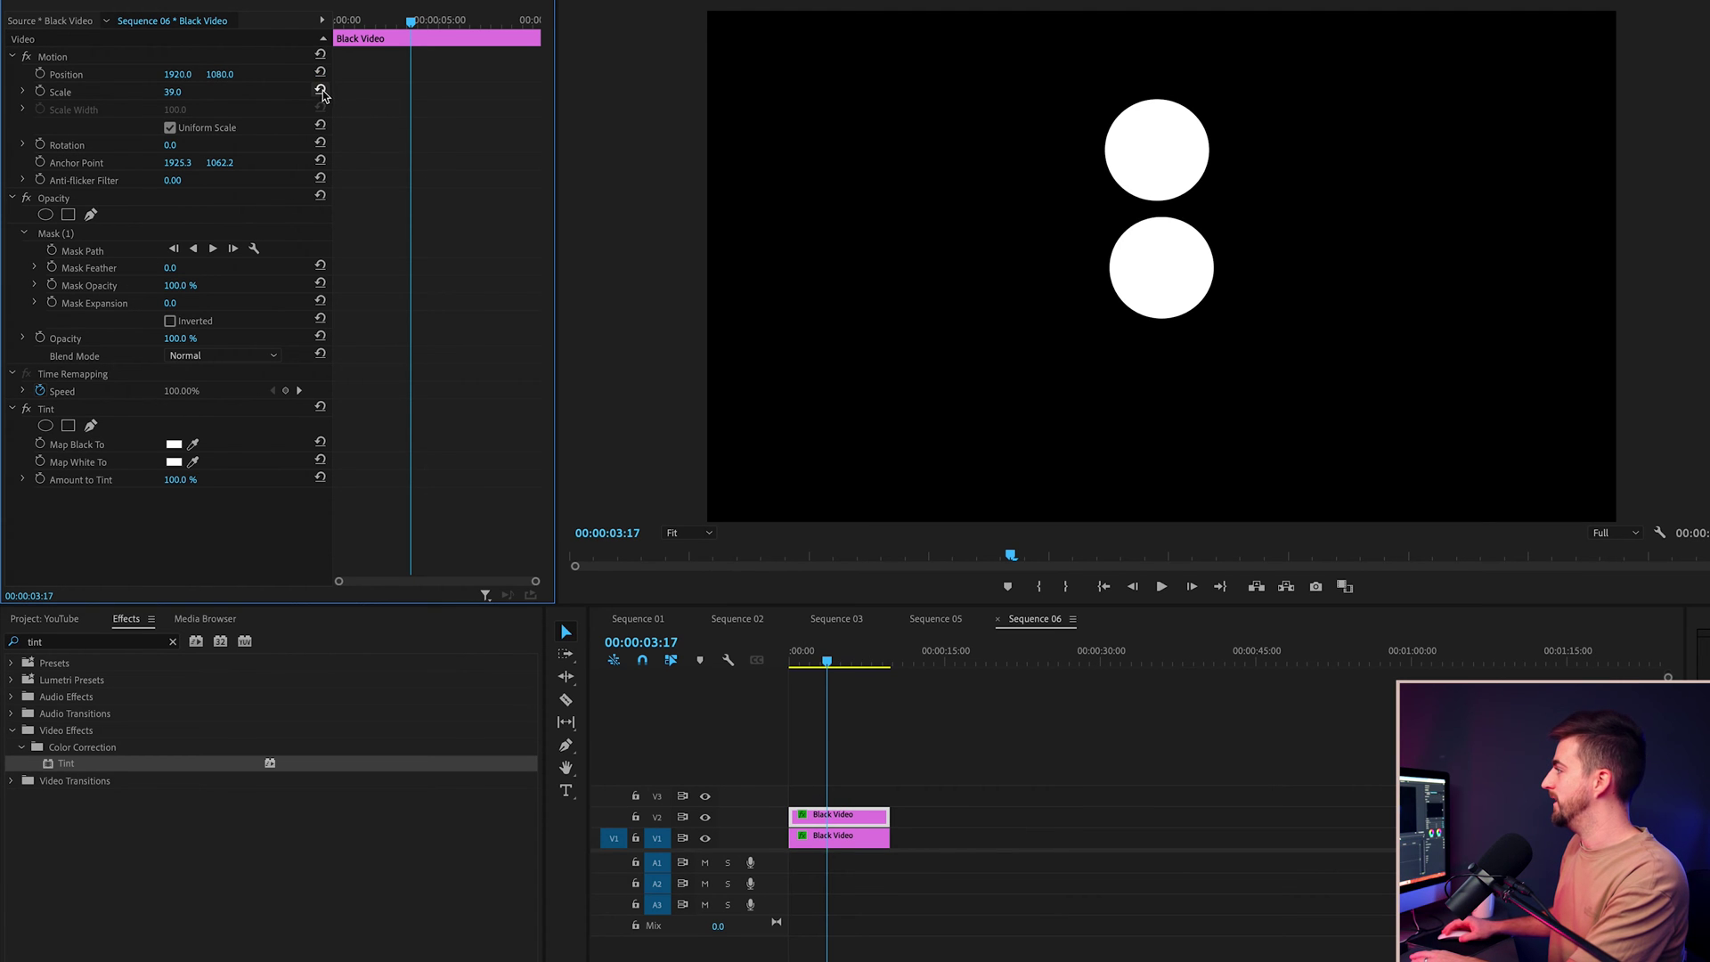
{"action": "left_click_drag", "start_coordinate": [176, 93], "coordinate": [198, 93]}
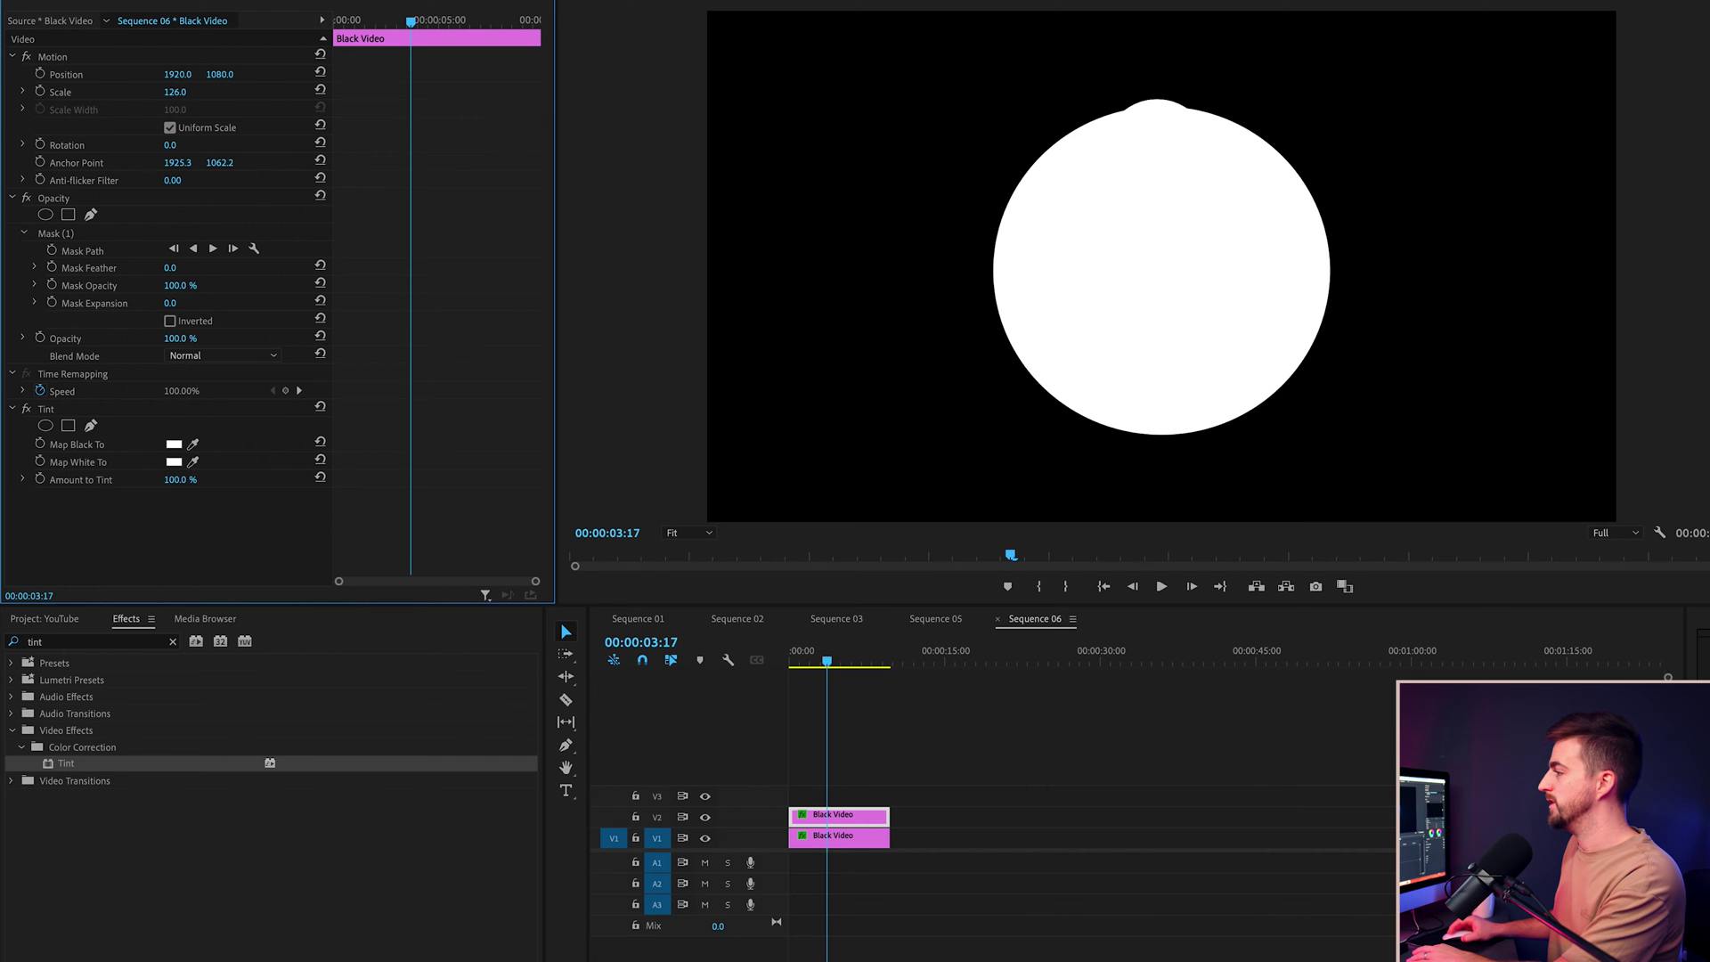
Step: Tint the large copy a muted green and move the white circle's clip to the top track
{"action": "left_click", "coordinate": [175, 448]}
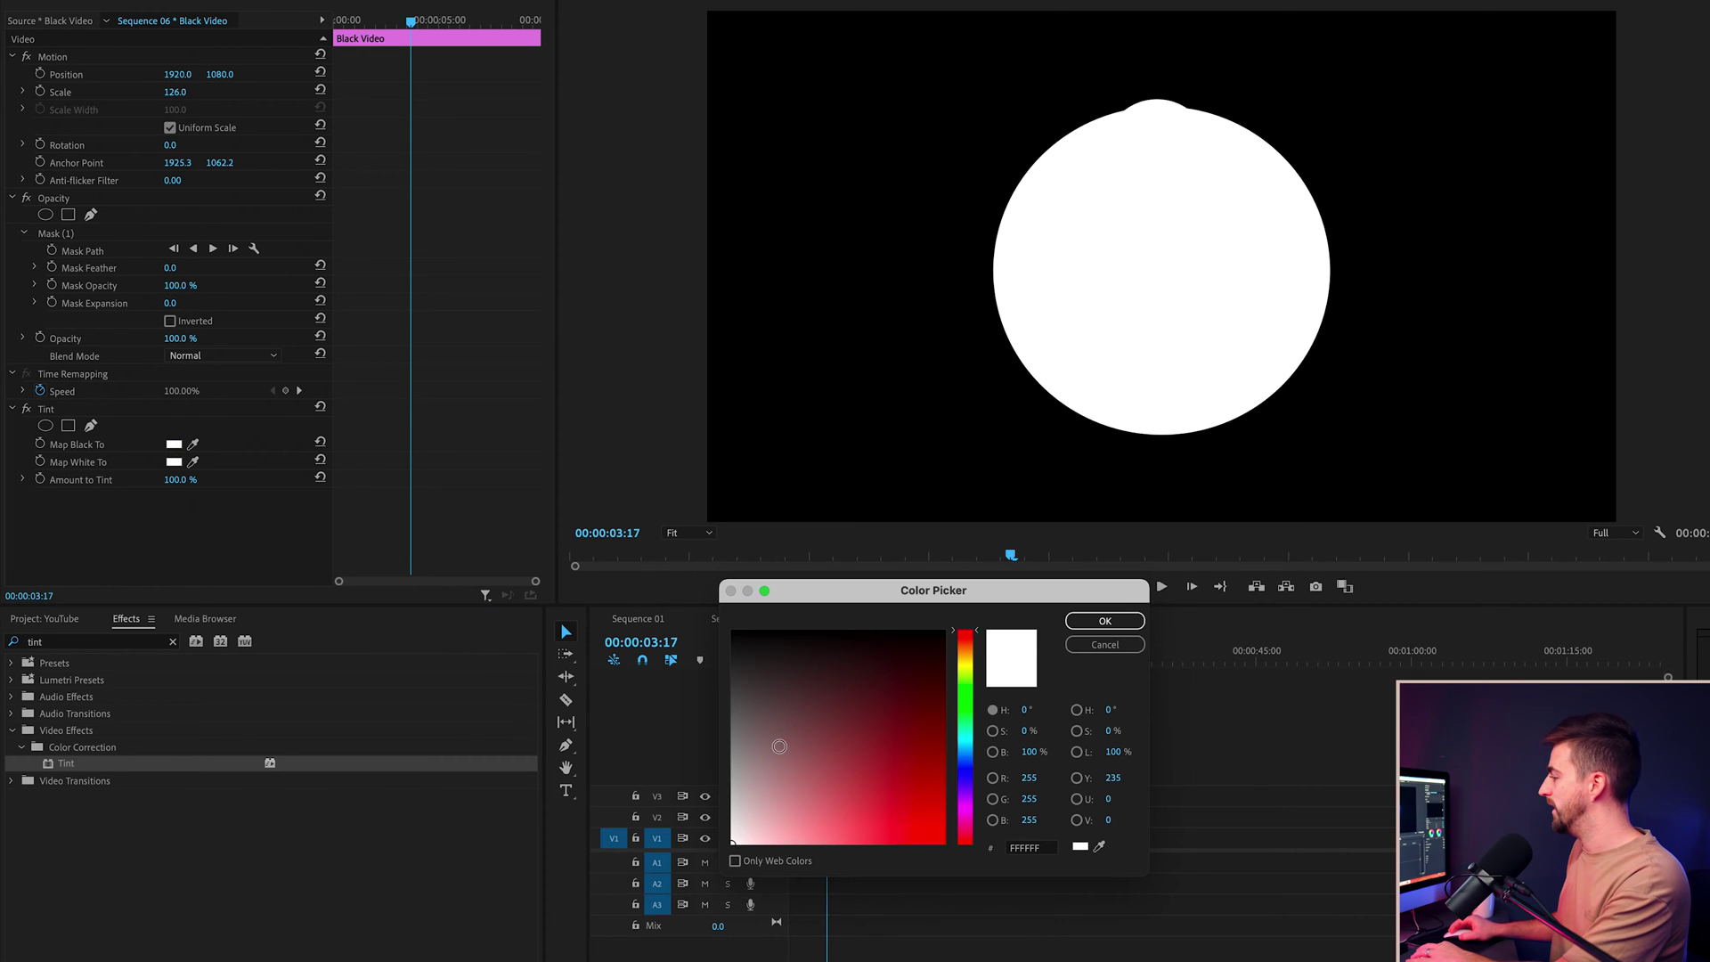
{"action": "left_click_drag", "start_coordinate": [930, 734], "coordinate": [957, 691]}
{"action": "mouse_move", "coordinate": [931, 837]}
{"action": "left_mouse_down"}
{"action": "mouse_move", "coordinate": [904, 846]}
{"action": "mouse_move", "coordinate": [913, 752]}
{"action": "mouse_move", "coordinate": [886, 717]}
{"action": "left_mouse_up"}
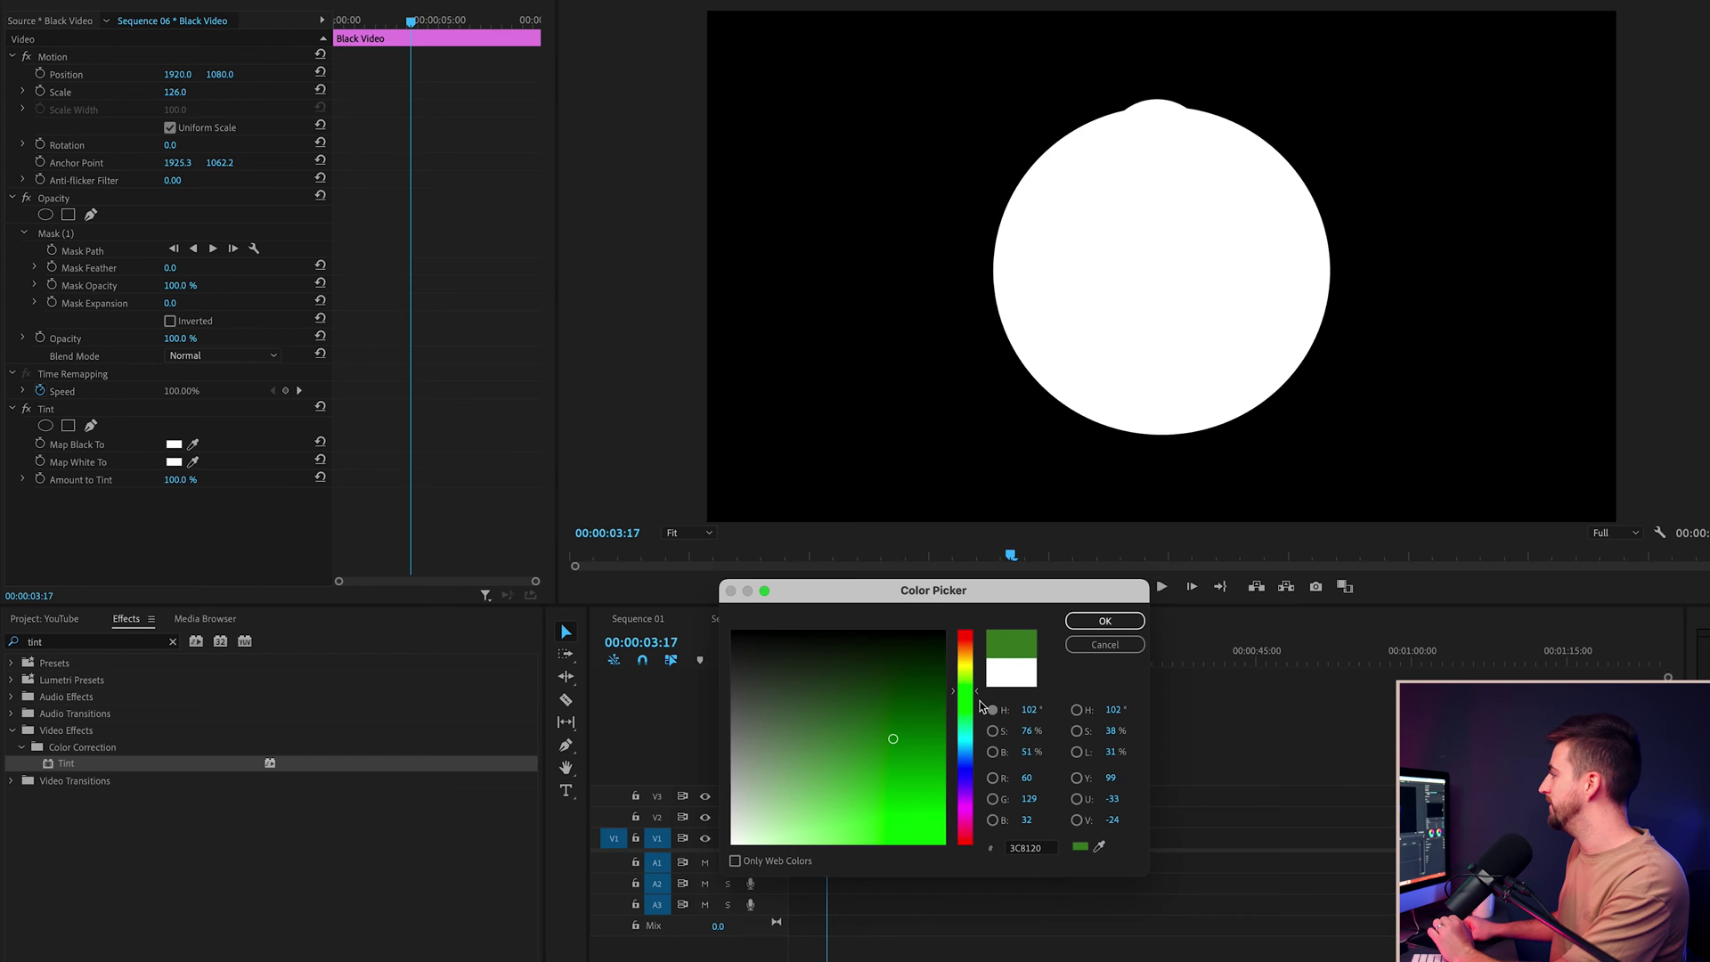
{"action": "left_click", "coordinate": [1103, 620]}
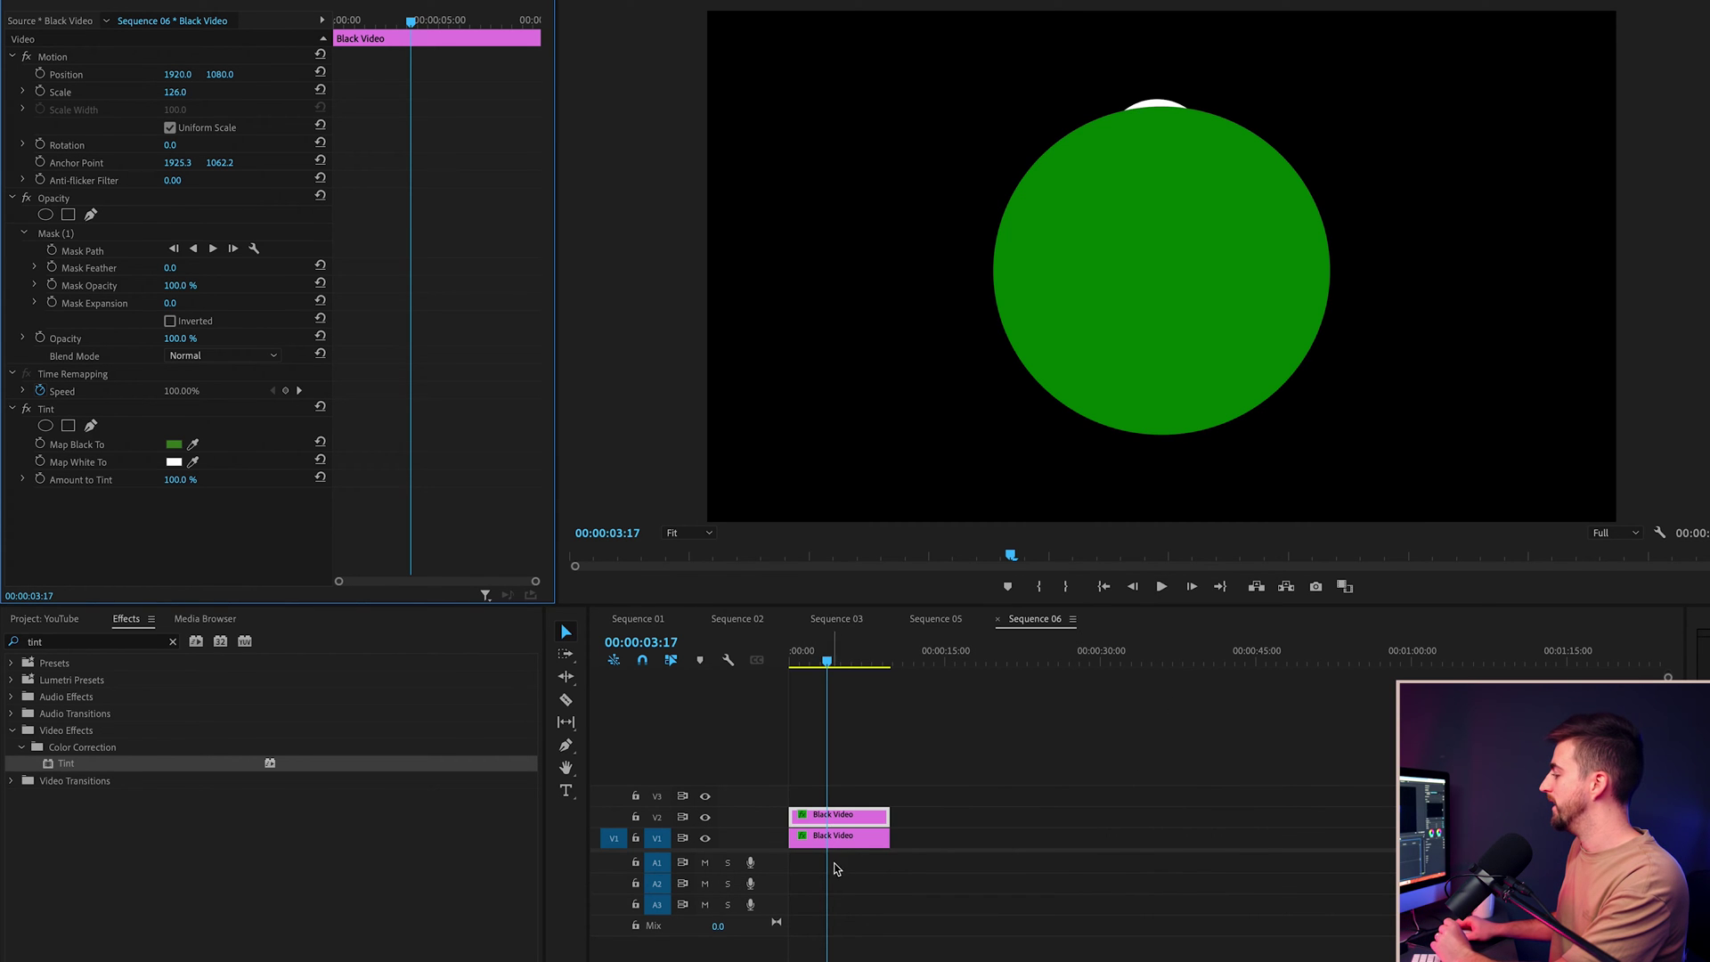
{"action": "left_click_drag", "start_coordinate": [828, 818], "coordinate": [824, 800]}
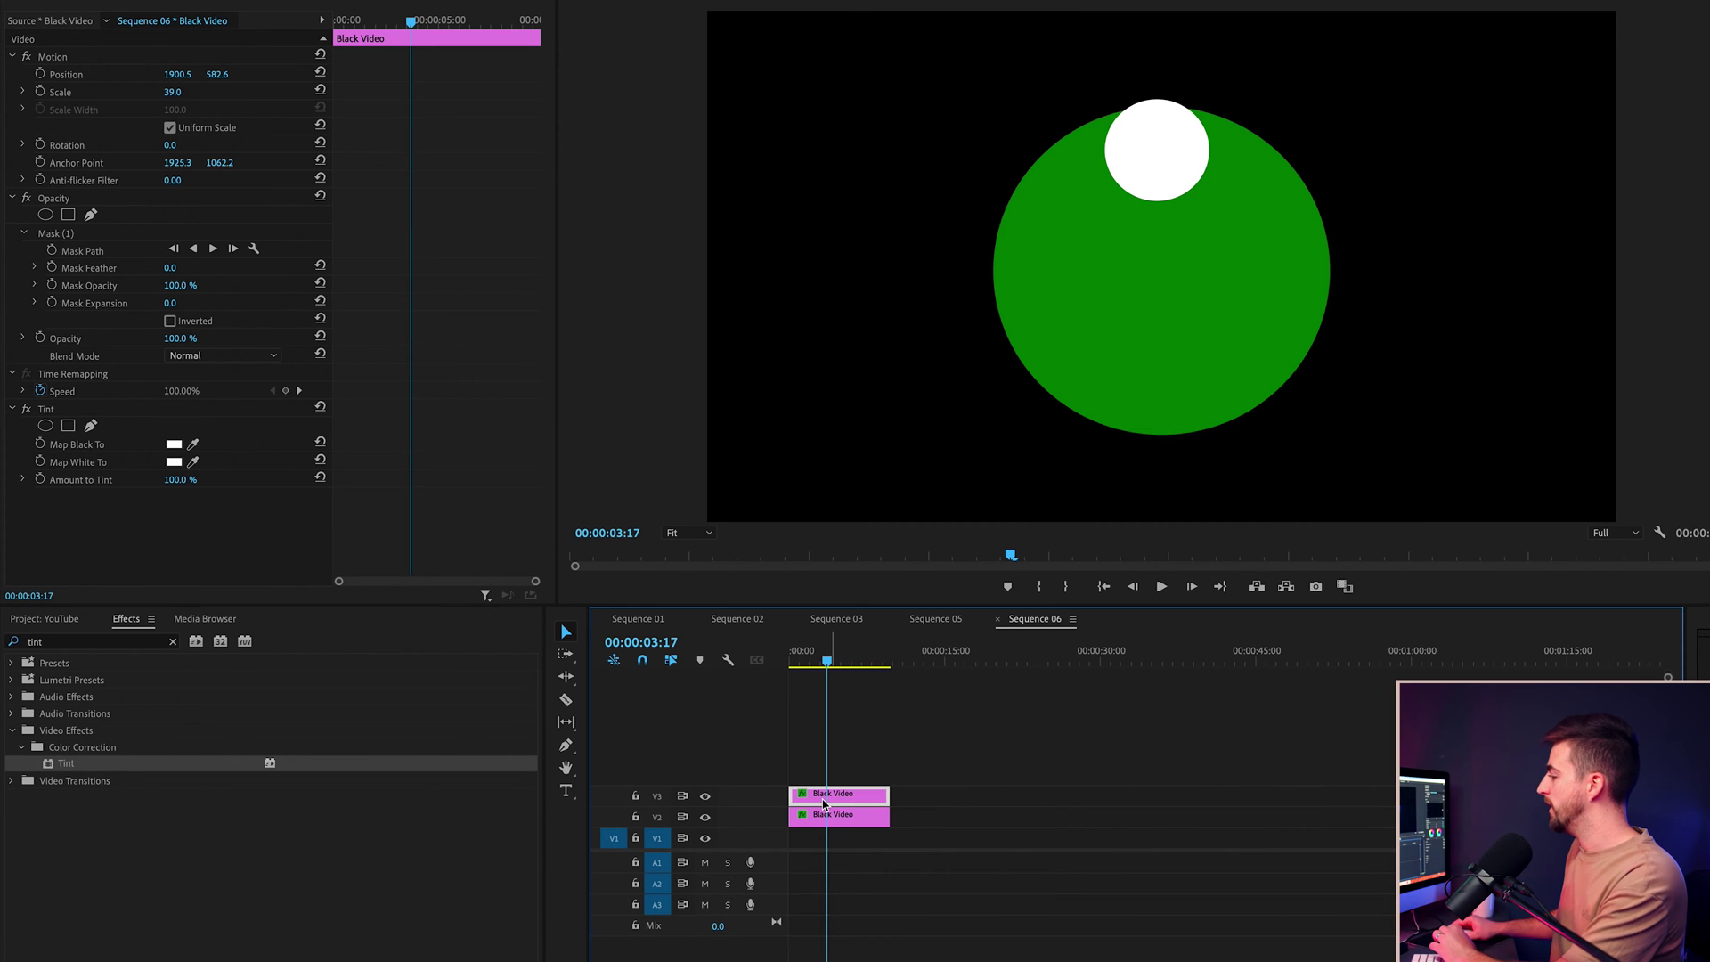
{"action": "left_click_drag", "start_coordinate": [922, 766], "coordinate": [834, 832]}
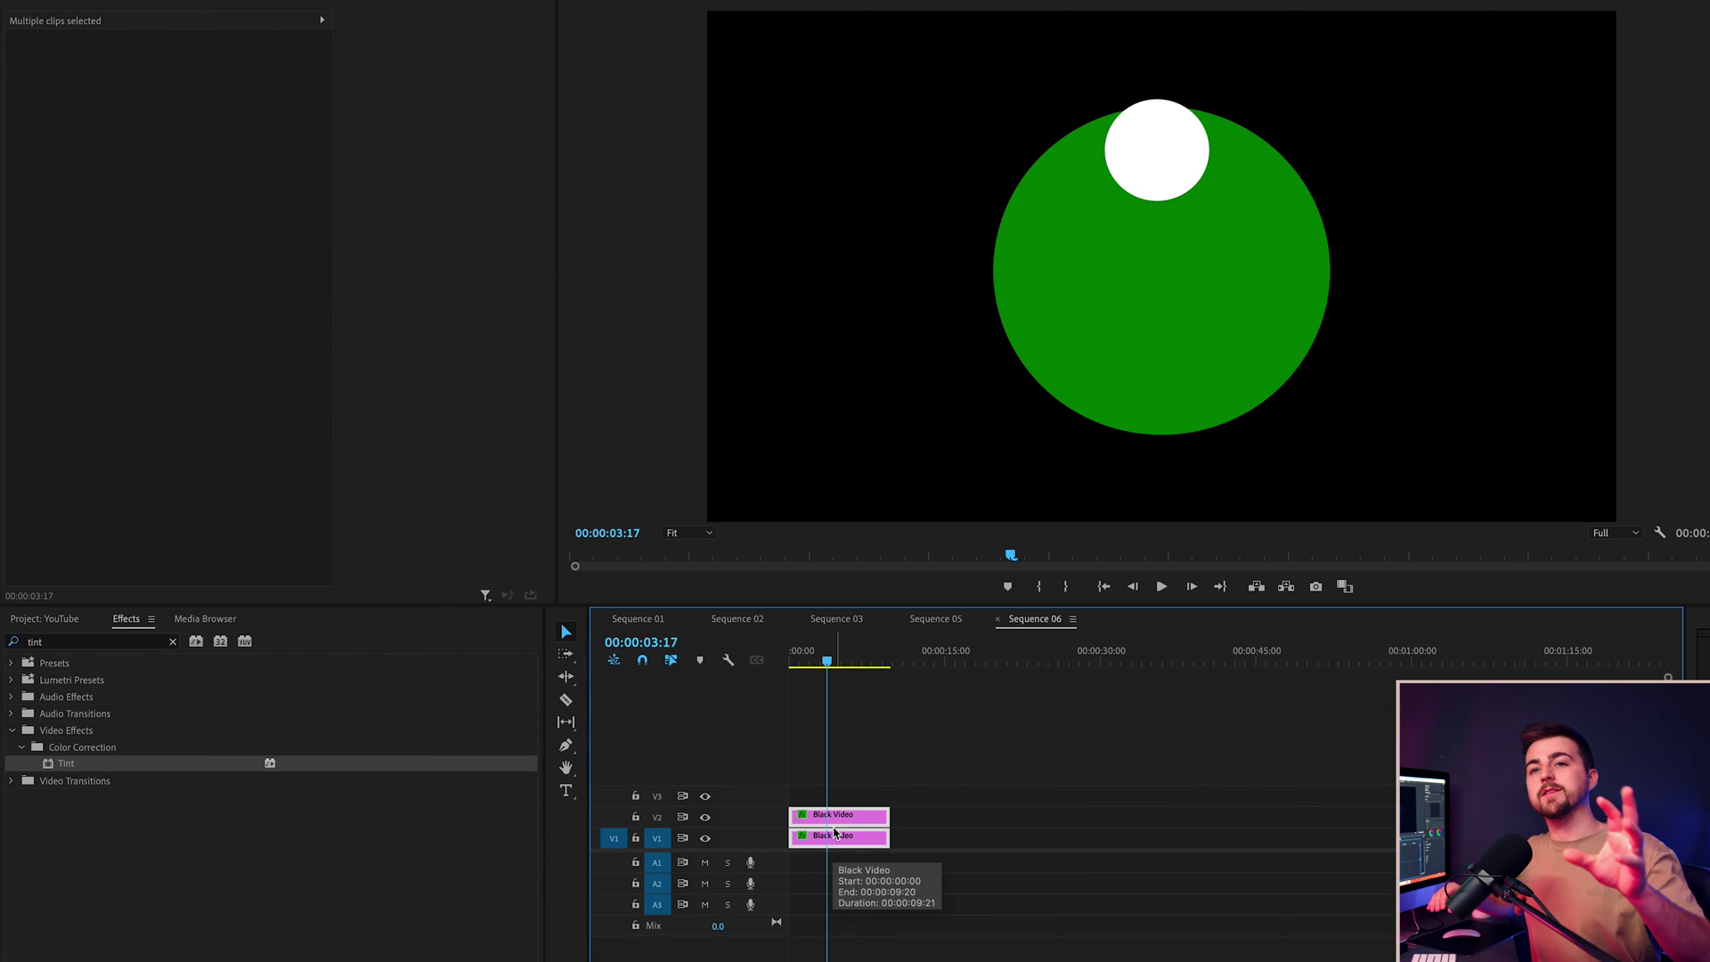
Step: Nudge the white circle up over the green circle's top edge and preview the sequence
{"action": "left_click", "coordinate": [834, 815]}
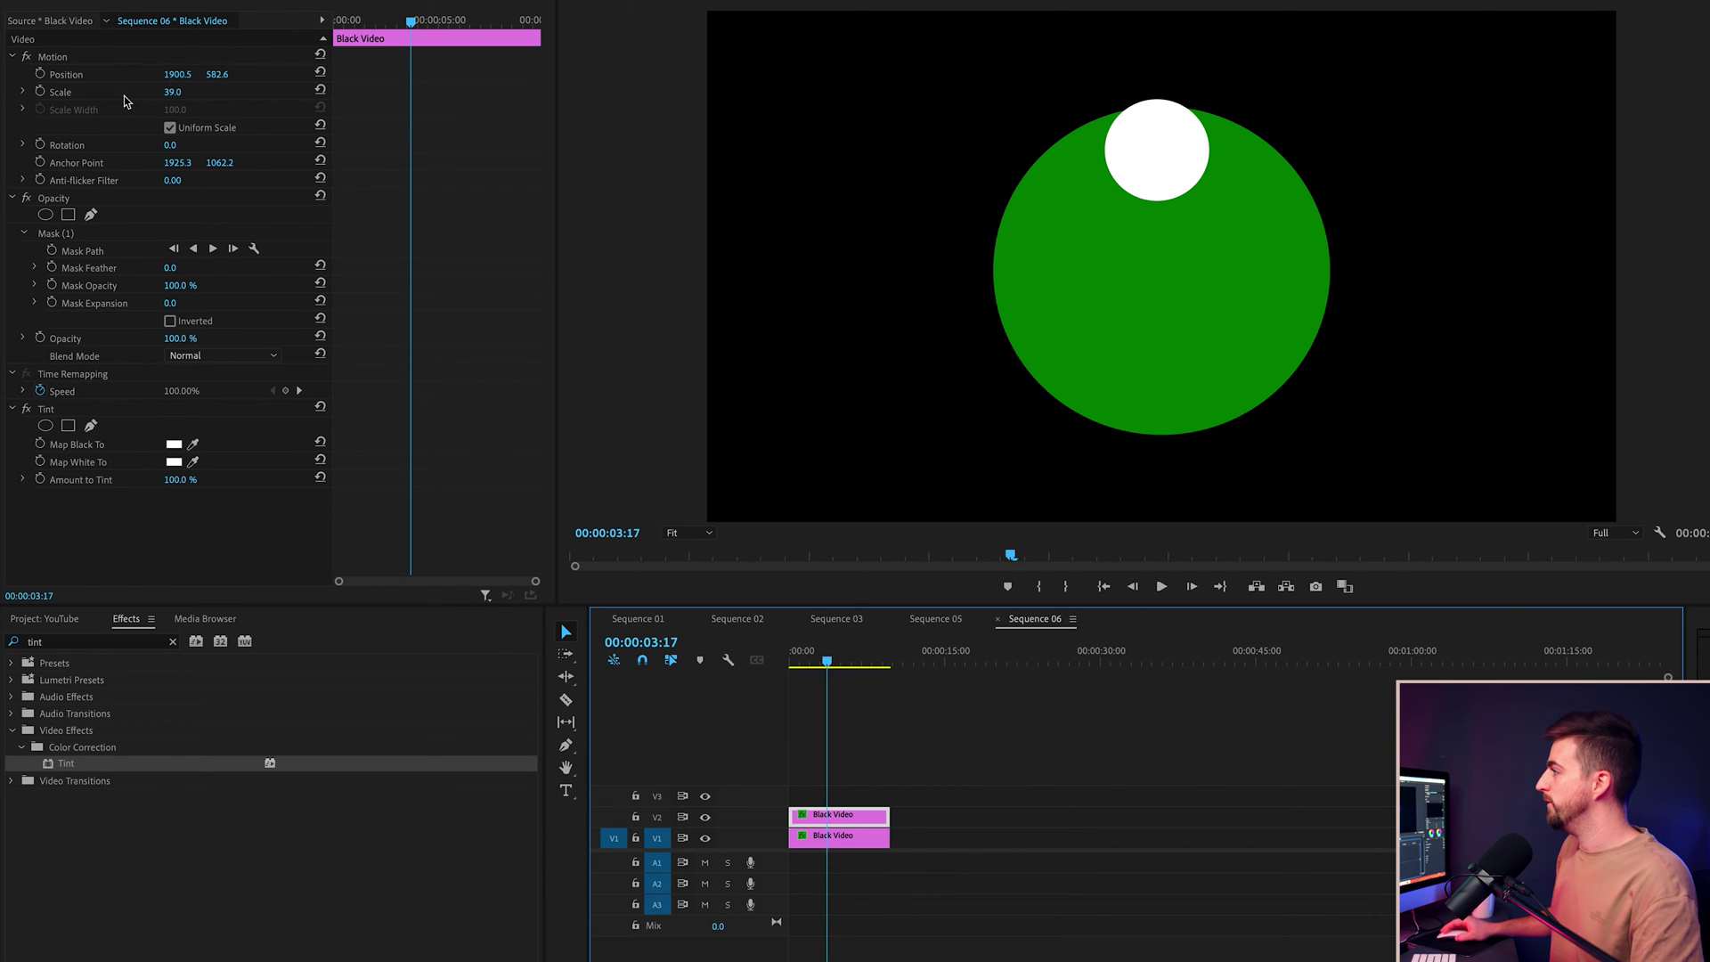
{"action": "left_click_drag", "start_coordinate": [217, 74], "coordinate": [178, 93]}
{"action": "left_click", "coordinate": [799, 634]}
{"action": "key", "text": "Home"}
{"action": "key", "text": "space"}
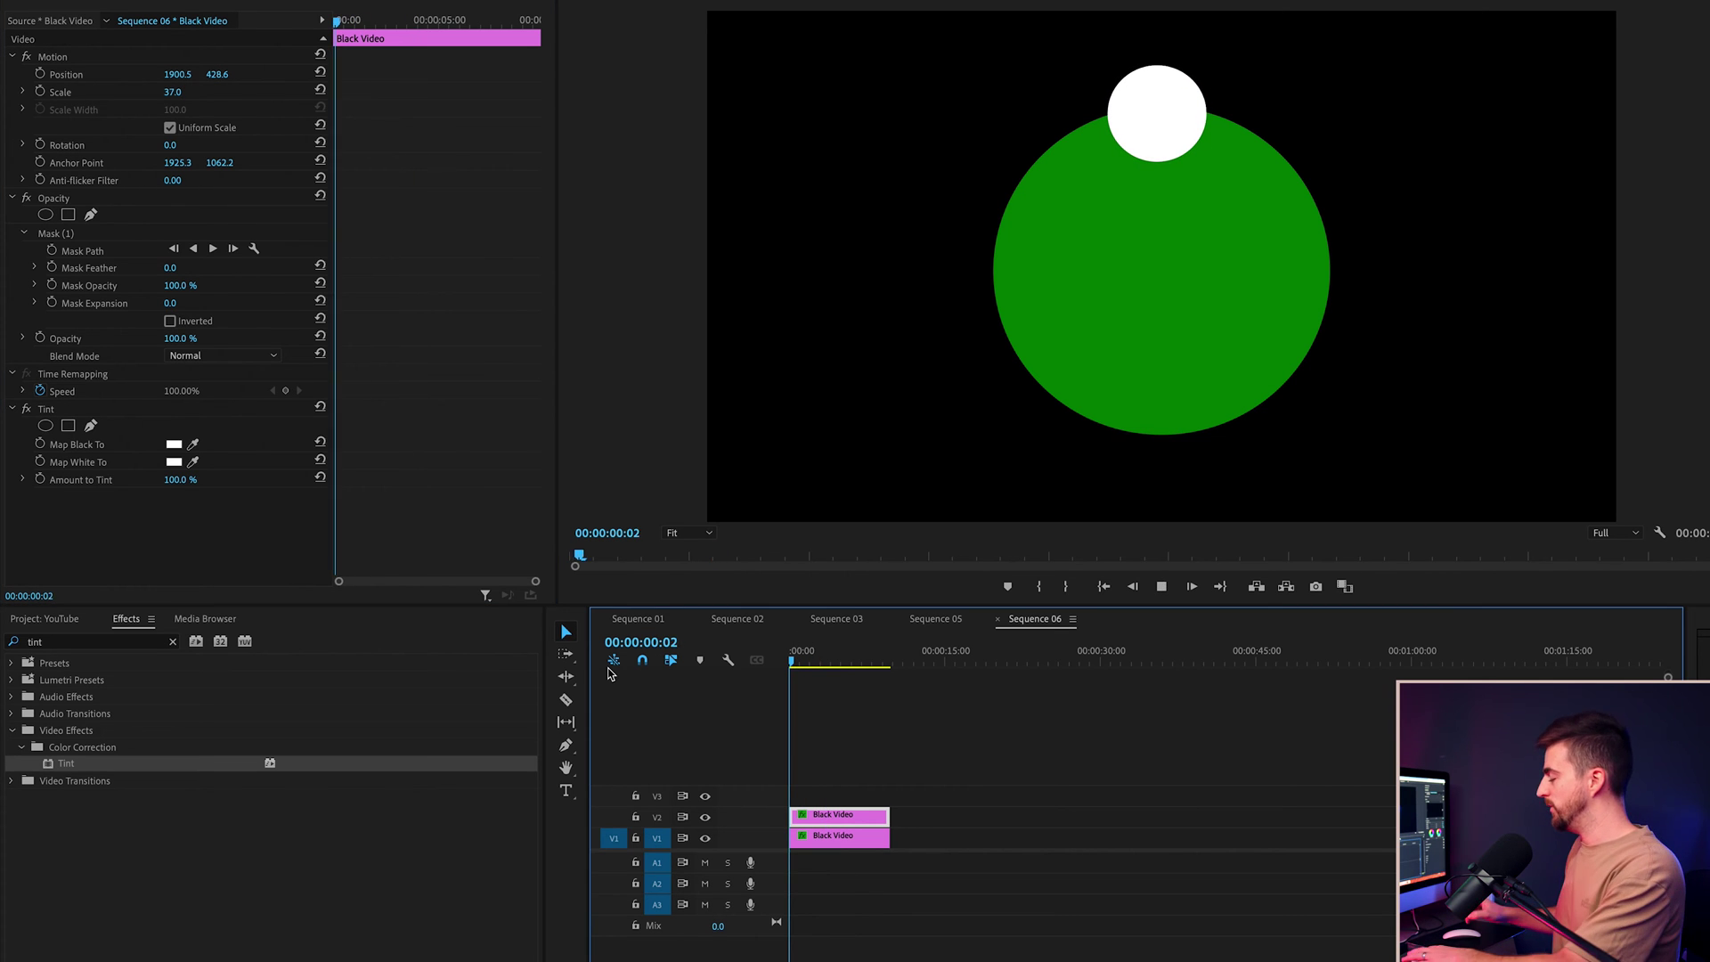
{"action": "key", "text": "space"}
Step: Keyframe the white dot's Mask Opacity from 100% at the start down to 0% a few frames later
{"action": "key", "text": "equal"}
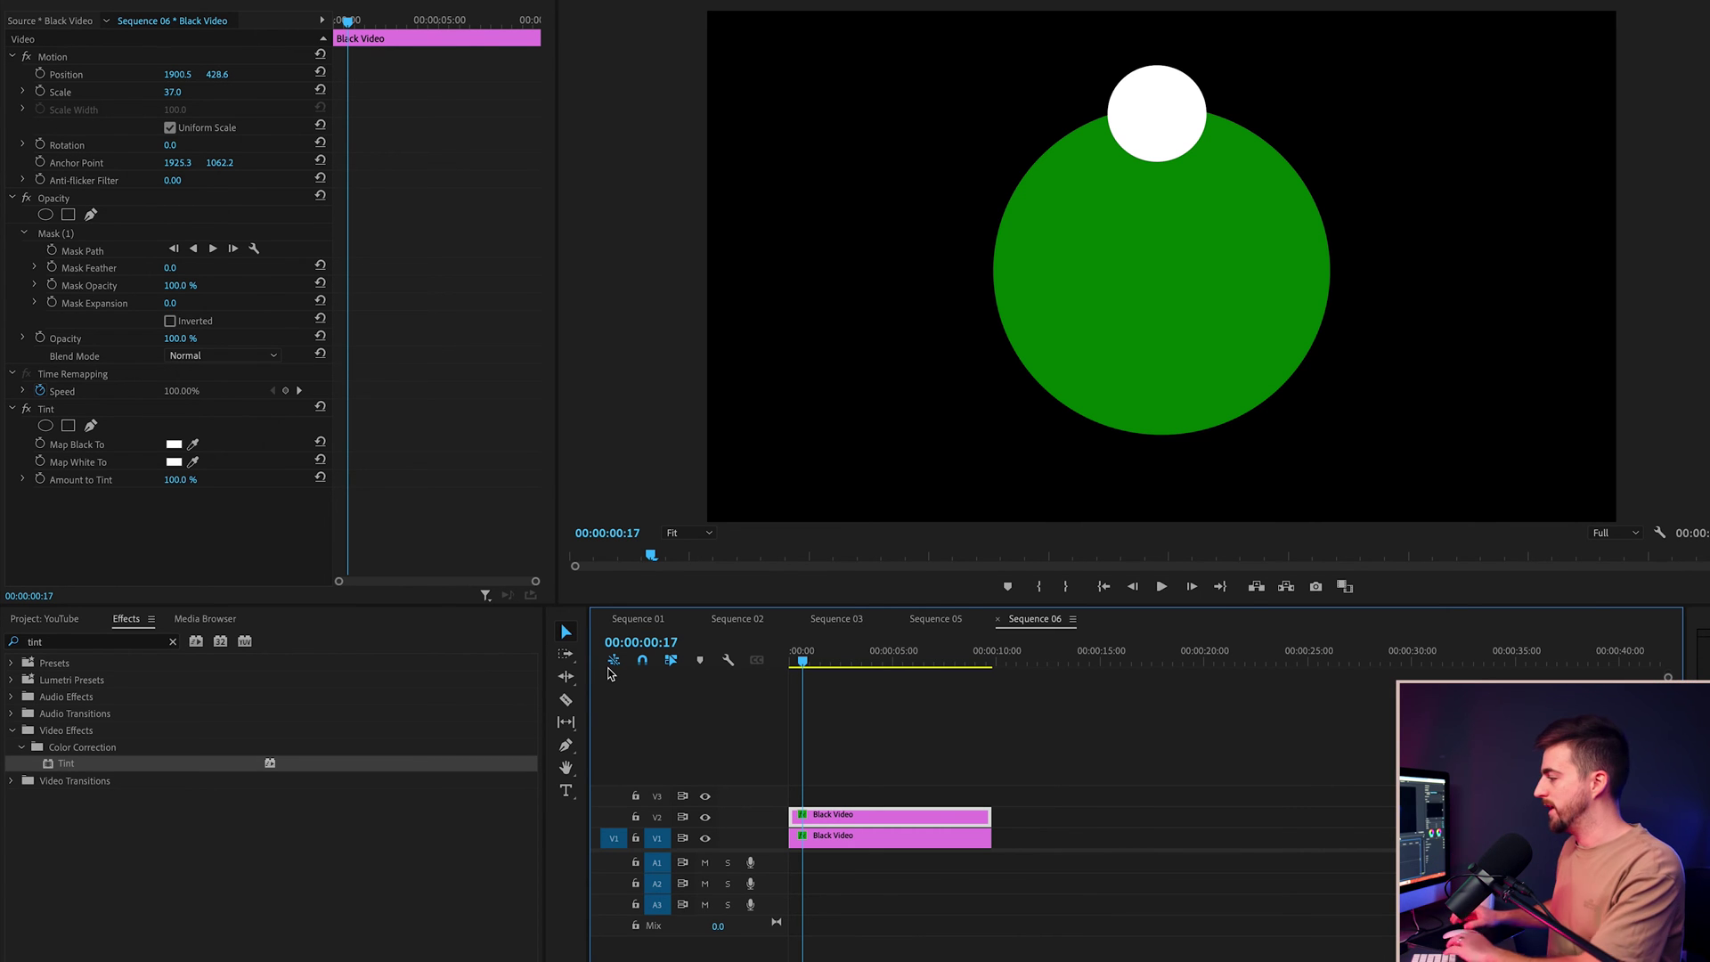
{"action": "left_click_drag", "start_coordinate": [805, 660], "coordinate": [727, 654]}
{"action": "key", "text": "equal"}
{"action": "key", "text": "equal"}
{"action": "key", "text": "equal"}
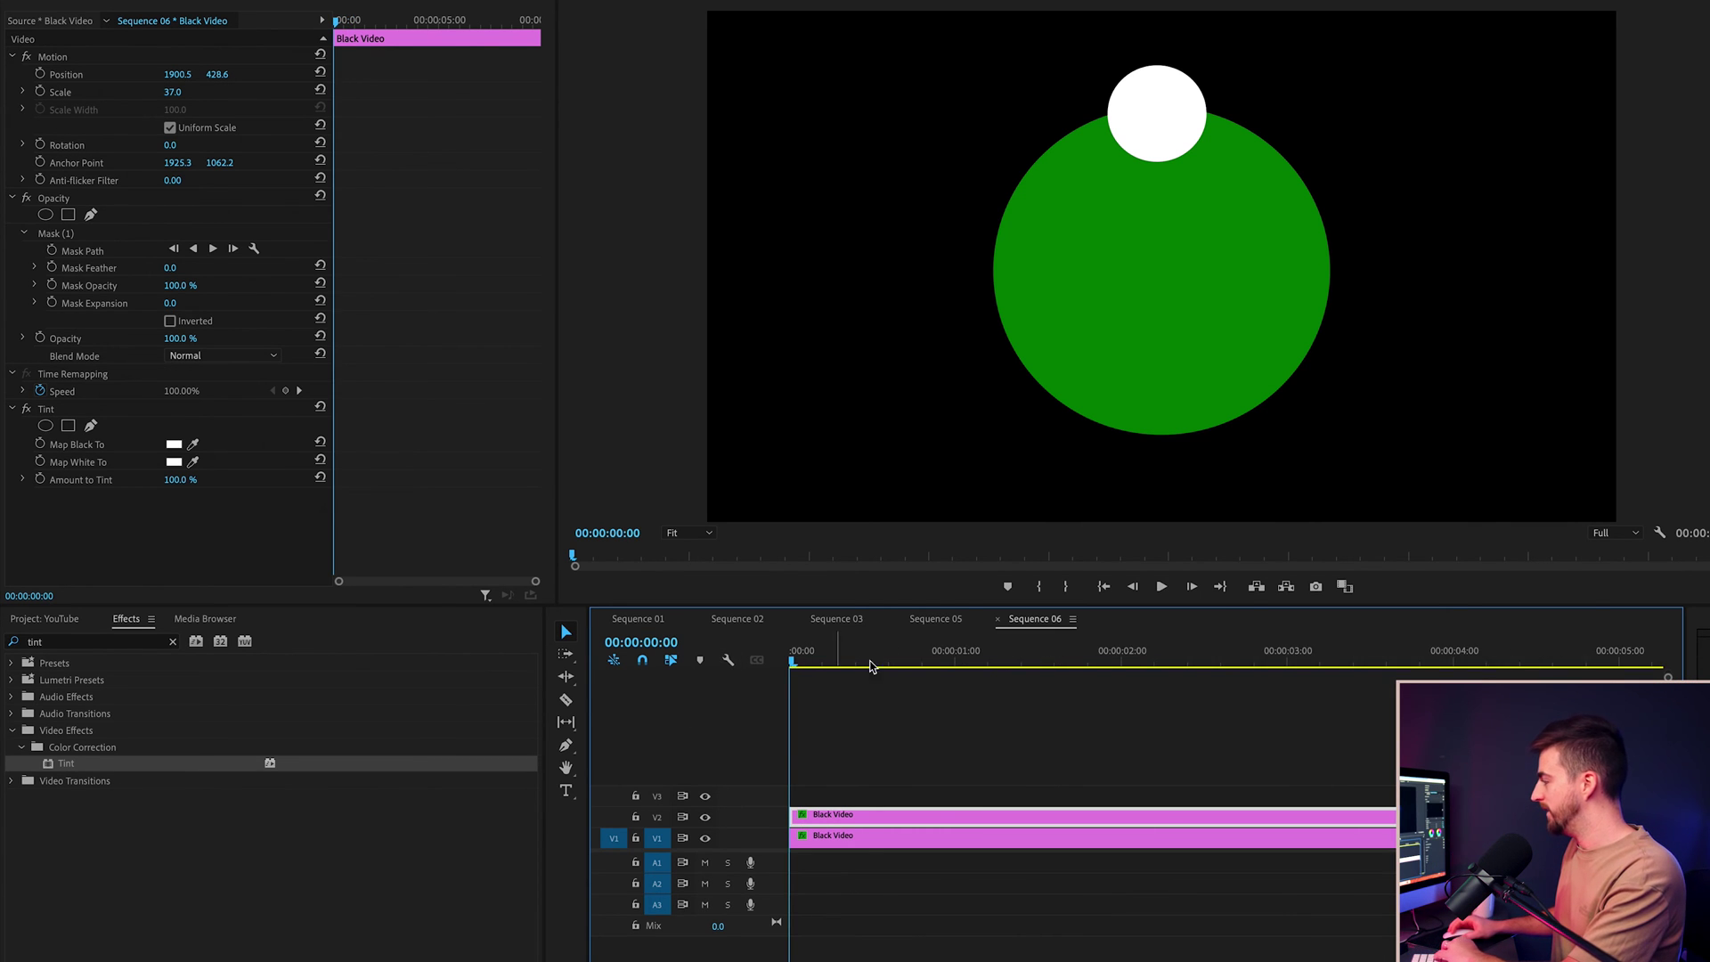
{"action": "left_click_drag", "start_coordinate": [831, 658], "coordinate": [768, 661]}
{"action": "key", "text": "Home"}
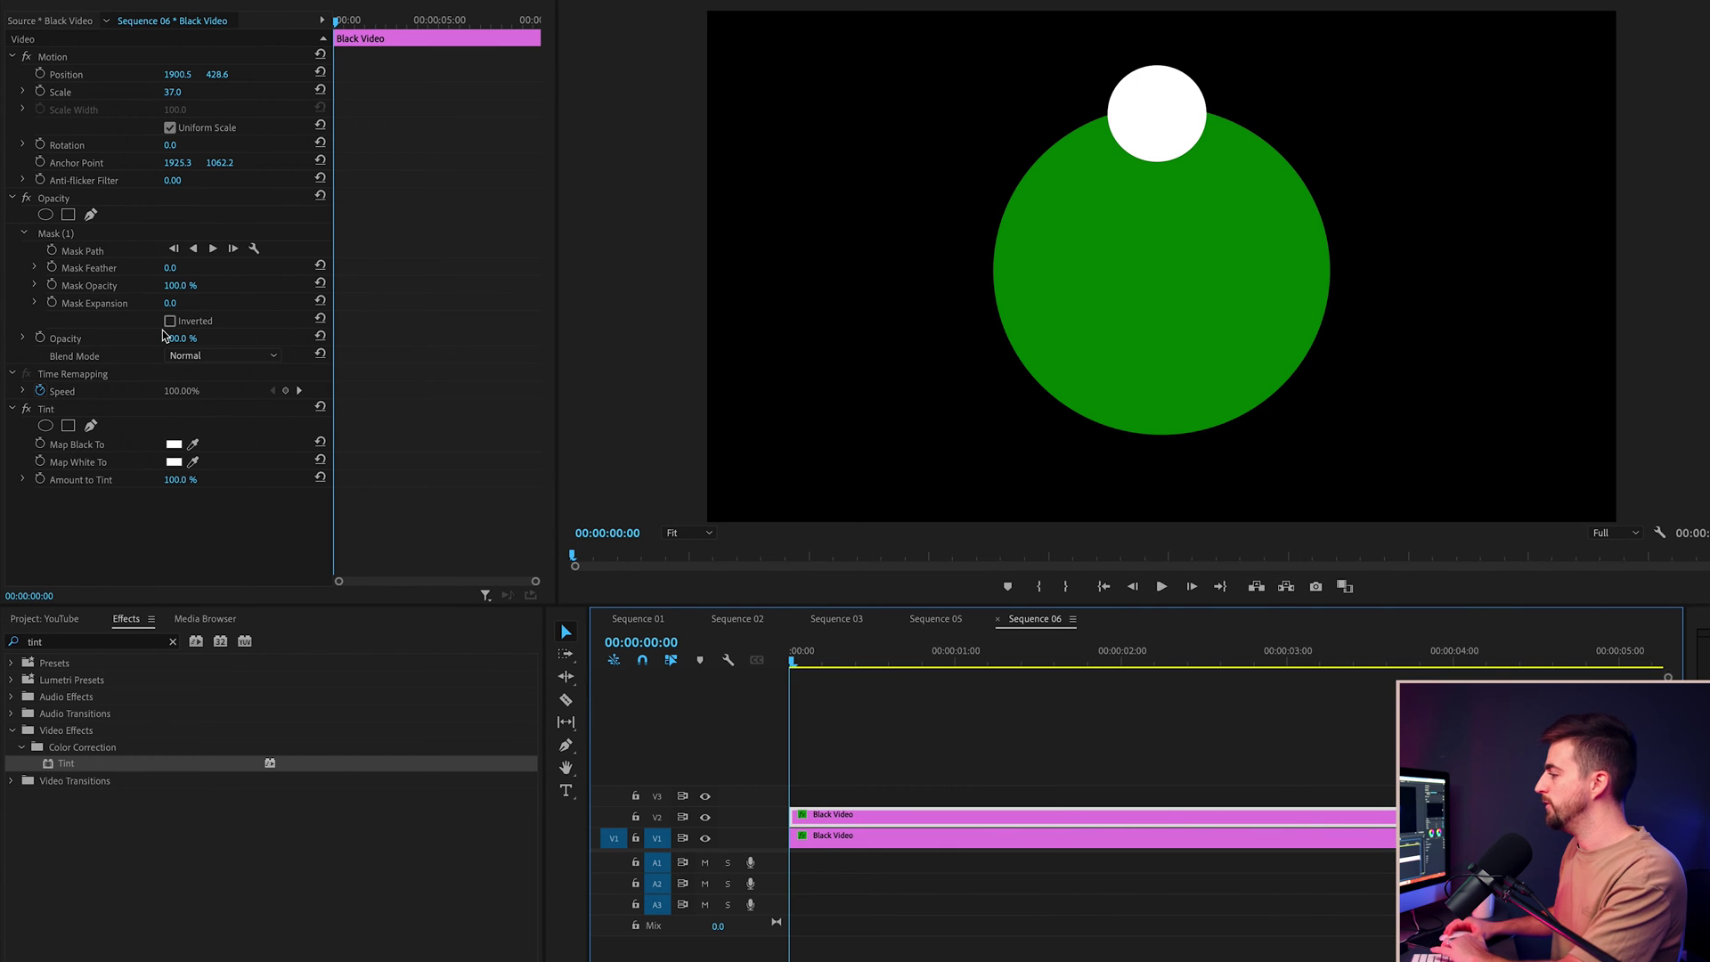
{"action": "key", "text": "Right"}
{"action": "key", "text": "Right"}
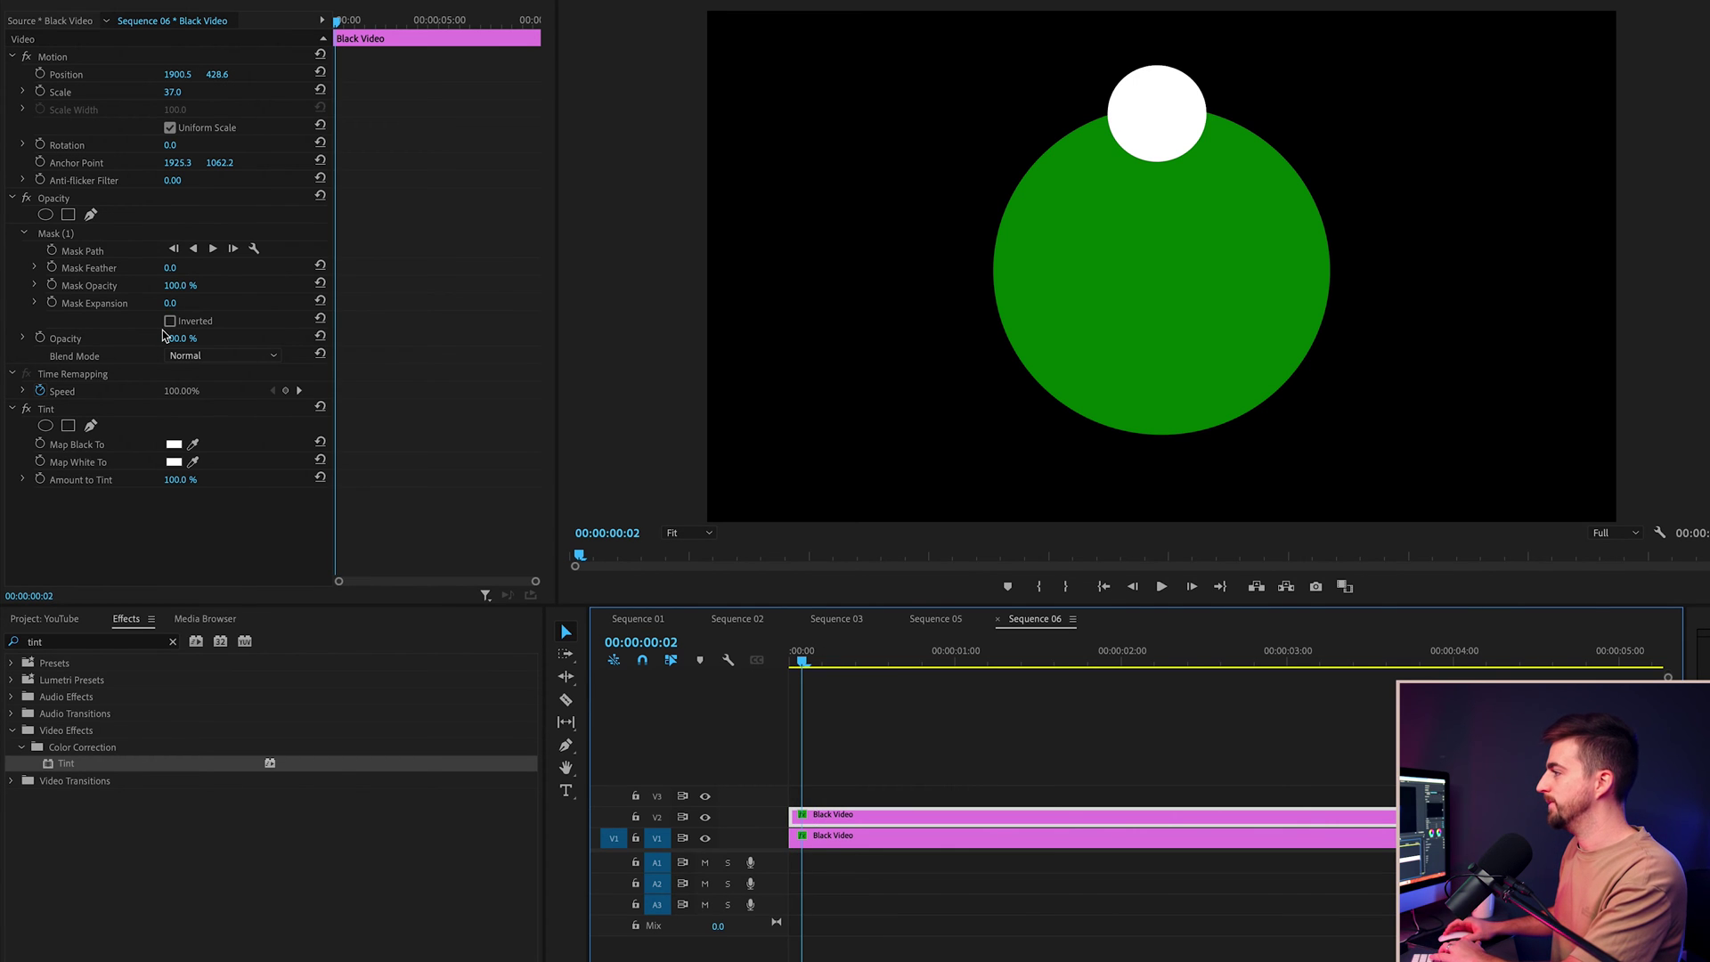
{"action": "left_click", "coordinate": [52, 285]}
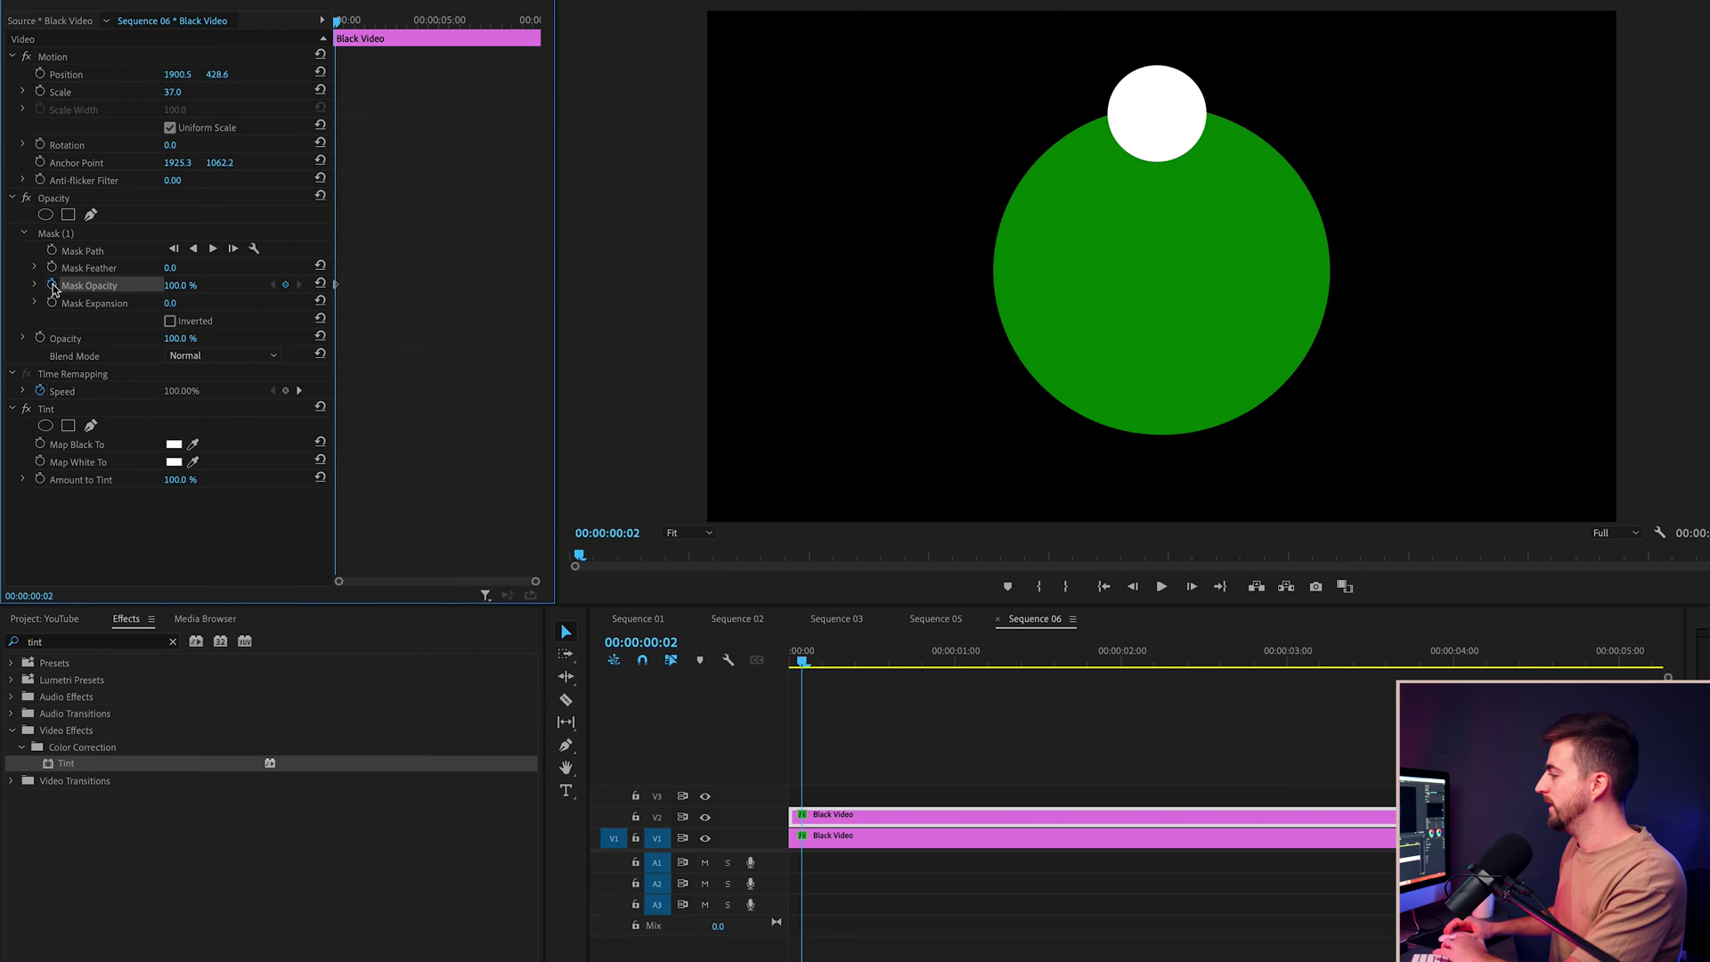
{"action": "key", "text": "Right"}
{"action": "key", "text": "Right"}
{"action": "key", "text": "Right"}
{"action": "key", "text": "Right"}
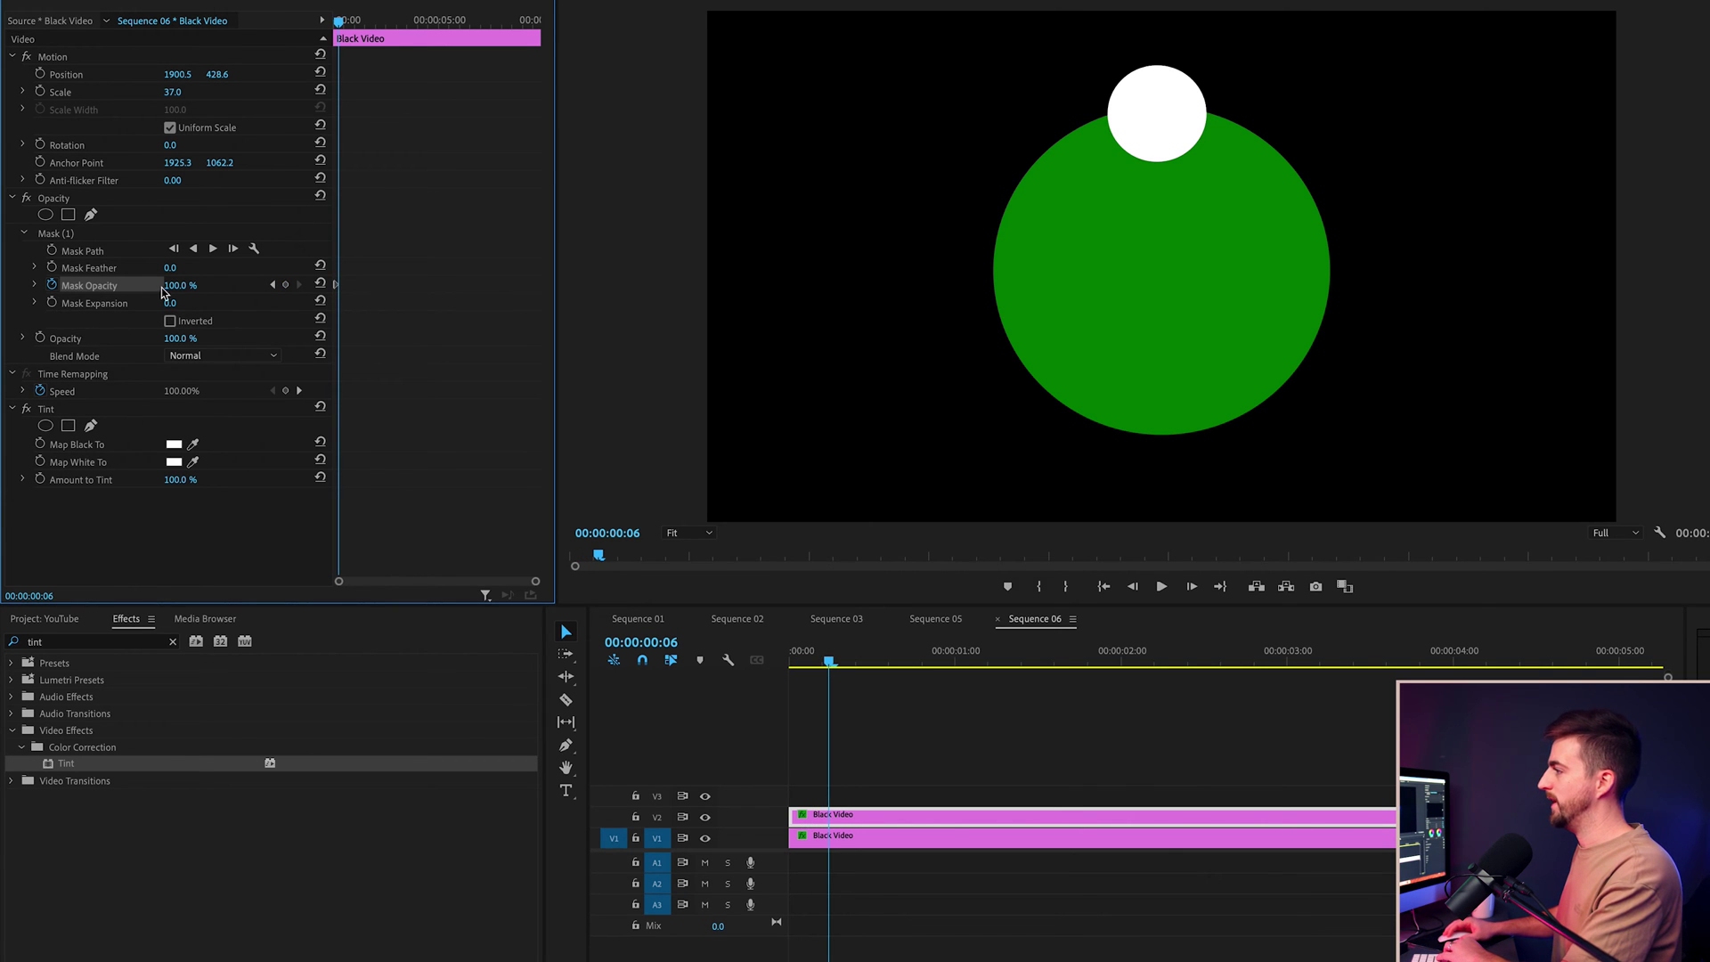
{"action": "left_click_drag", "start_coordinate": [171, 292], "coordinate": [89, 292]}
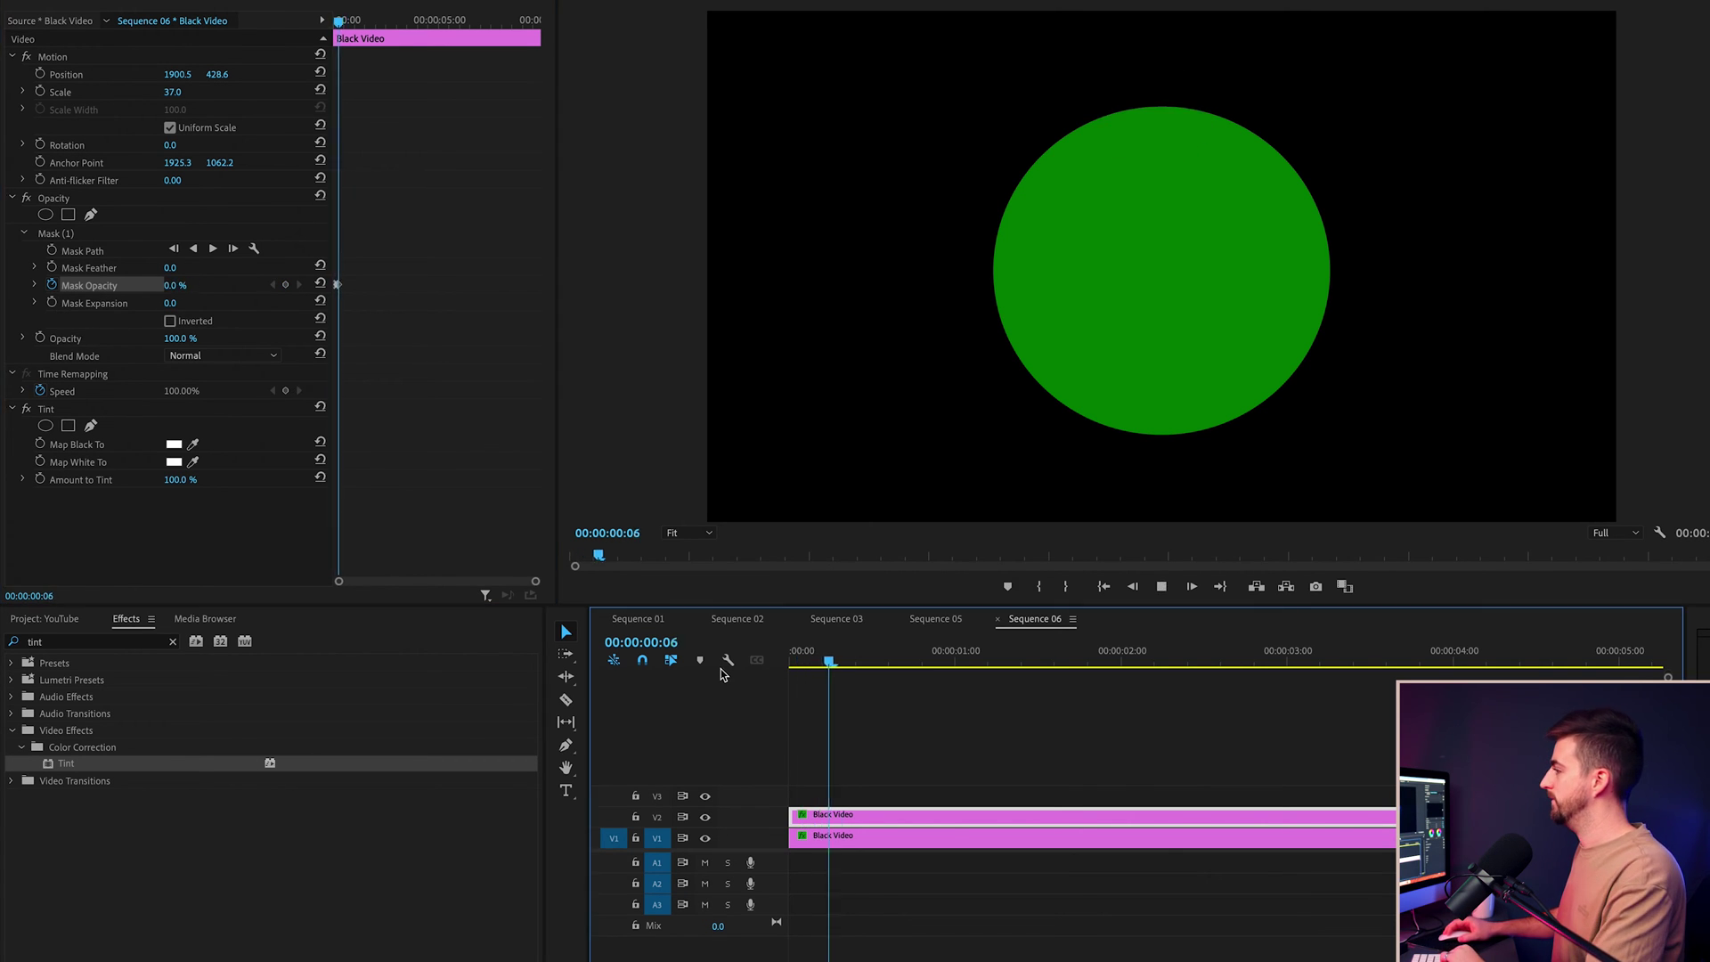
Step: Move the 0% Mask Opacity keyframe later so the fade lasts about one second
{"action": "key", "text": "space"}
{"action": "left_click_drag", "start_coordinate": [806, 657], "coordinate": [643, 653]}
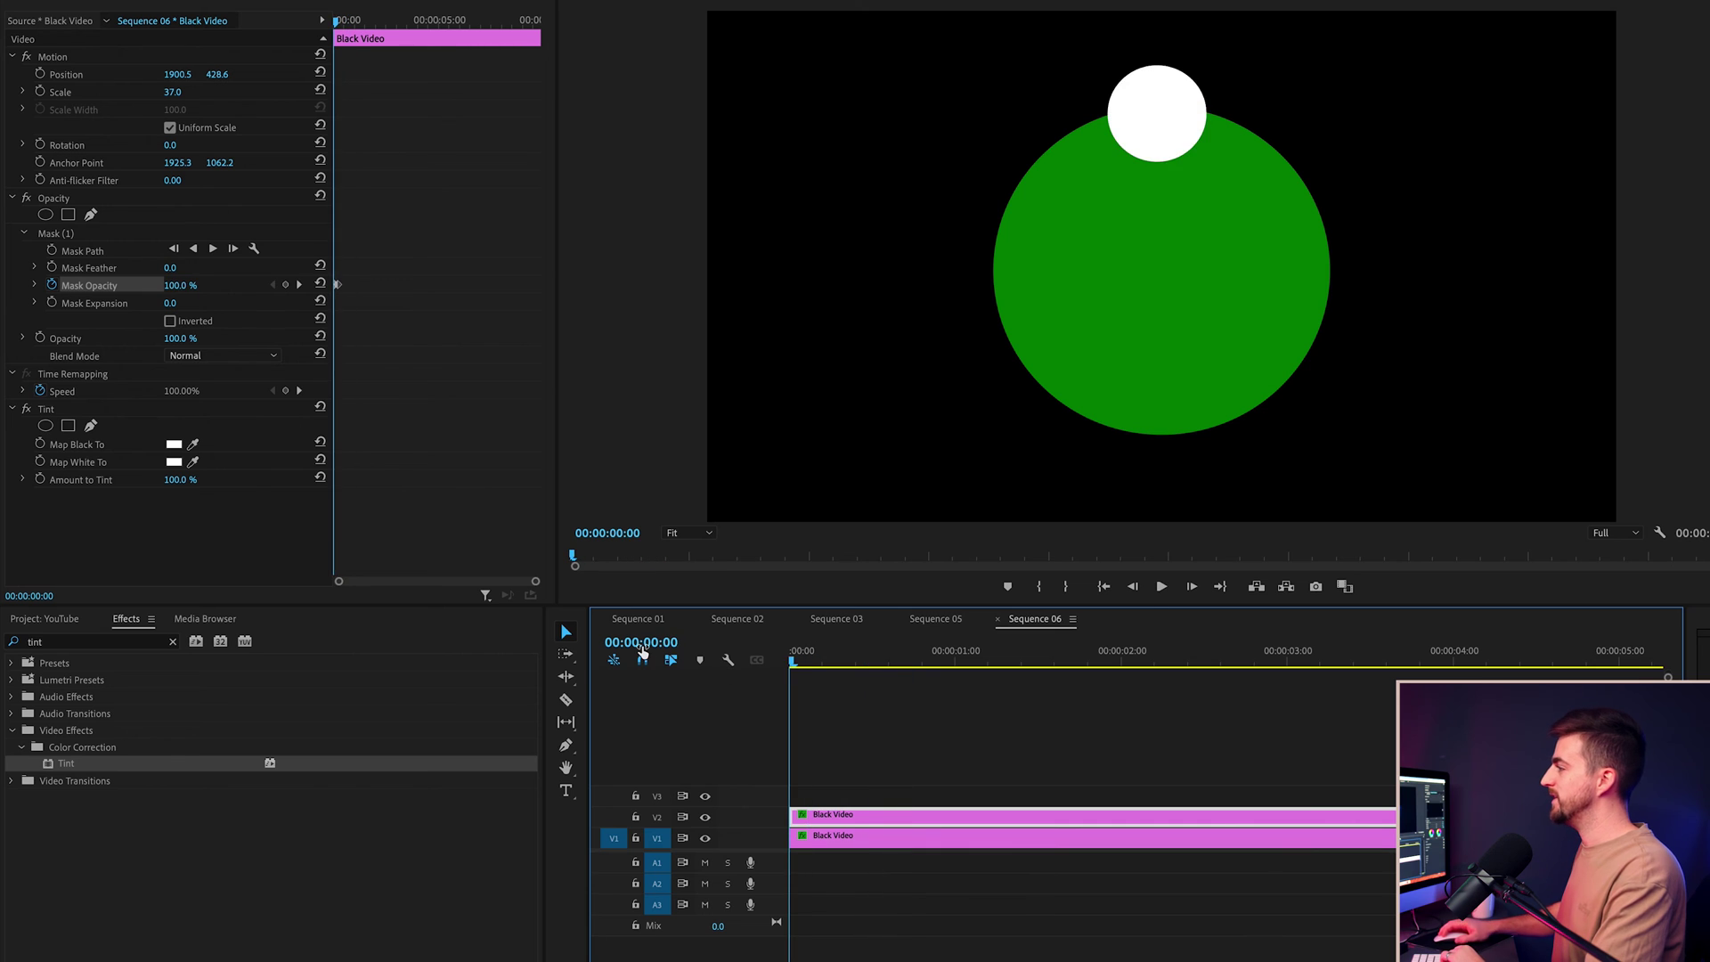
{"action": "key", "text": "space"}
{"action": "key", "text": "space"}
{"action": "left_click_drag", "start_coordinate": [345, 17], "coordinate": [260, 31]}
{"action": "key", "text": "space"}
{"action": "key", "text": "space"}
{"action": "key", "text": "equal"}
{"action": "key", "text": "equal"}
{"action": "key", "text": "equal"}
{"action": "key", "text": "equal"}
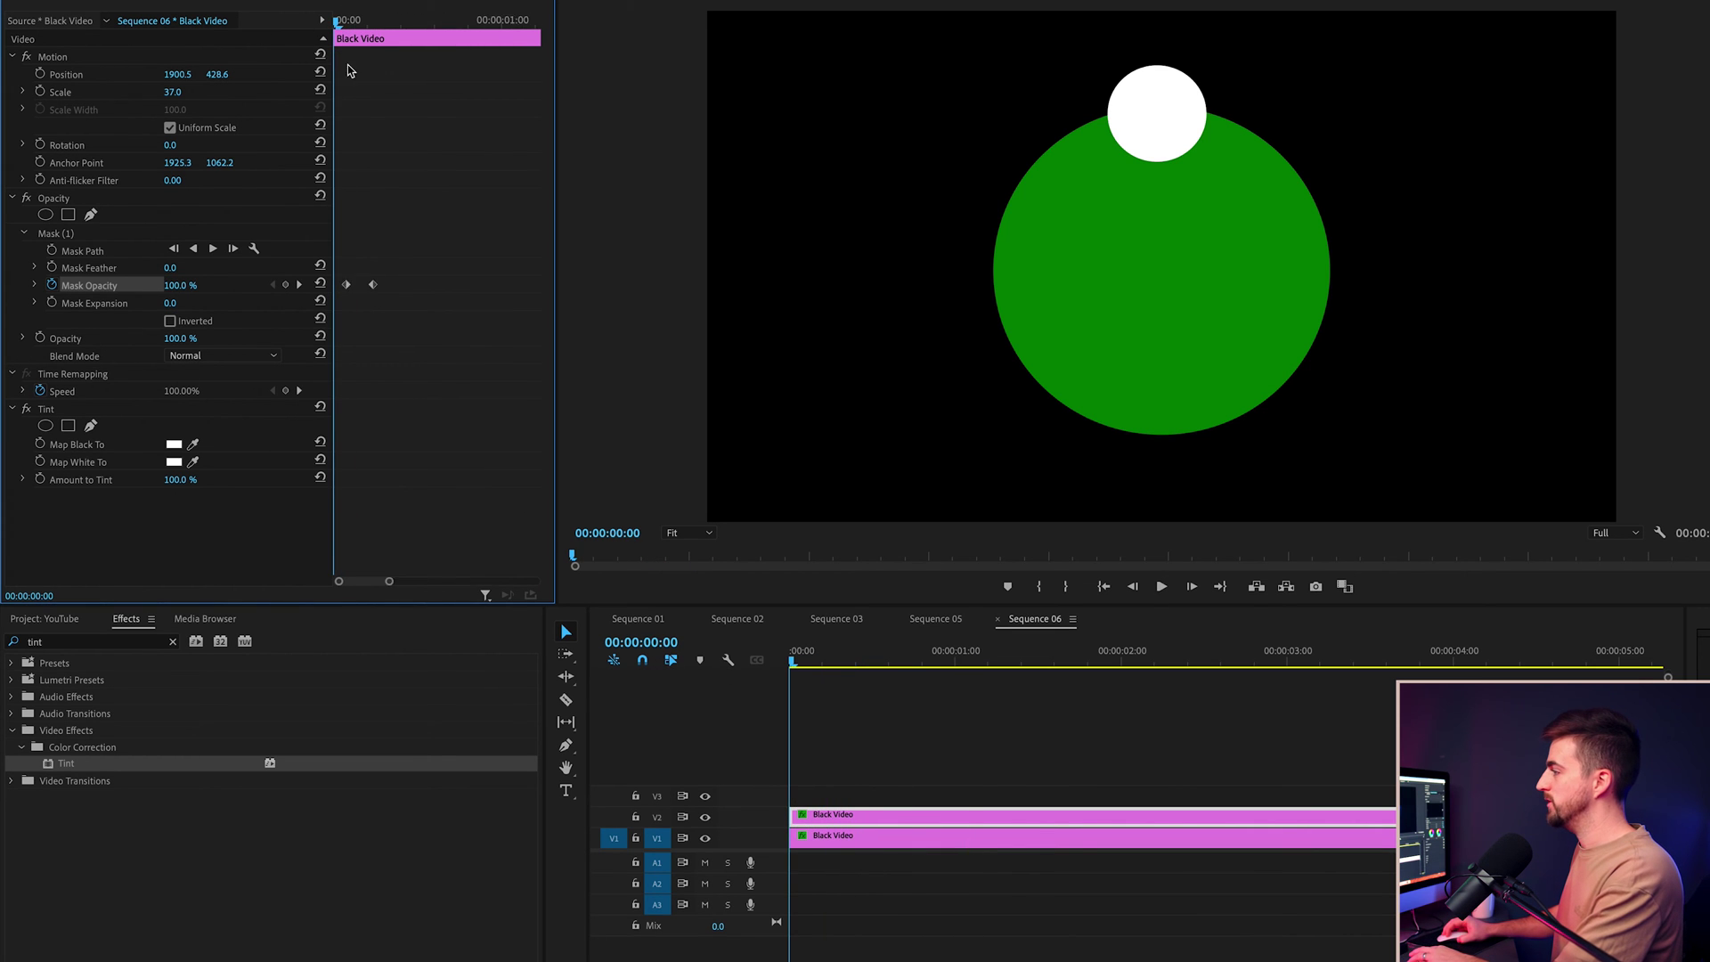
{"action": "left_click_drag", "start_coordinate": [413, 291], "coordinate": [454, 293]}
{"action": "key", "text": "space"}
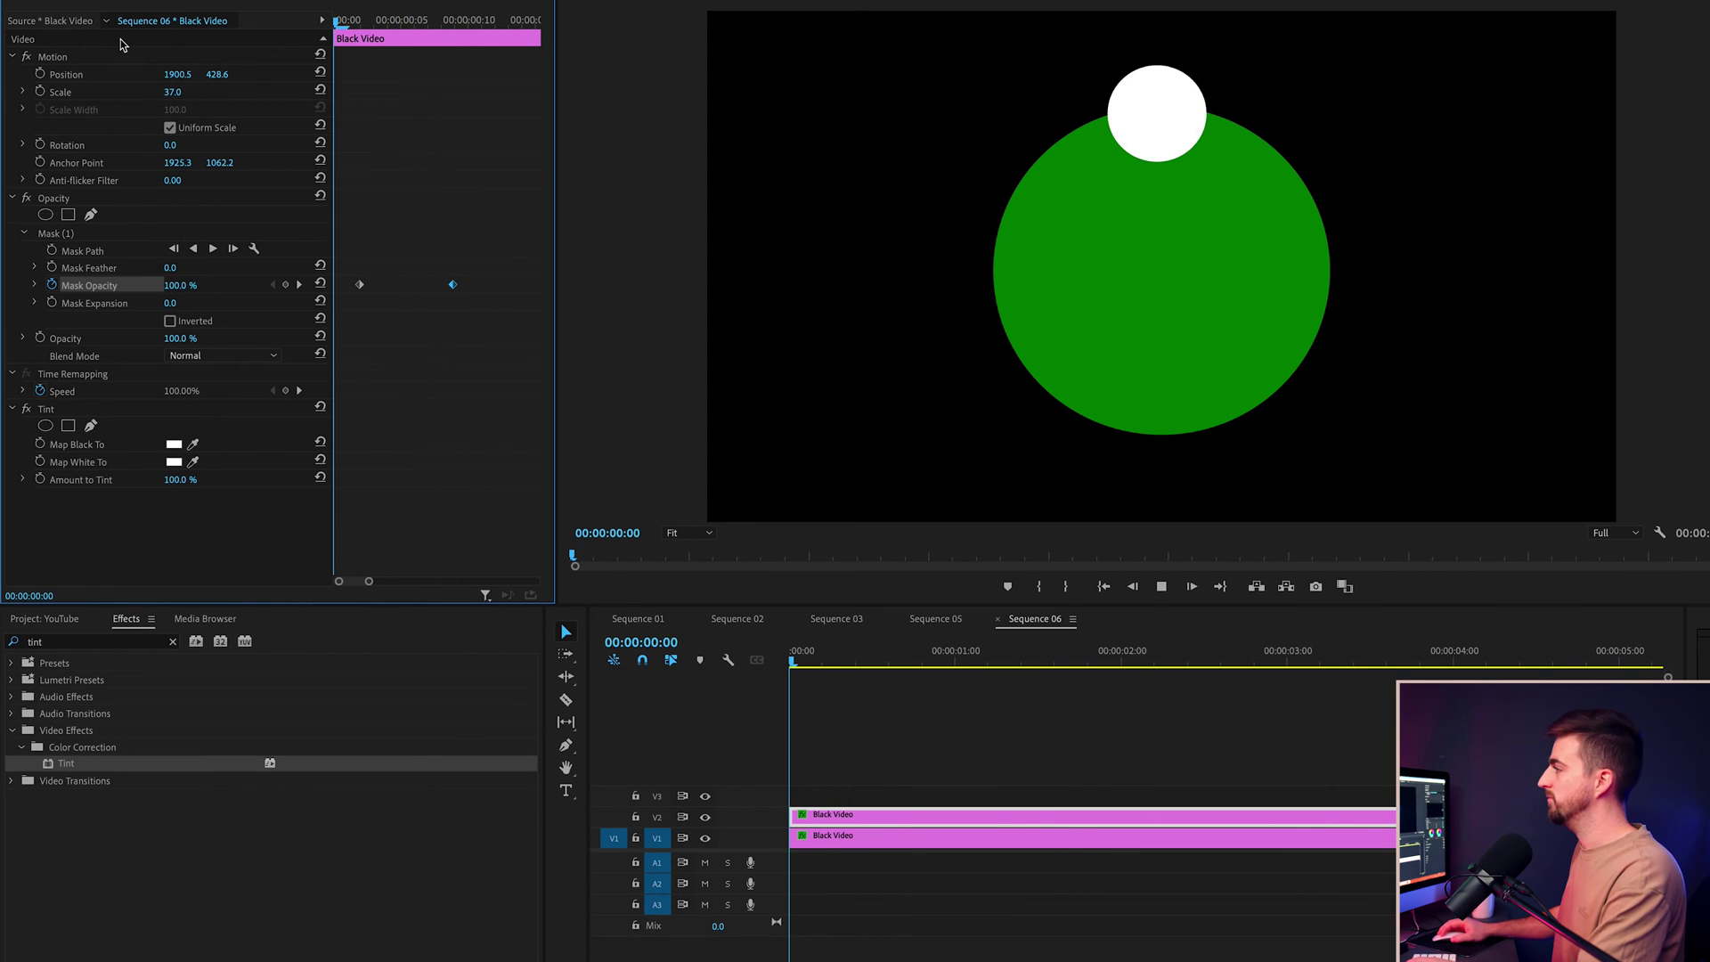
{"action": "left_click", "coordinate": [880, 812]}
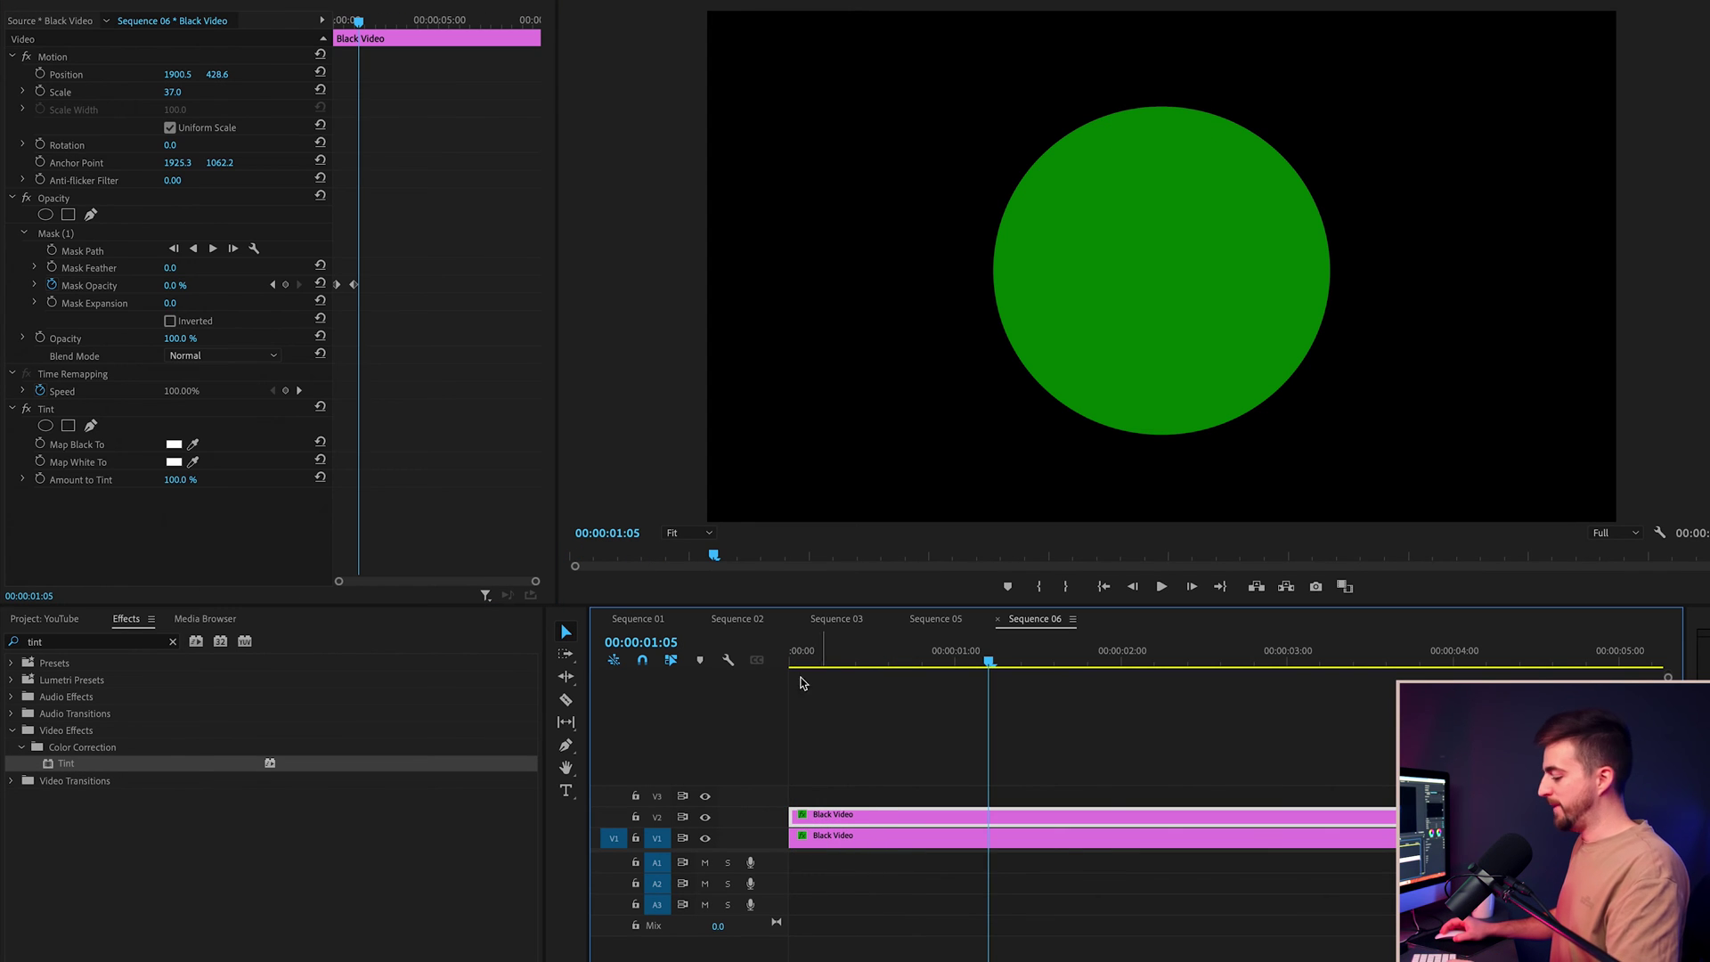
Step: Duplicate the white dot onto V3 and move the copy rightward along the green circle's rim
{"action": "left_click", "coordinate": [869, 635]}
{"action": "left_click_drag", "start_coordinate": [850, 840], "coordinate": [855, 795]}
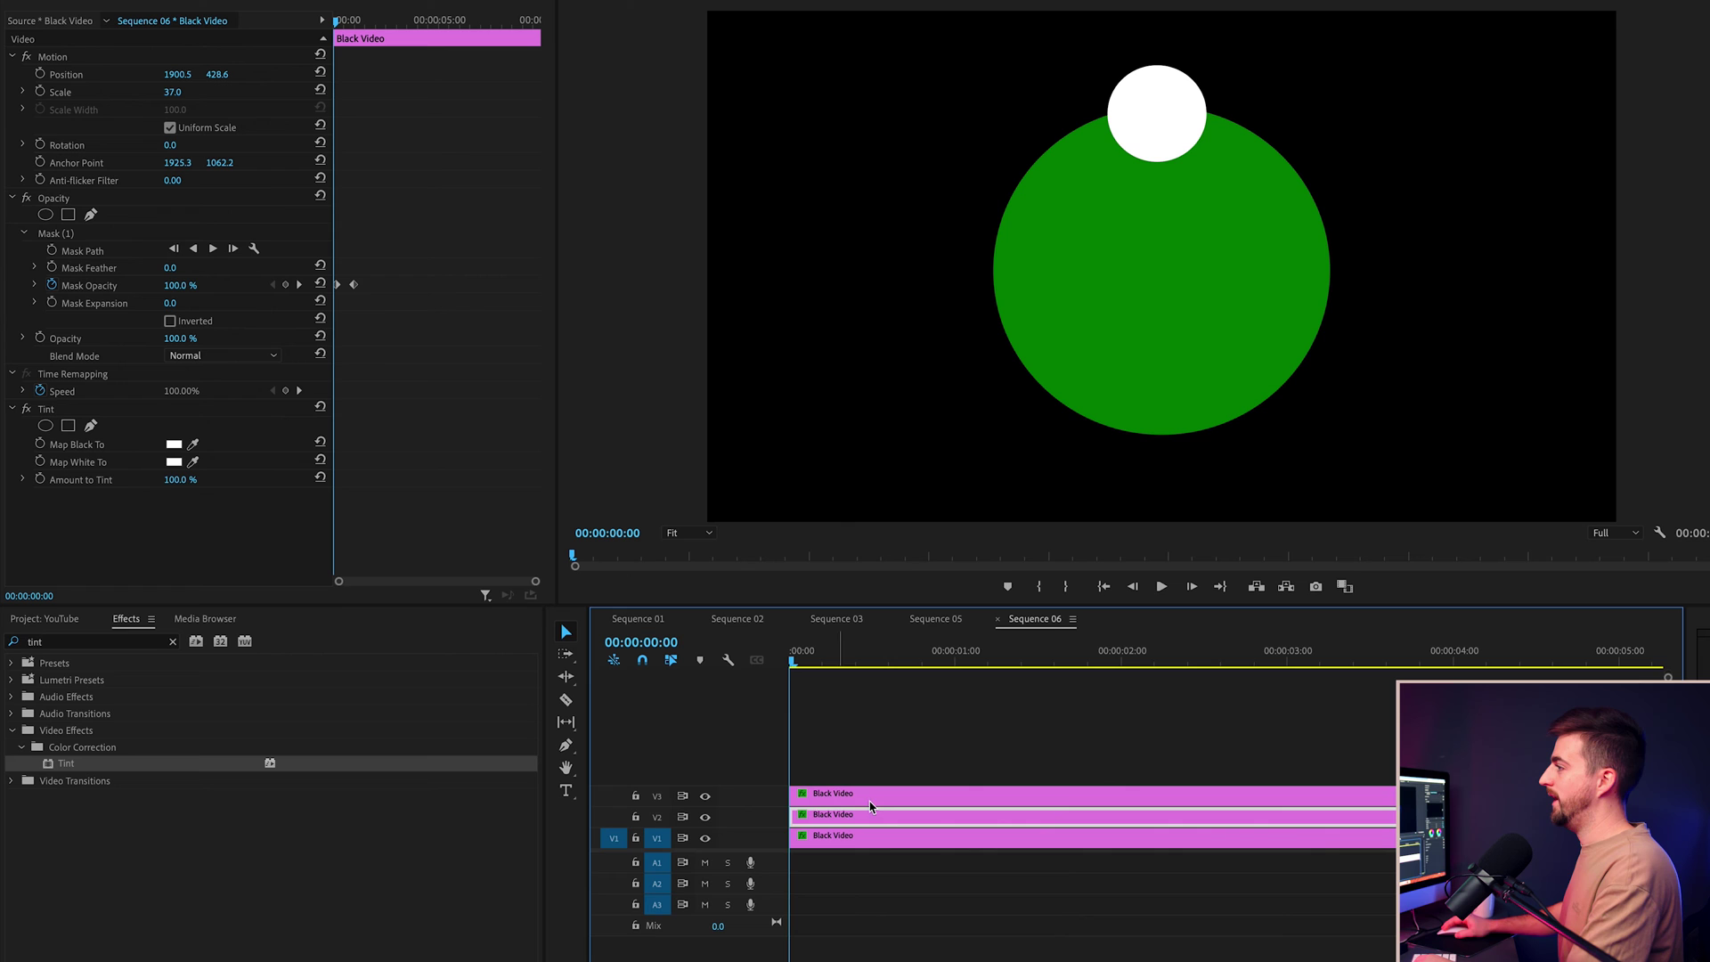
{"action": "key", "text": "Home"}
{"action": "left_click", "coordinate": [89, 56]}
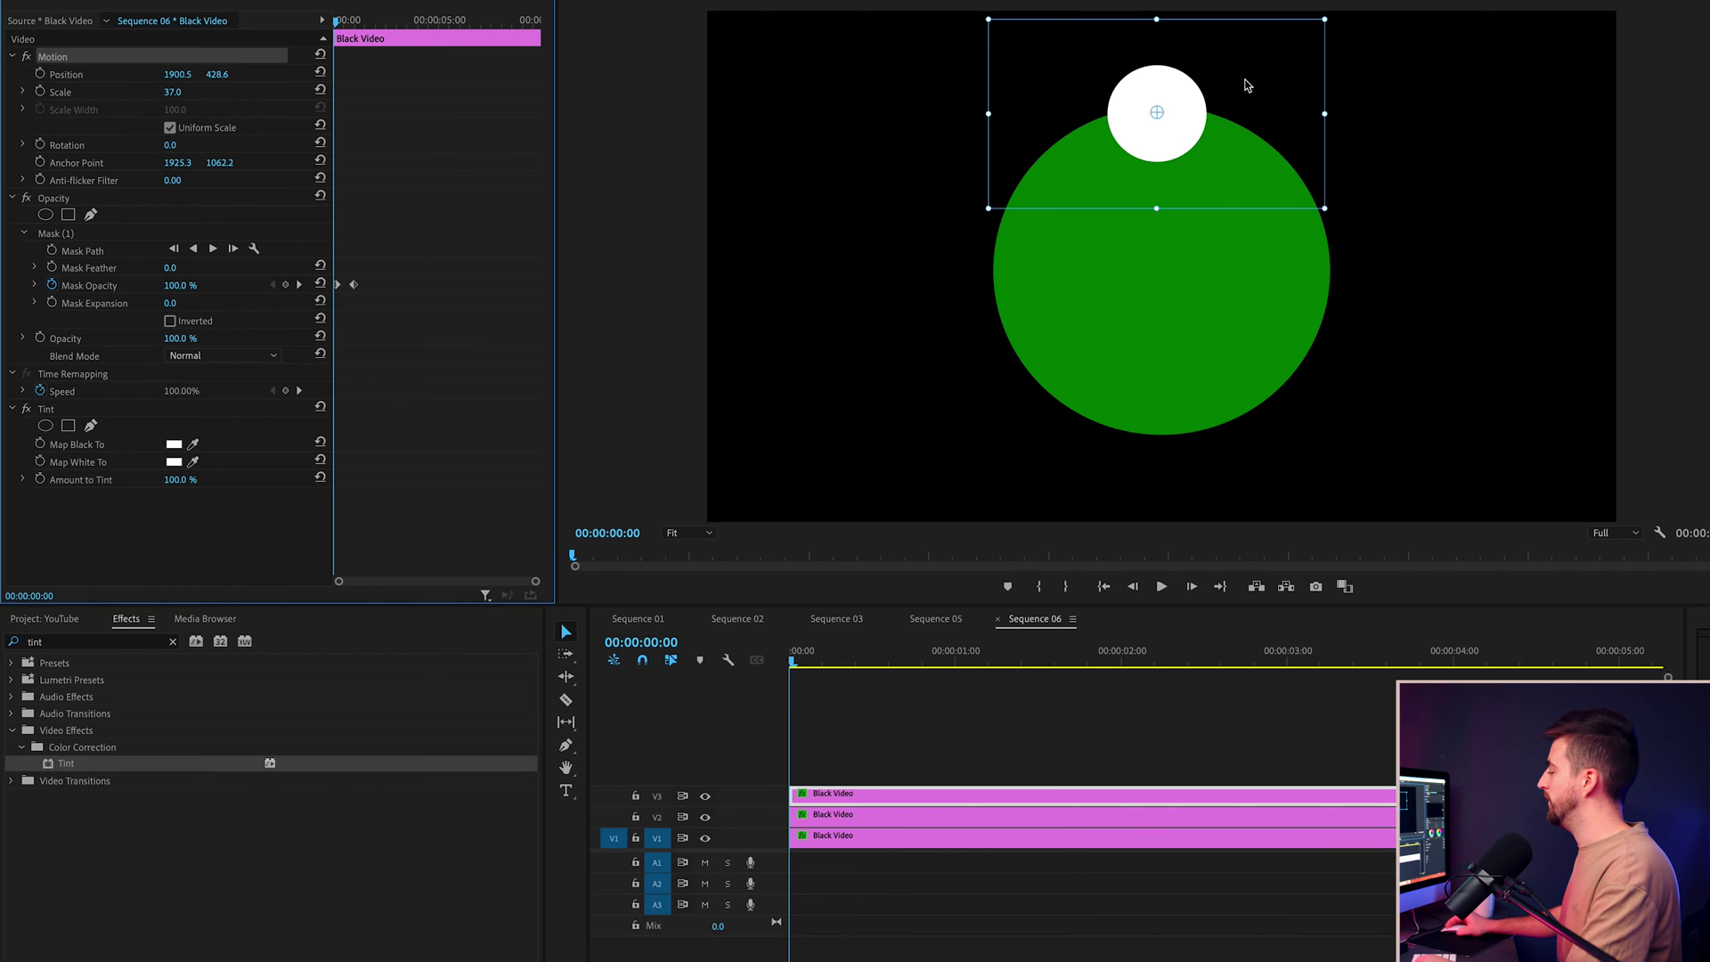
{"action": "left_click_drag", "start_coordinate": [1171, 120], "coordinate": [1309, 173]}
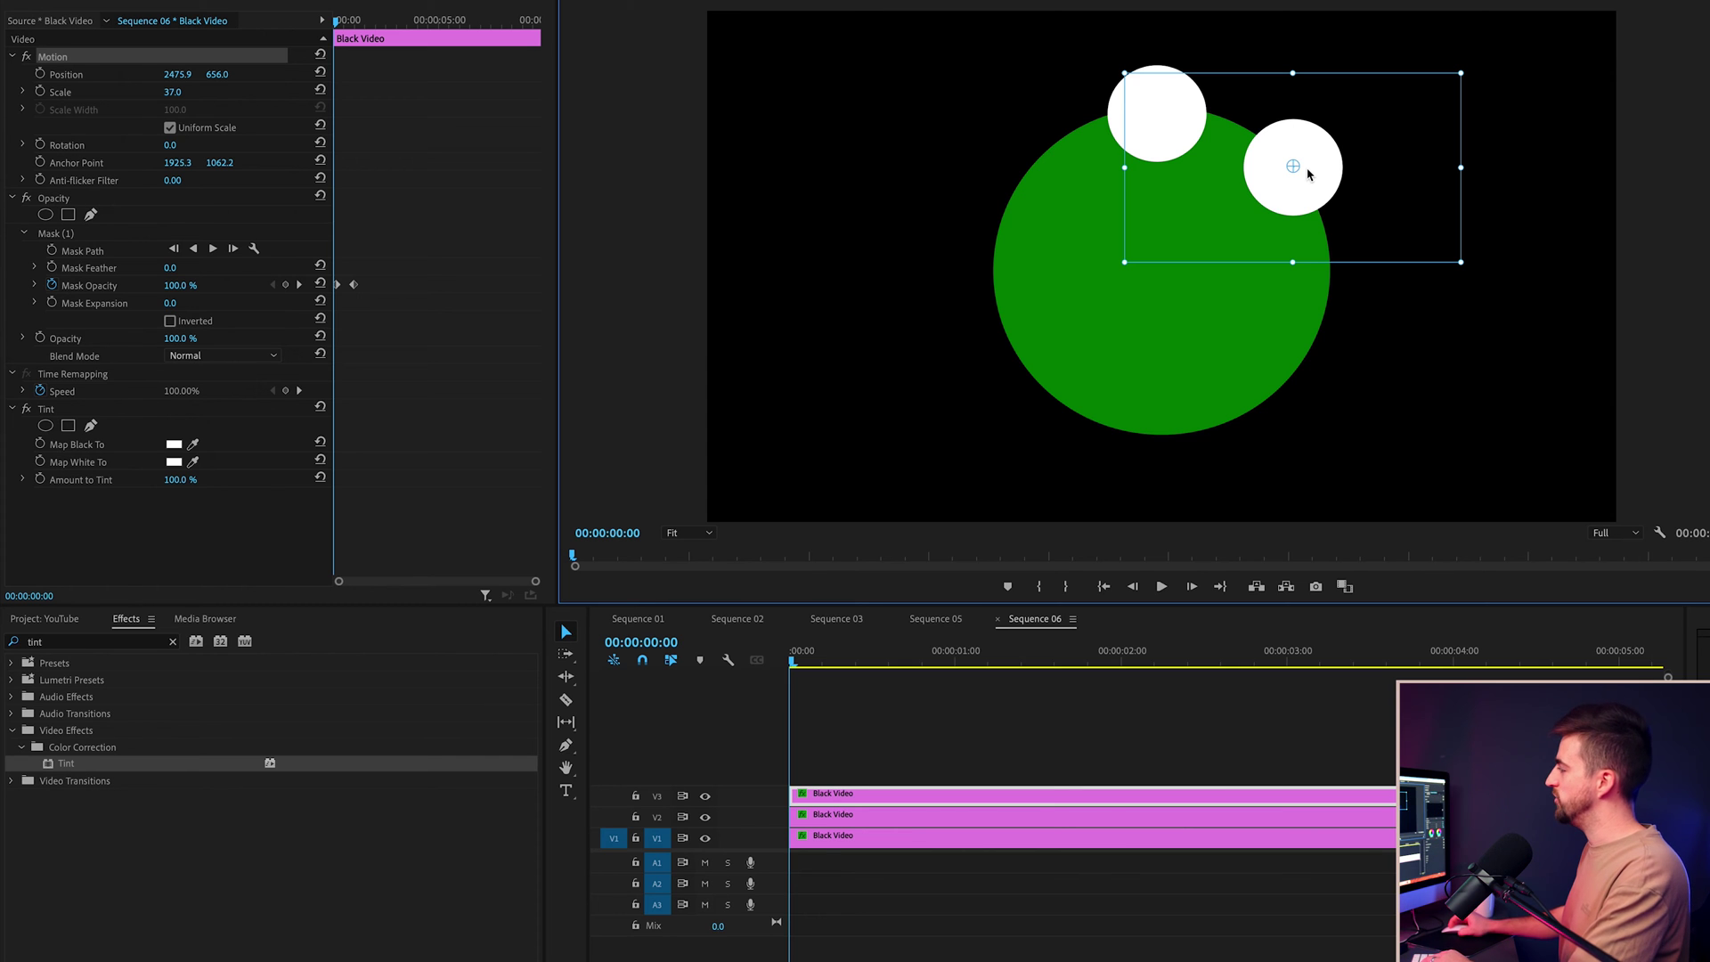
Step: Add more dot copies on tracks up to V8, placing each around the green circle
{"action": "left_click", "coordinate": [859, 748]}
{"action": "left_click", "coordinate": [847, 816]}
{"action": "left_click", "coordinate": [829, 801]}
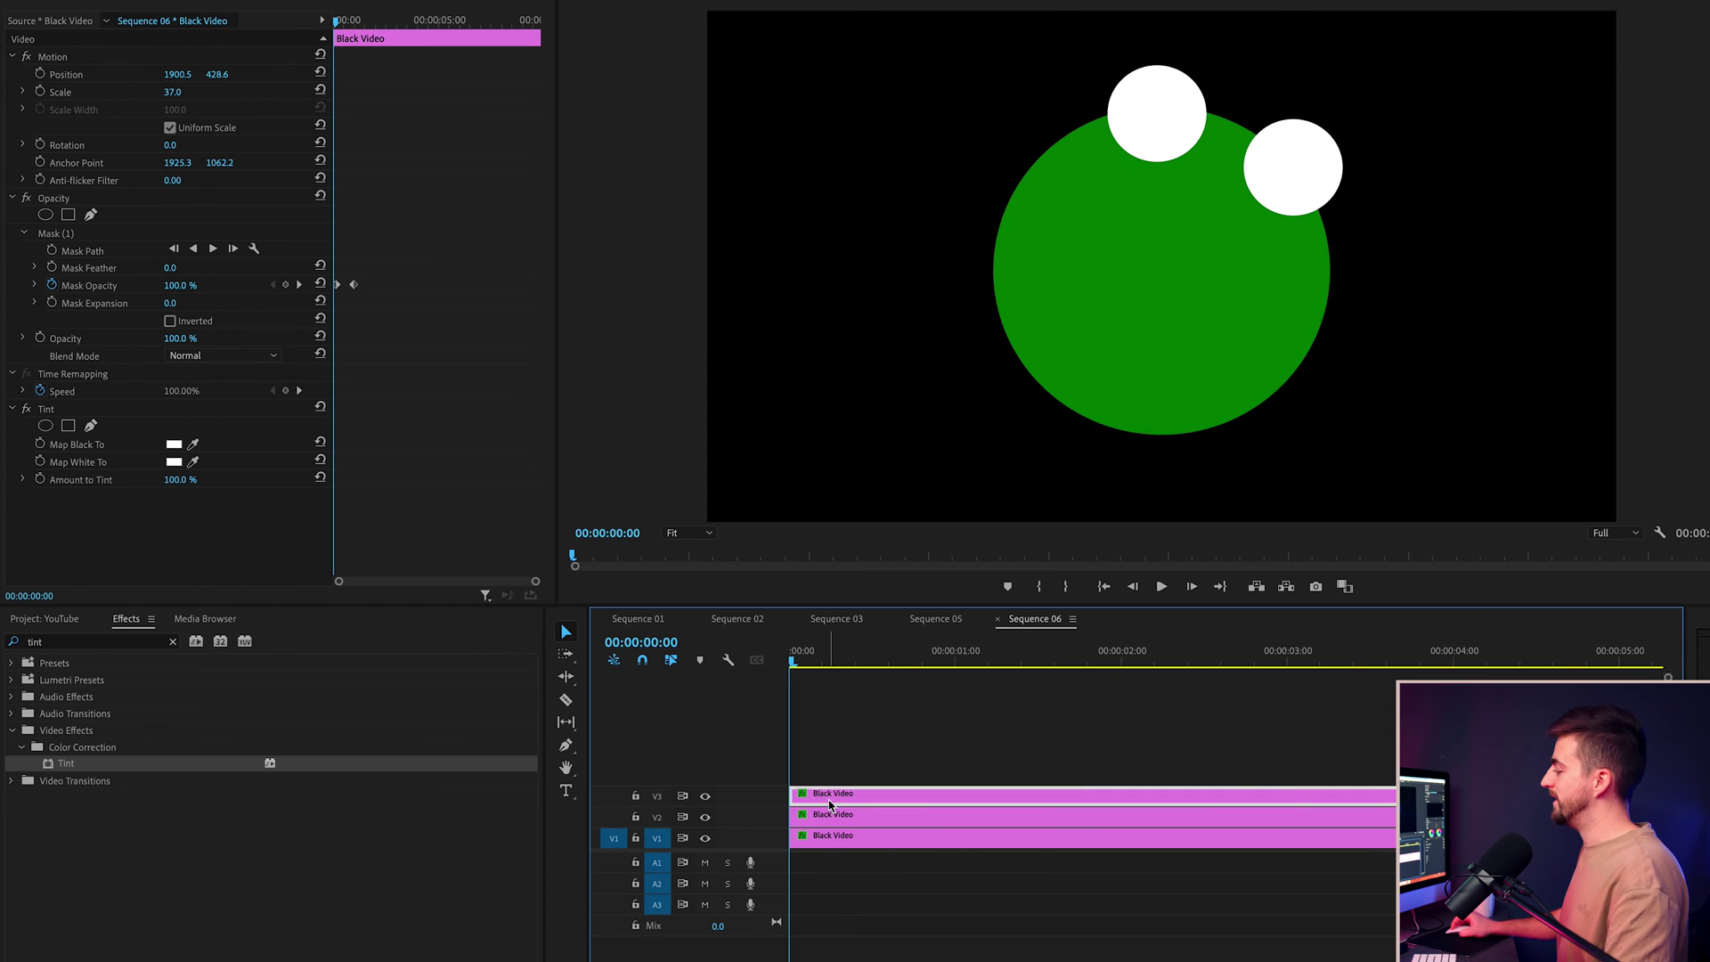
{"action": "left_click_drag", "start_coordinate": [828, 801], "coordinate": [871, 778]}
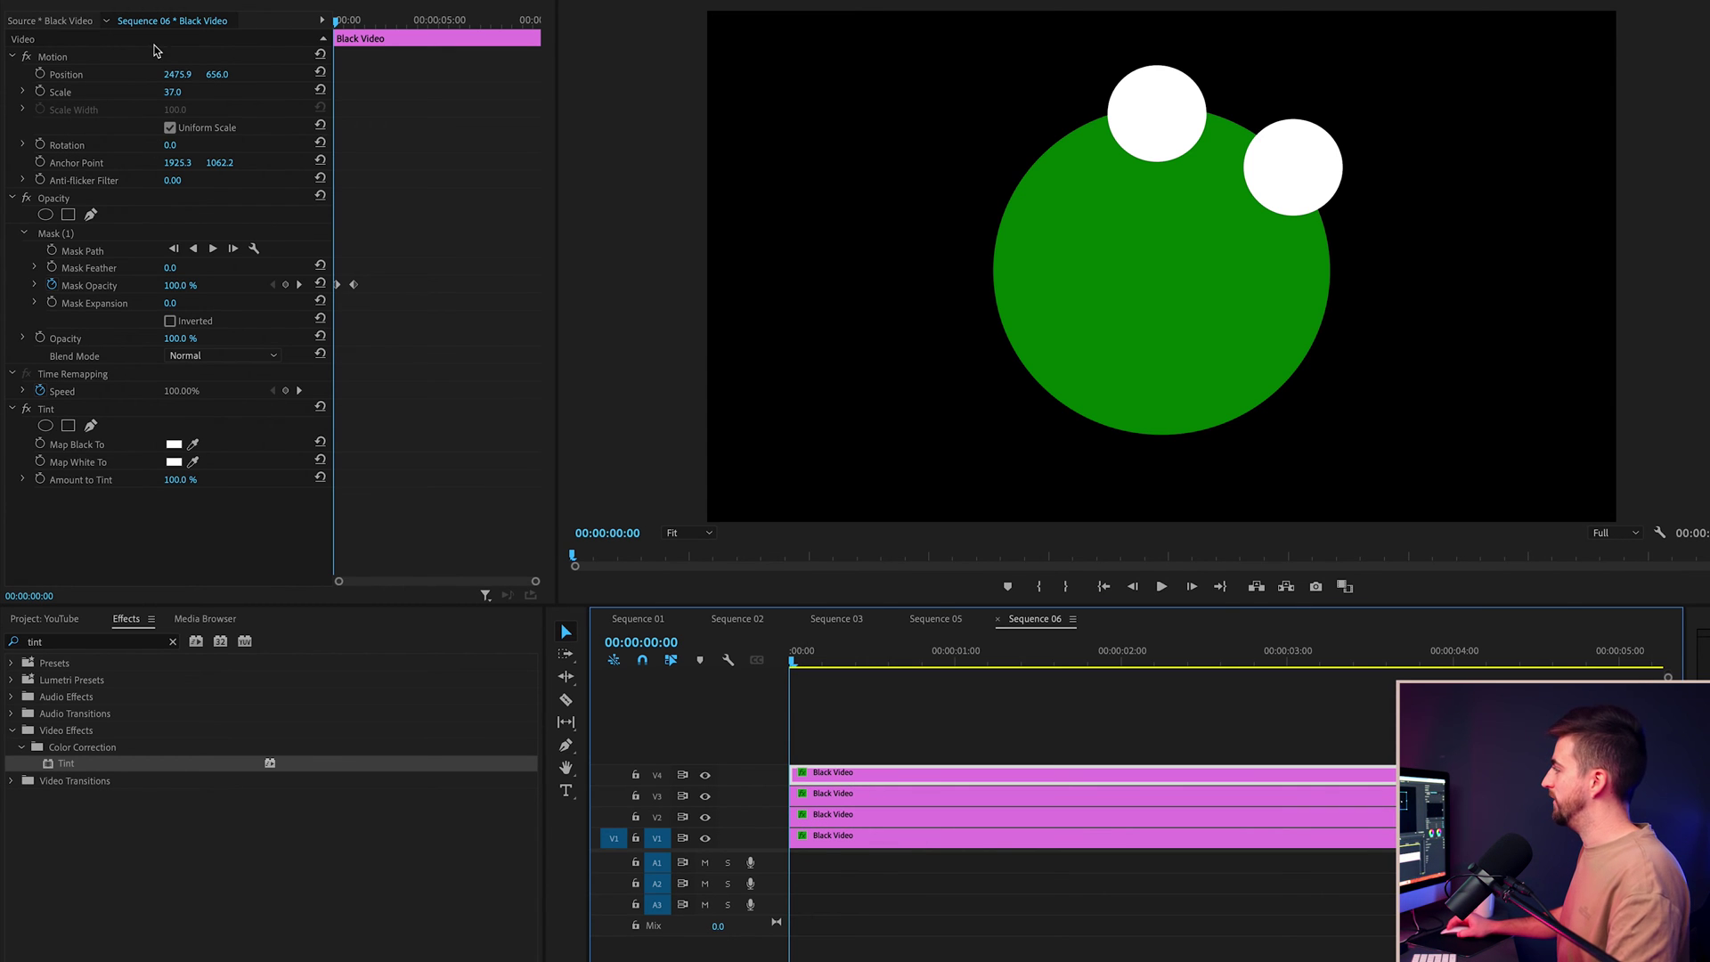
{"action": "left_click", "coordinate": [53, 56]}
{"action": "left_click_drag", "start_coordinate": [1324, 164], "coordinate": [1362, 301]}
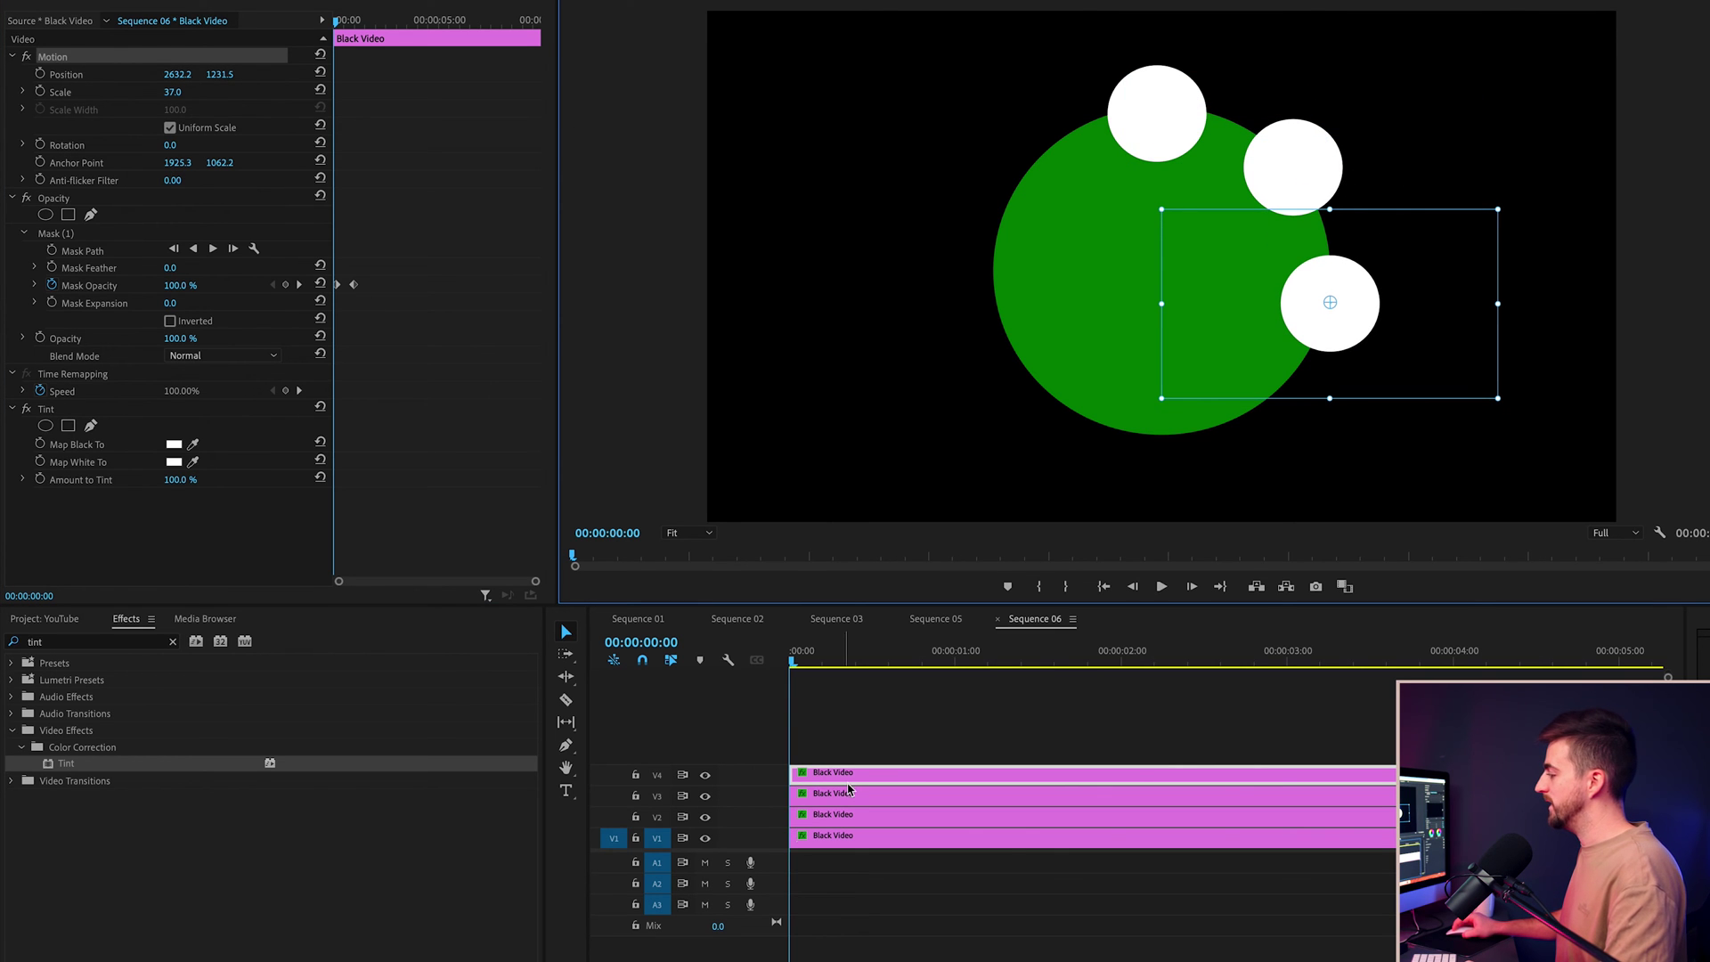
{"action": "left_click_drag", "start_coordinate": [849, 787], "coordinate": [846, 756]}
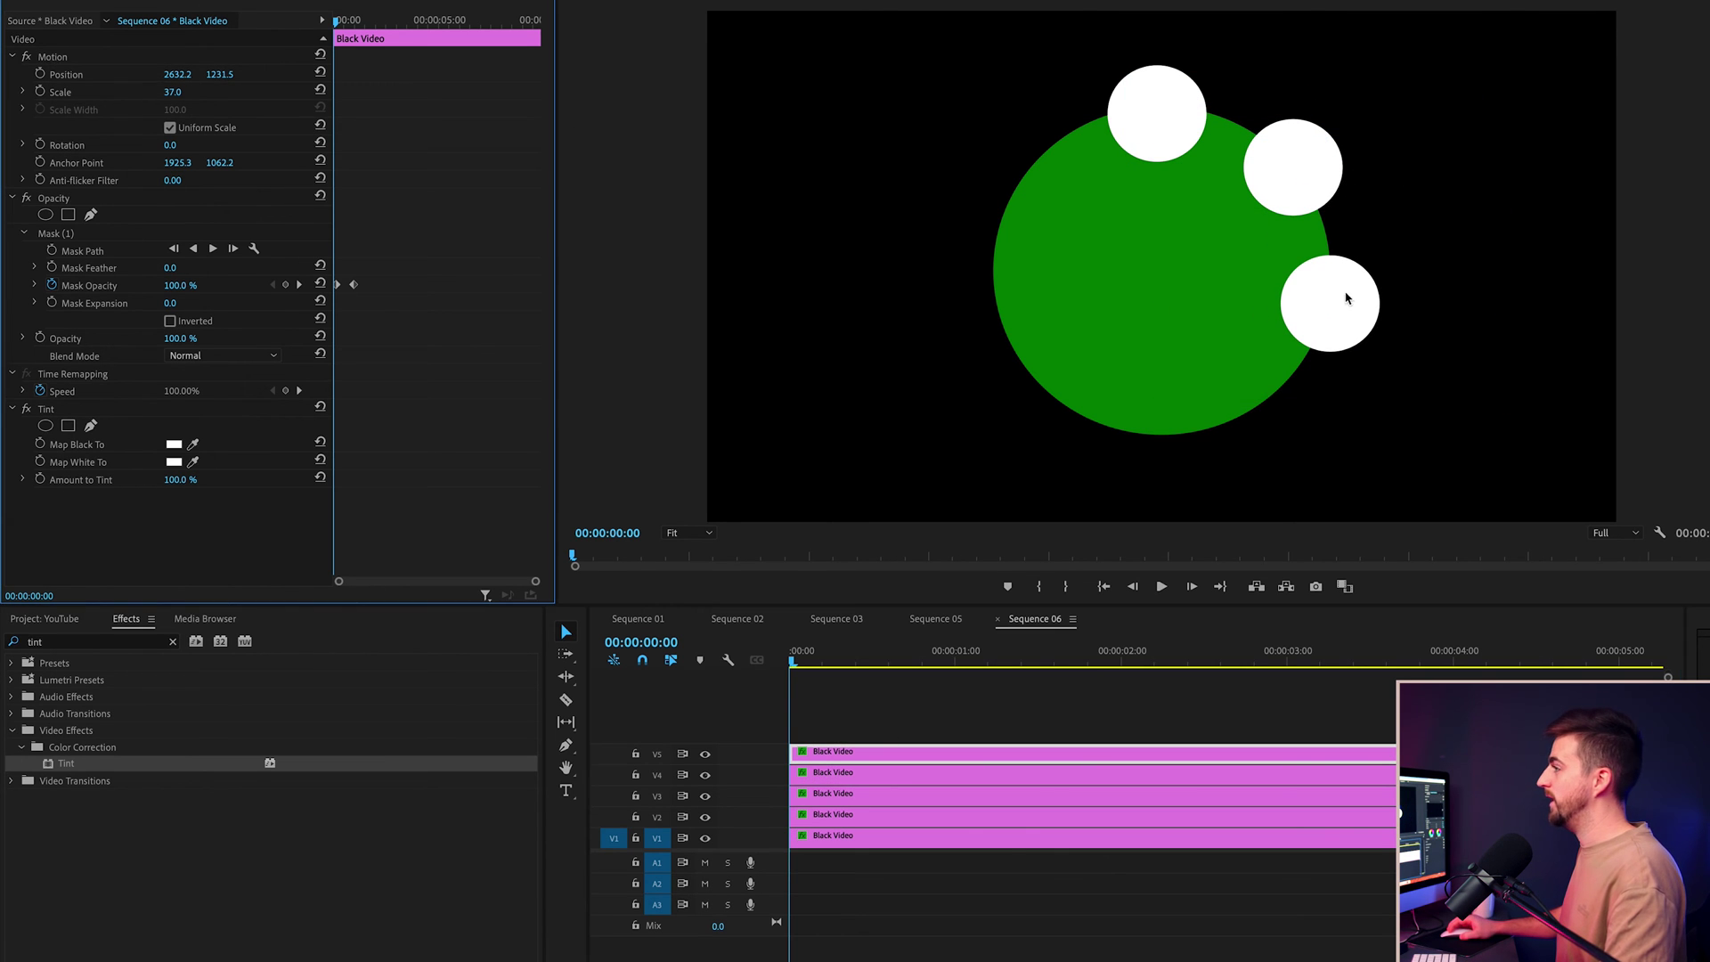
{"action": "left_click_drag", "start_coordinate": [1328, 289], "coordinate": [1080, 415]}
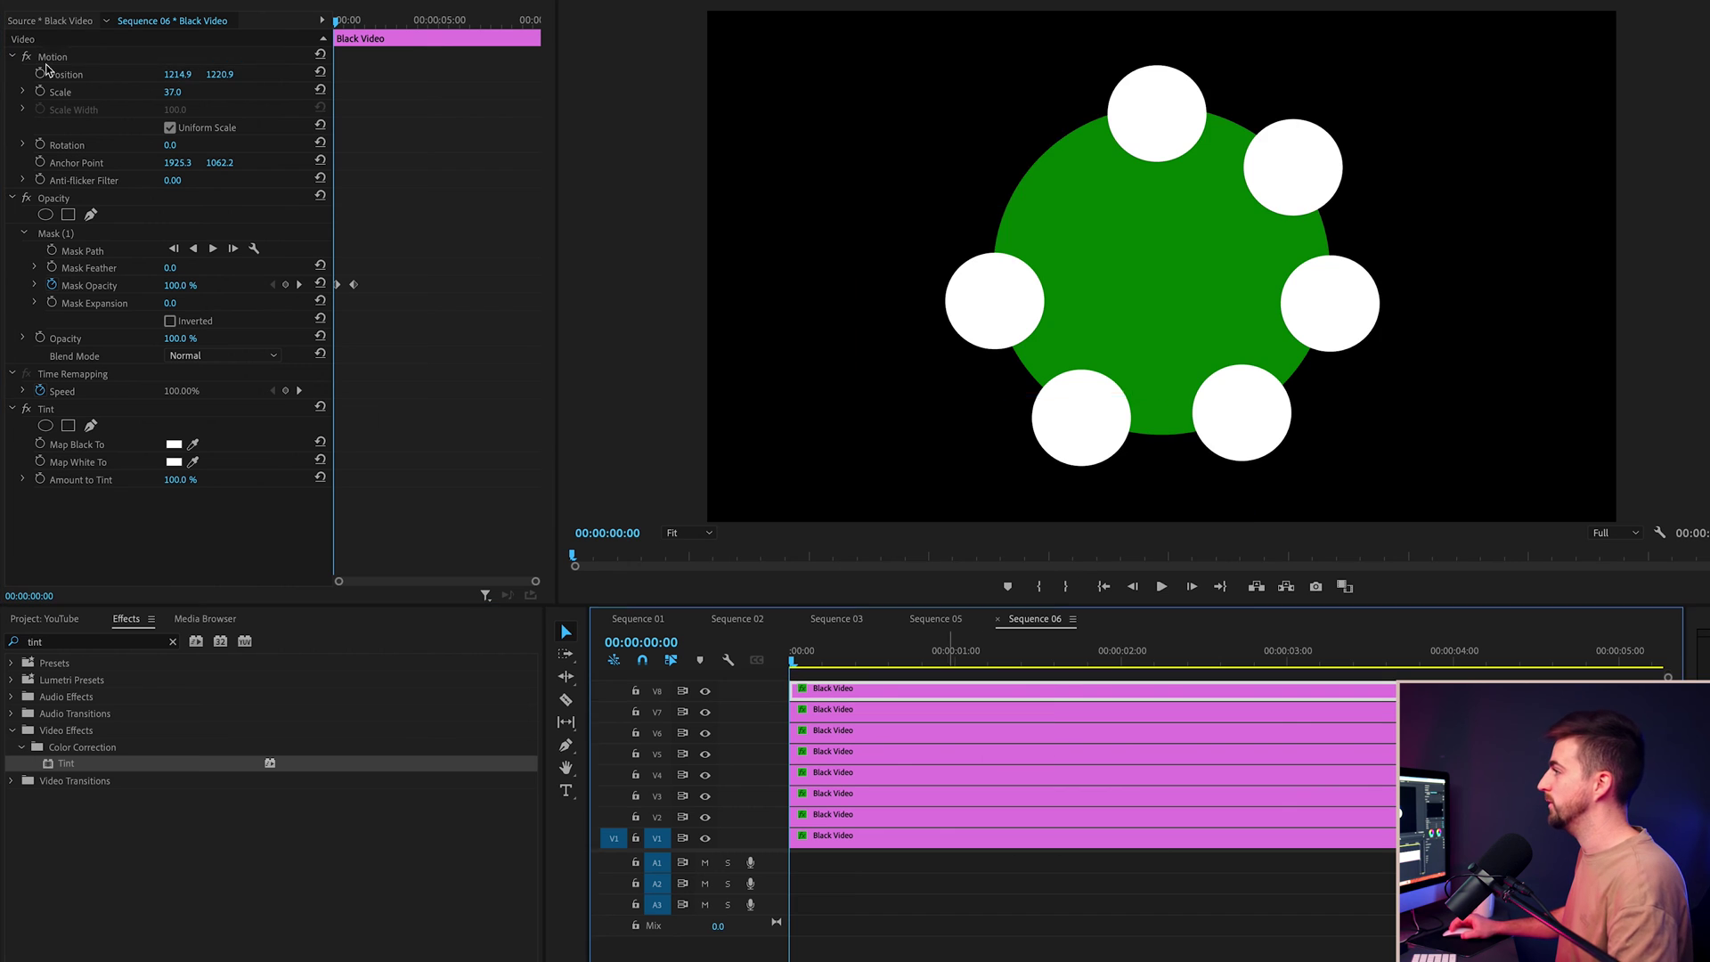
{"action": "key", "text": "space"}
Step: Replay the ring of fading dots from the start of the sequence
{"action": "key", "text": "space"}
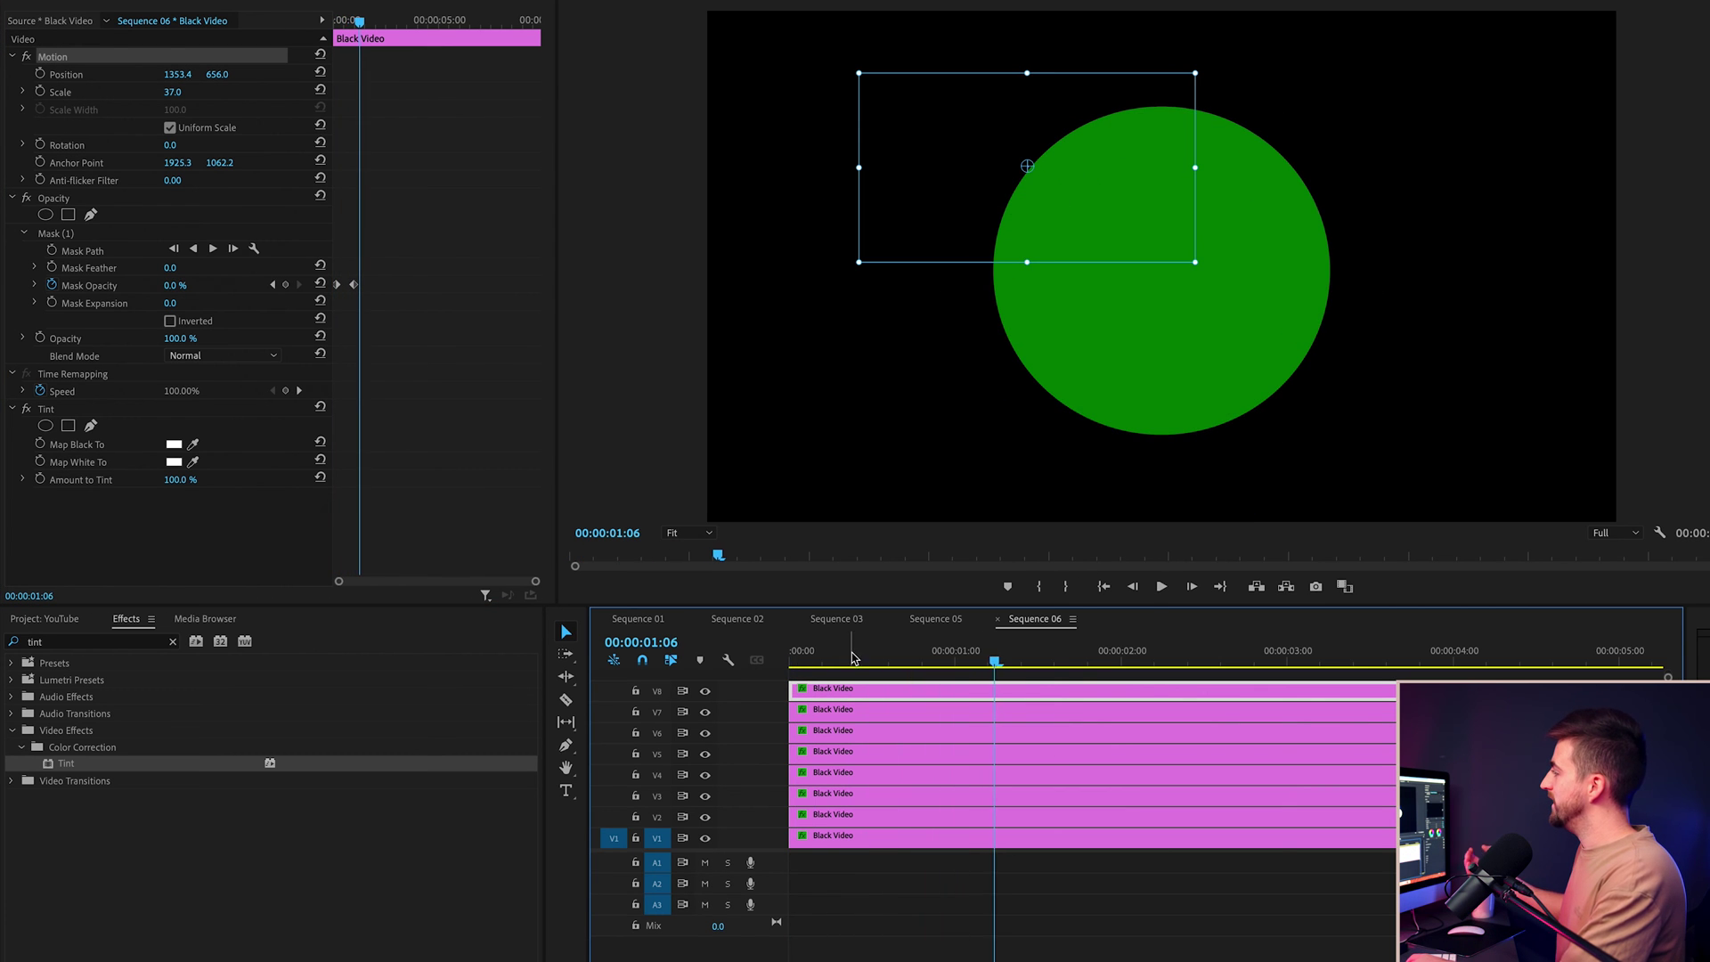
{"action": "left_click_drag", "start_coordinate": [849, 655], "coordinate": [463, 661]}
{"action": "key", "text": "space"}
{"action": "key", "text": "space"}
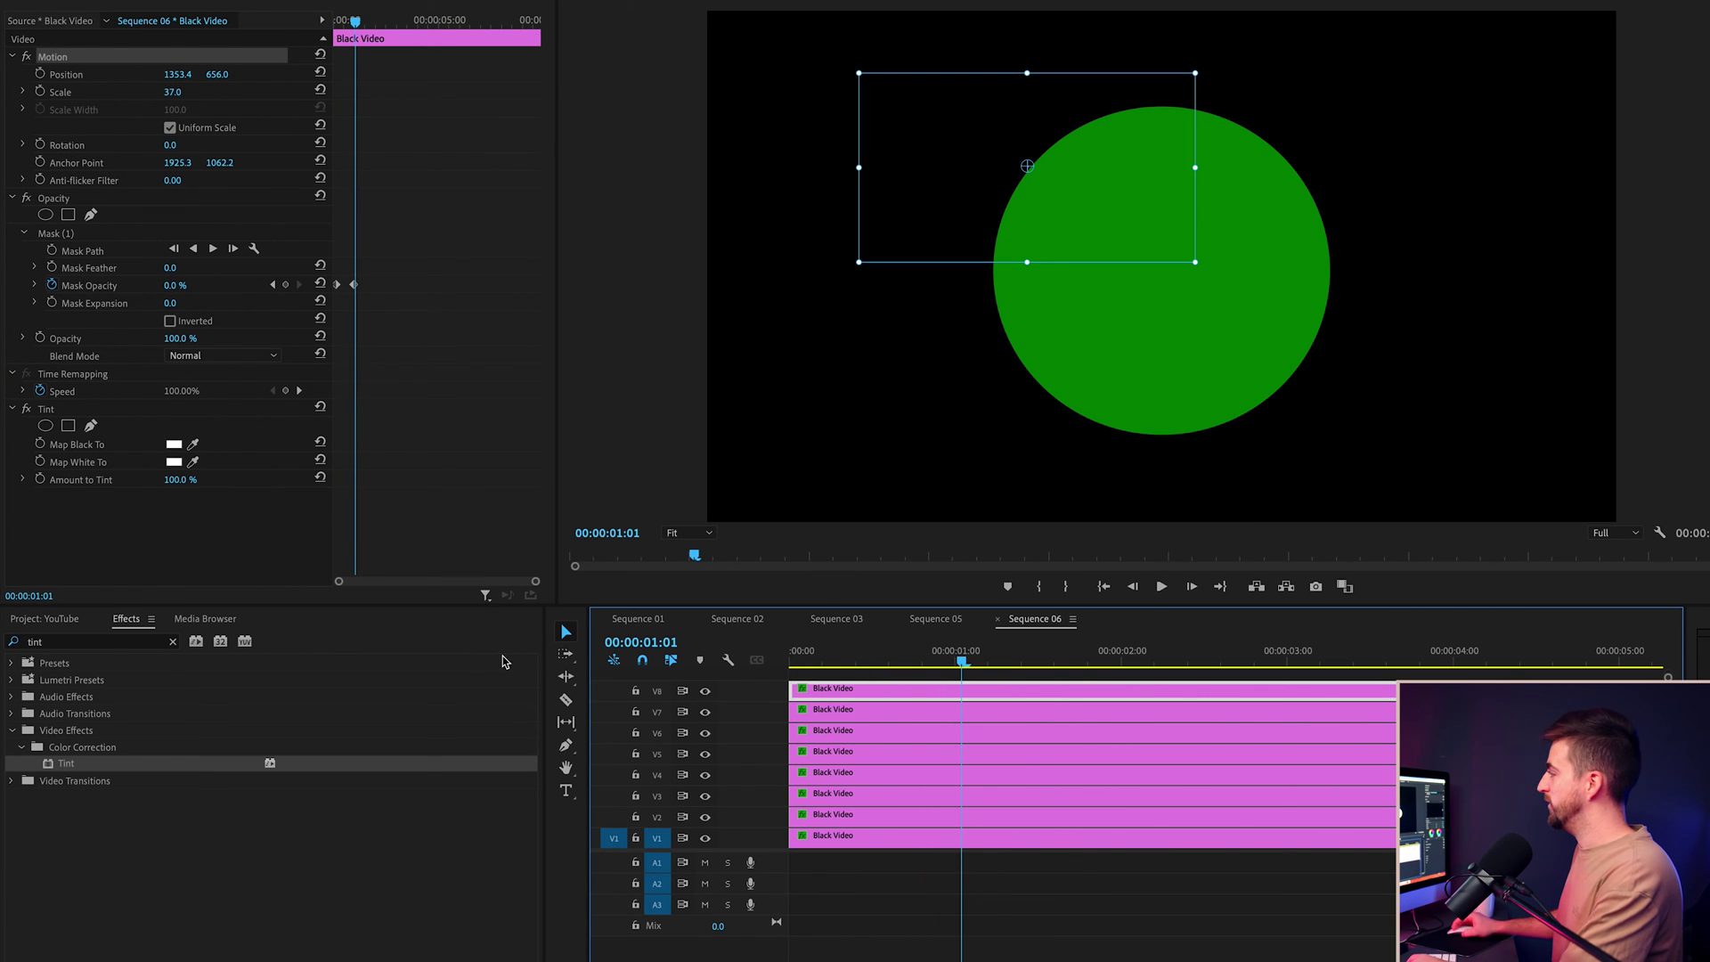
{"action": "key", "text": "Home"}
{"action": "key", "text": "space"}
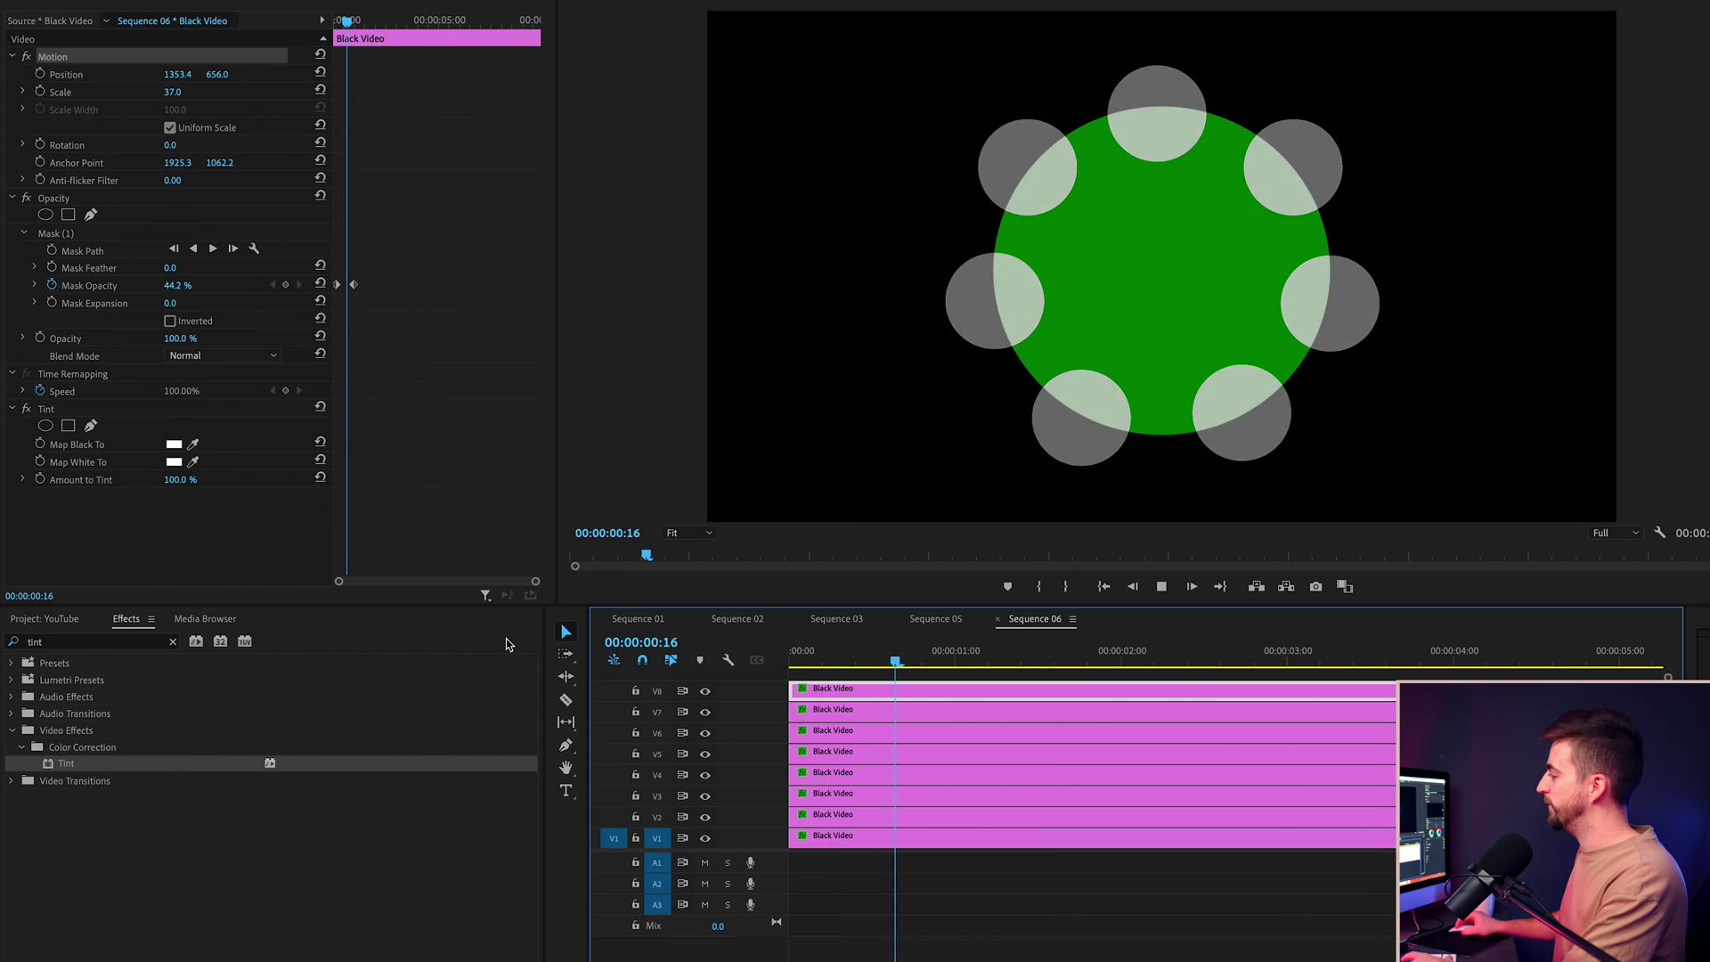
{"action": "key", "text": "space"}
{"action": "key", "text": "Home"}
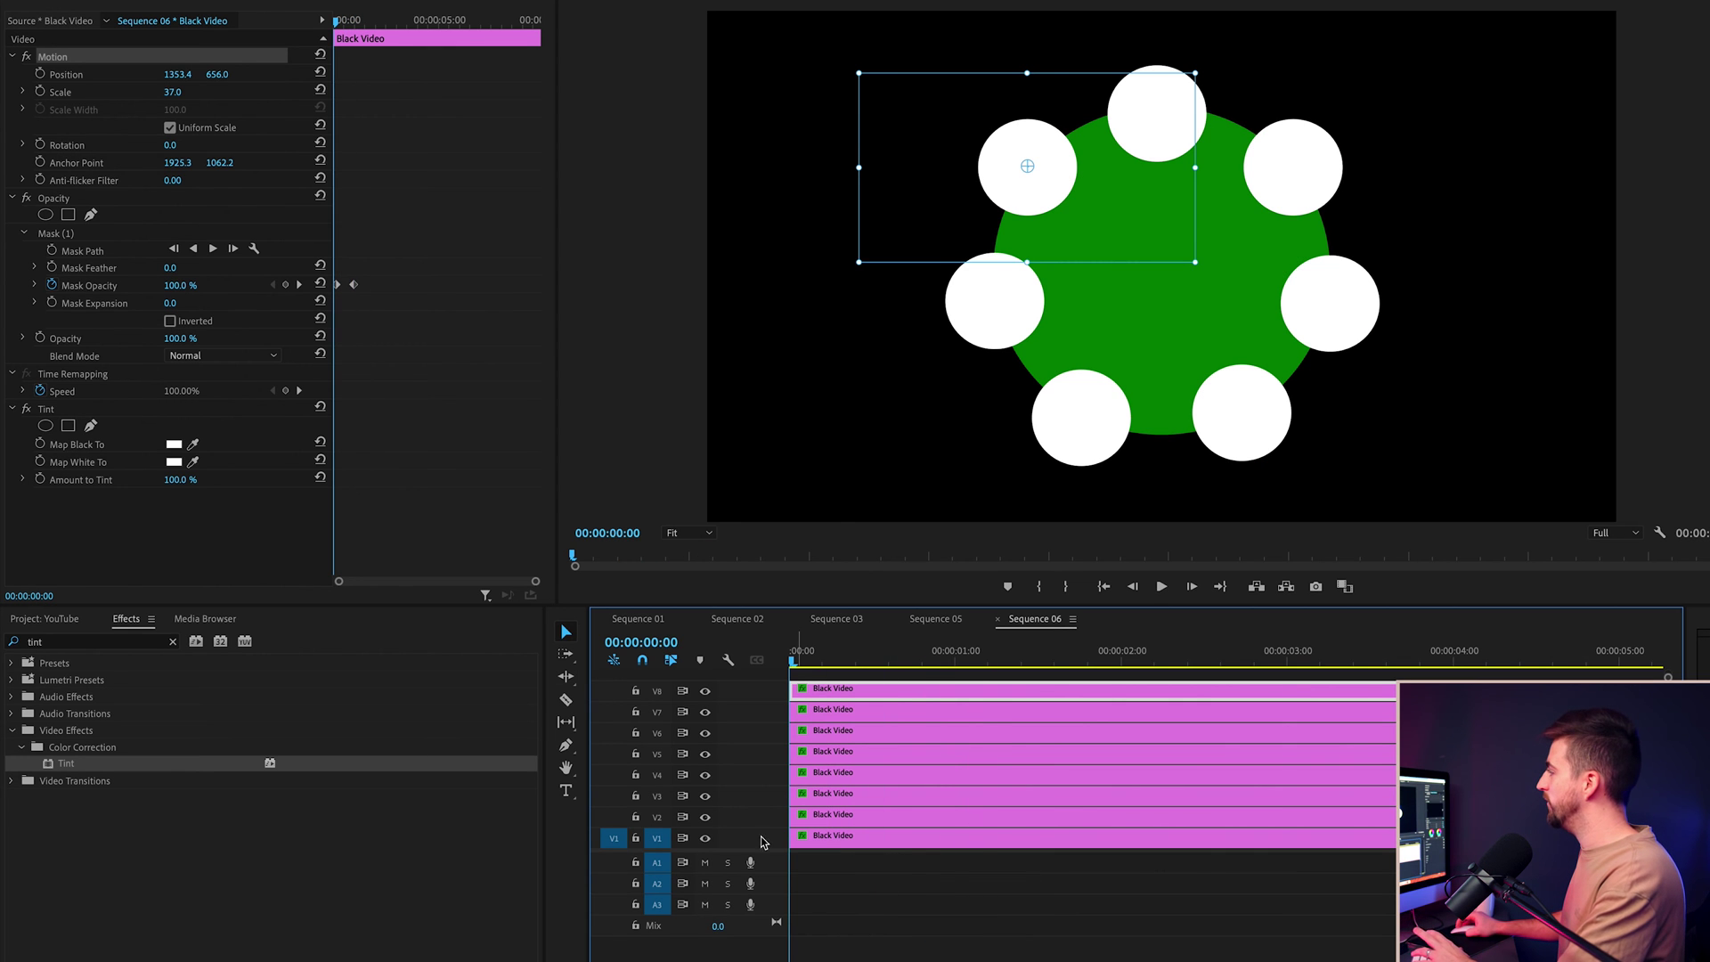
Step: Hide and lock track V1 so only the white dots show, then preview the fade
{"action": "left_click", "coordinate": [705, 840]}
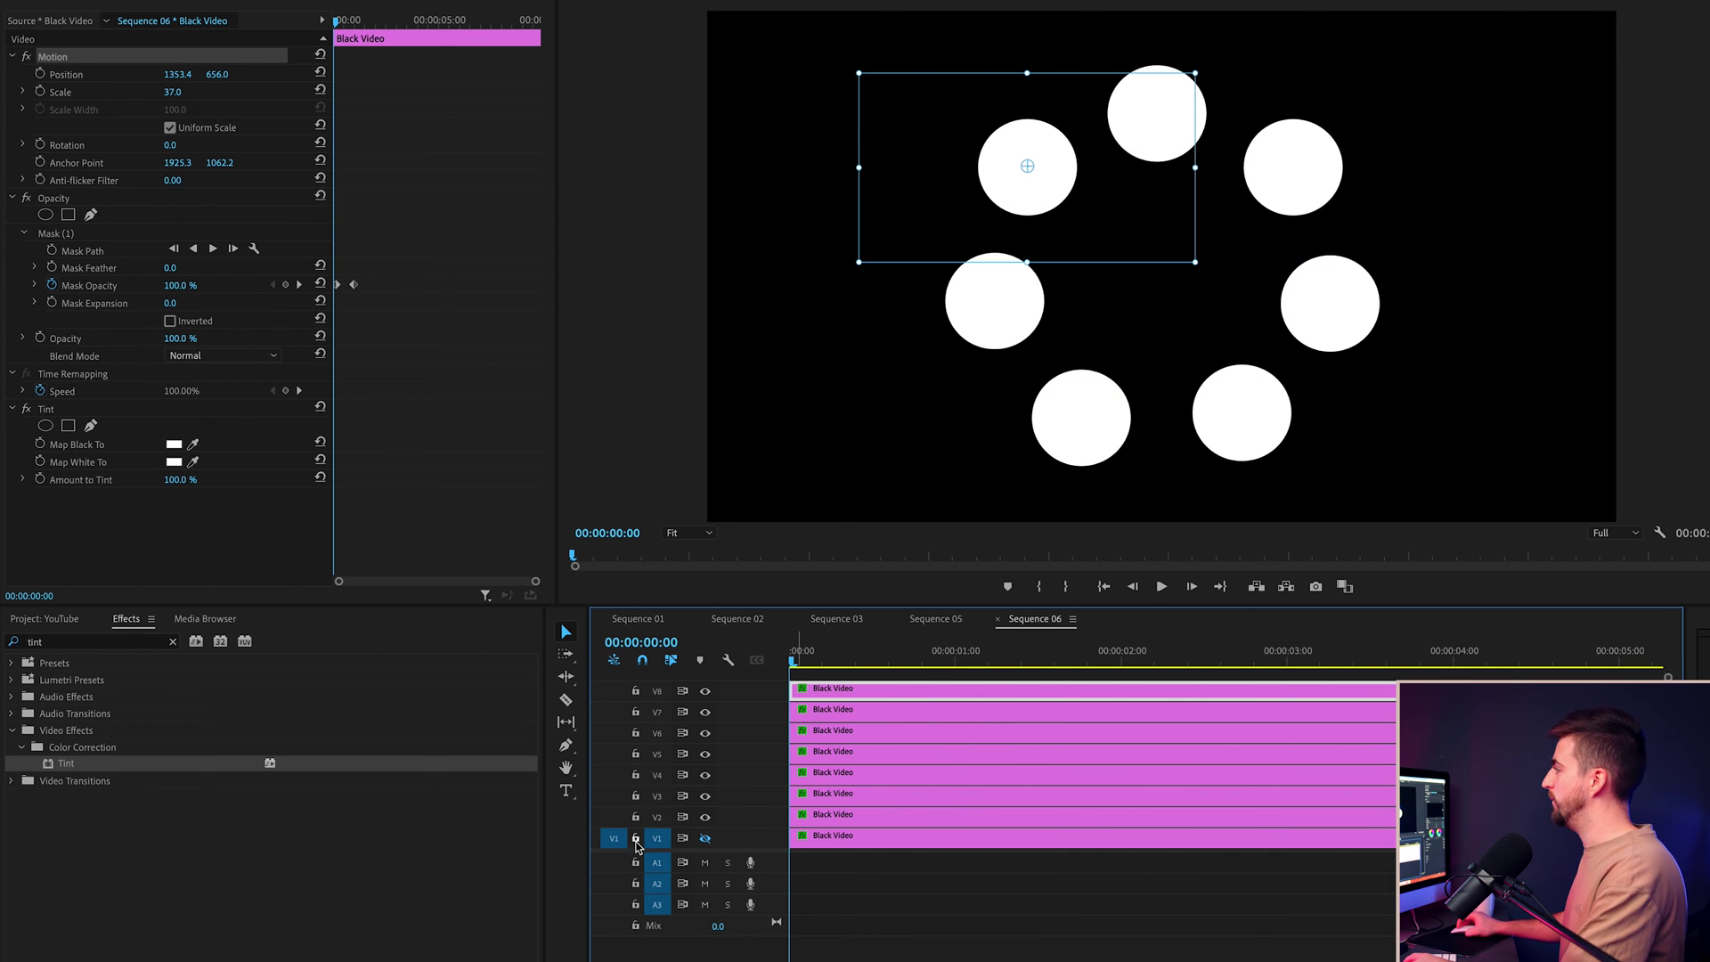
{"action": "left_click", "coordinate": [636, 838]}
{"action": "key", "text": "space"}
{"action": "key", "text": "space"}
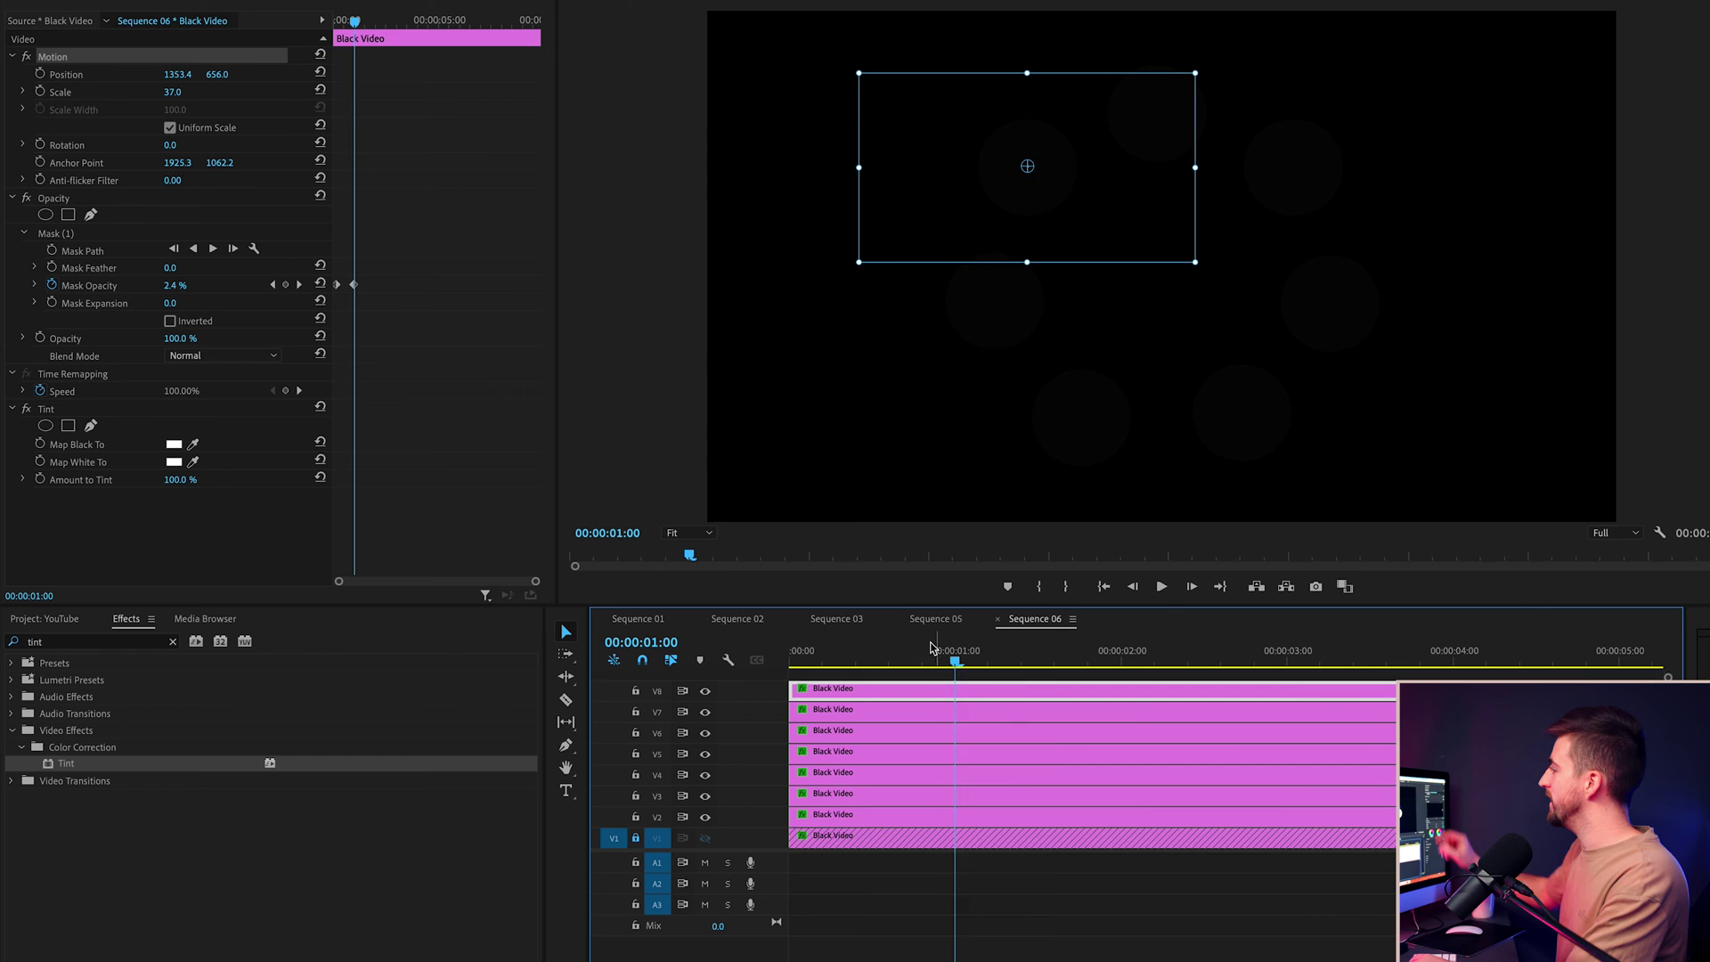
{"action": "key", "text": "Home"}
{"action": "key", "text": "space"}
{"action": "key", "text": "space"}
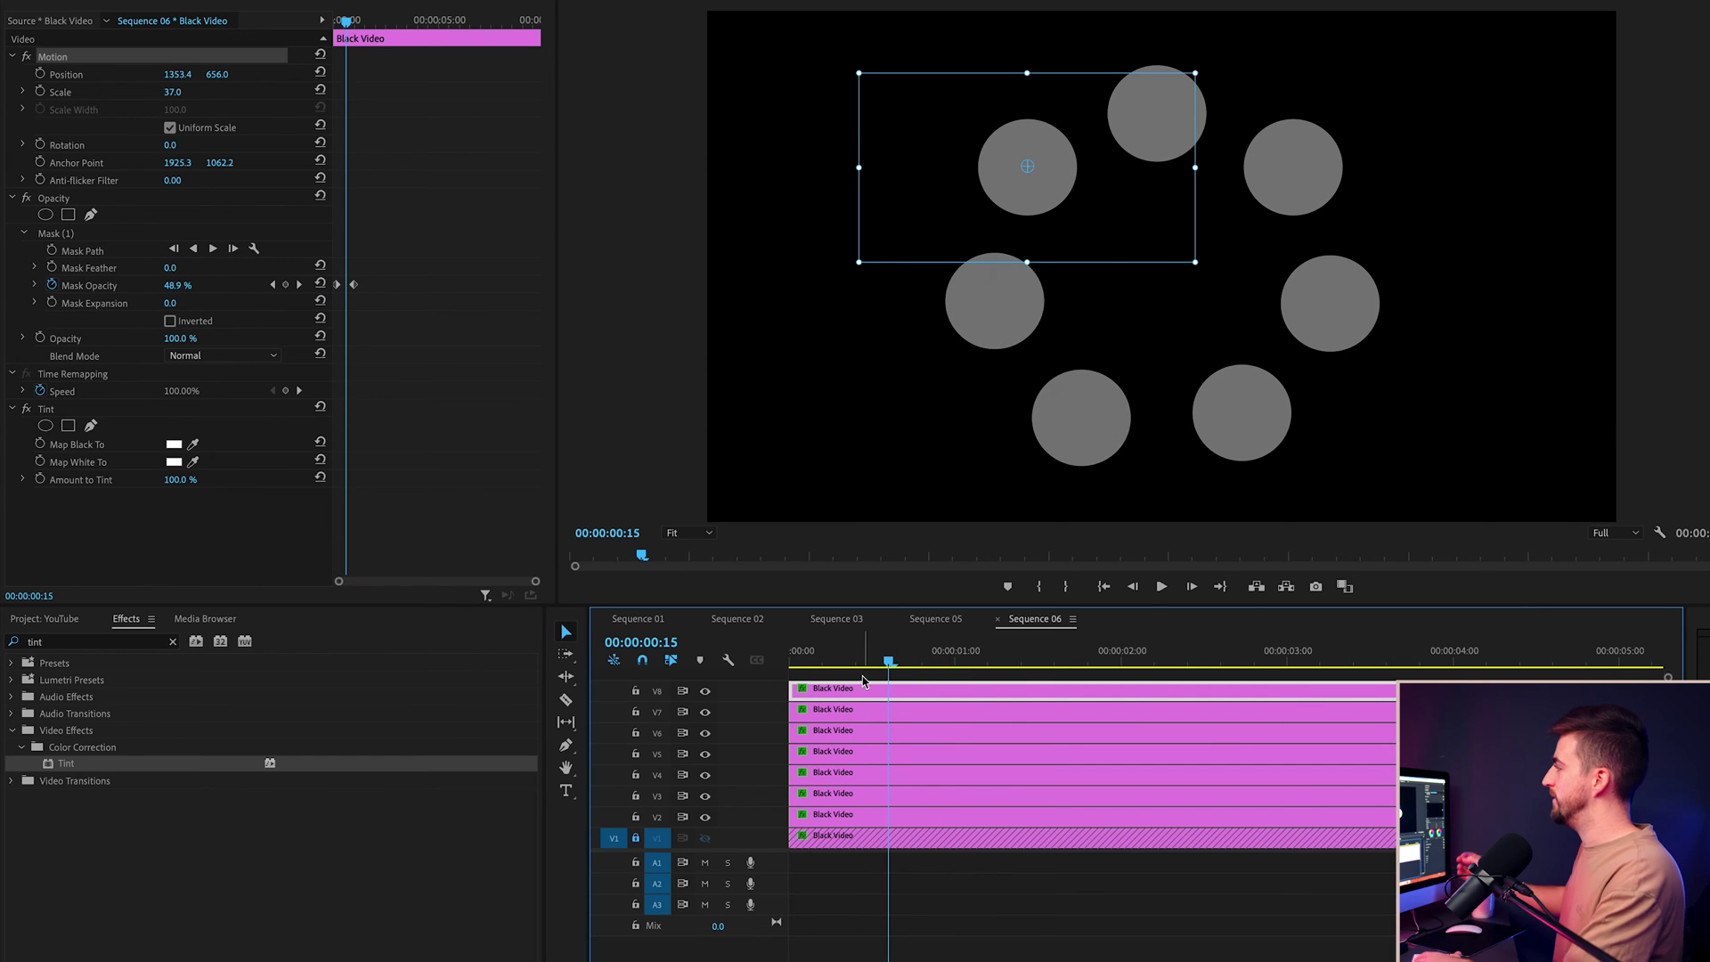
{"action": "key", "text": "Home"}
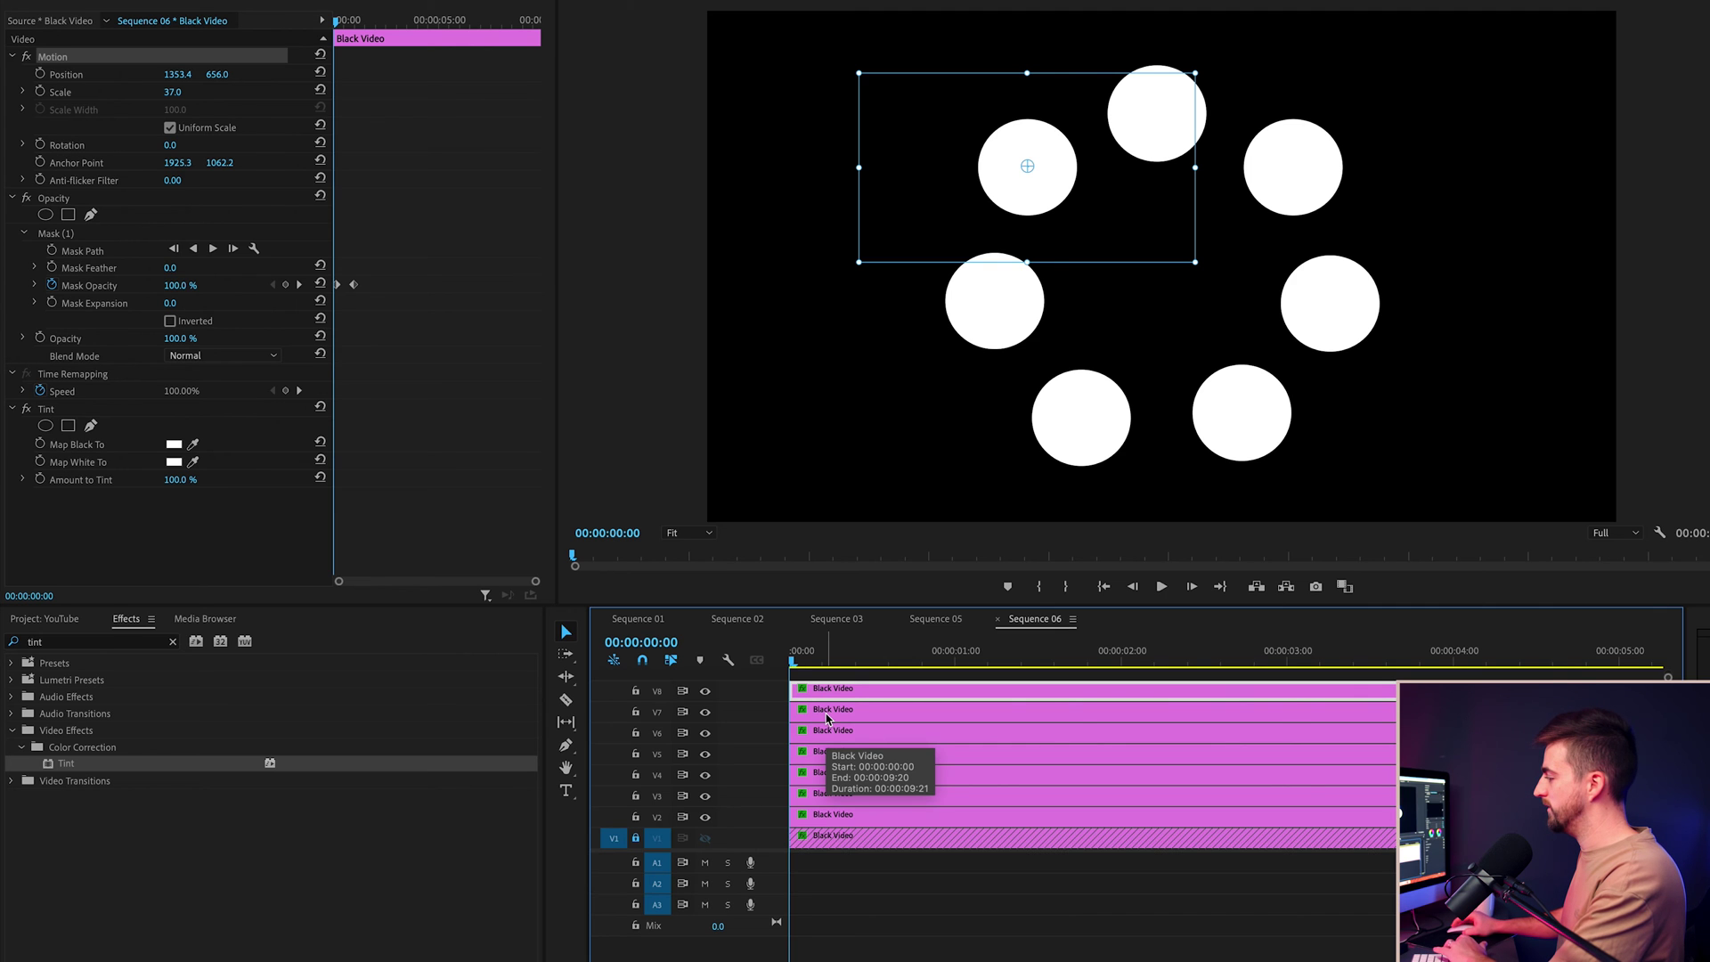
Step: Stagger the dot clips from V3 upward five frames apart in a staircase
{"action": "key", "text": "Right"}
{"action": "key", "text": "Right"}
{"action": "key", "text": "Right"}
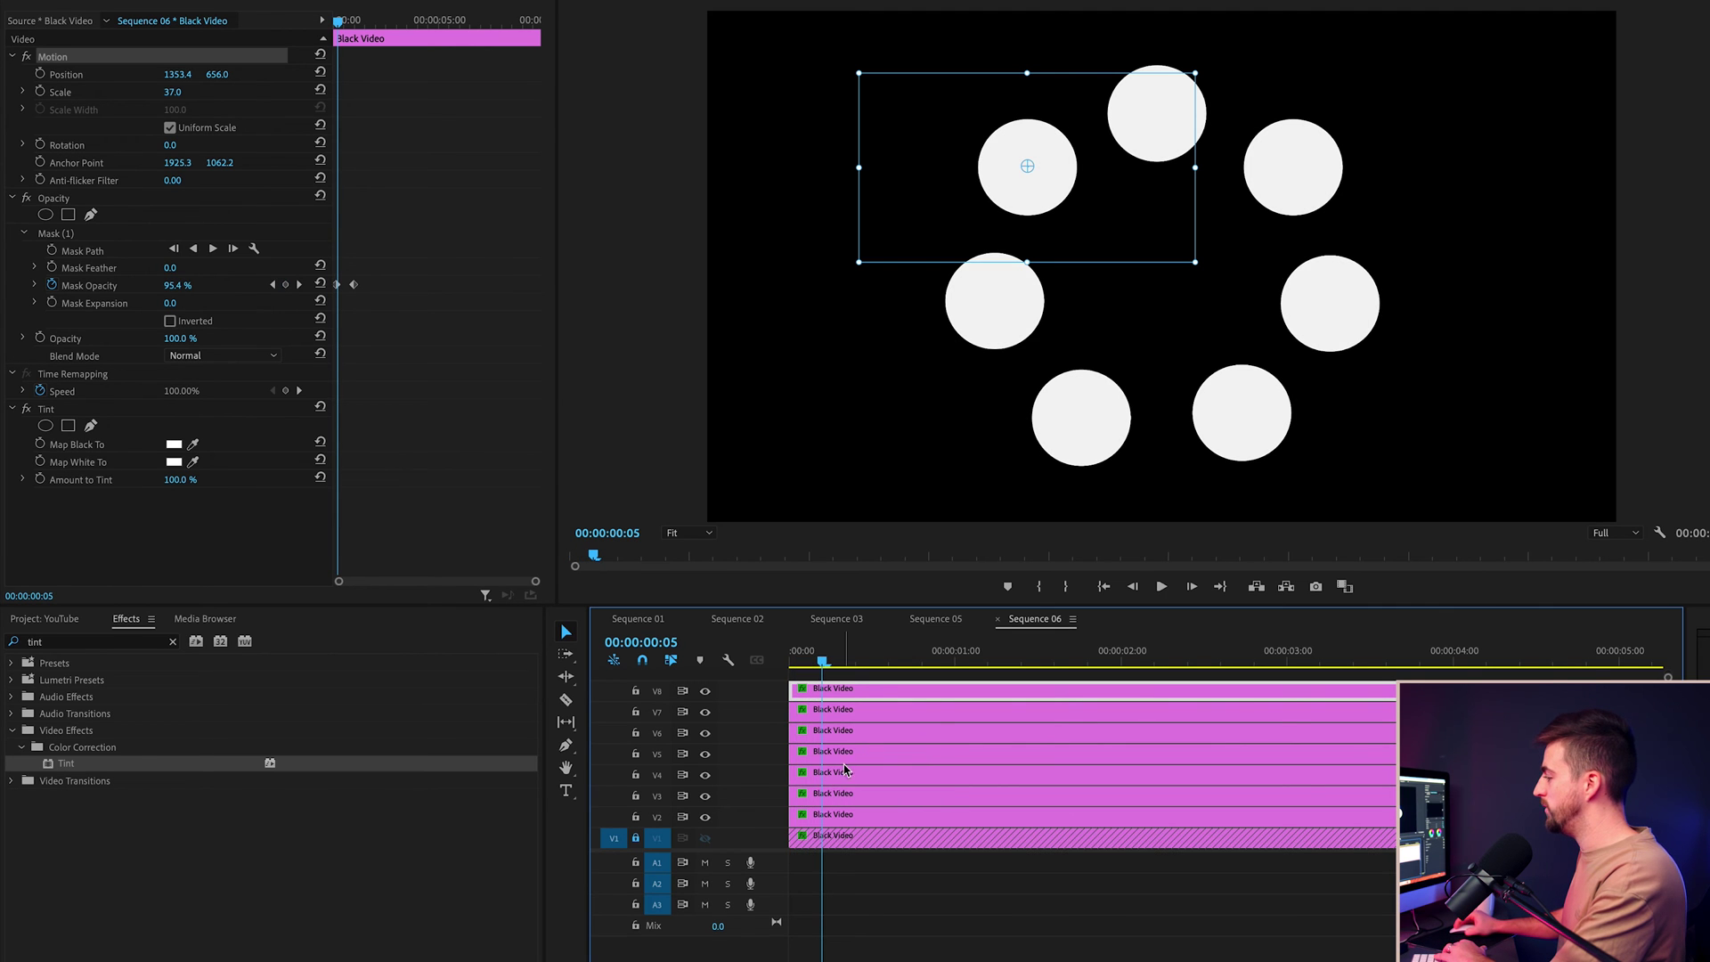
{"action": "left_click", "coordinate": [834, 798]}
{"action": "left_click_drag", "start_coordinate": [828, 798], "coordinate": [852, 797]}
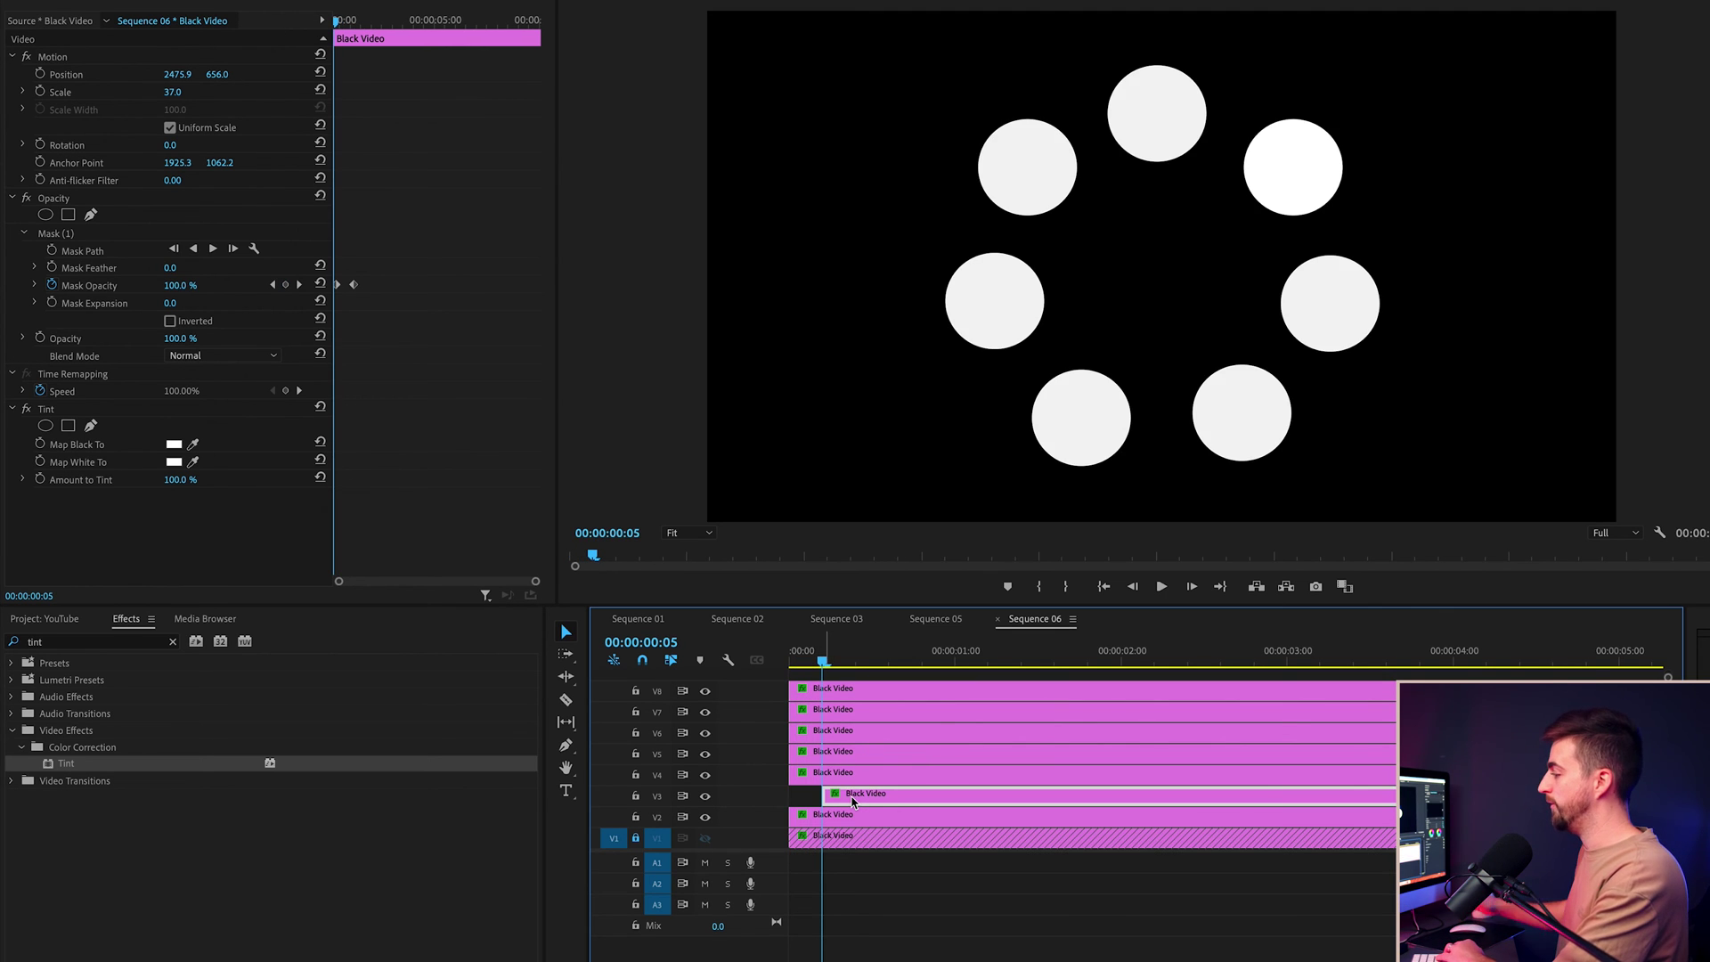
{"action": "key", "text": "Right"}
{"action": "key", "text": "Right"}
{"action": "key", "text": "Right"}
{"action": "key", "text": "Right"}
{"action": "key", "text": "Right"}
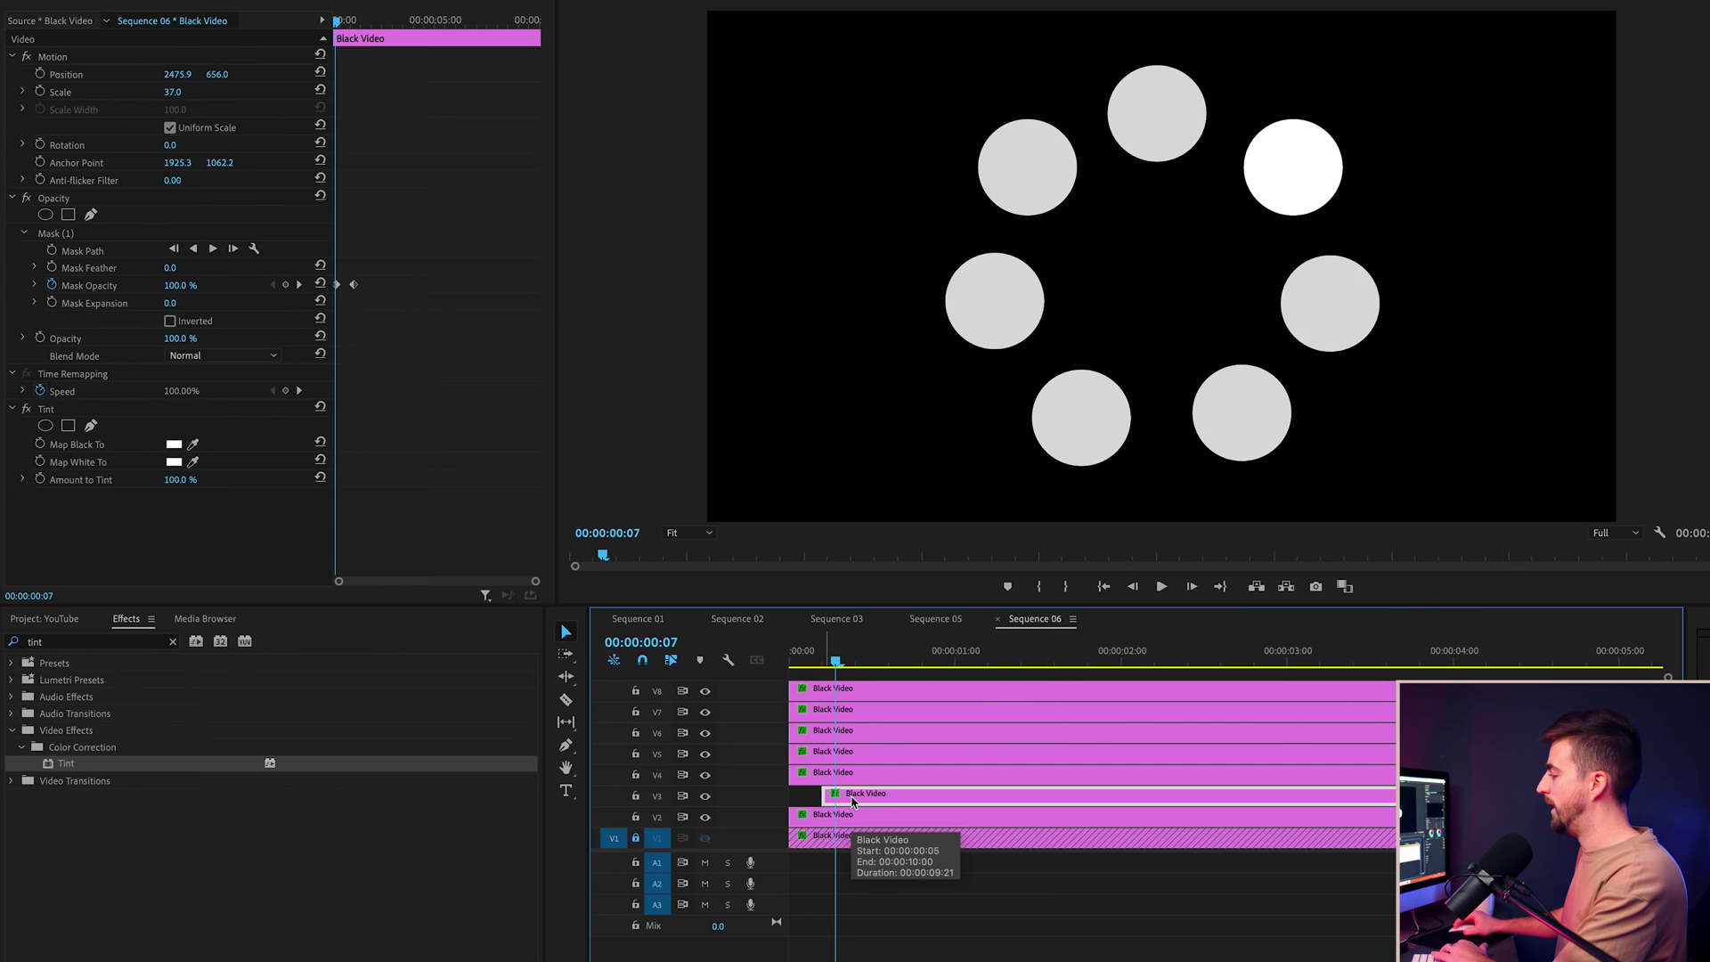
{"action": "left_click_drag", "start_coordinate": [818, 779], "coordinate": [975, 738]}
{"action": "key", "text": "Right"}
{"action": "key", "text": "Right"}
{"action": "key", "text": "Right"}
{"action": "key", "text": "Right"}
{"action": "key", "text": "Right"}
{"action": "key", "text": "Right"}
{"action": "key", "text": "Right"}
{"action": "key", "text": "Right"}
{"action": "key", "text": "Right"}
{"action": "key", "text": "Right"}
{"action": "key", "text": "Right"}
{"action": "key", "text": "Right"}
{"action": "key", "text": "Right"}
{"action": "key", "text": "Right"}
{"action": "key", "text": "Right"}
{"action": "key", "text": "Right"}
{"action": "key", "text": "Right"}
{"action": "key", "text": "Right"}
{"action": "left_click_drag", "start_coordinate": [843, 717], "coordinate": [1044, 696]}
{"action": "key", "text": "Right"}
{"action": "key", "text": "Right"}
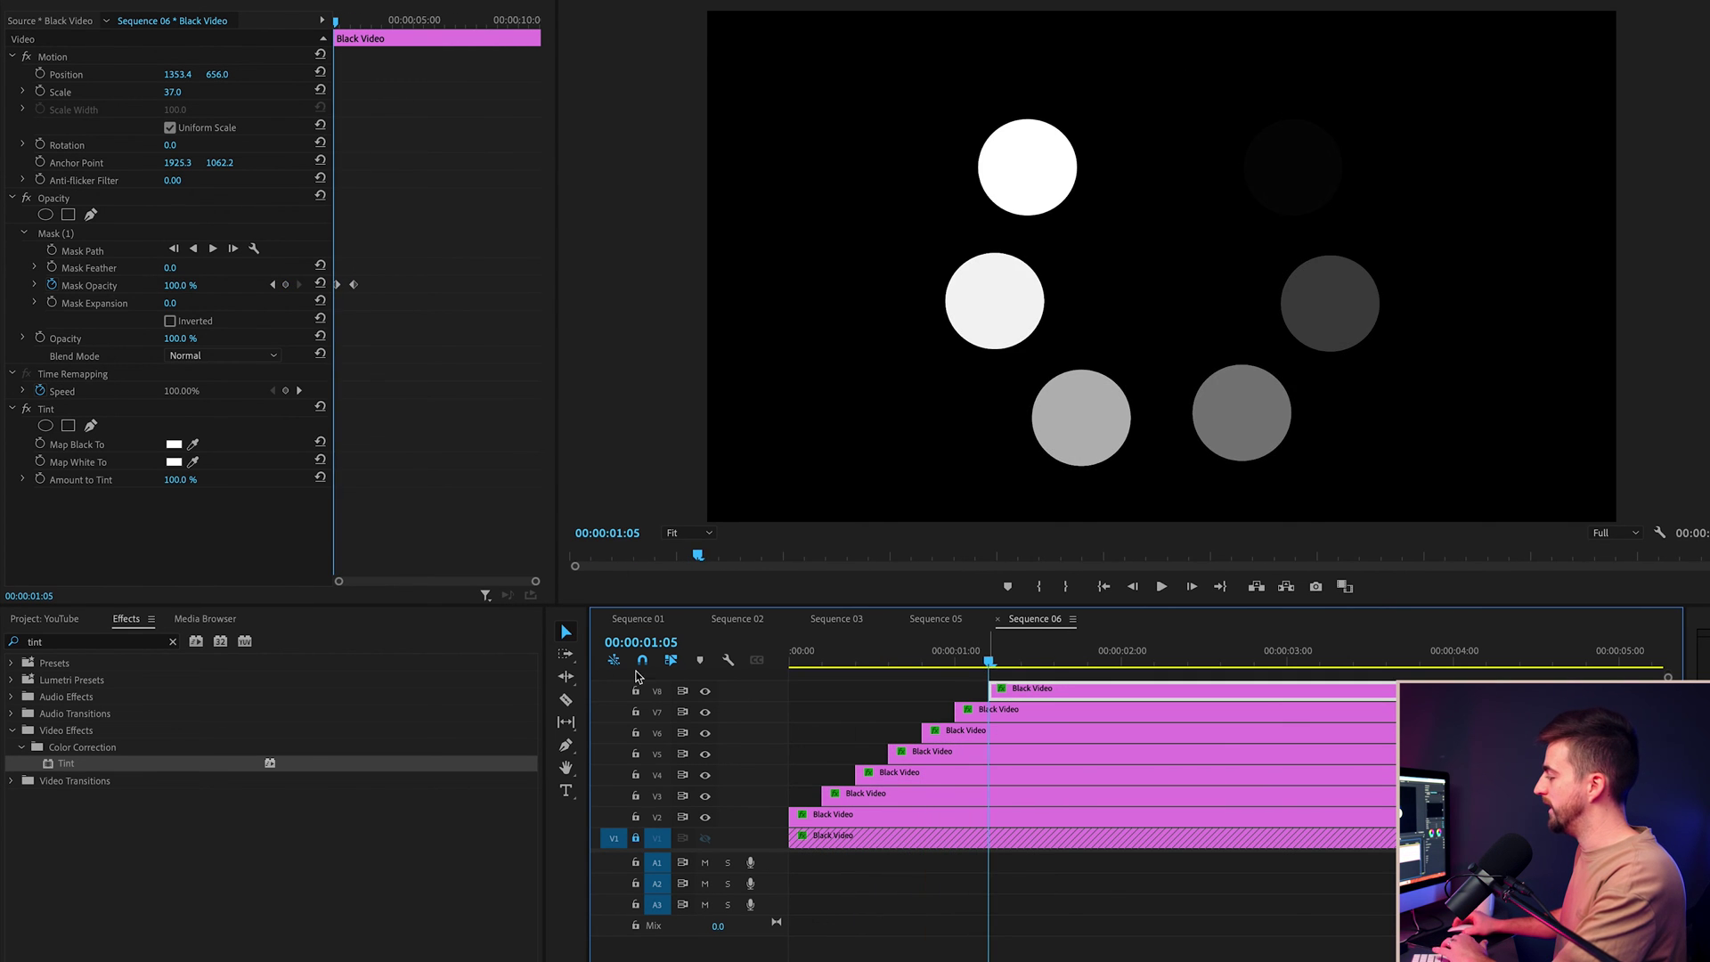
{"action": "key", "text": "Home"}
Step: Preview the staggered fading dots, checking the frame at 00:00:01:05
{"action": "key", "text": "space"}
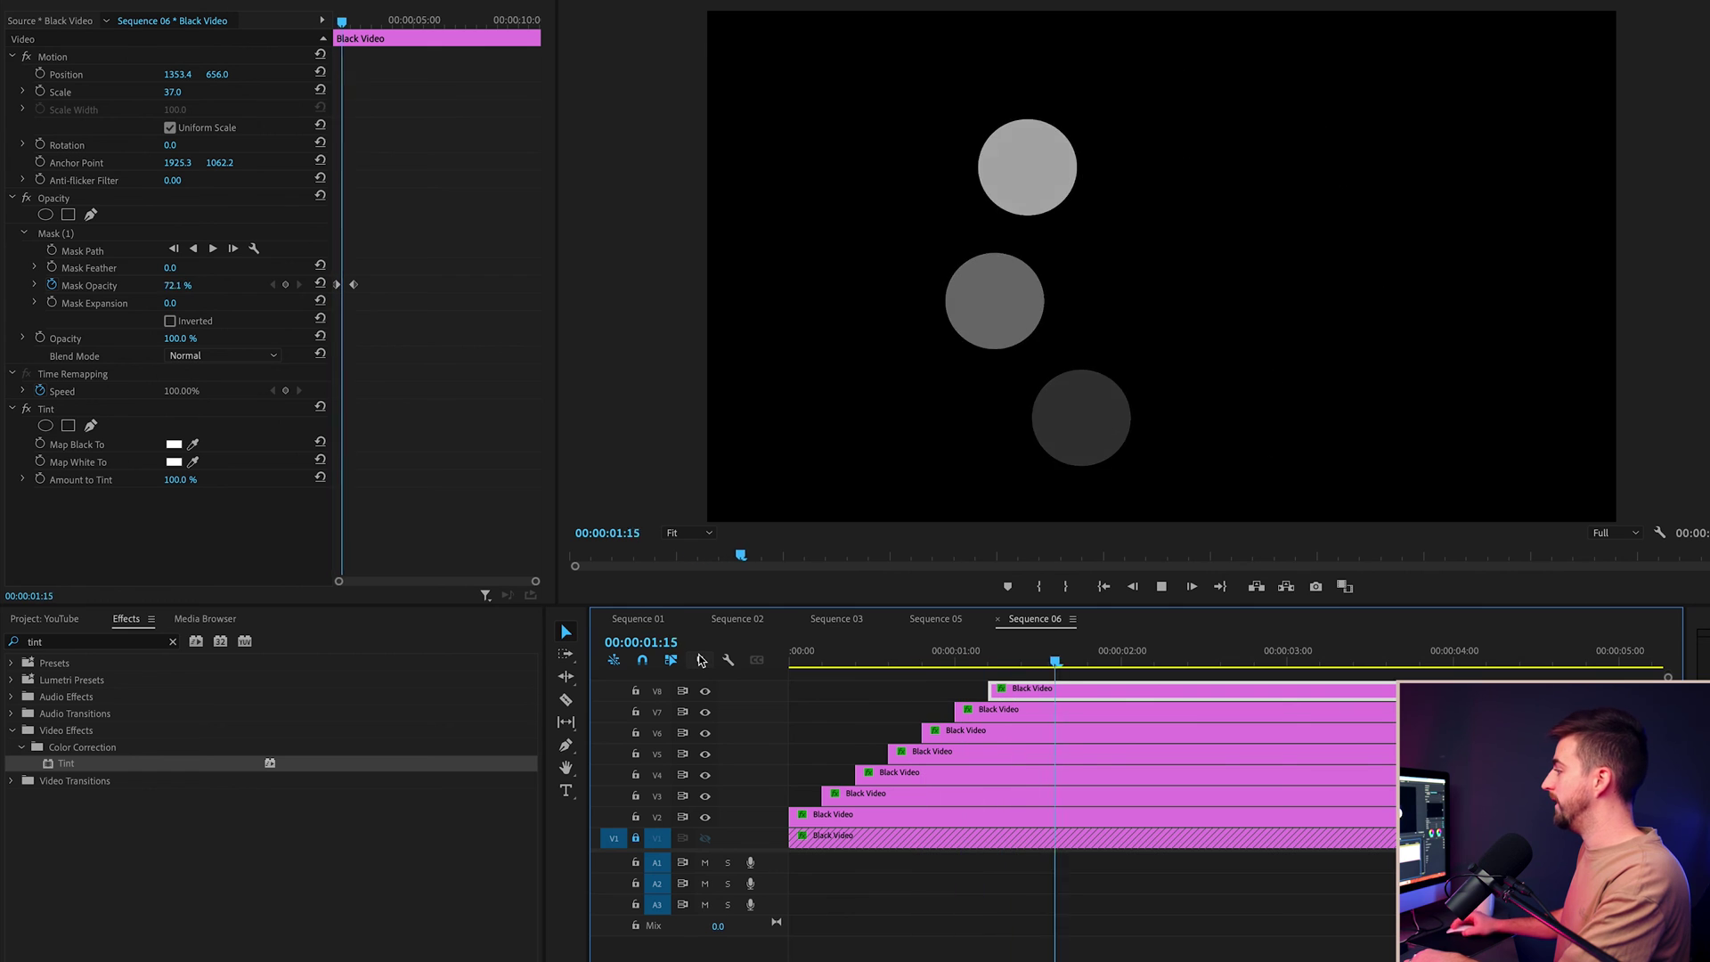
{"action": "left_click", "coordinate": [990, 655]}
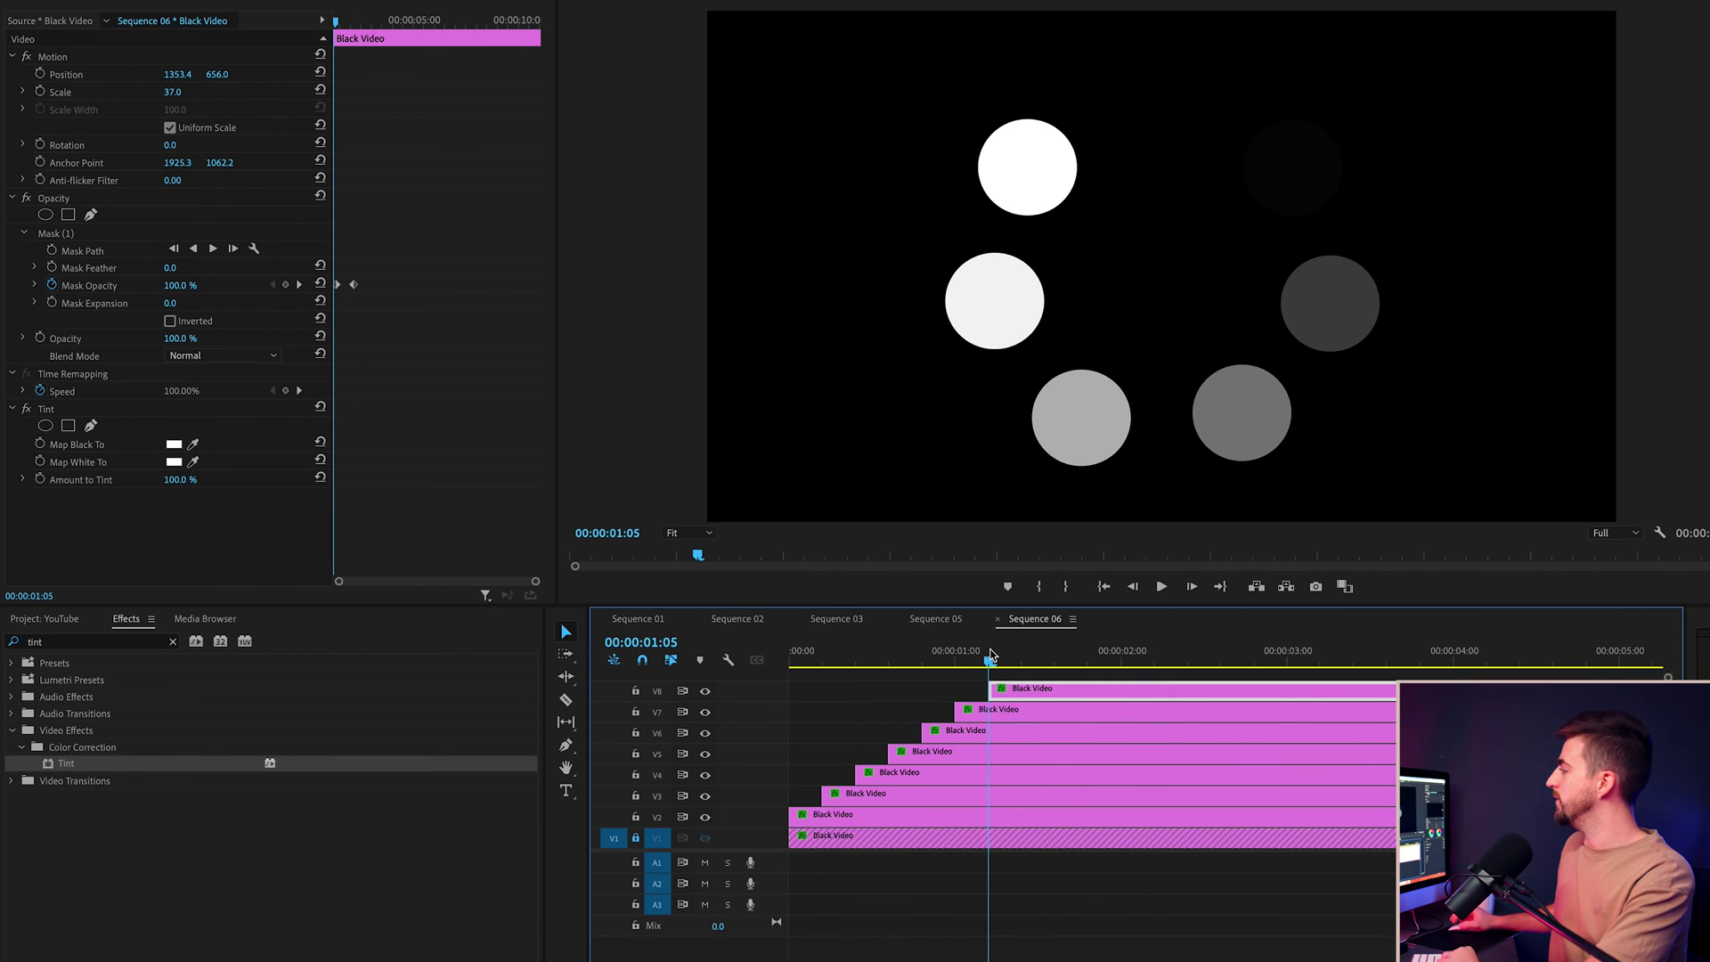
{"action": "left_click_drag", "start_coordinate": [990, 655], "coordinate": [792, 655]}
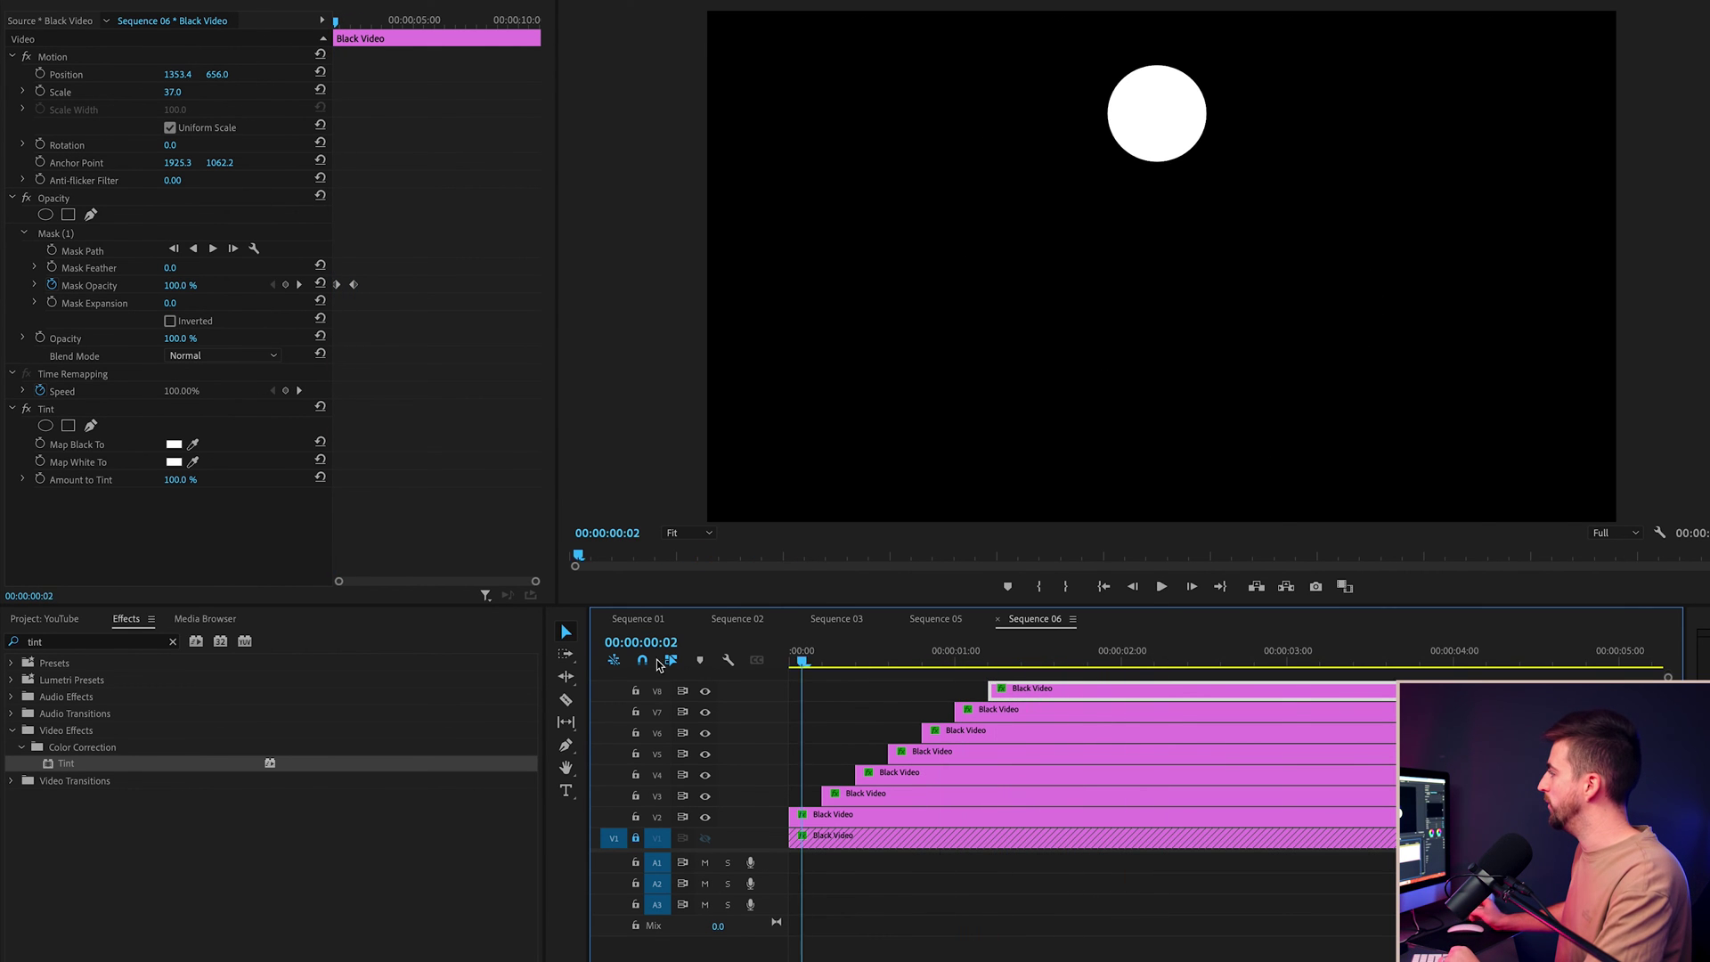
{"action": "key", "text": "space"}
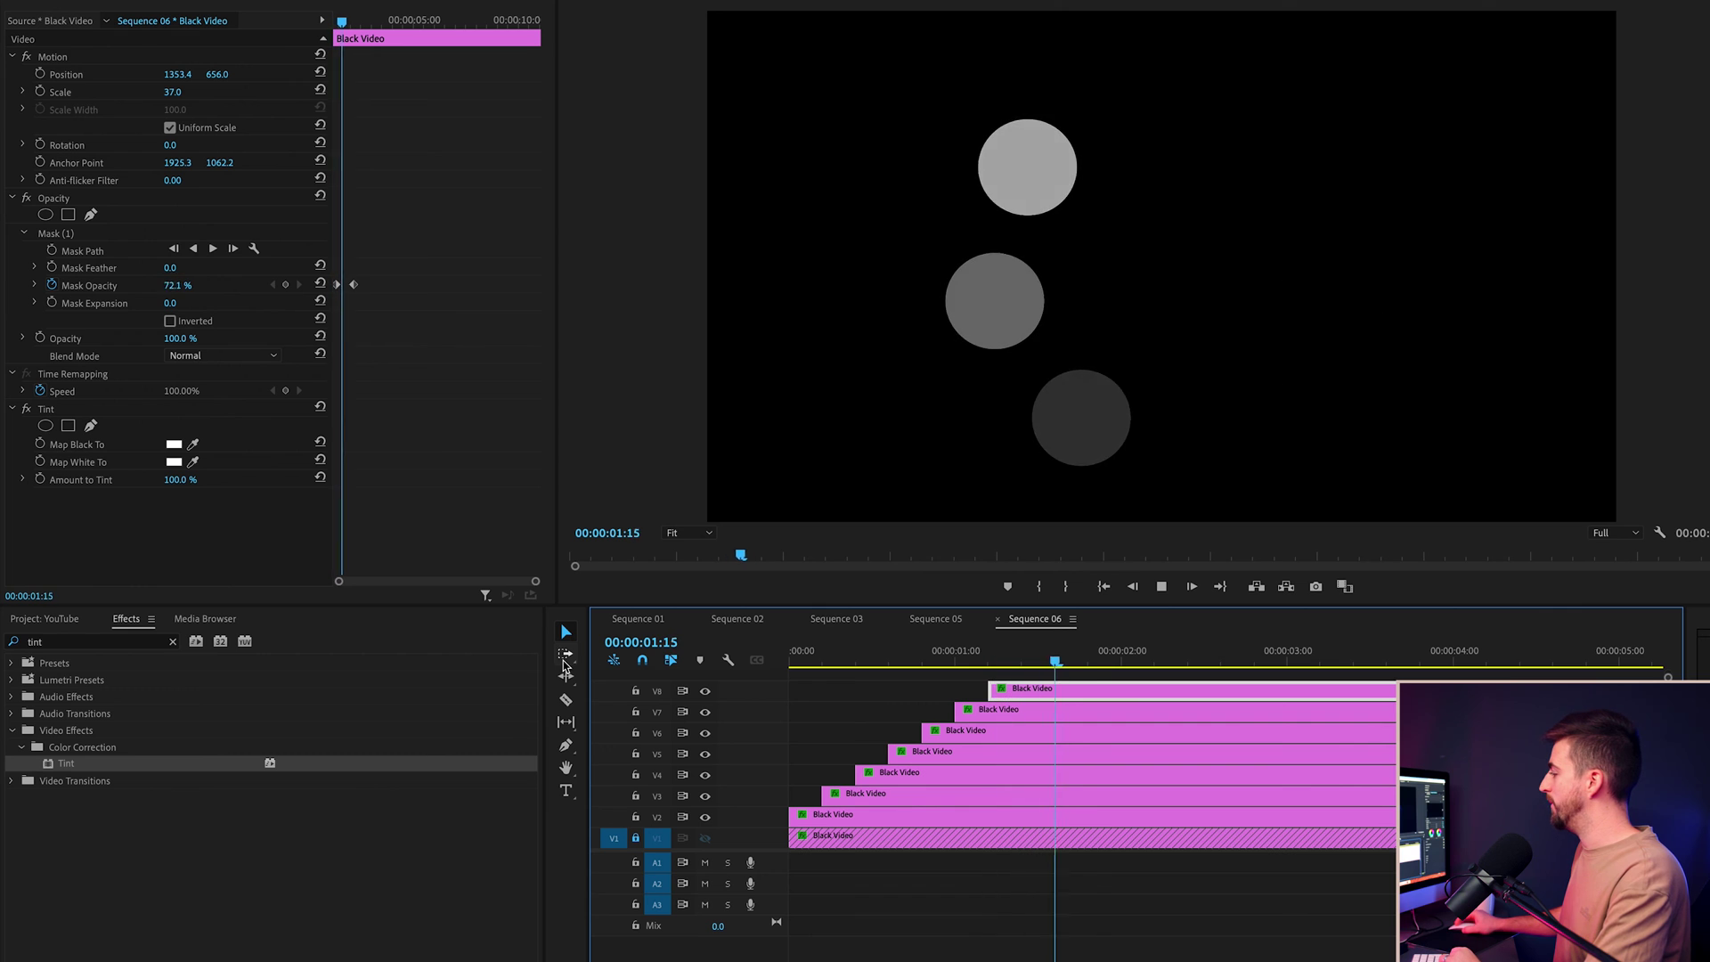
{"action": "key", "text": "space"}
Step: Select the seven dot clips on V2–V8 and nest them as a sequence named 'Circle'
{"action": "left_click_drag", "start_coordinate": [1056, 677], "coordinate": [878, 791]}
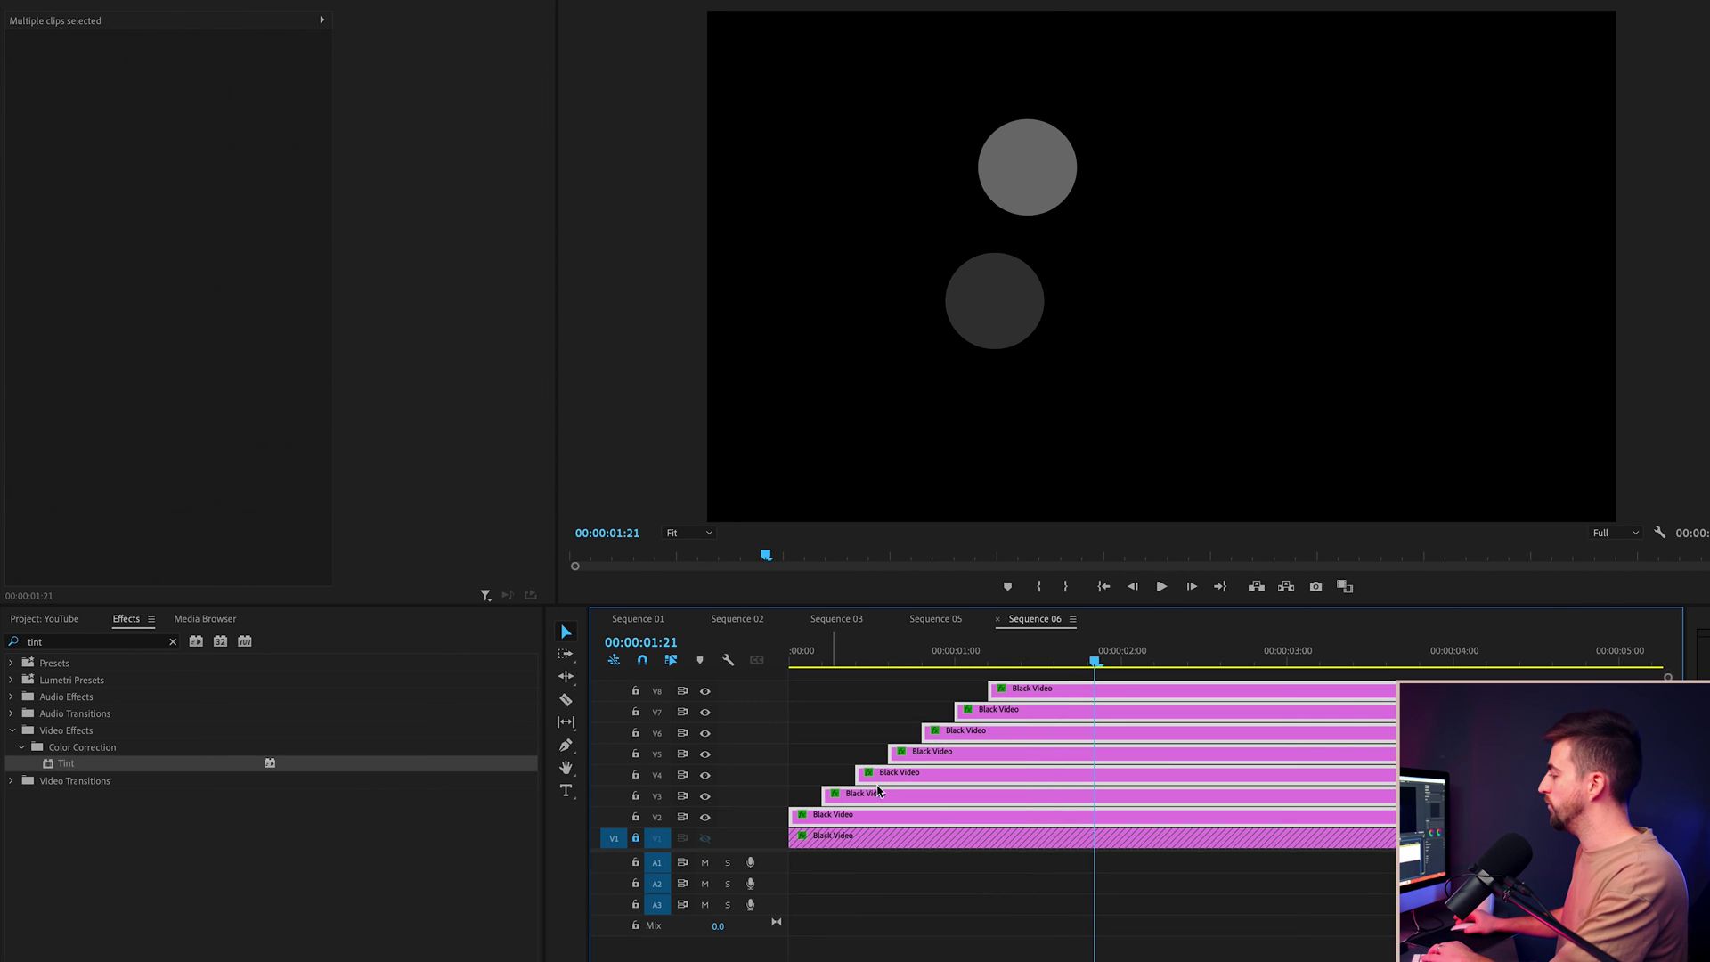
{"action": "right_click", "coordinate": [922, 813]}
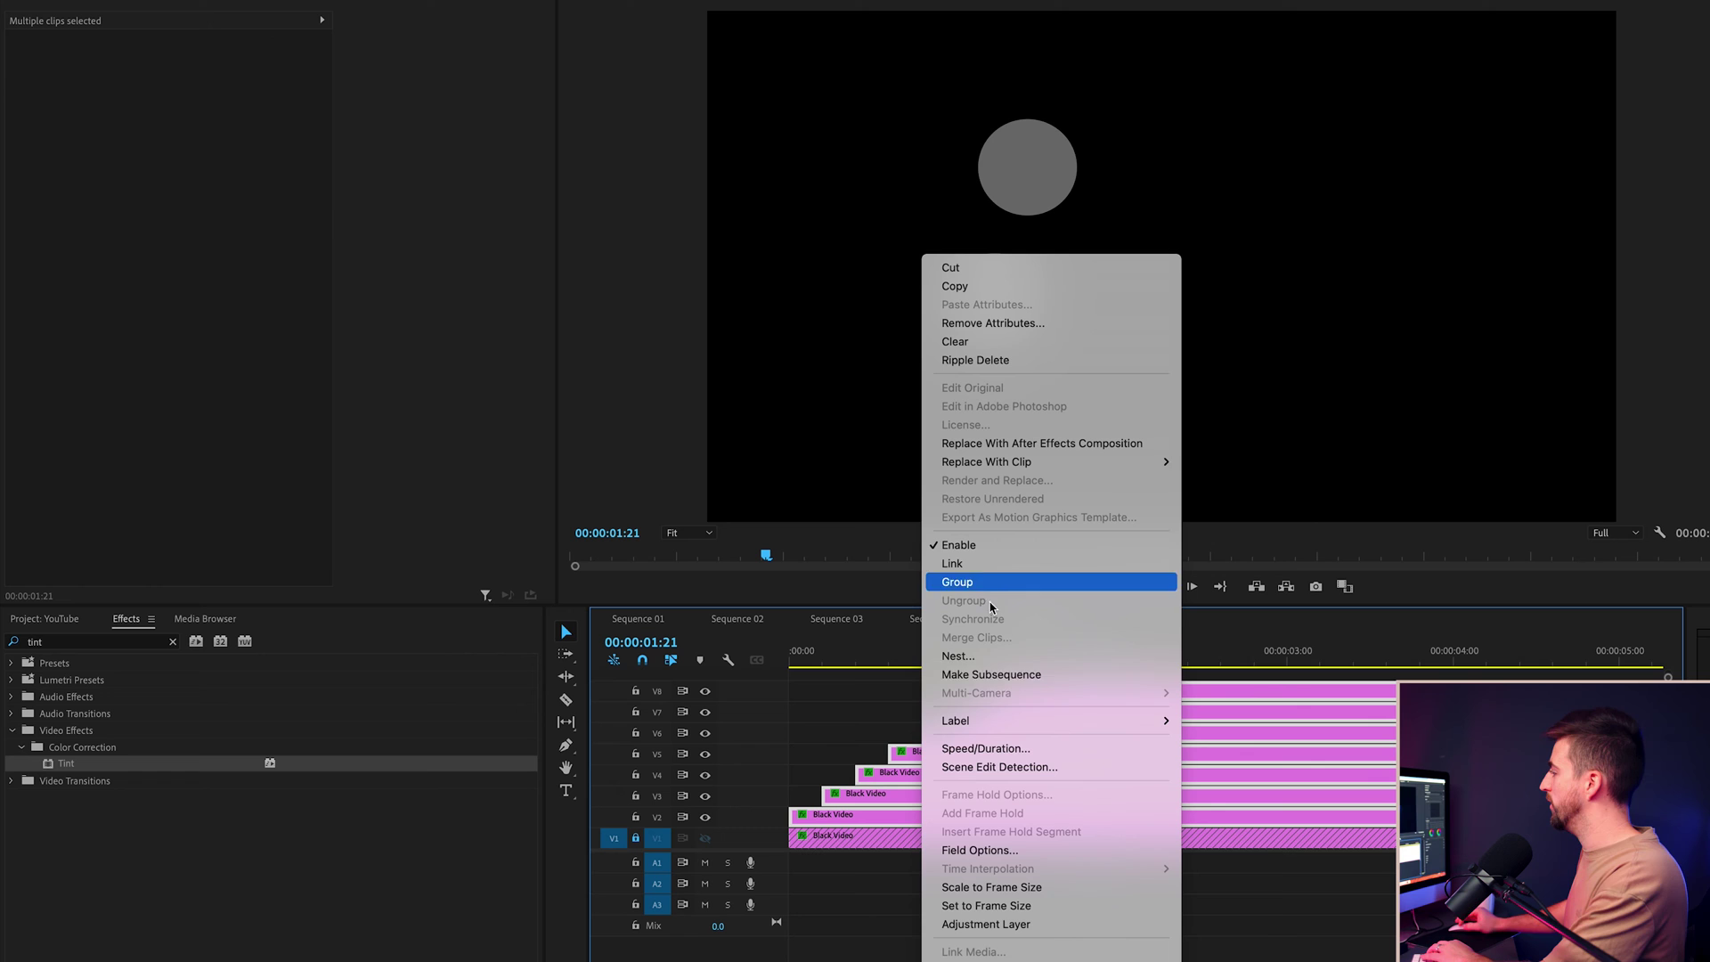
{"action": "left_click", "coordinate": [1024, 655]}
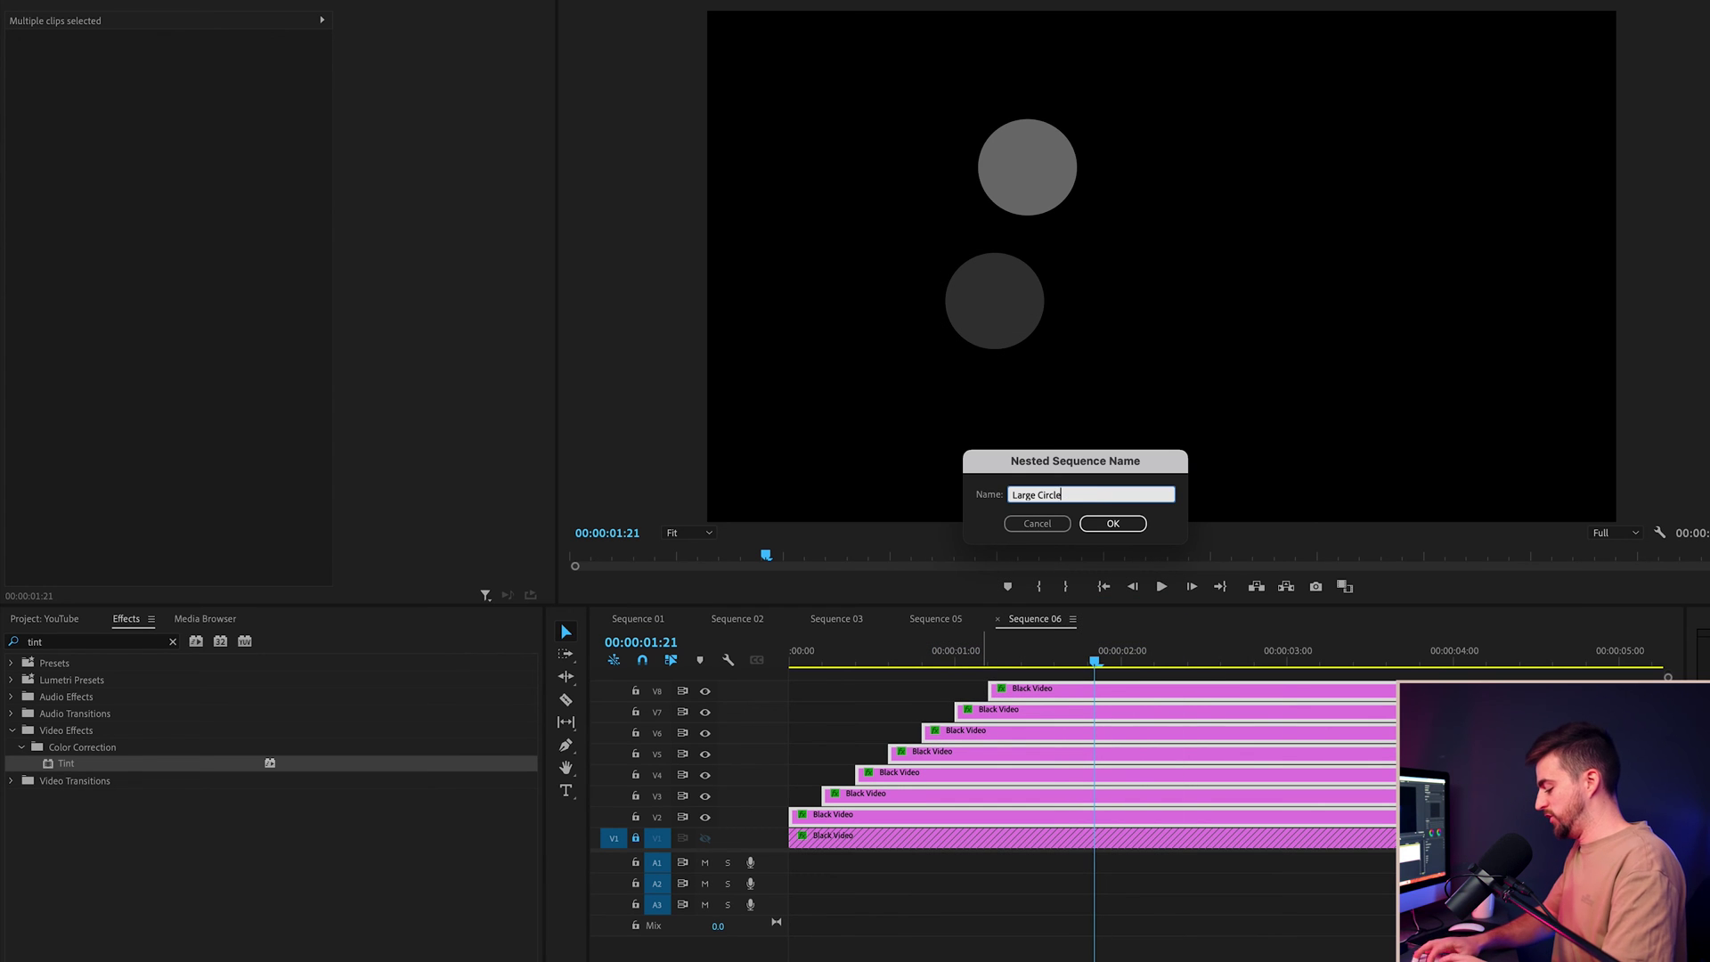
{"action": "type", "text": "Circle"}
{"action": "key", "text": "Return"}
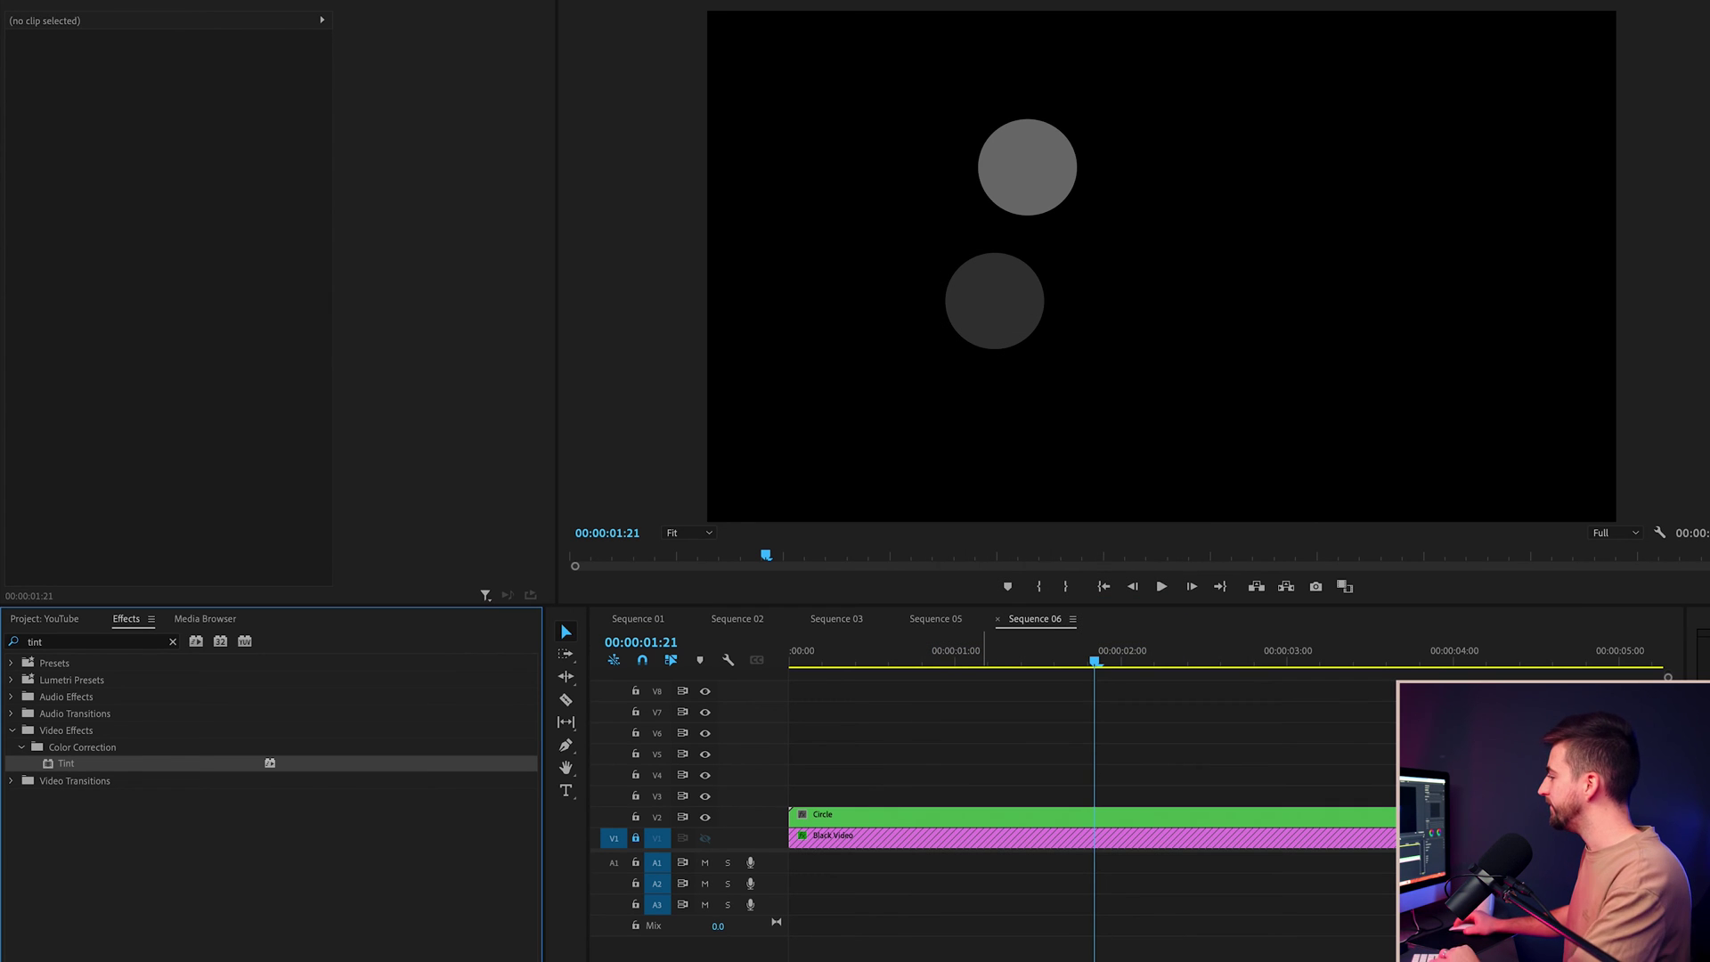
Step: Trim the Circle clip's tail after 00:00:02:05 and Alt-drag a copy up to V3
{"action": "left_click_drag", "start_coordinate": [1078, 661], "coordinate": [1040, 657]}
{"action": "key", "text": "Right"}
{"action": "key", "text": "Right"}
{"action": "key", "text": "Right"}
{"action": "key", "text": "Right"}
{"action": "key", "text": "Right"}
{"action": "key", "text": "Right"}
{"action": "key", "text": "Right"}
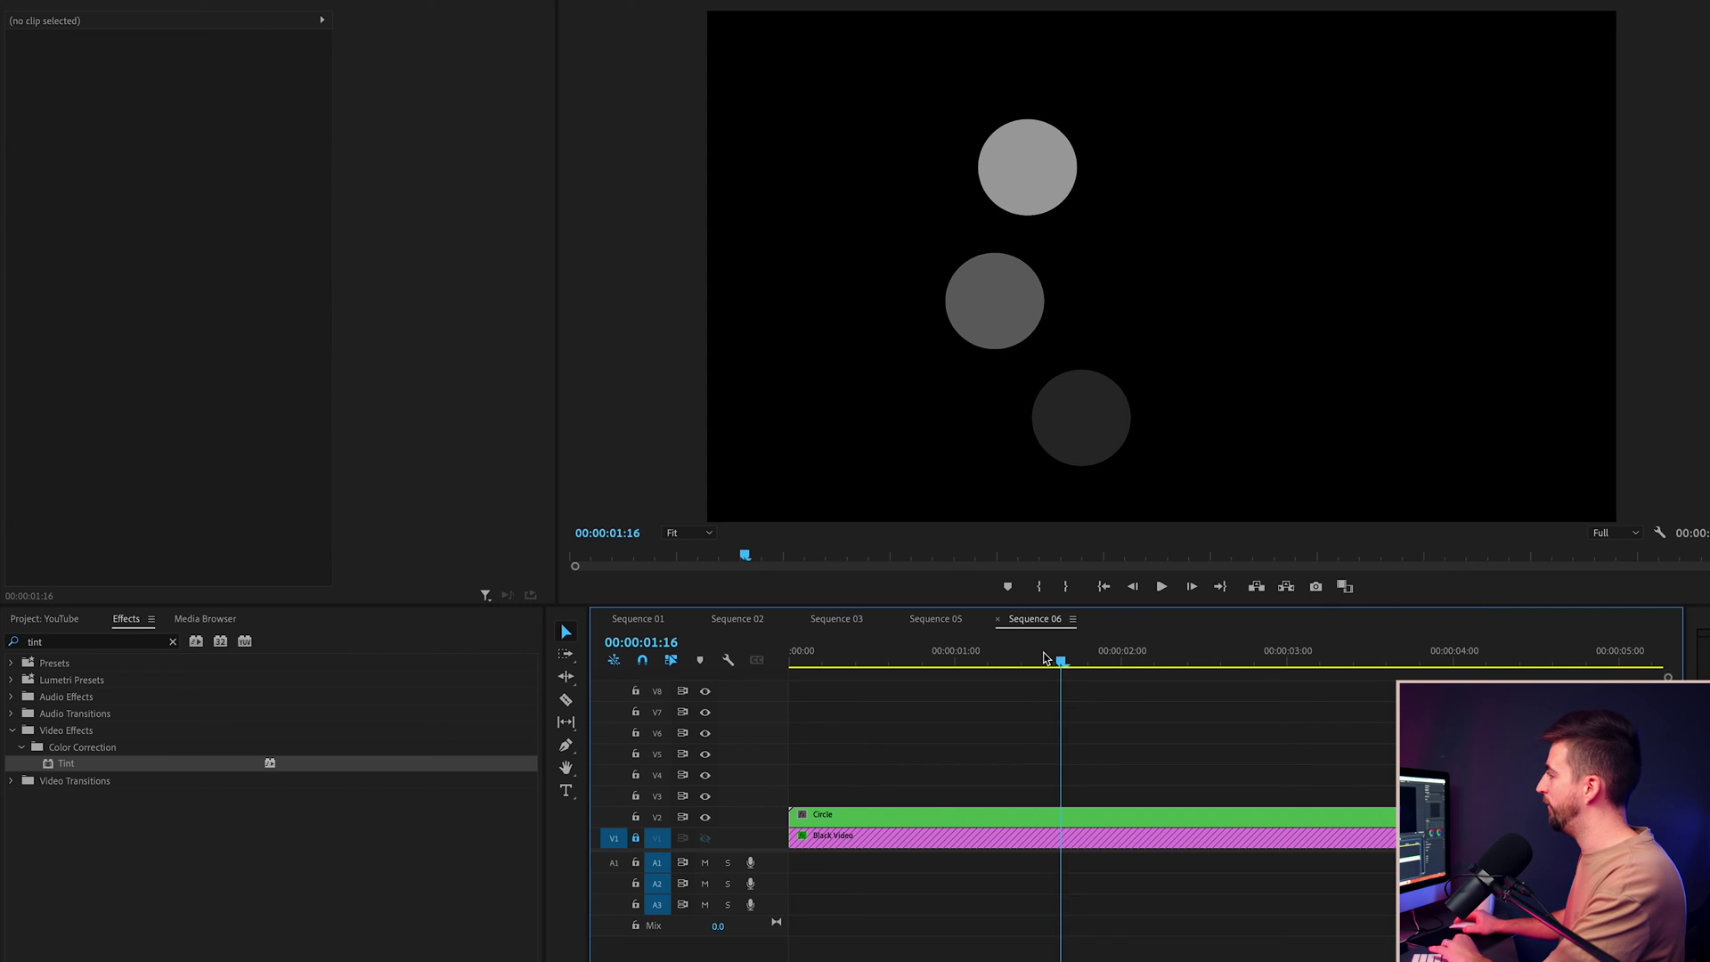
{"action": "key", "text": "Right"}
{"action": "key", "text": "Right"}
{"action": "key", "text": "Right"}
{"action": "key", "text": "Right"}
{"action": "key", "text": "Right"}
{"action": "key", "text": "Right"}
{"action": "key", "text": "Right"}
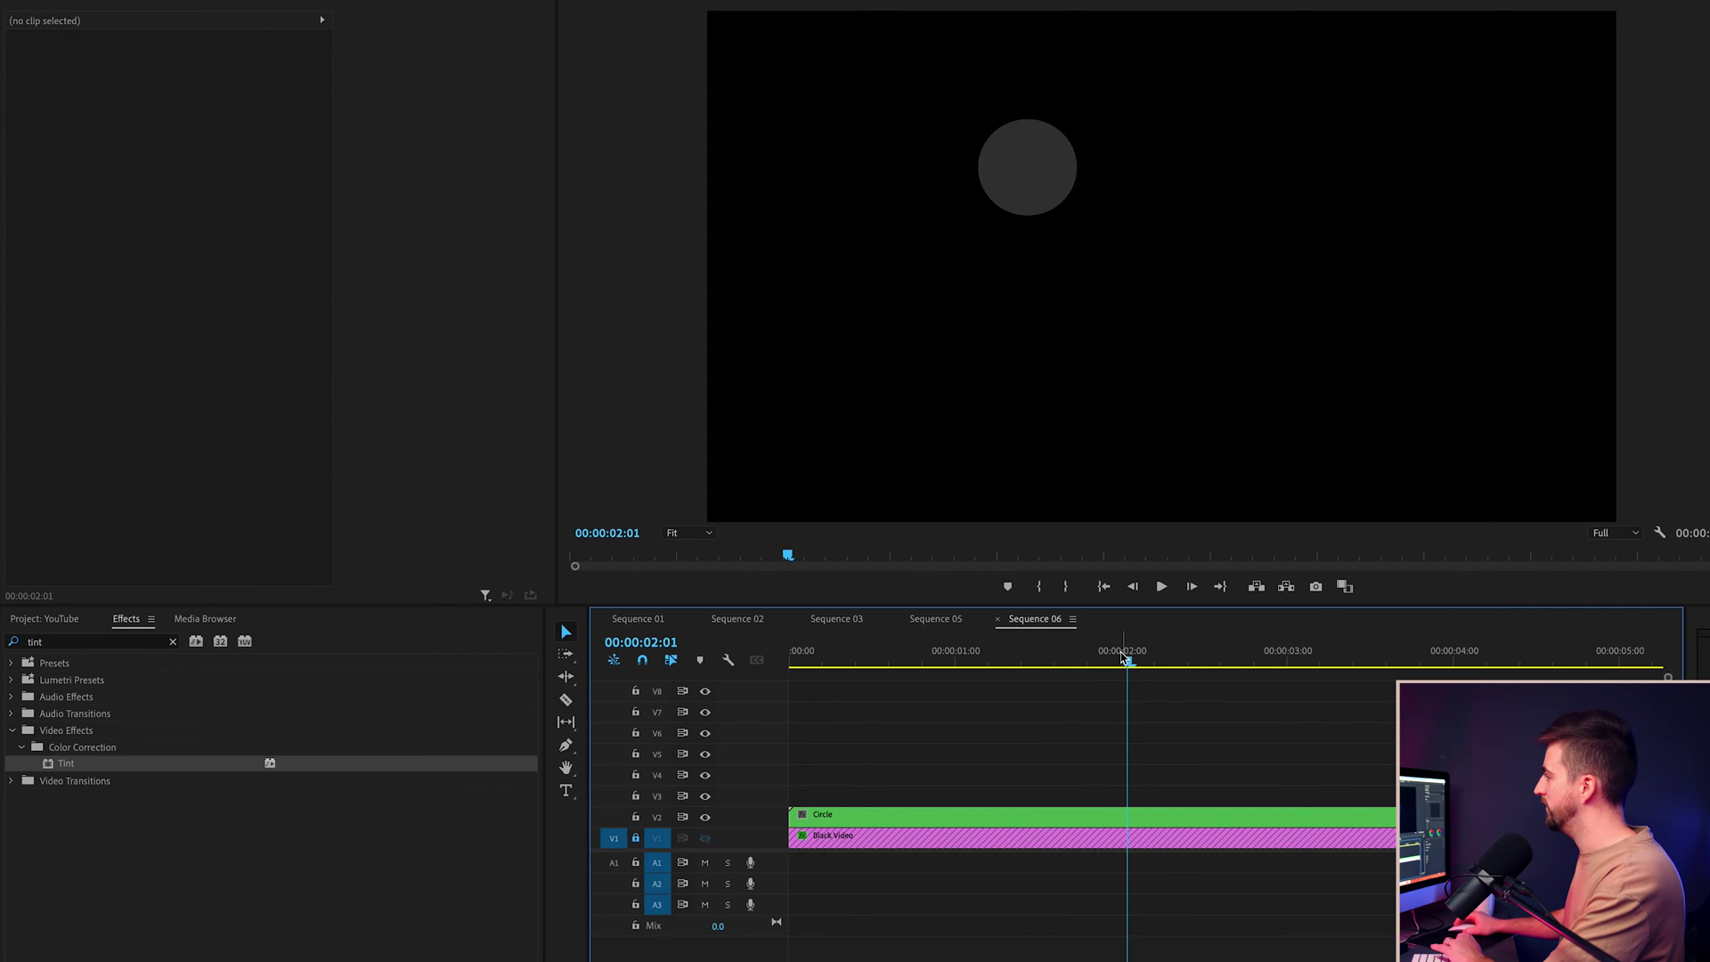
{"action": "key", "text": "Right"}
{"action": "key", "text": "Right"}
{"action": "key", "text": "Right"}
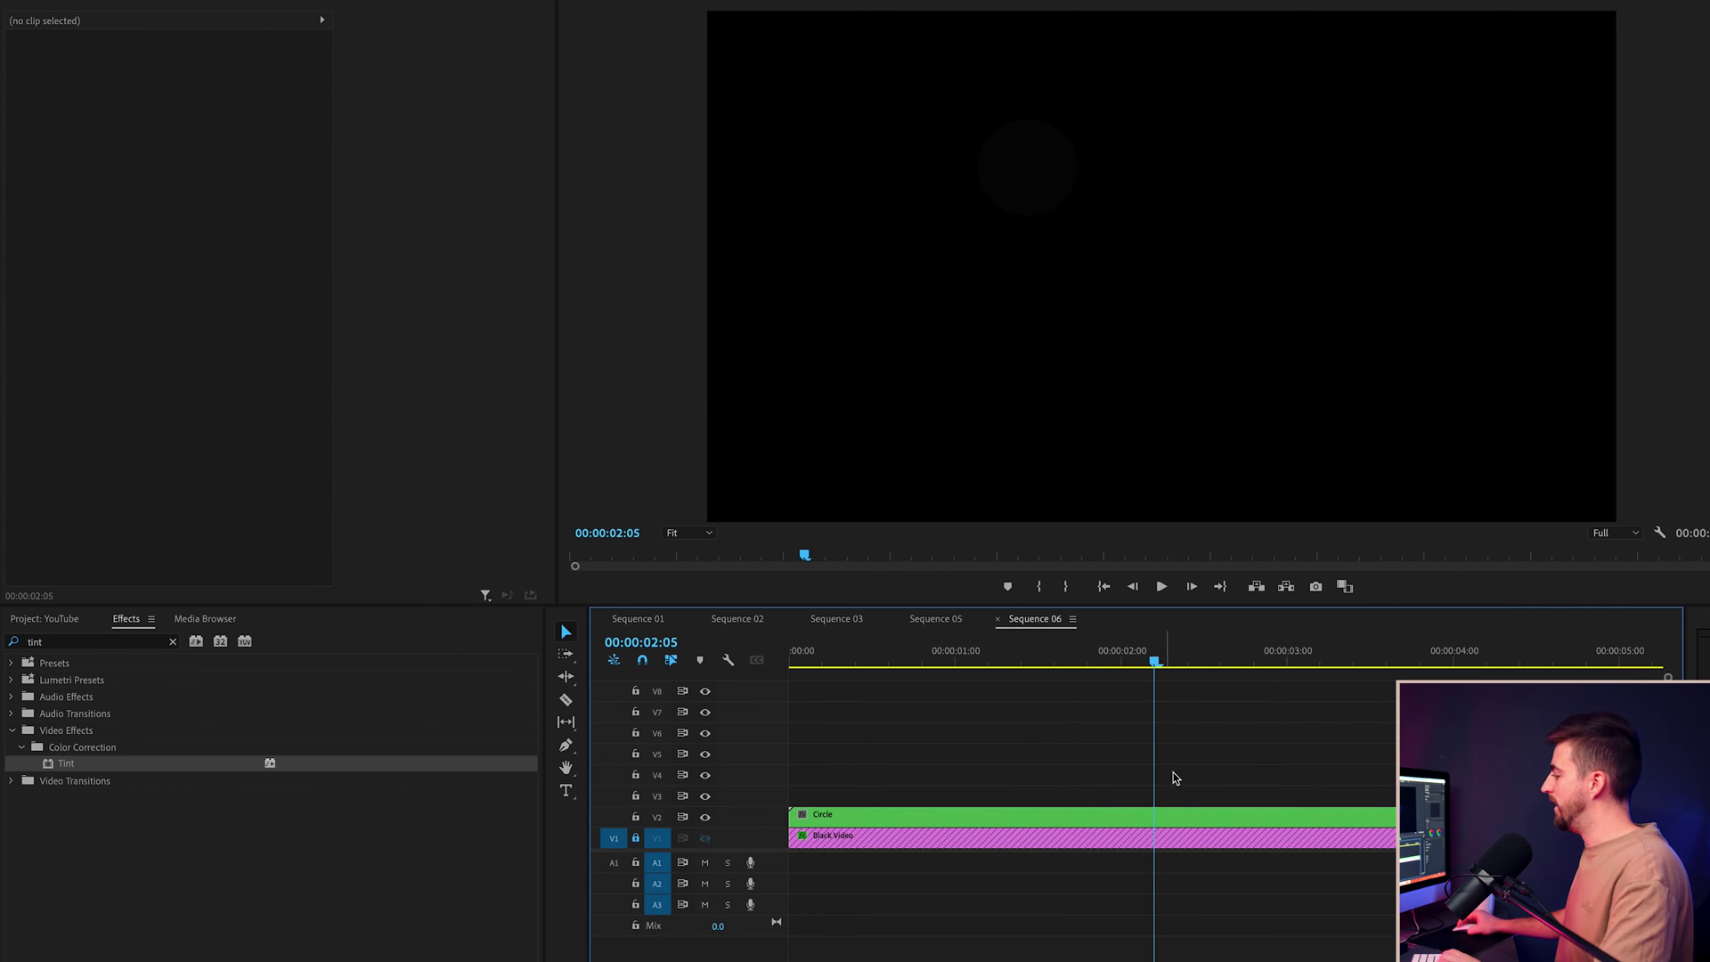
{"action": "left_click", "coordinate": [1190, 817]}
{"action": "key", "text": "Delete"}
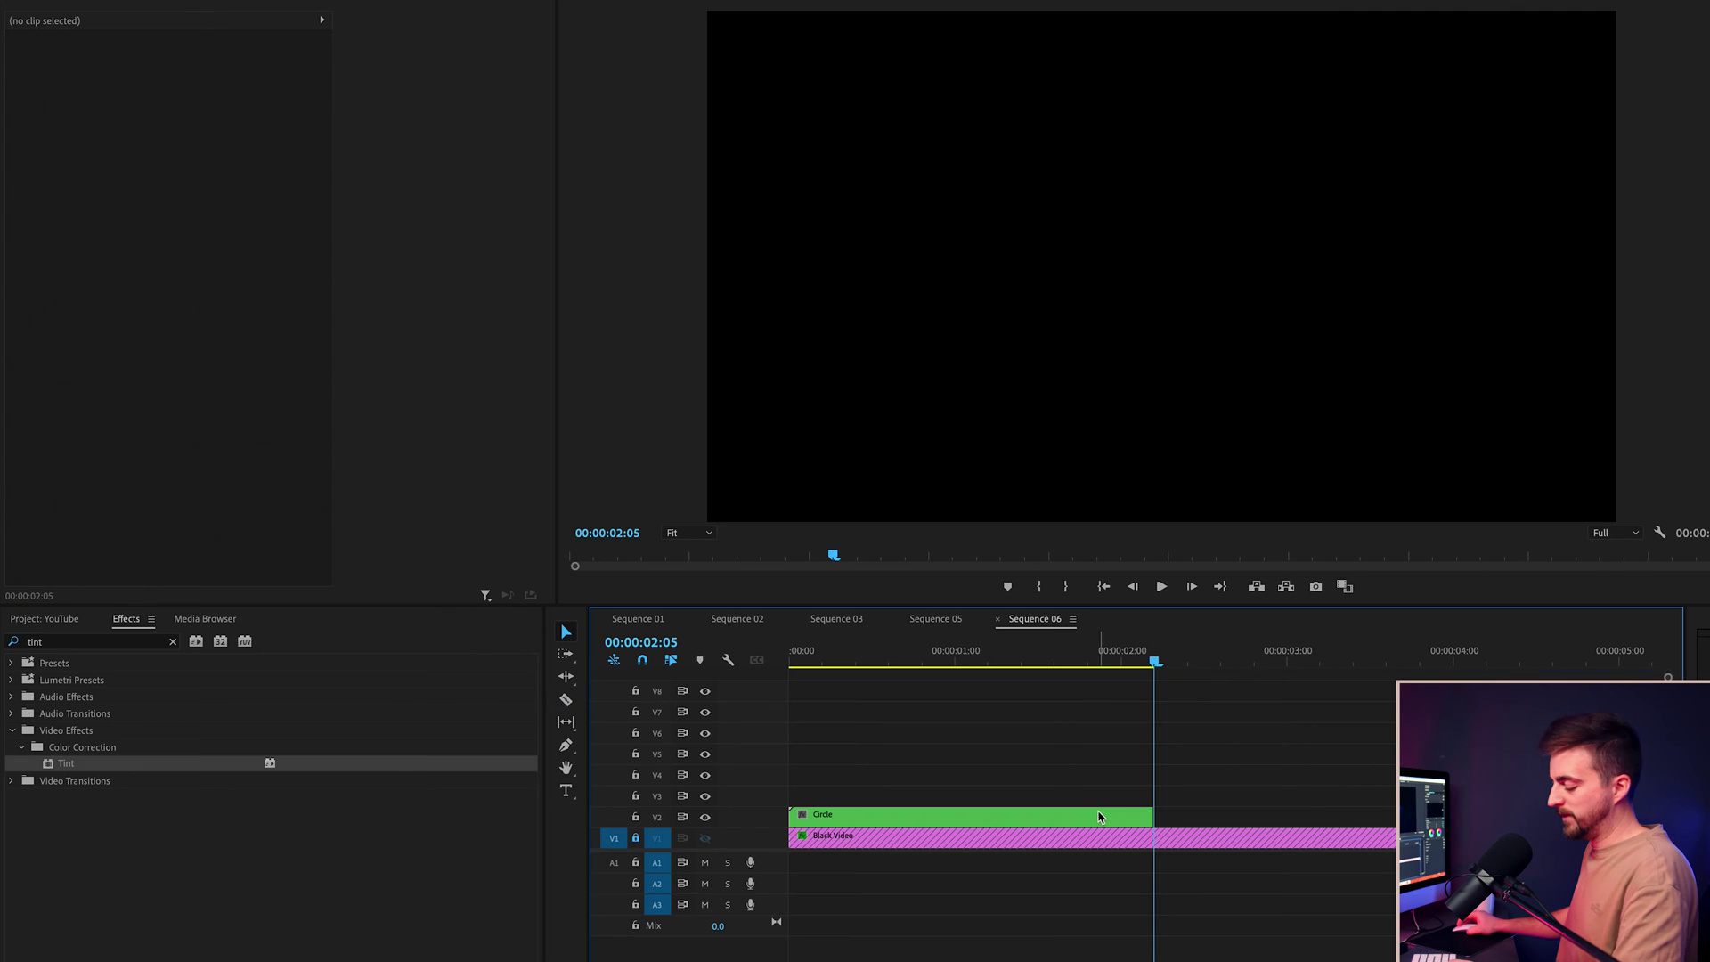
{"action": "left_click", "coordinate": [1099, 817]}
{"action": "left_click_drag", "start_coordinate": [1075, 818], "coordinate": [1077, 794]}
Step: Place the V3 Circle copy where the V2 clip ends and preview the join
{"action": "left_click_drag", "start_coordinate": [832, 795], "coordinate": [1202, 804]}
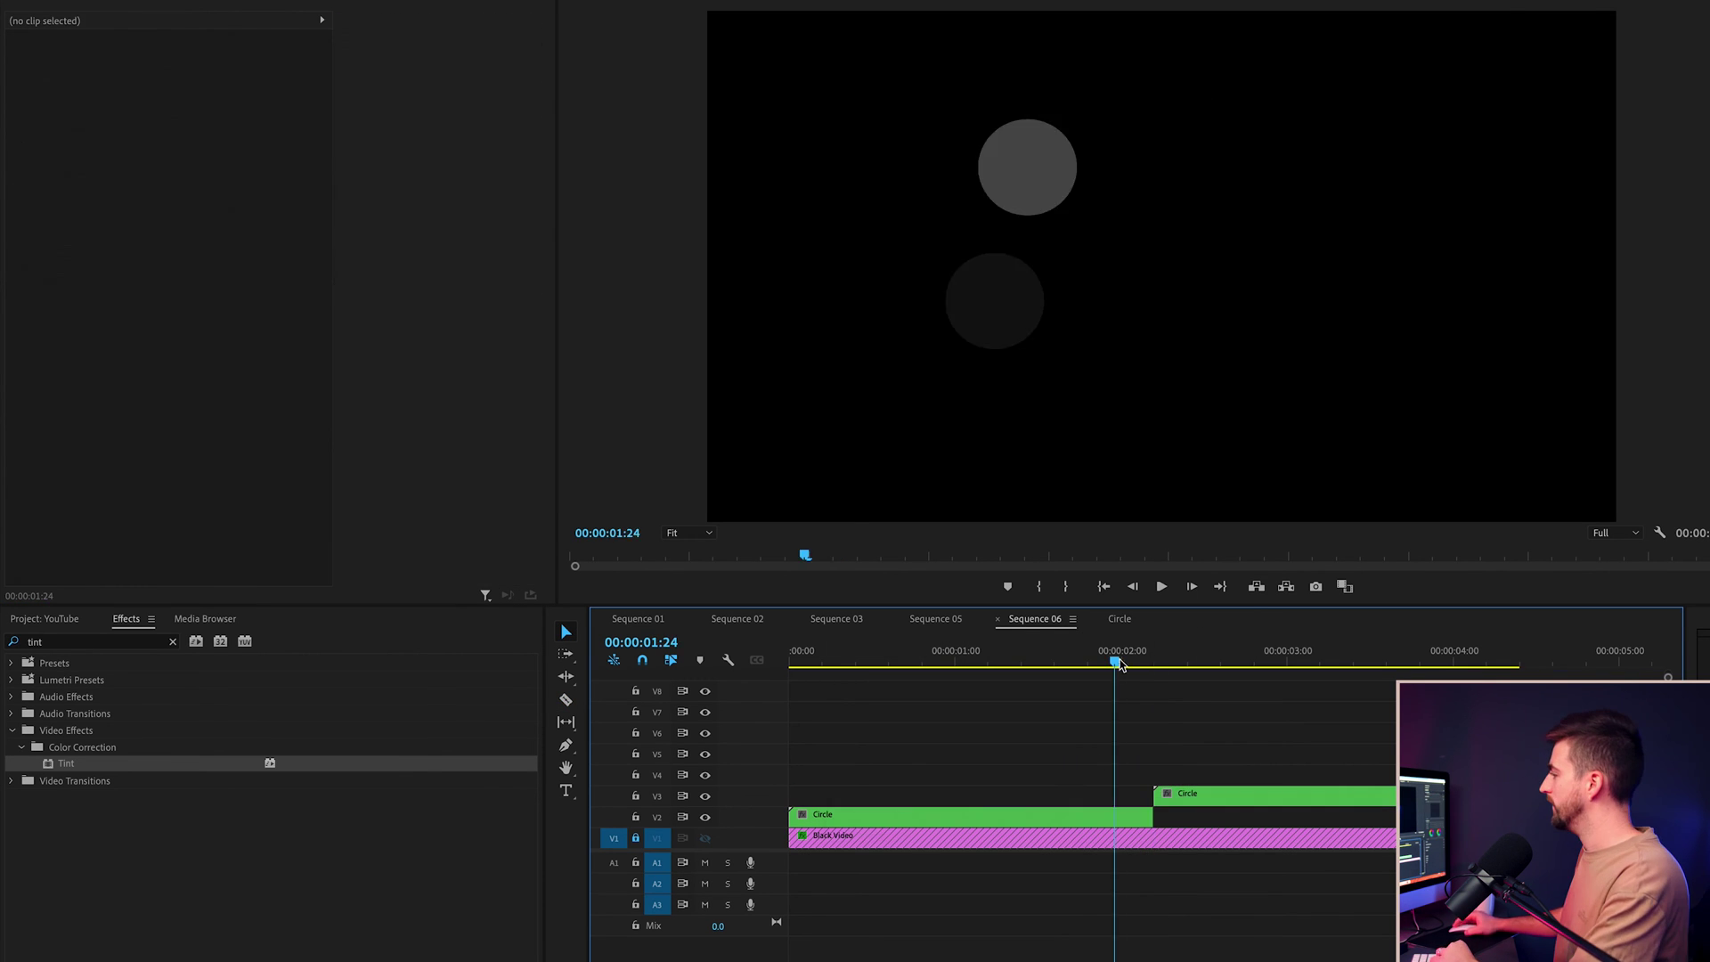
{"action": "left_click_drag", "start_coordinate": [1119, 662], "coordinate": [1161, 663]}
{"action": "key", "text": "space"}
{"action": "left_click", "coordinate": [824, 667]}
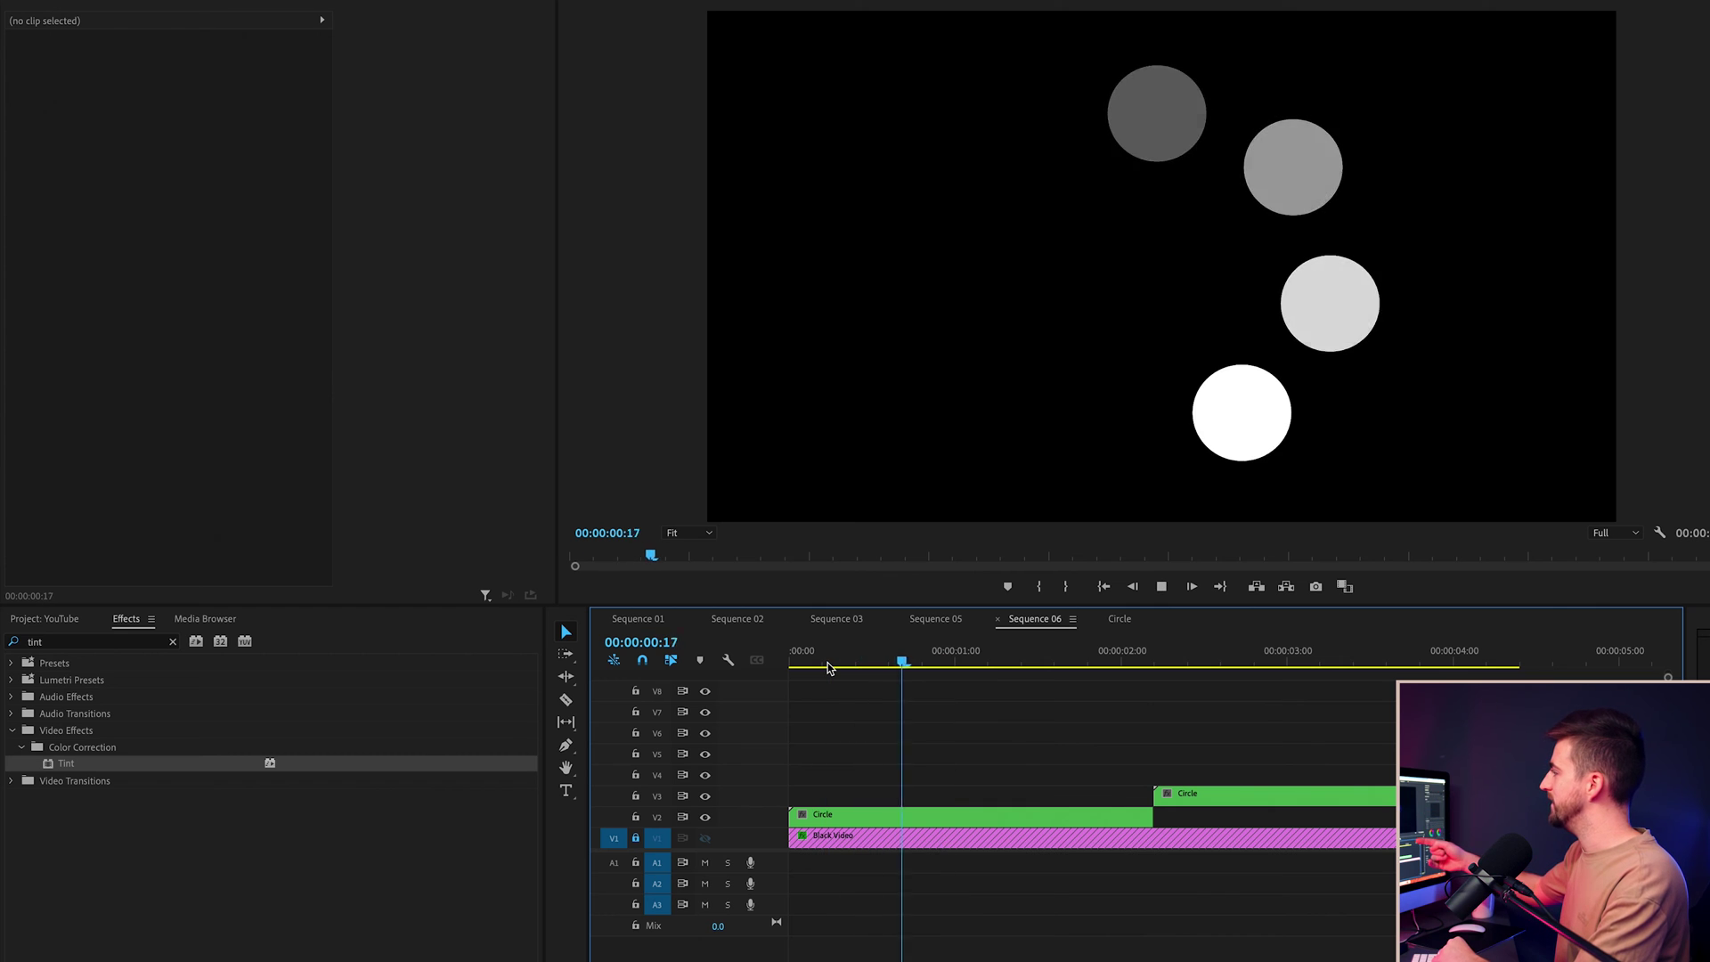
{"action": "key", "text": "space"}
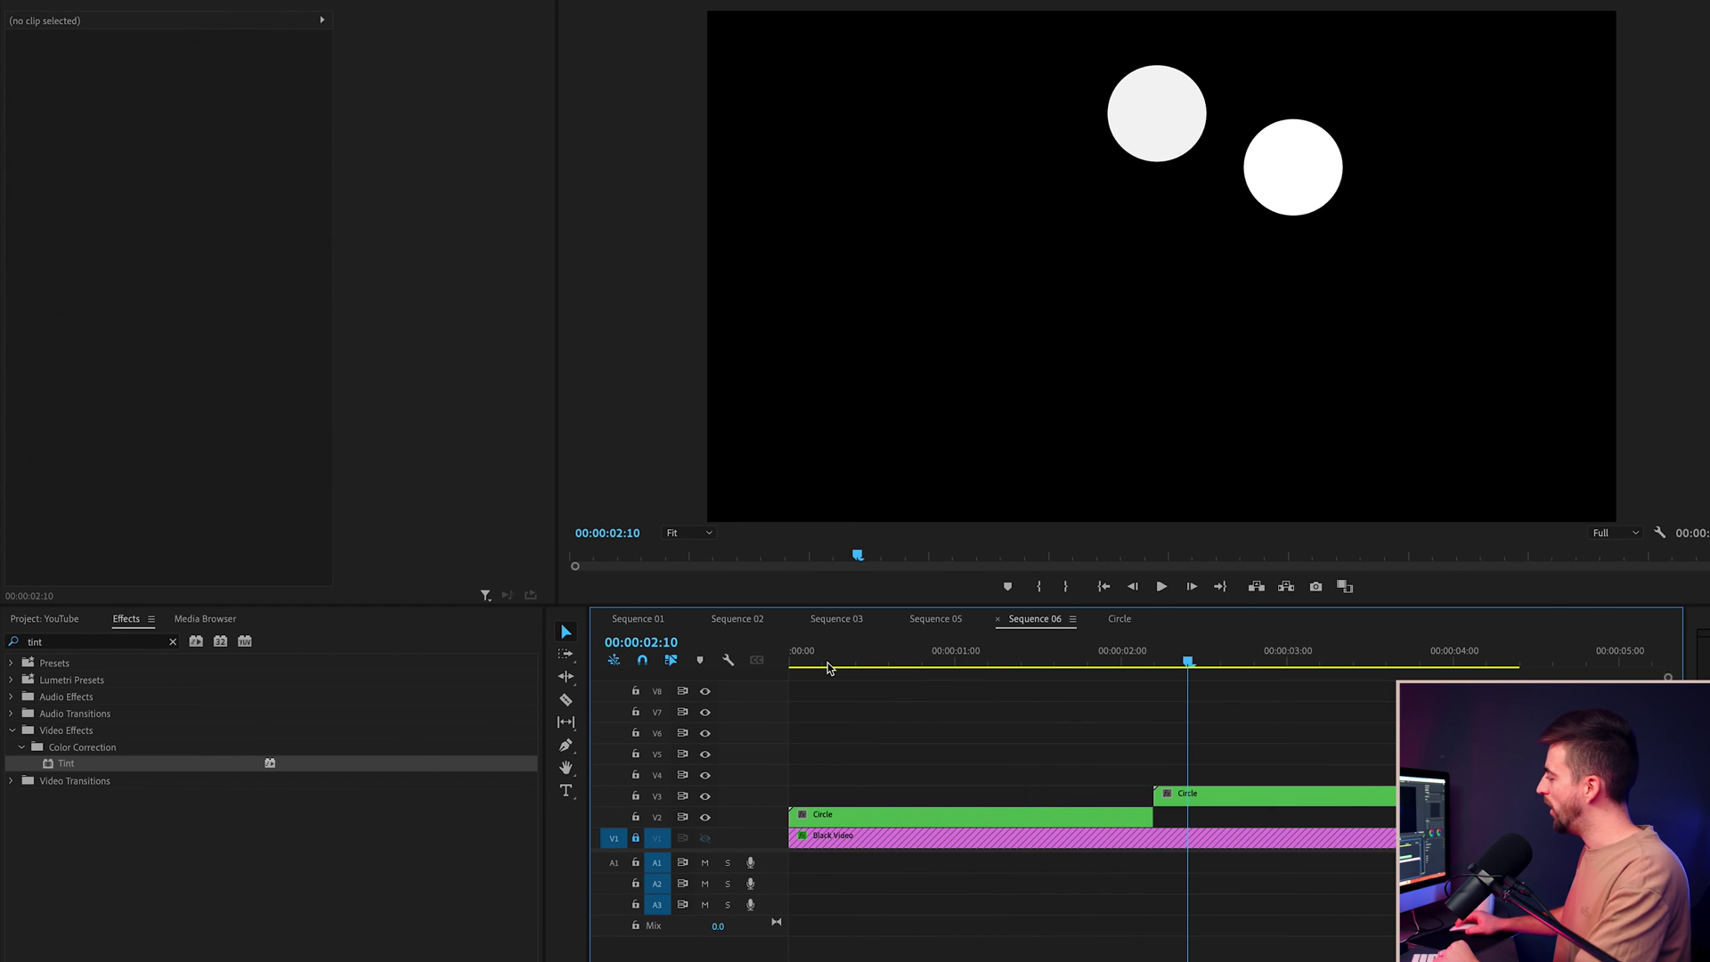
{"action": "left_click", "coordinate": [1049, 664]}
{"action": "key", "text": "space"}
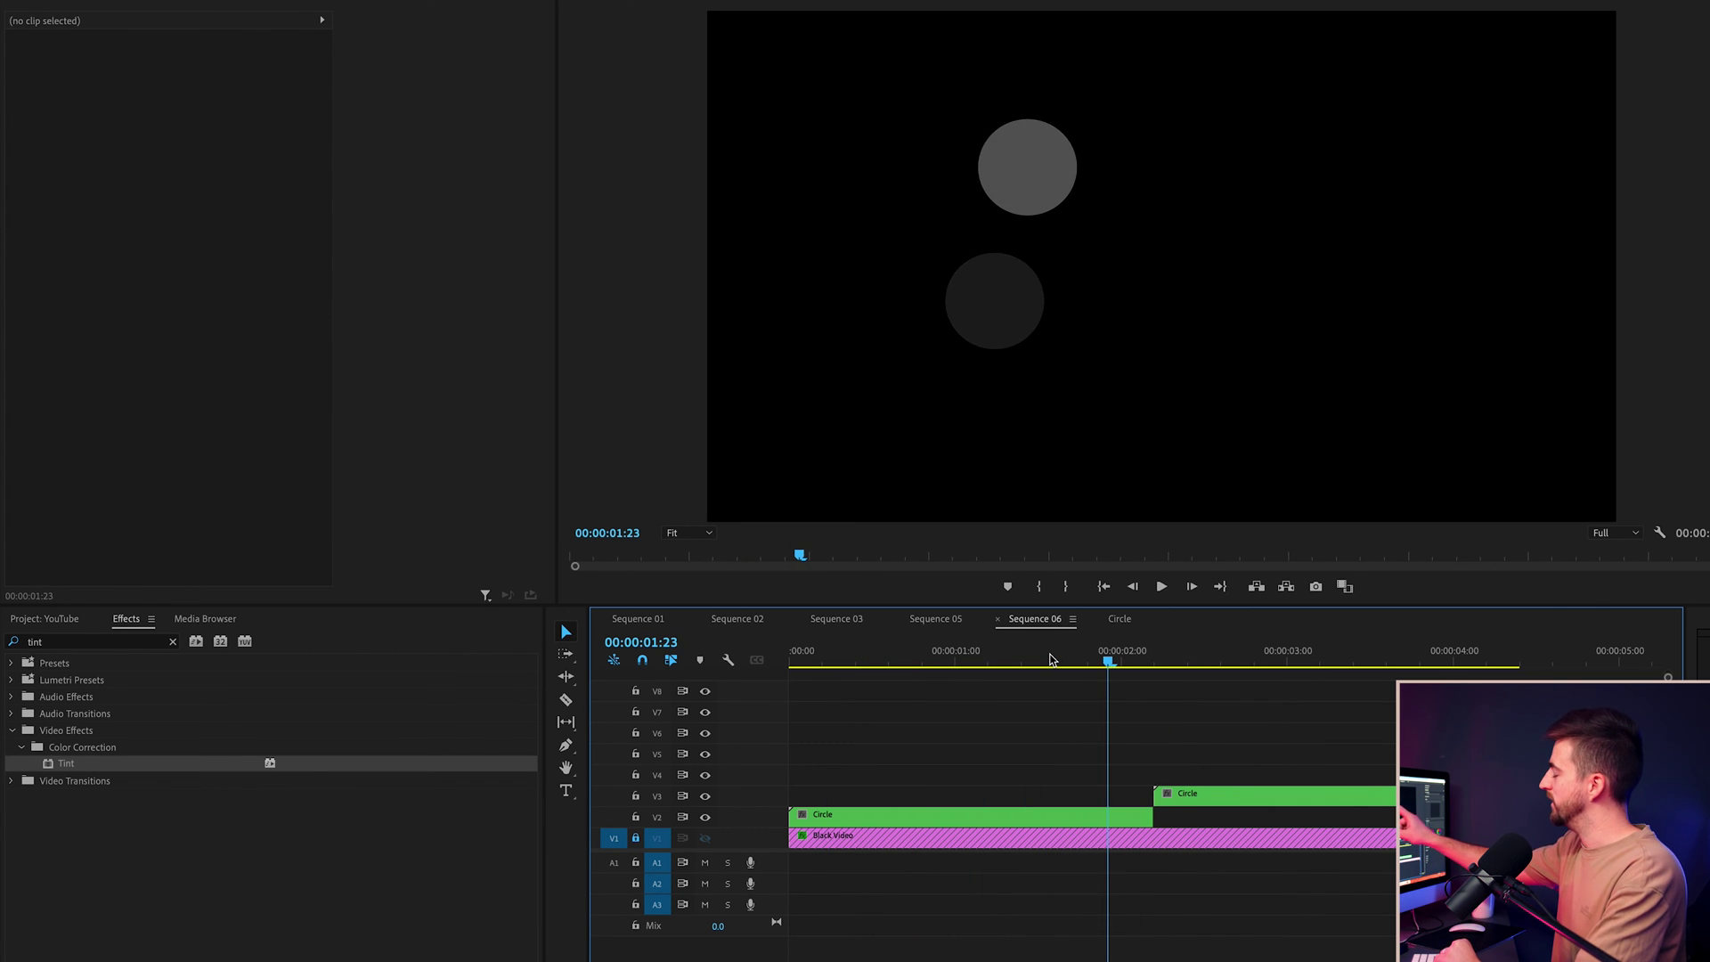
{"action": "left_click", "coordinate": [1054, 661]}
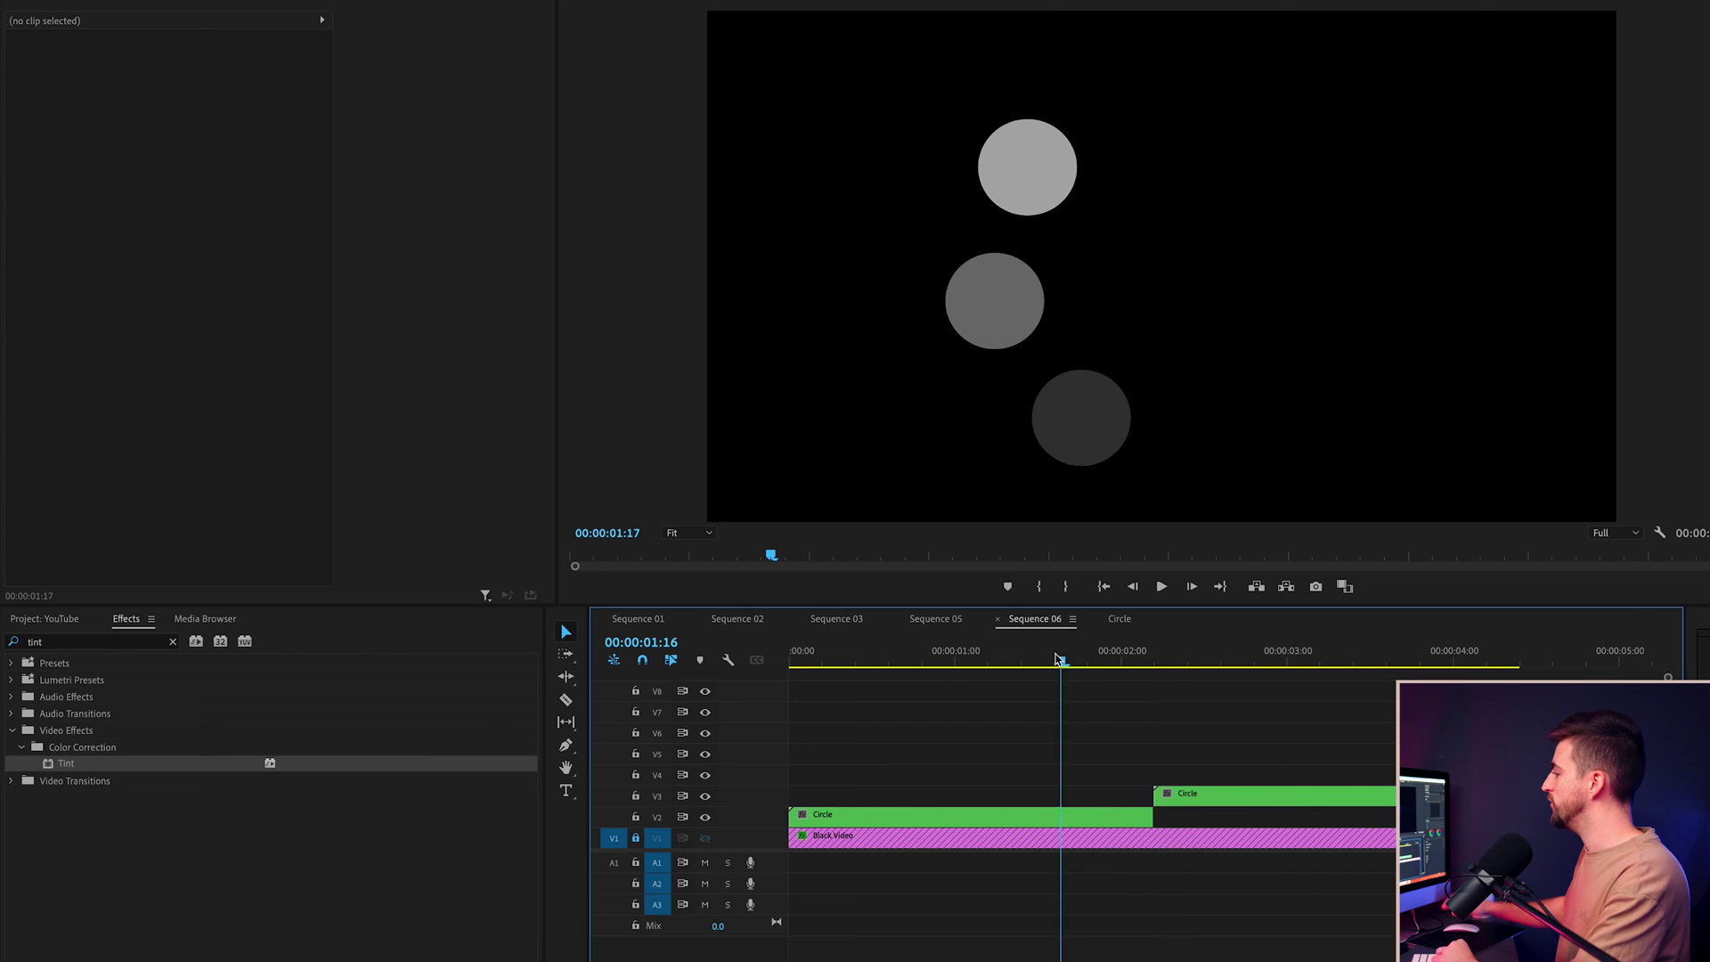
Step: Shift the V3 copy earlier so it overlaps the V2 clip, and preview the transition
{"action": "left_click_drag", "start_coordinate": [1214, 795], "coordinate": [1162, 795]}
{"action": "key", "text": "space"}
{"action": "key", "text": "space"}
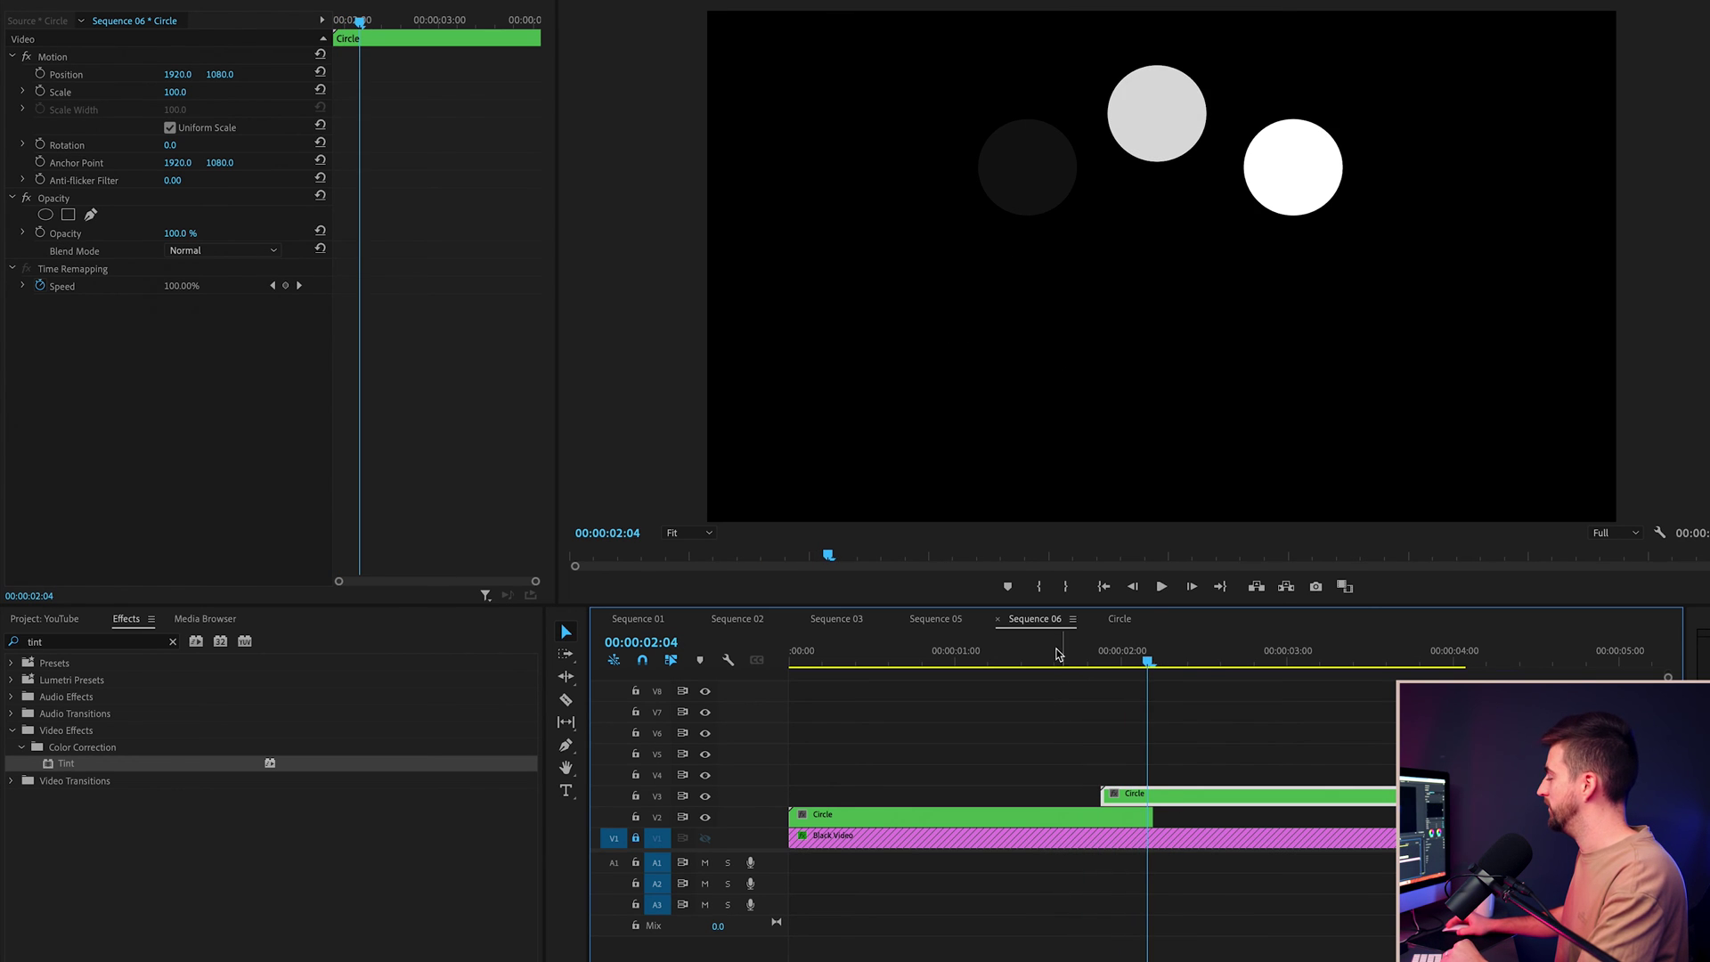
{"action": "left_click", "coordinate": [1044, 661]}
{"action": "key", "text": "space"}
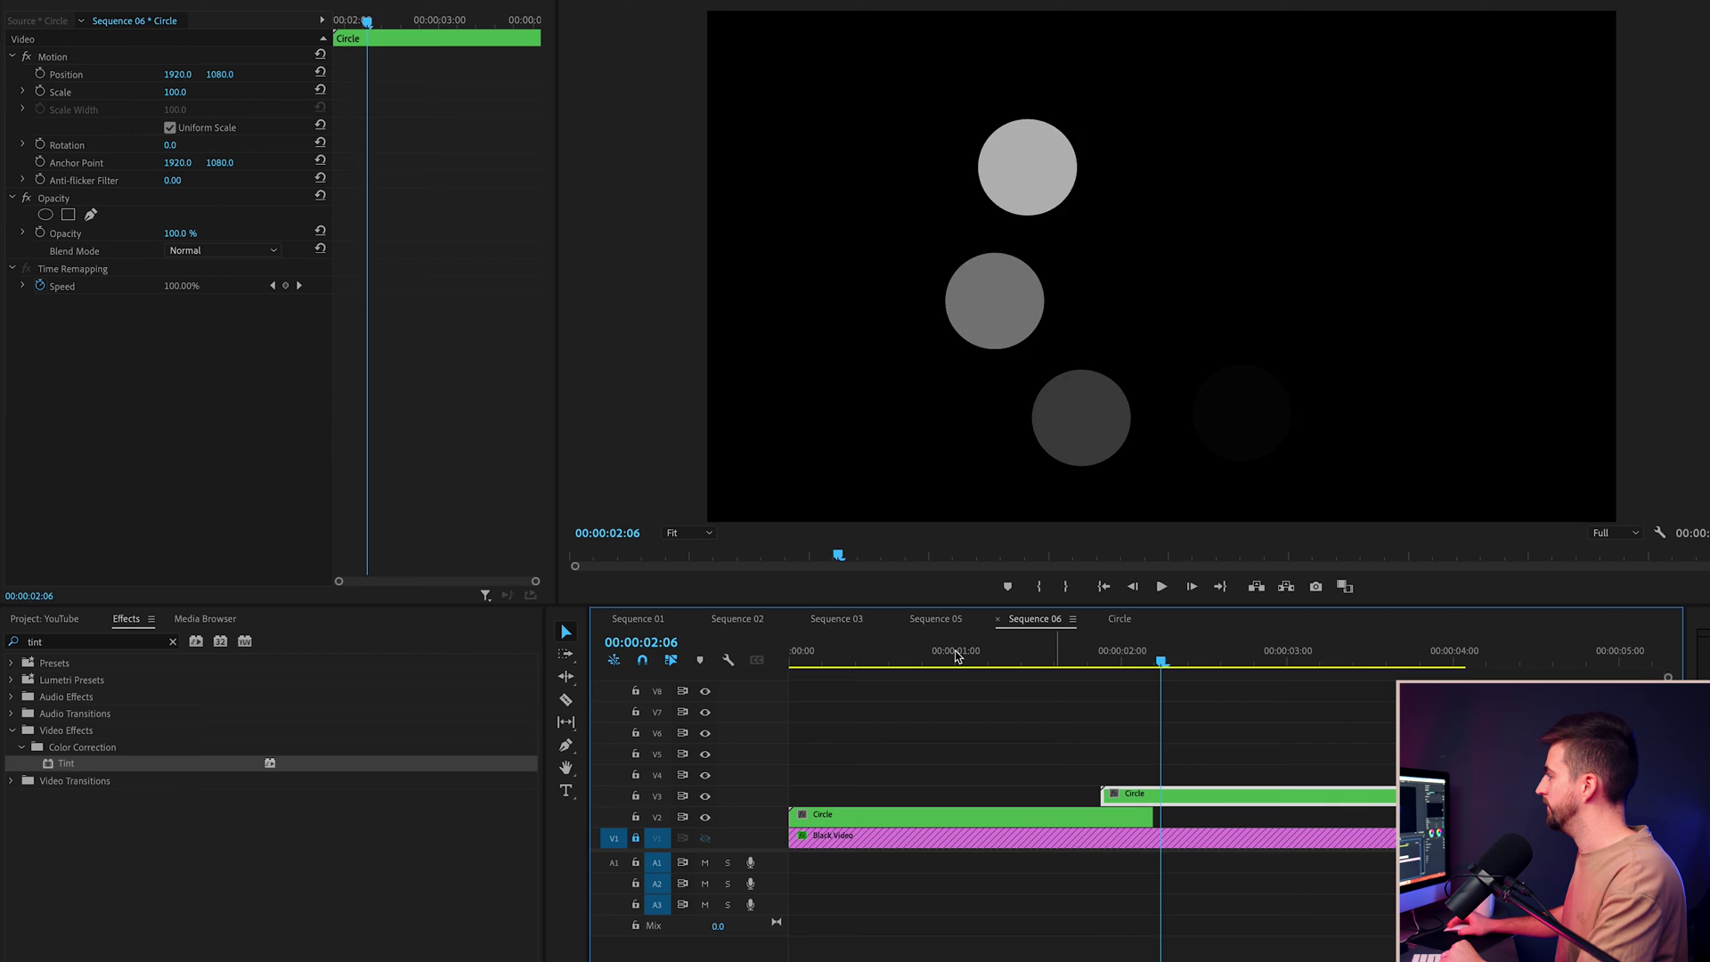
{"action": "left_click", "coordinate": [937, 659]}
Step: Nudge the V3 copy further left to start about 1 second in, then replay the overlap
{"action": "key", "text": "space"}
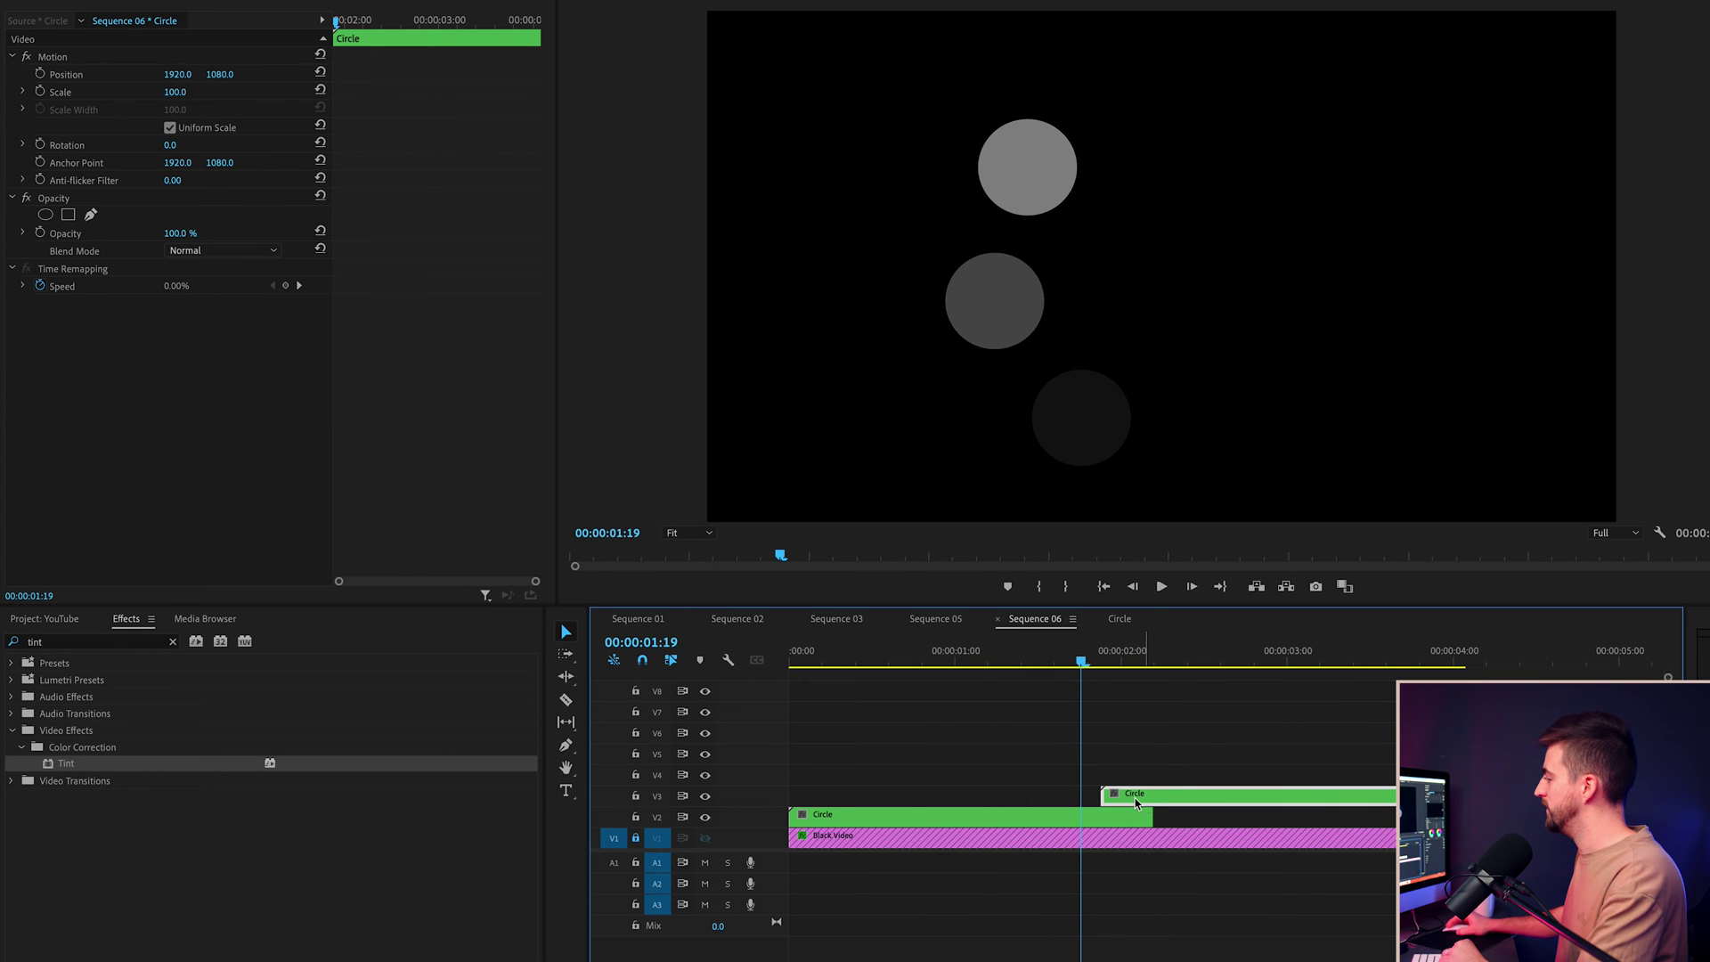
{"action": "left_click_drag", "start_coordinate": [1136, 803], "coordinate": [1114, 803]}
{"action": "left_click", "coordinate": [988, 663]}
{"action": "key", "text": "space"}
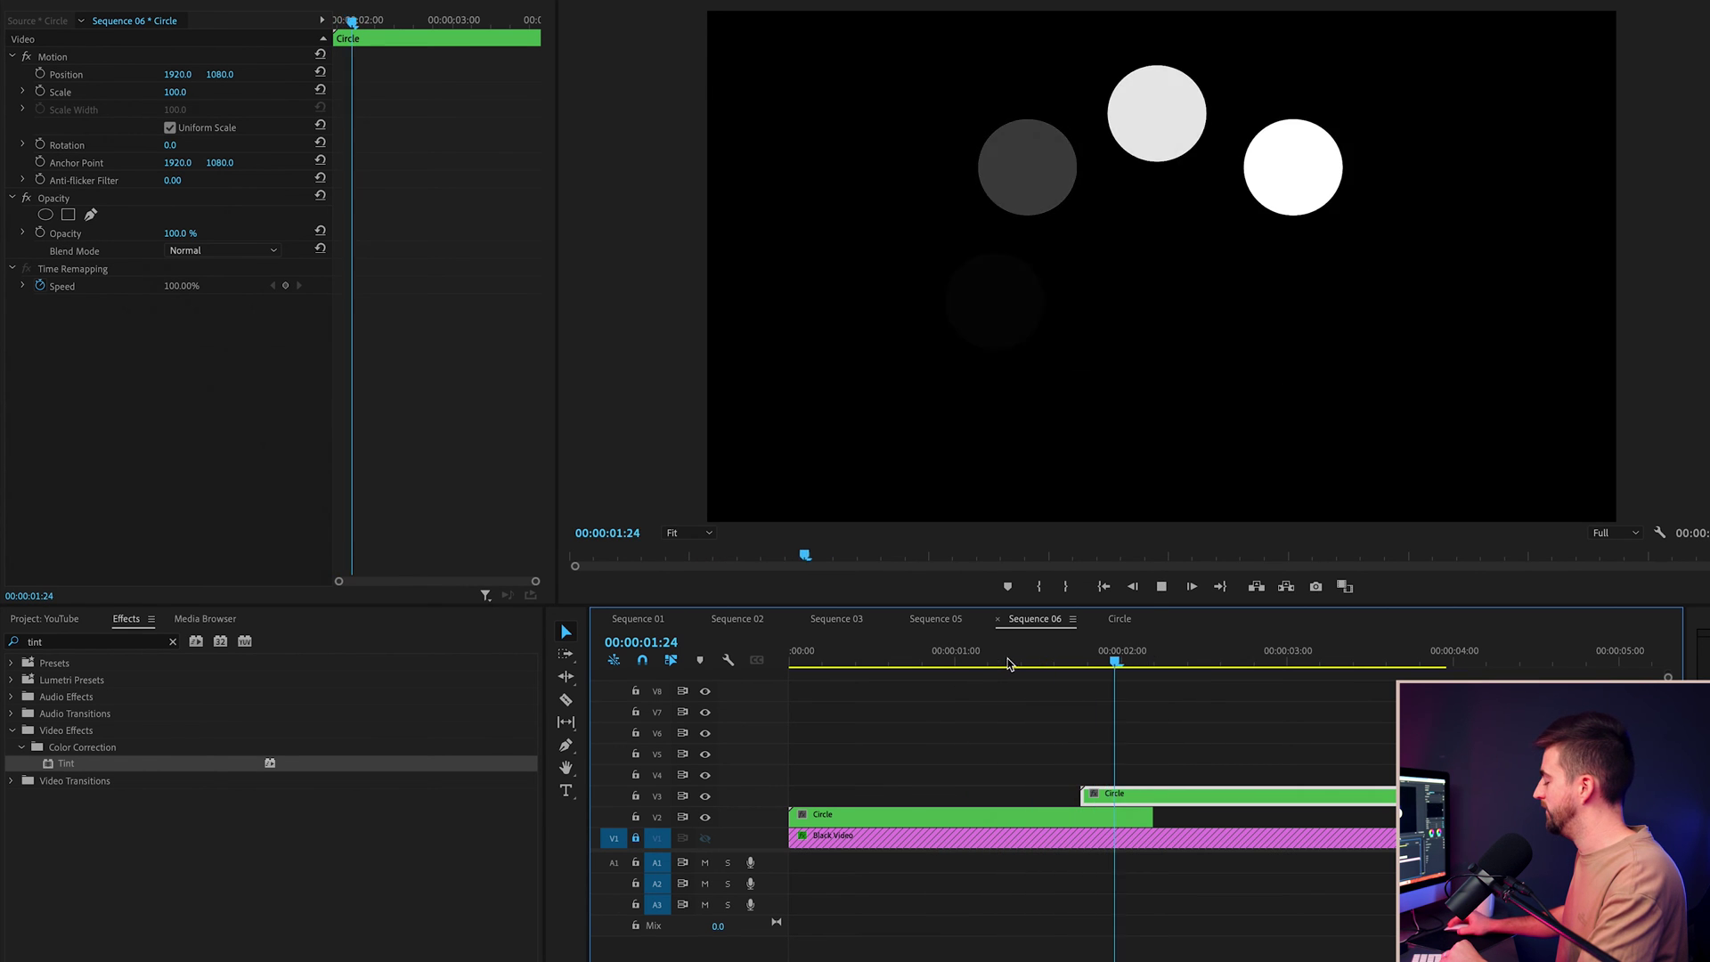
{"action": "left_click_drag", "start_coordinate": [1138, 799], "coordinate": [1071, 799]}
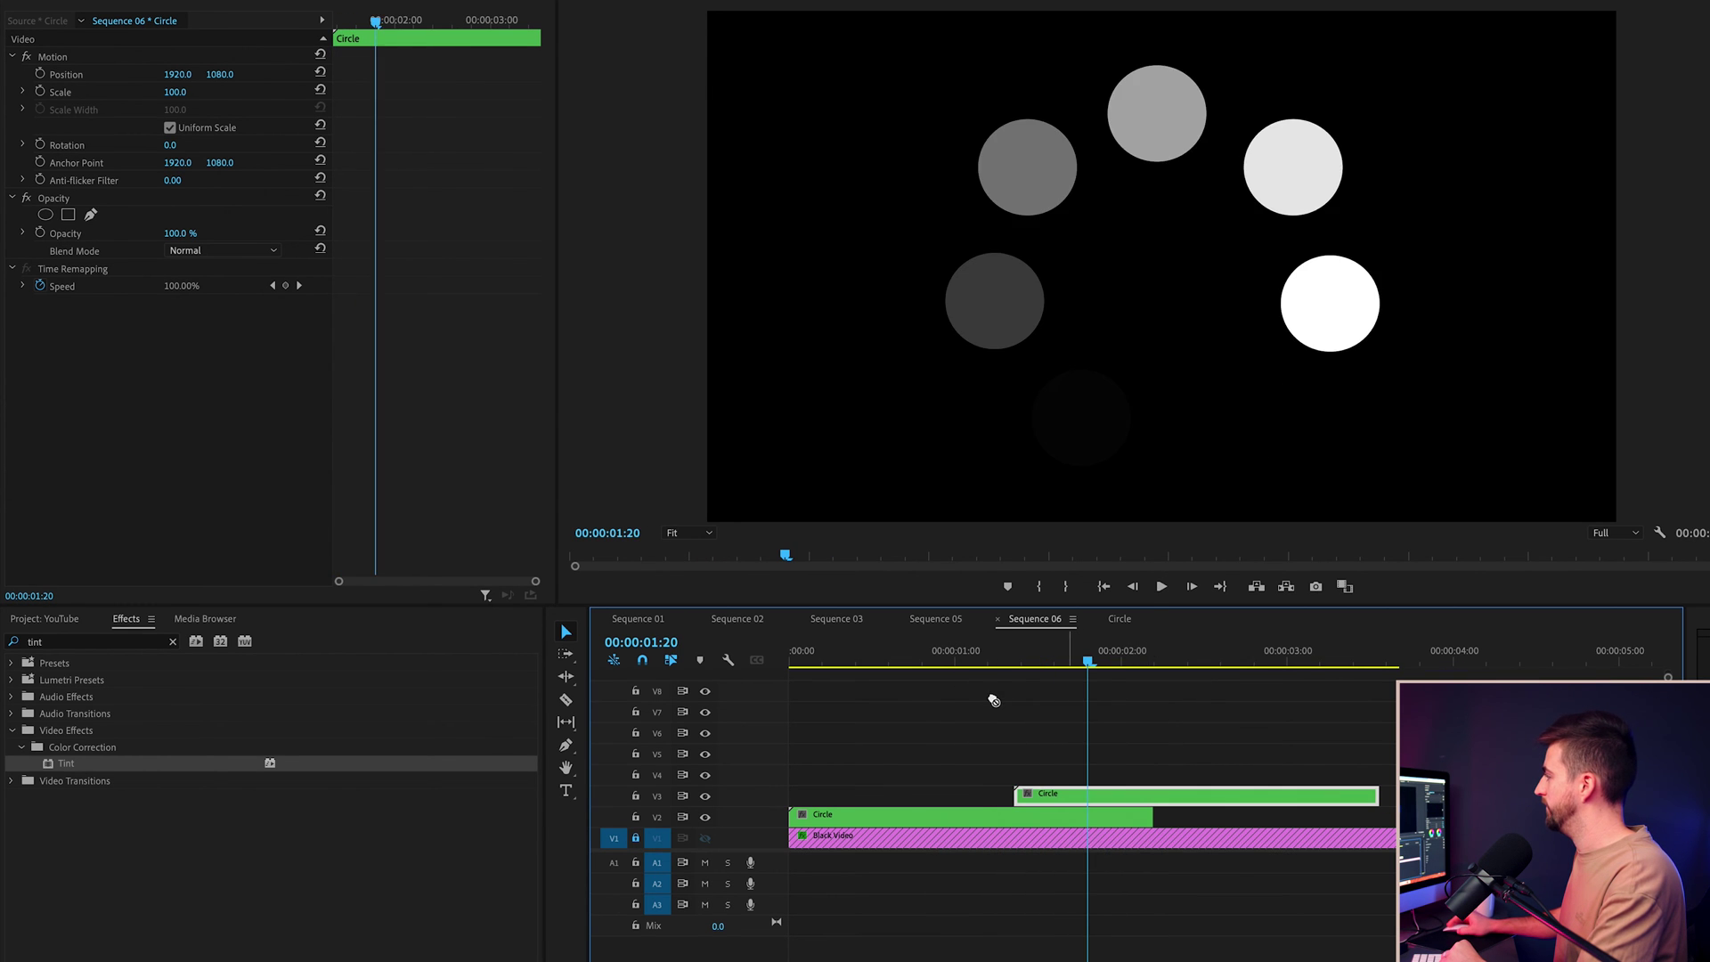
{"action": "left_click", "coordinate": [980, 661]}
{"action": "key", "text": "space"}
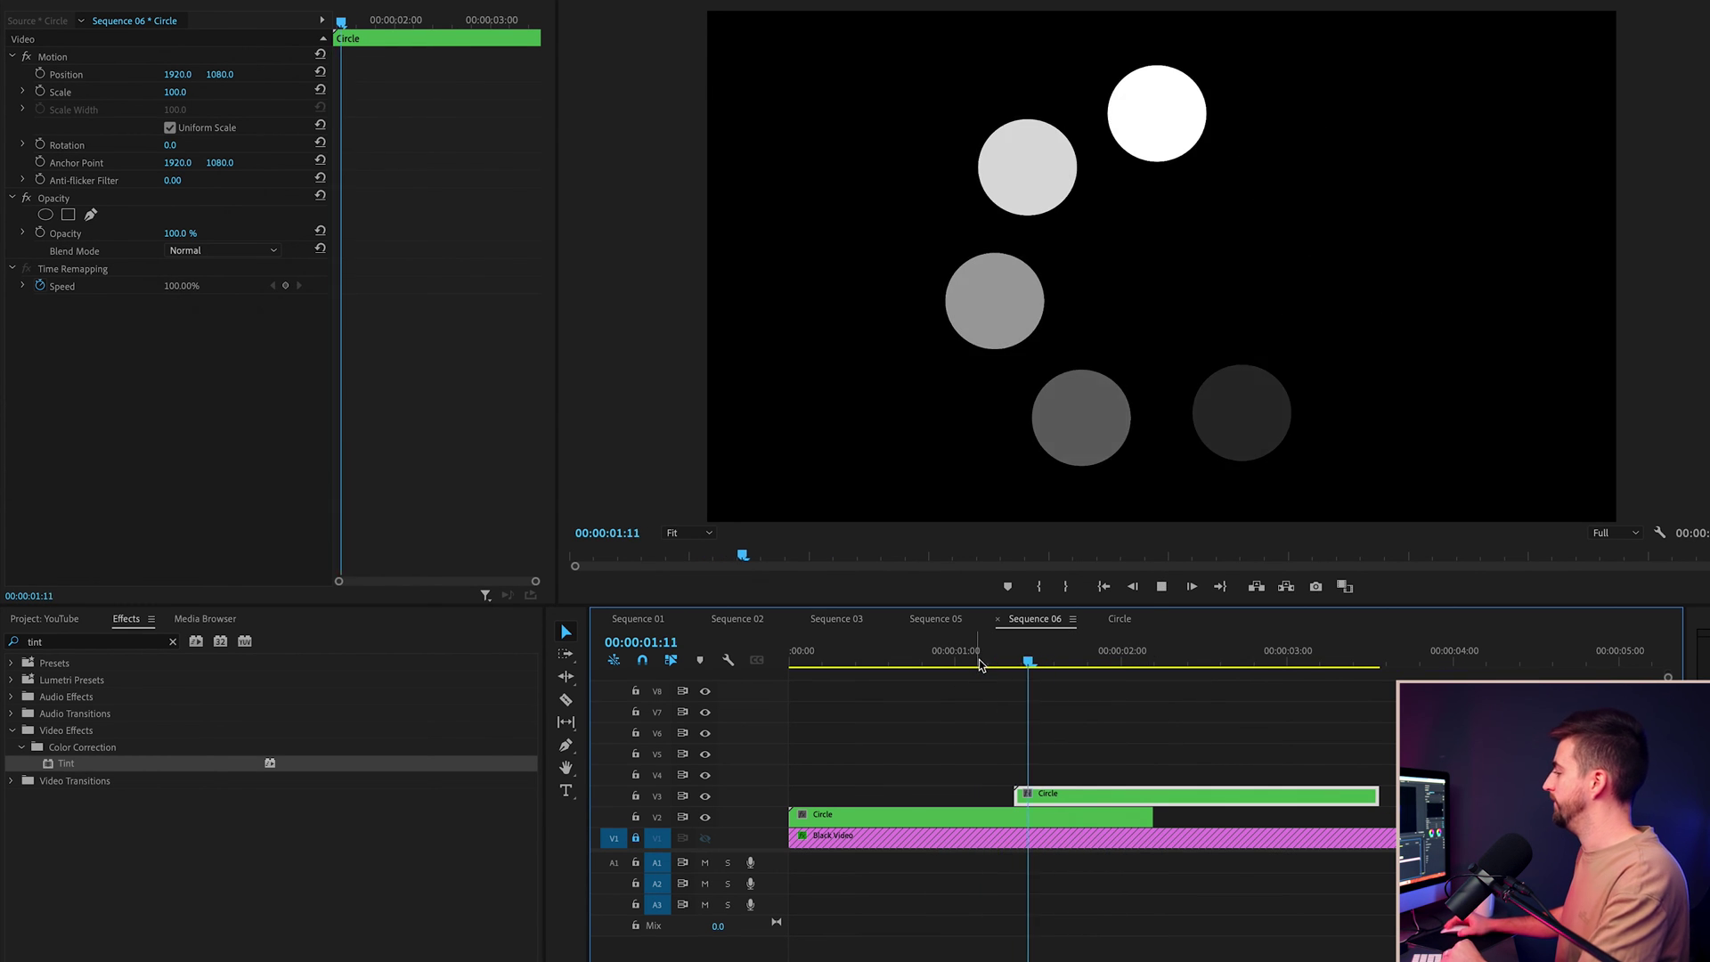
{"action": "left_click_drag", "start_coordinate": [987, 645], "coordinate": [633, 651]}
Step: Play the loop, then delete the Circle copy on V3
{"action": "key", "text": "space"}
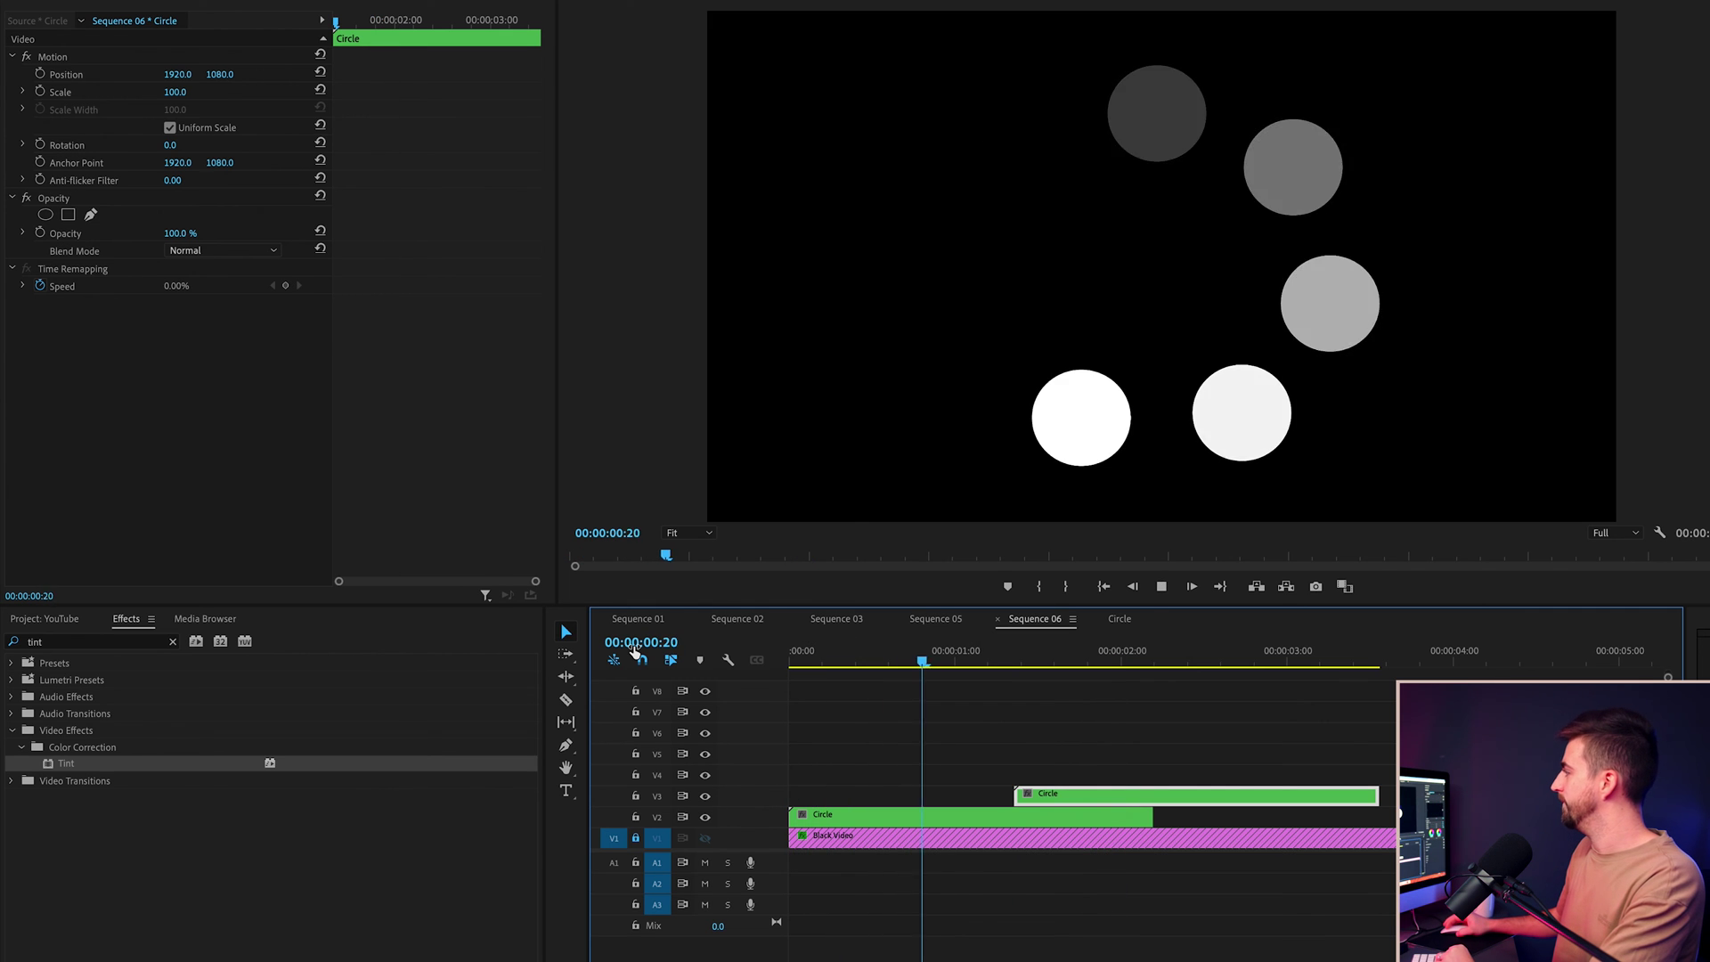
{"action": "key", "text": "space"}
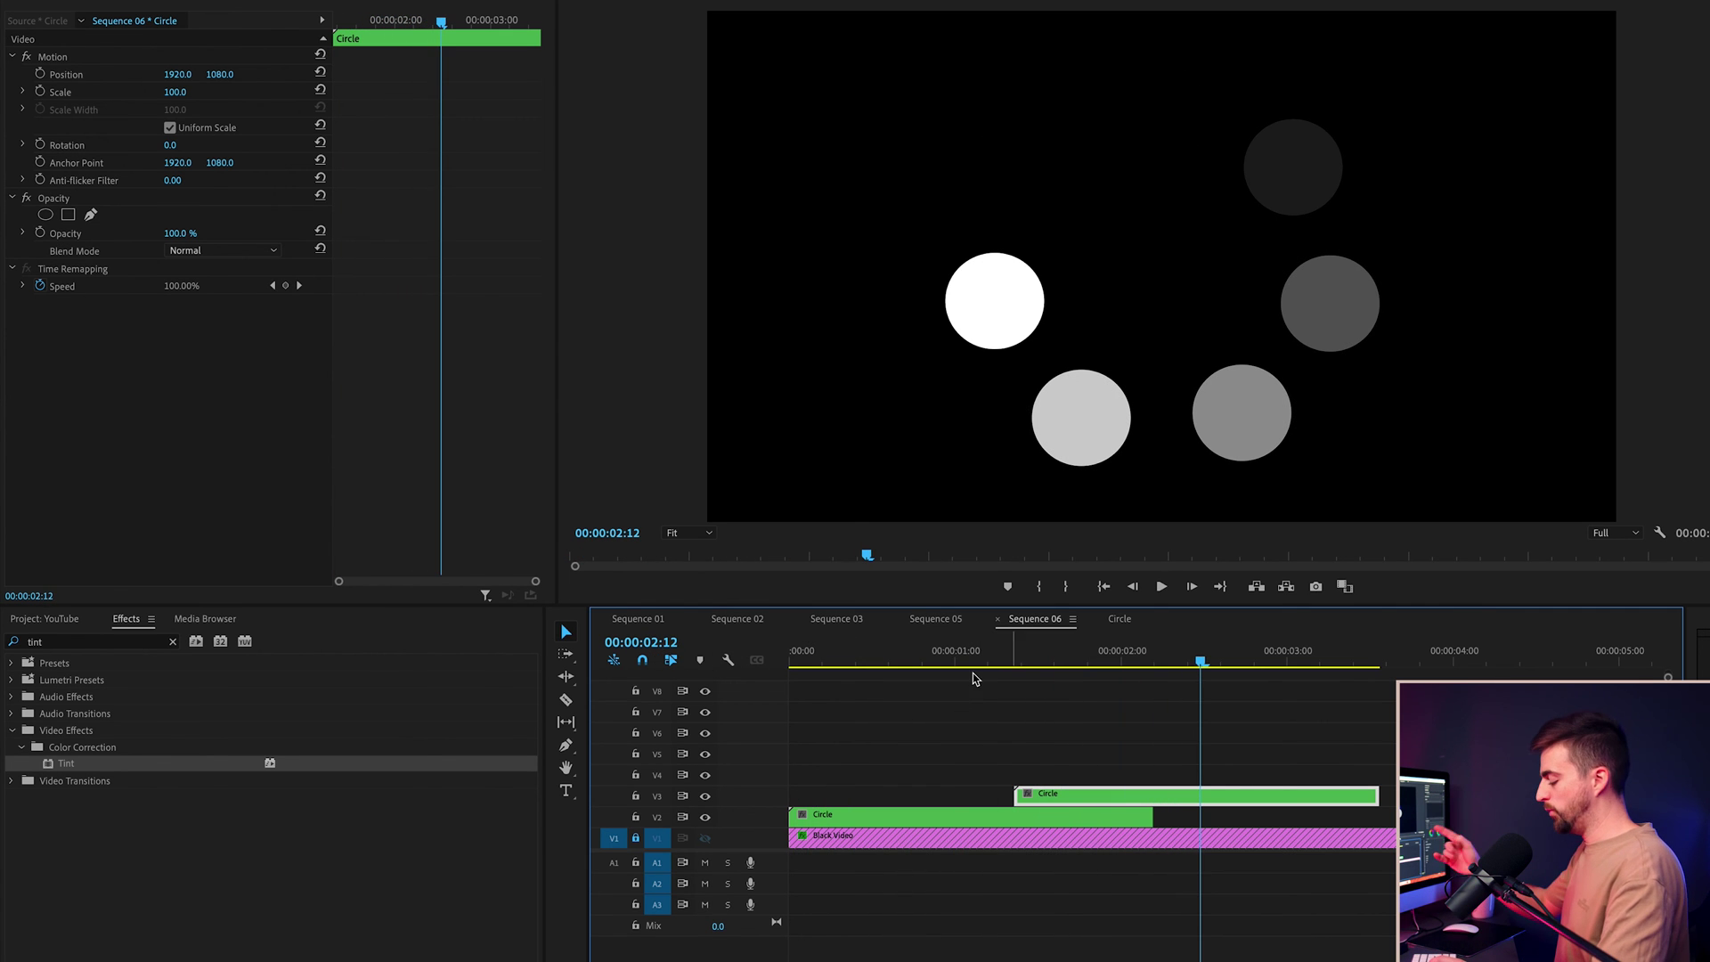
{"action": "left_click", "coordinate": [1034, 730]}
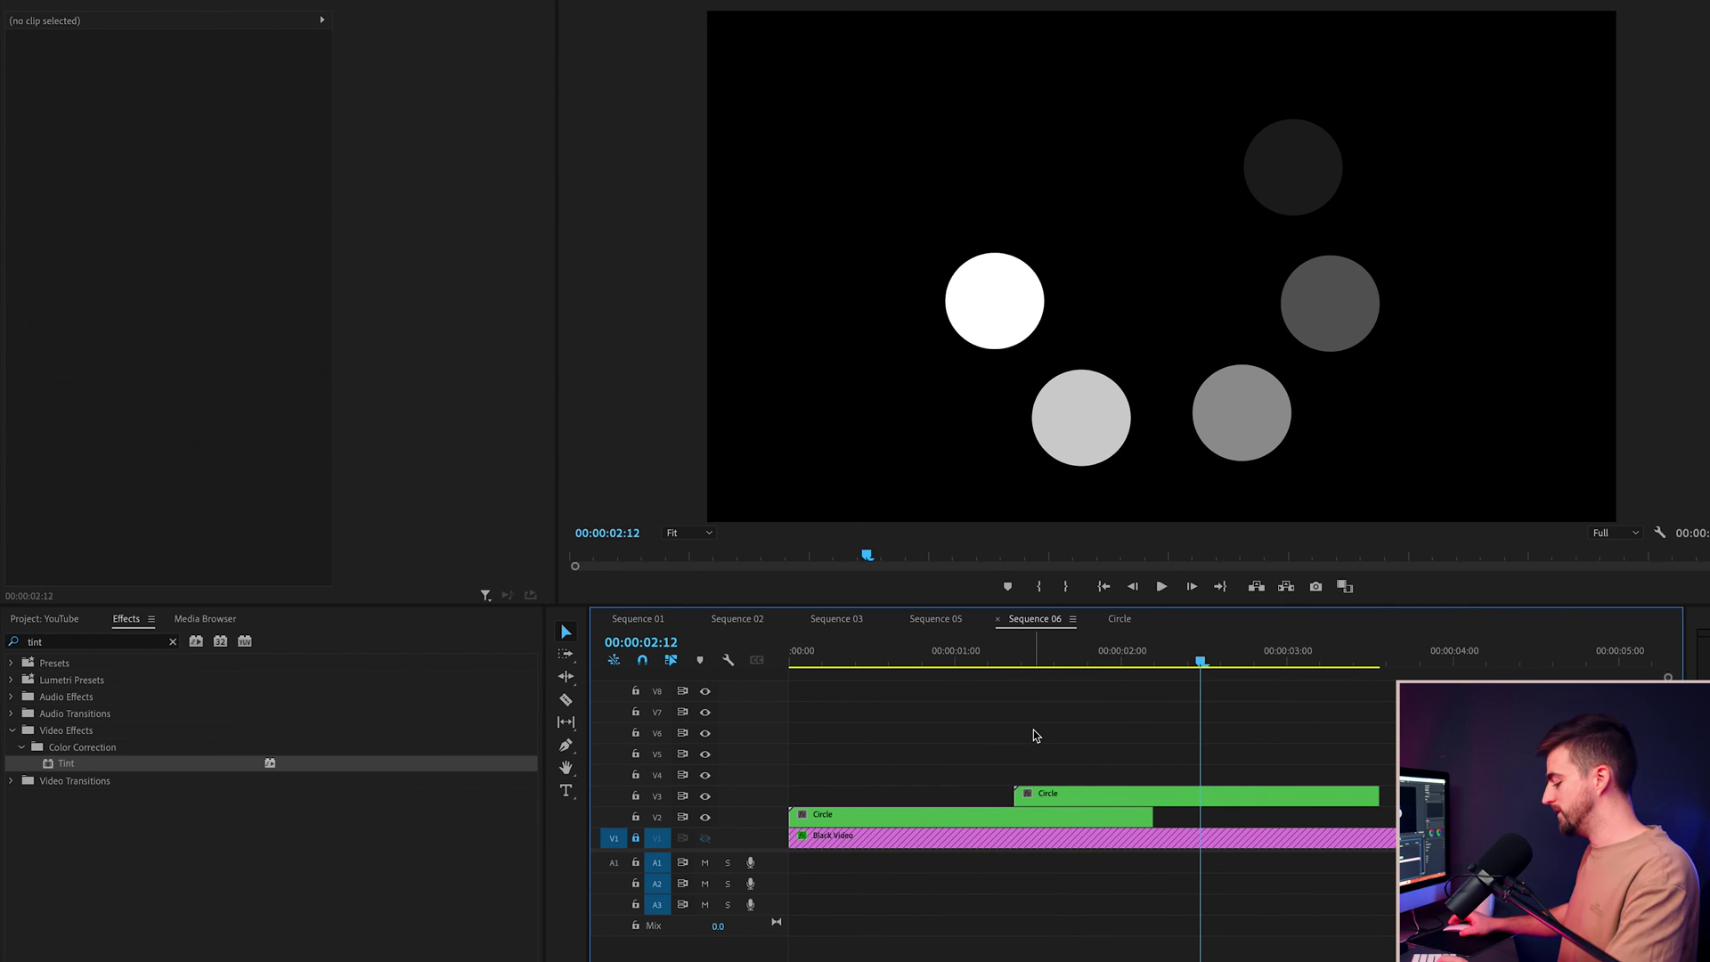
{"action": "key", "text": "c"}
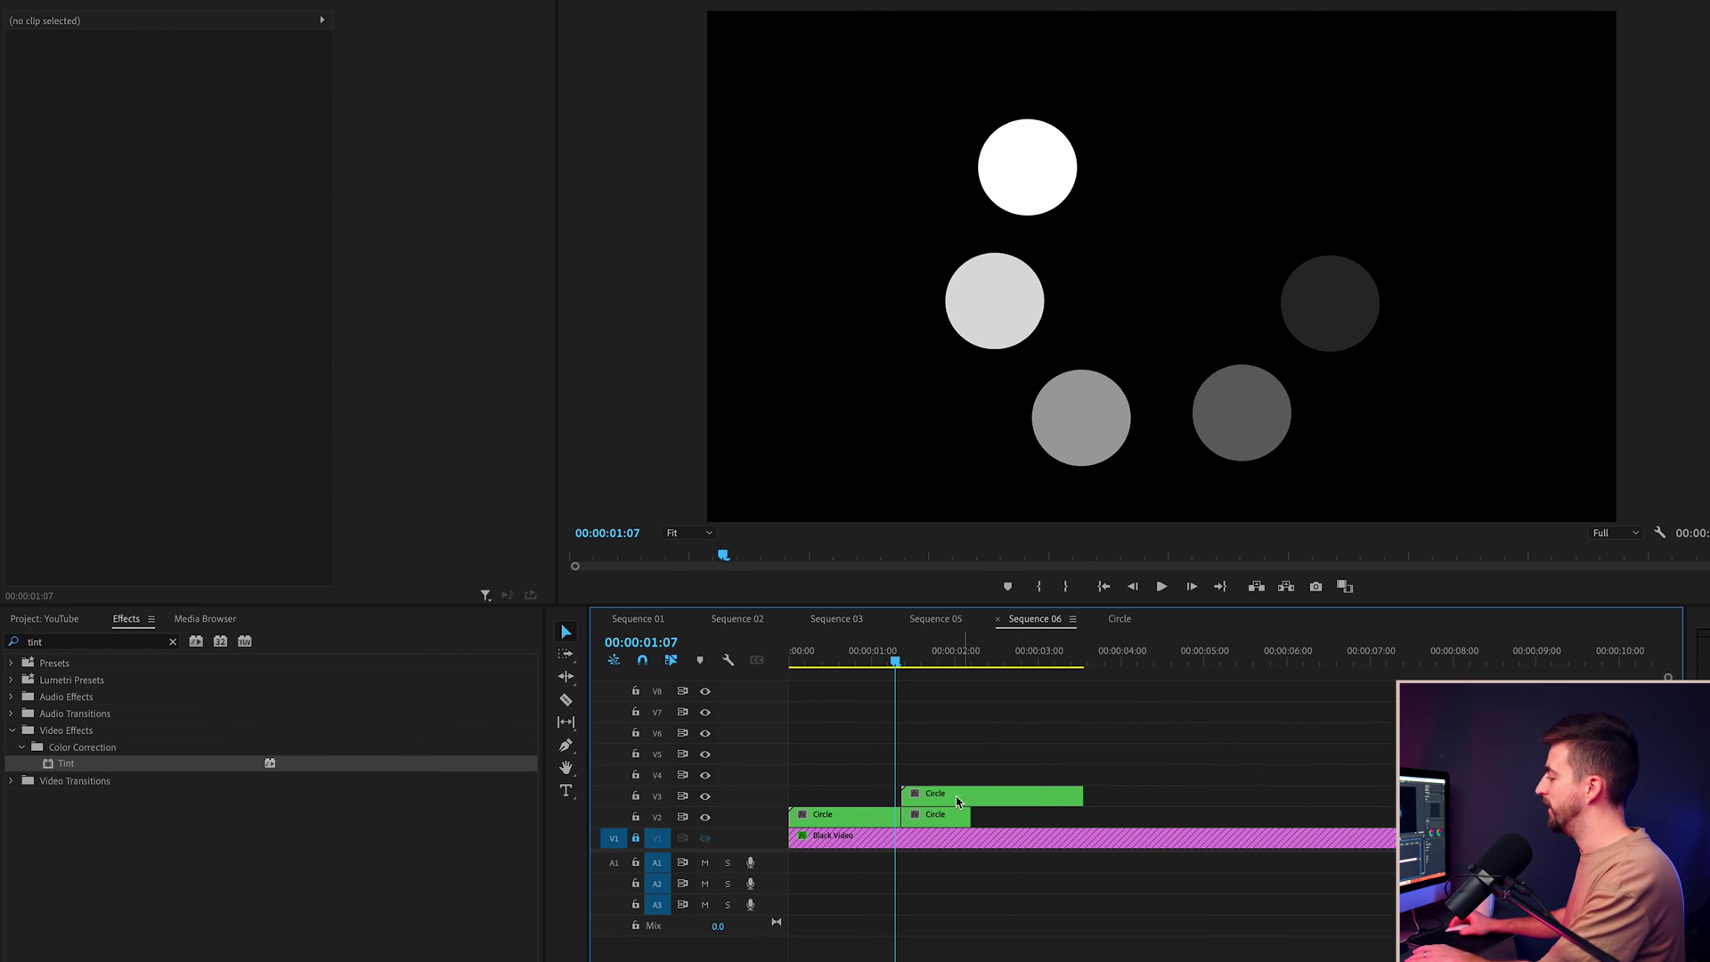
{"action": "left_click", "coordinate": [962, 795]}
{"action": "key", "text": "Delete"}
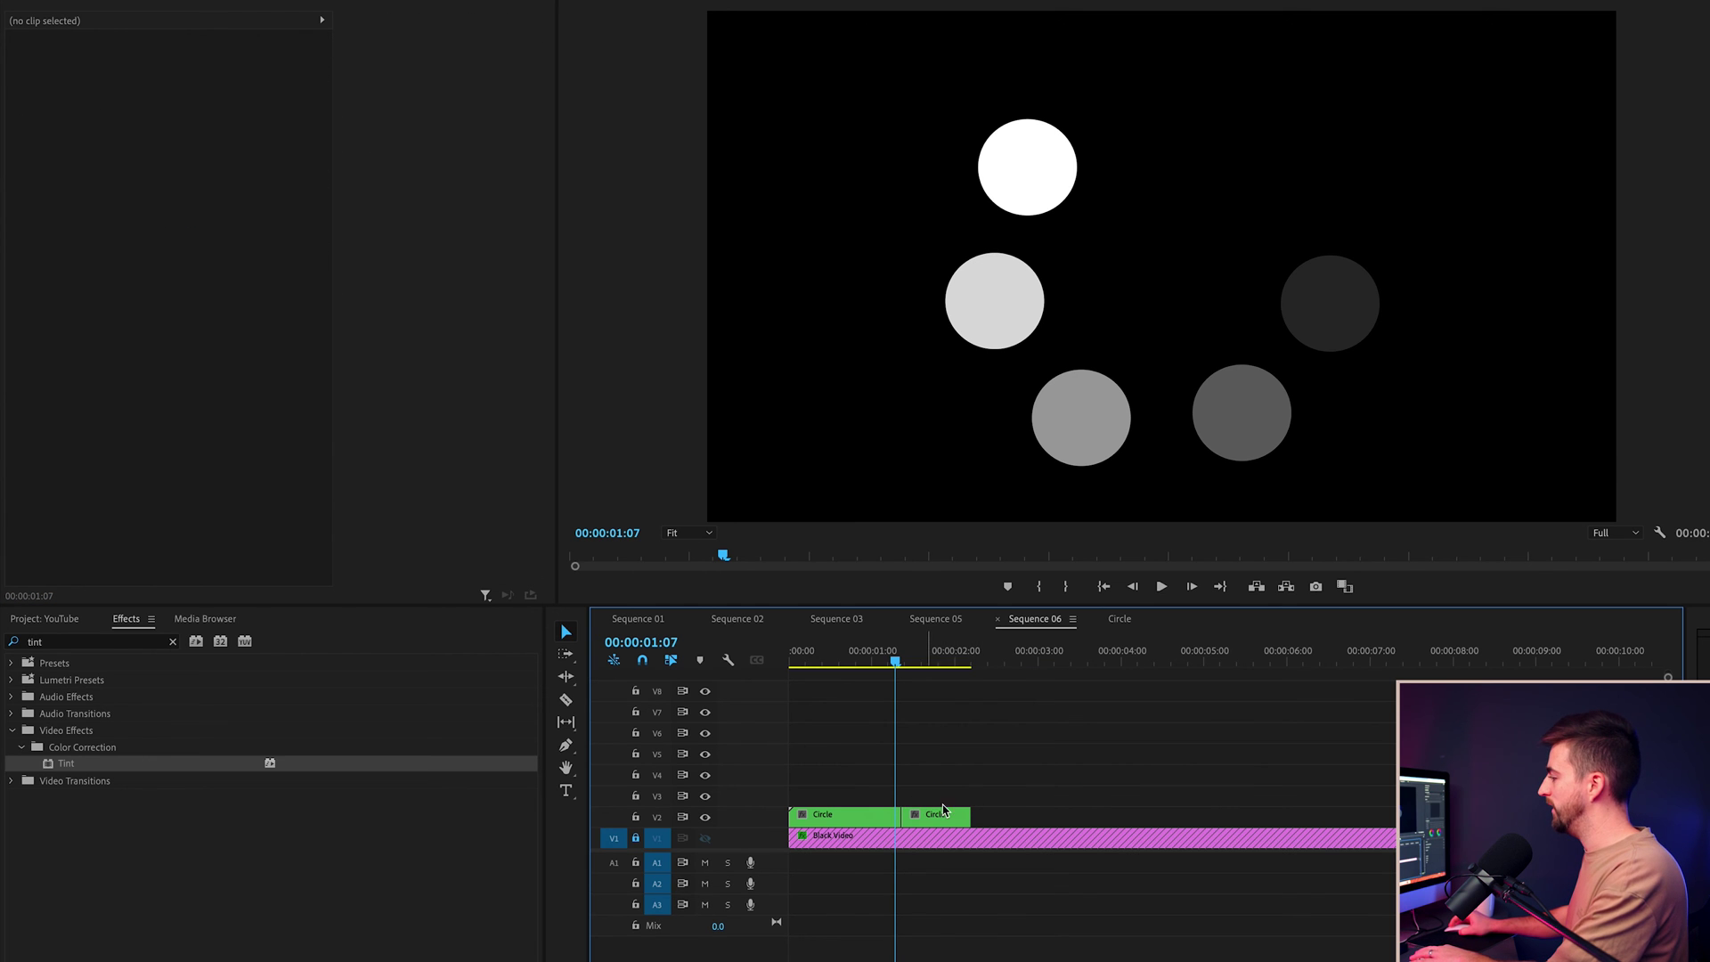
Step: Copy both V2 Circle pieces, paste them later, and move the pasted pair onto V3
{"action": "key", "text": "="}
{"action": "left_click_drag", "start_coordinate": [1112, 778], "coordinate": [955, 831]}
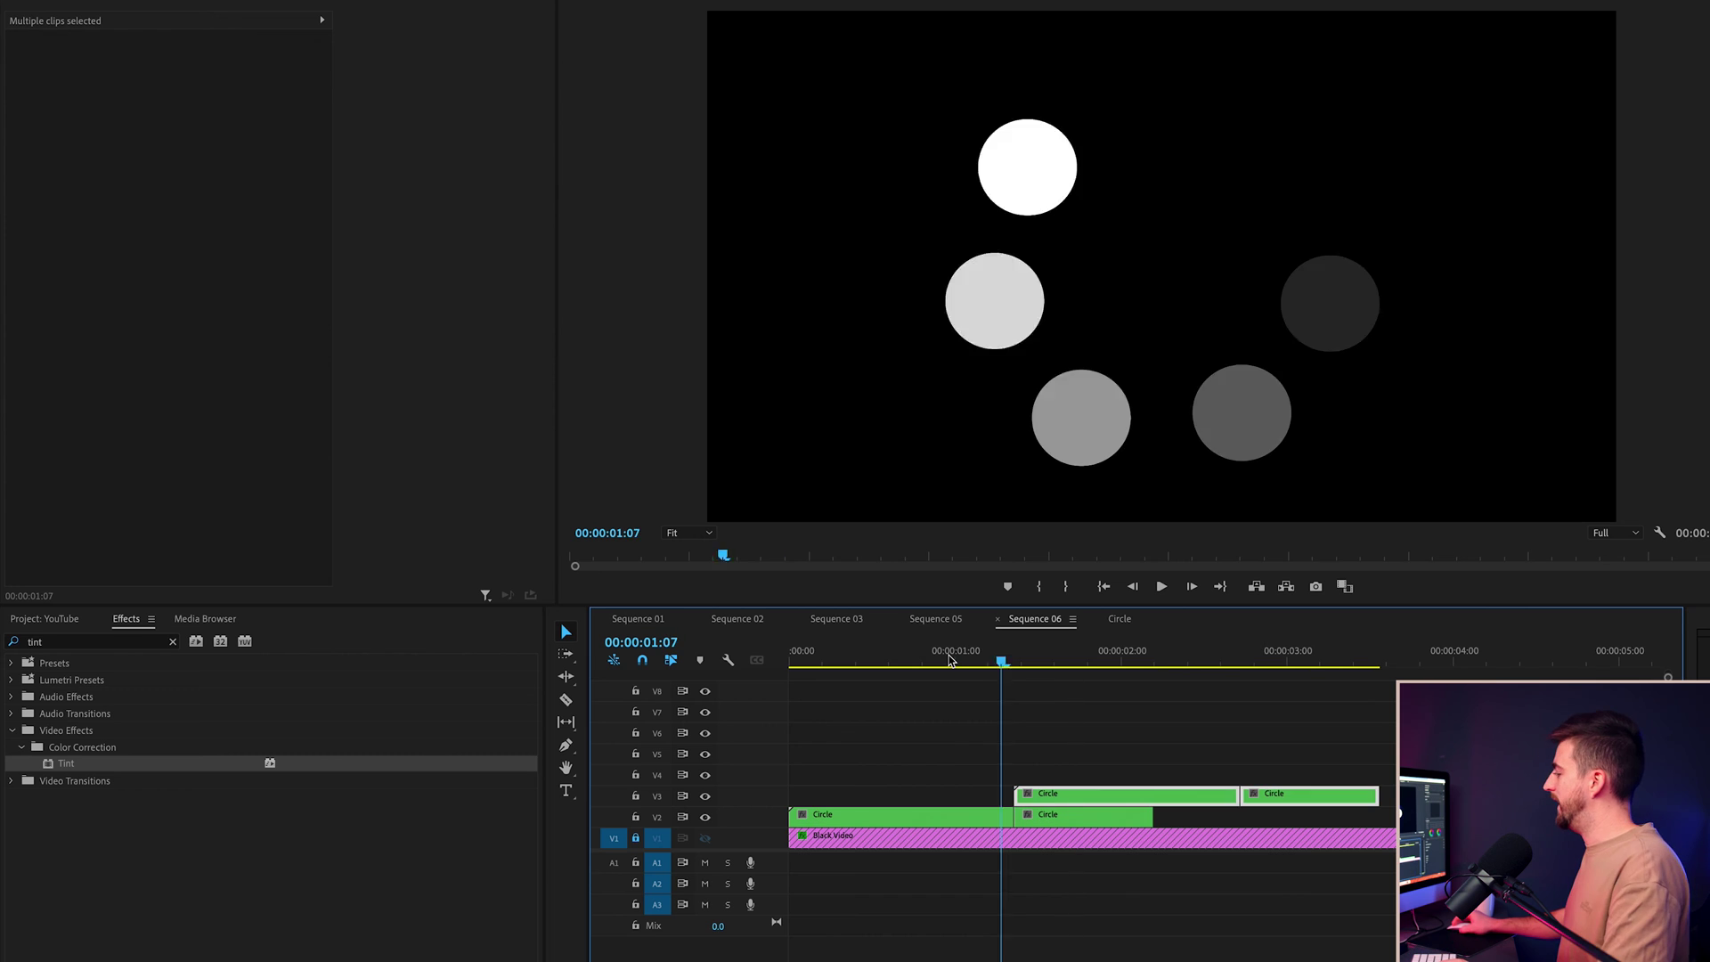
{"action": "left_click", "coordinate": [948, 656]}
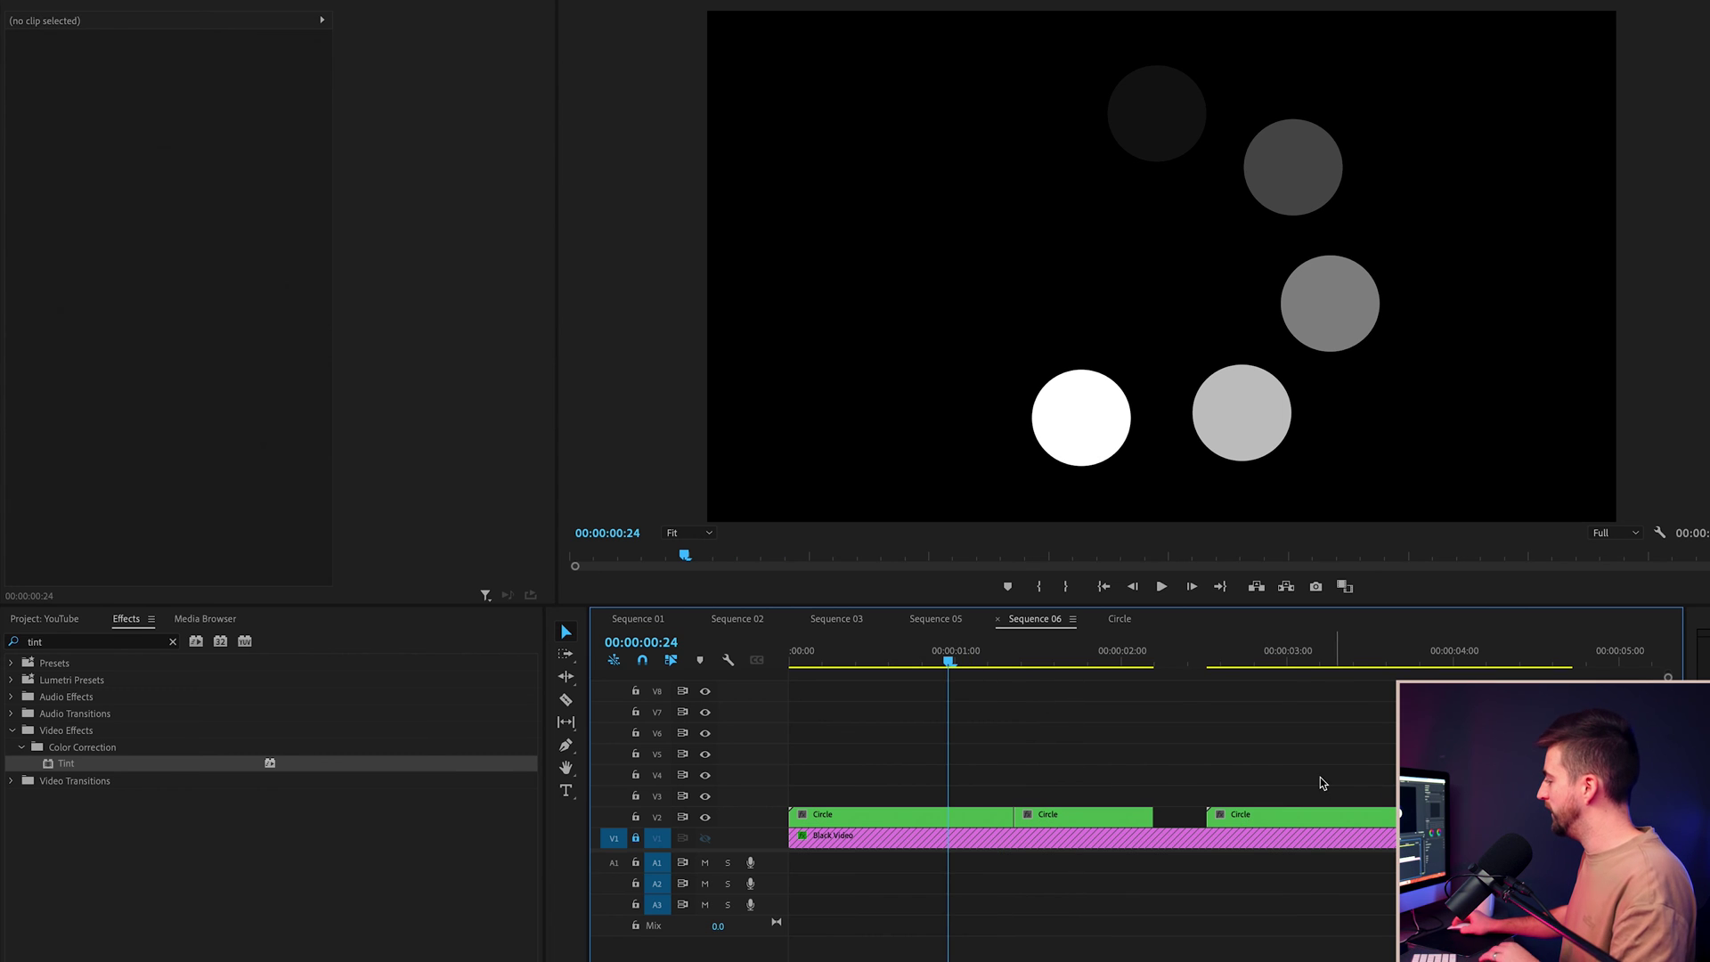
{"action": "left_click_drag", "start_coordinate": [1311, 775], "coordinate": [1533, 845]}
{"action": "left_click_drag", "start_coordinate": [1425, 846], "coordinate": [1425, 846]}
{"action": "left_click_drag", "start_coordinate": [1283, 818], "coordinate": [1093, 806]}
{"action": "key", "text": "-"}
{"action": "left_click_drag", "start_coordinate": [1201, 766], "coordinate": [951, 795]}
Step: Paste more Circle pairs, stacking each one track higher and later, up to V6
{"action": "left_click_drag", "start_coordinate": [1158, 657], "coordinate": [1210, 659]}
{"action": "key", "text": "b"}
{"action": "key", "text": "ctrl+v"}
{"action": "key", "text": "v"}
{"action": "left_click_drag", "start_coordinate": [1275, 821], "coordinate": [1076, 777]}
{"action": "key", "text": "ctrl+v"}
{"action": "left_click_drag", "start_coordinate": [1461, 818], "coordinate": [1192, 754]}
{"action": "key", "text": "ctrl+v"}
{"action": "key", "text": "-"}
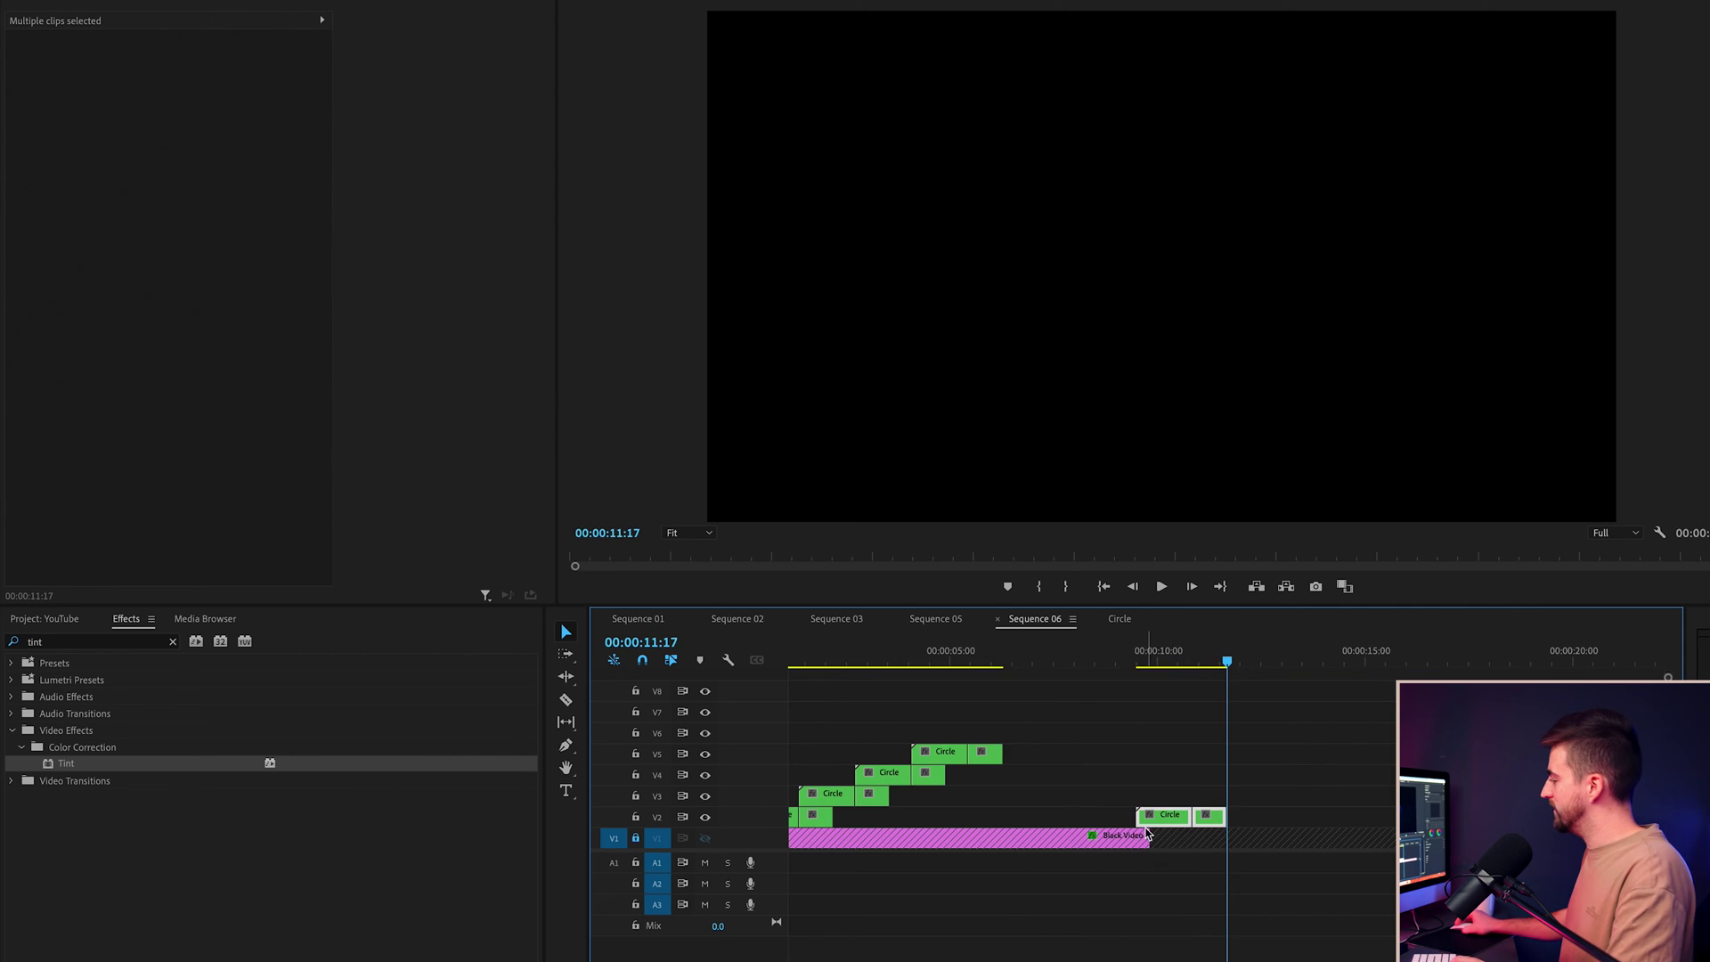
{"action": "left_click_drag", "start_coordinate": [1178, 818], "coordinate": [1011, 734]}
Step: Play the repeated dot loop, then select all Circle clips and the Black Video
{"action": "key", "text": "Home"}
{"action": "key", "text": "space"}
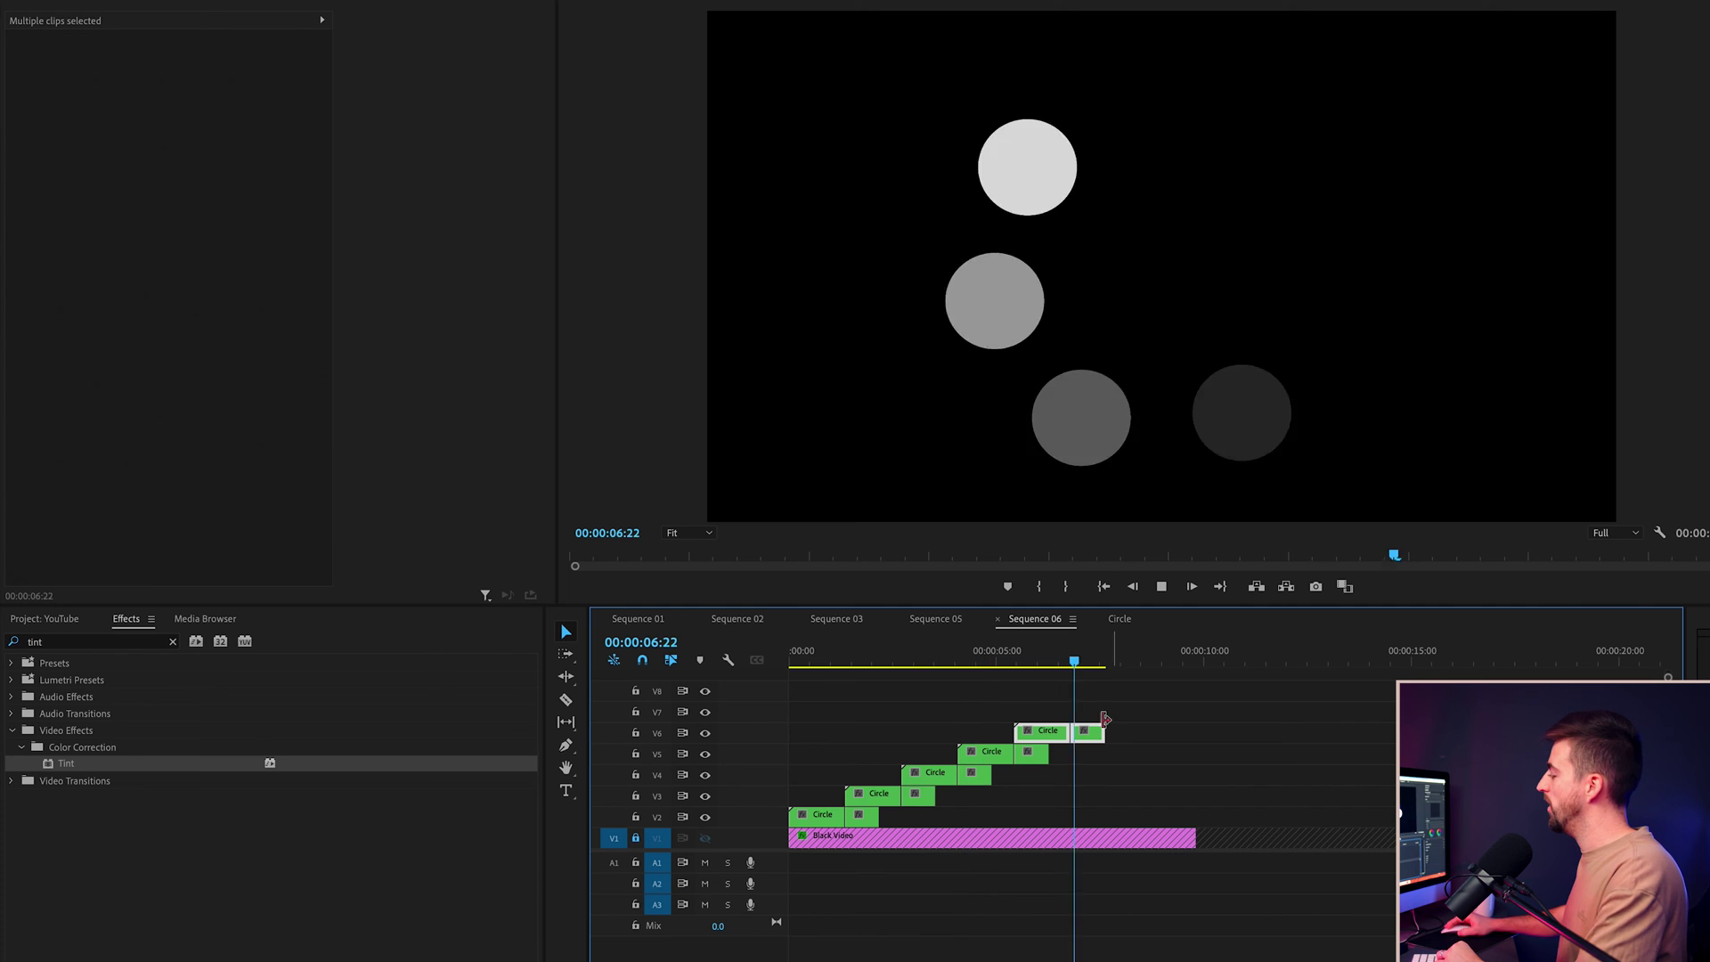
{"action": "left_click_drag", "start_coordinate": [1084, 663], "coordinate": [676, 682]}
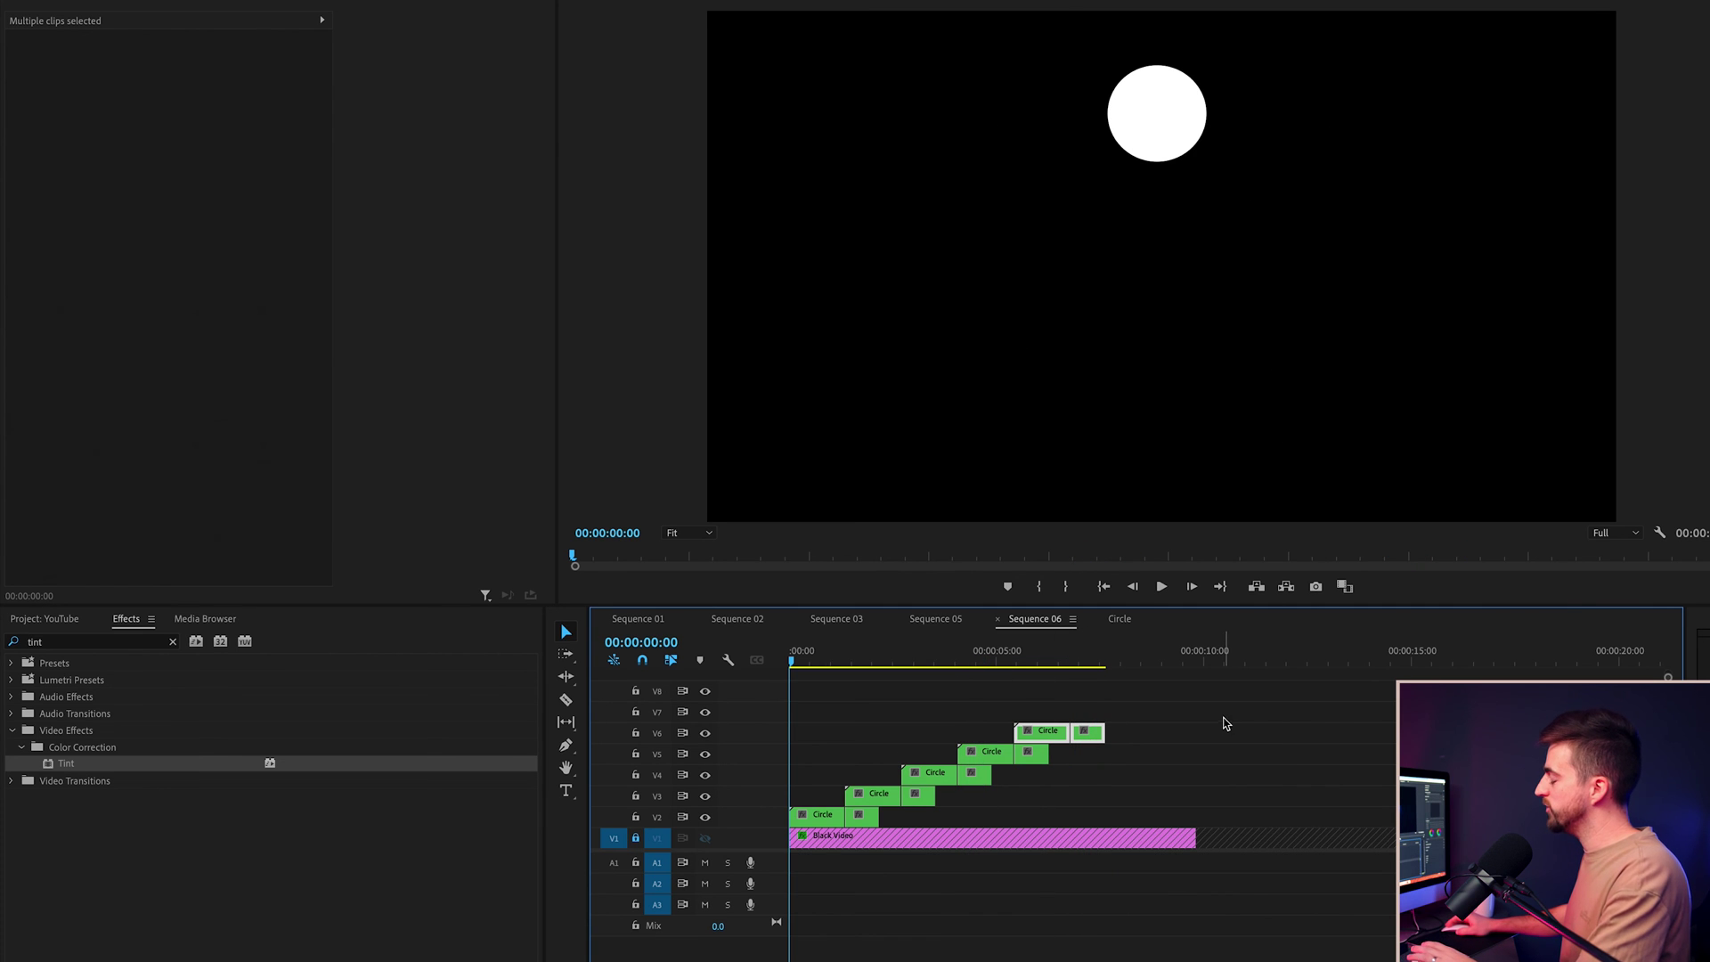
{"action": "left_click_drag", "start_coordinate": [1208, 712], "coordinate": [712, 846]}
Step: Nest the selected clips into Nested Sequence 03
{"action": "right_click", "coordinate": [826, 822]}
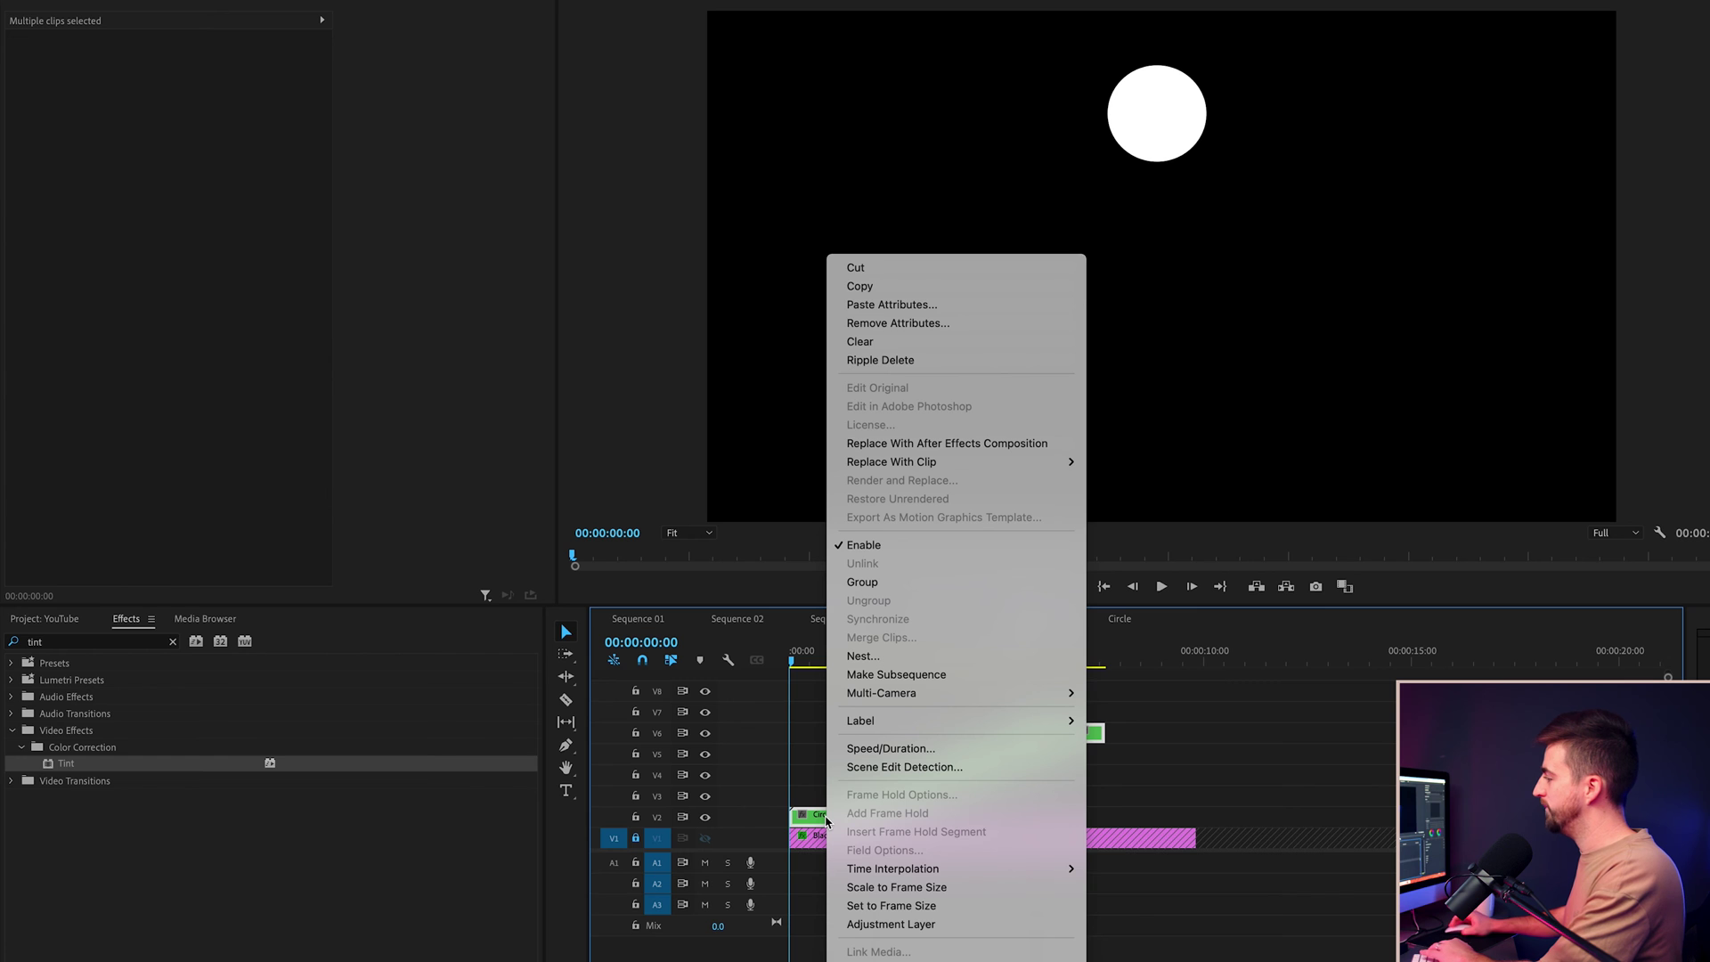
{"action": "left_click", "coordinate": [911, 655]}
{"action": "key", "text": "Return"}
{"action": "left_click", "coordinate": [911, 816]}
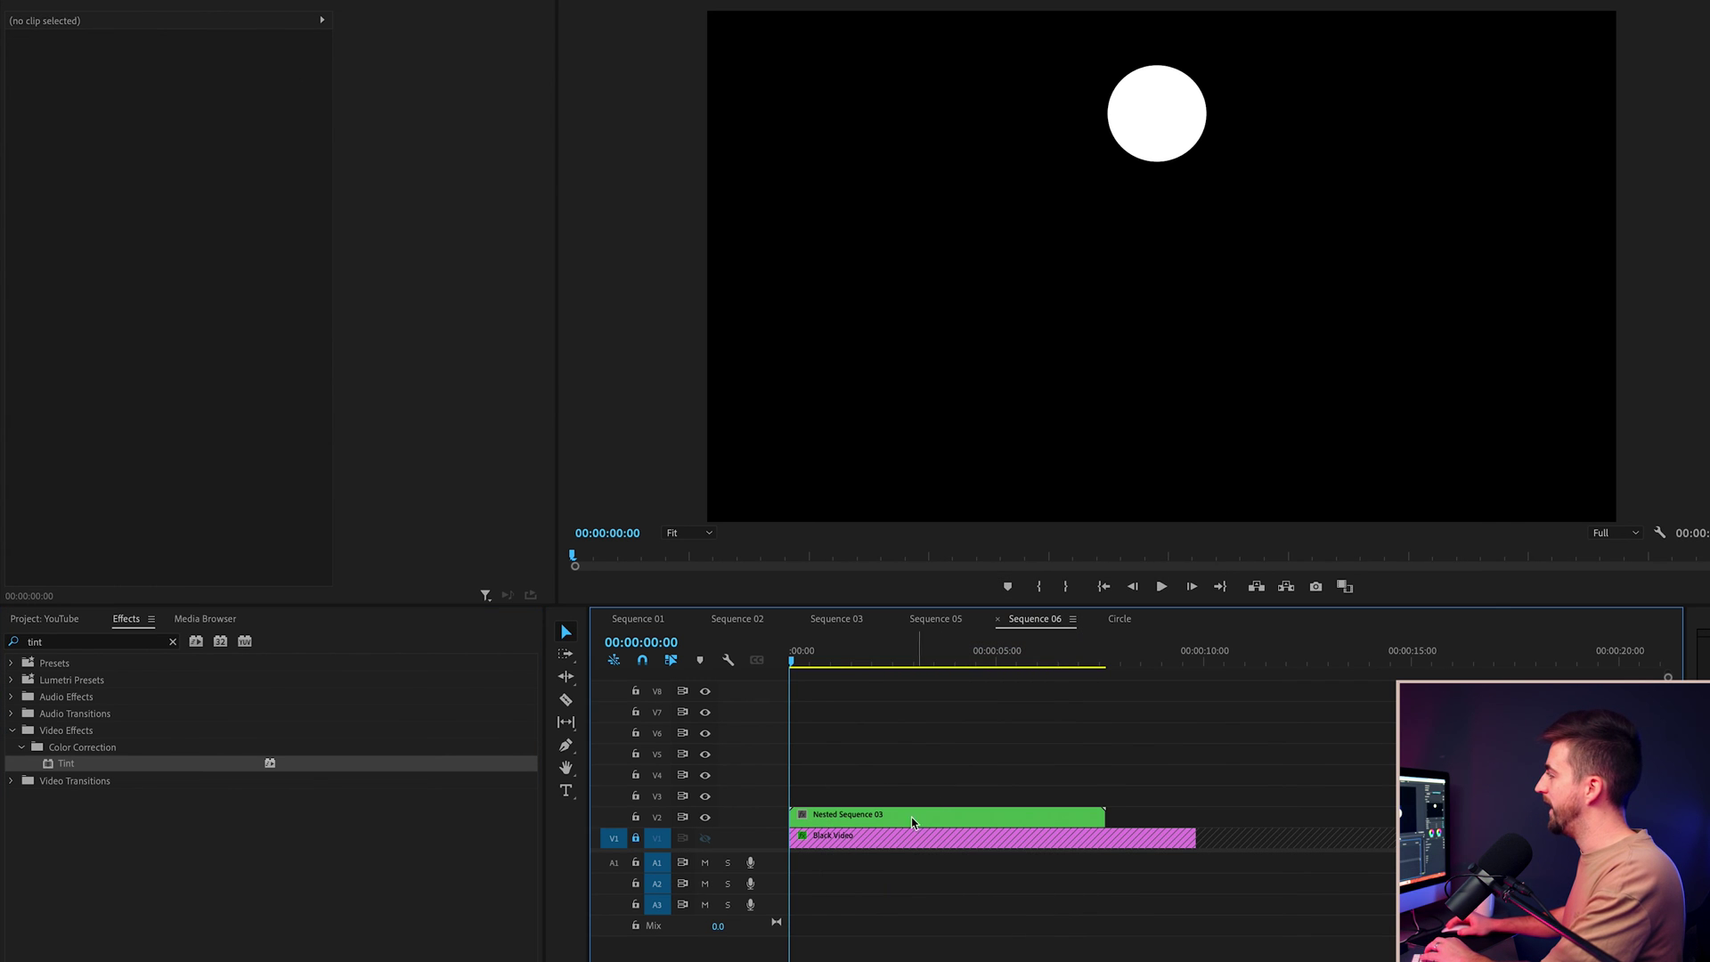
{"action": "left_click", "coordinate": [890, 664]}
{"action": "left_click_drag", "start_coordinate": [892, 664], "coordinate": [881, 664]}
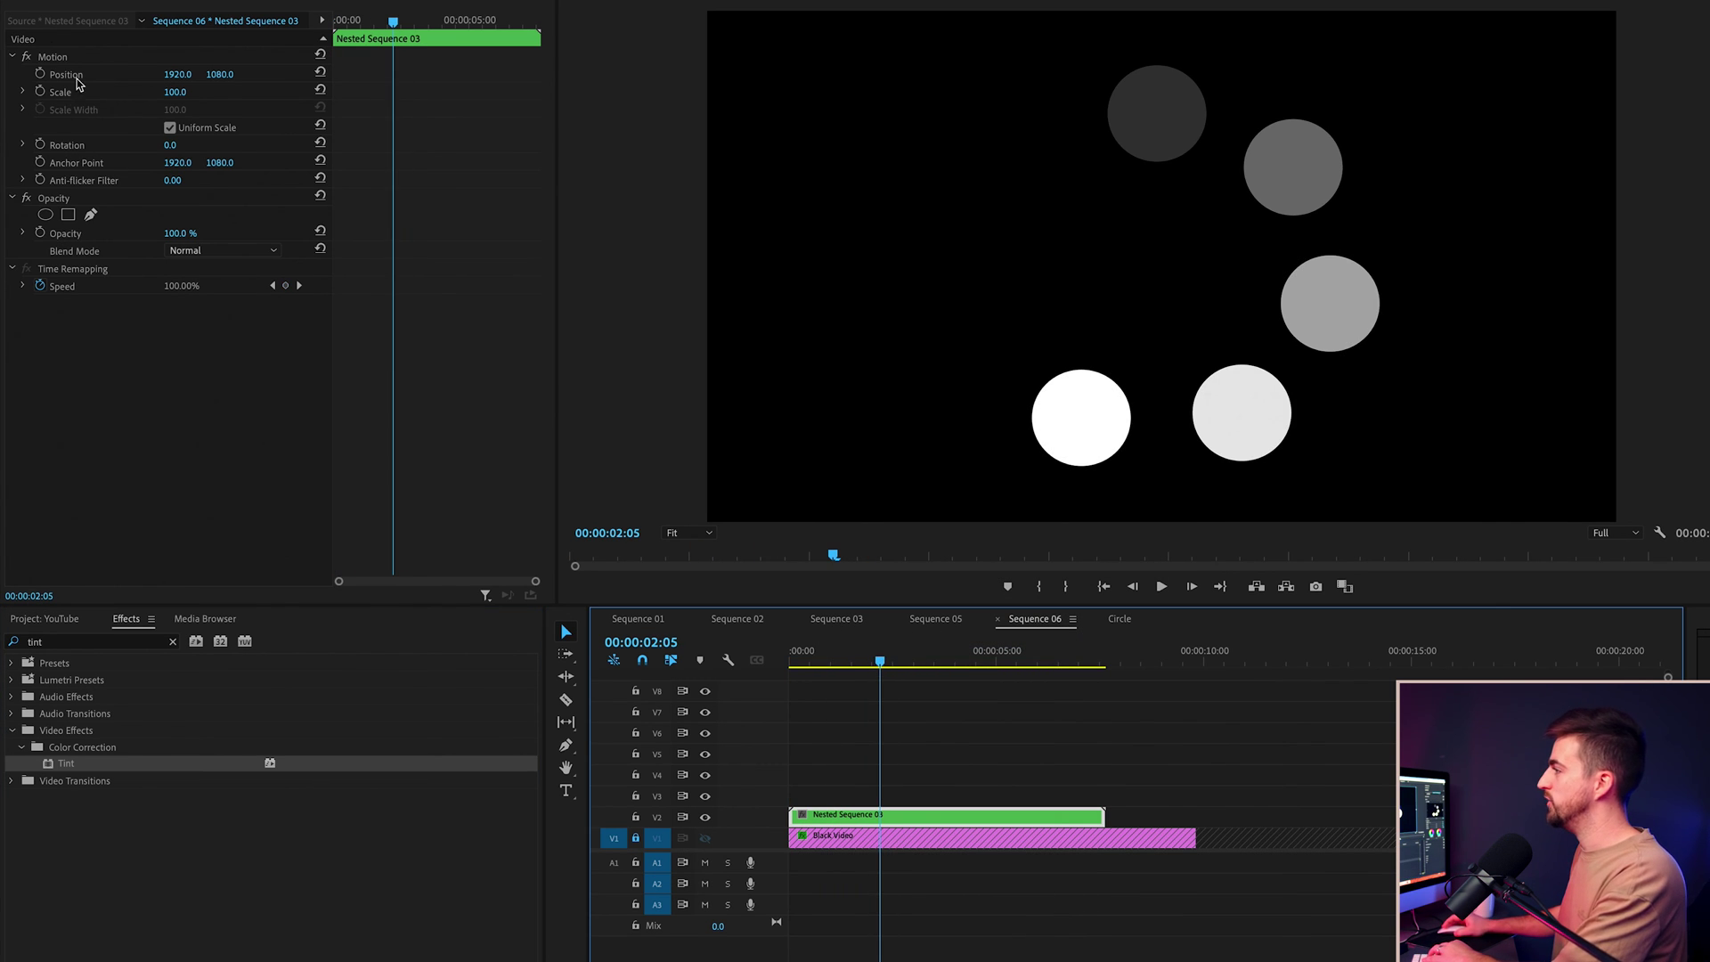
Step: Scale the nested clip down to 10 and preview the small spinner
{"action": "left_click", "coordinate": [53, 53]}
{"action": "left_click_drag", "start_coordinate": [175, 92], "coordinate": [96, 92]}
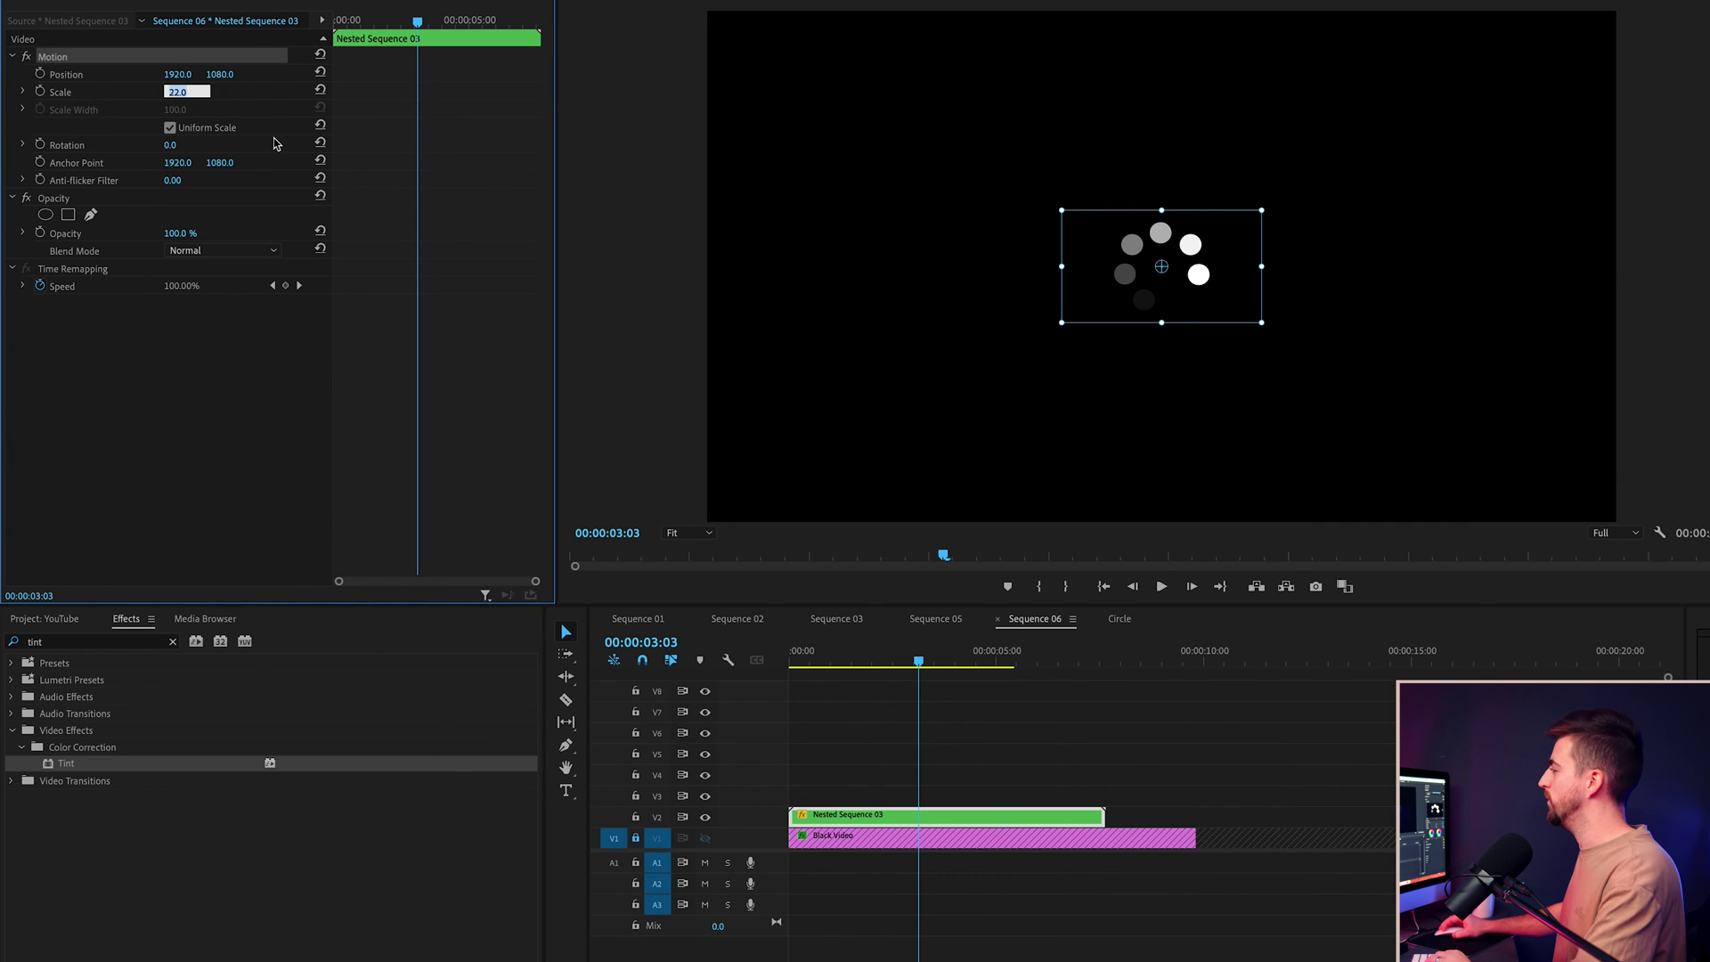
{"action": "left_click", "coordinate": [276, 143]}
{"action": "left_click_drag", "start_coordinate": [173, 92], "coordinate": [167, 91]}
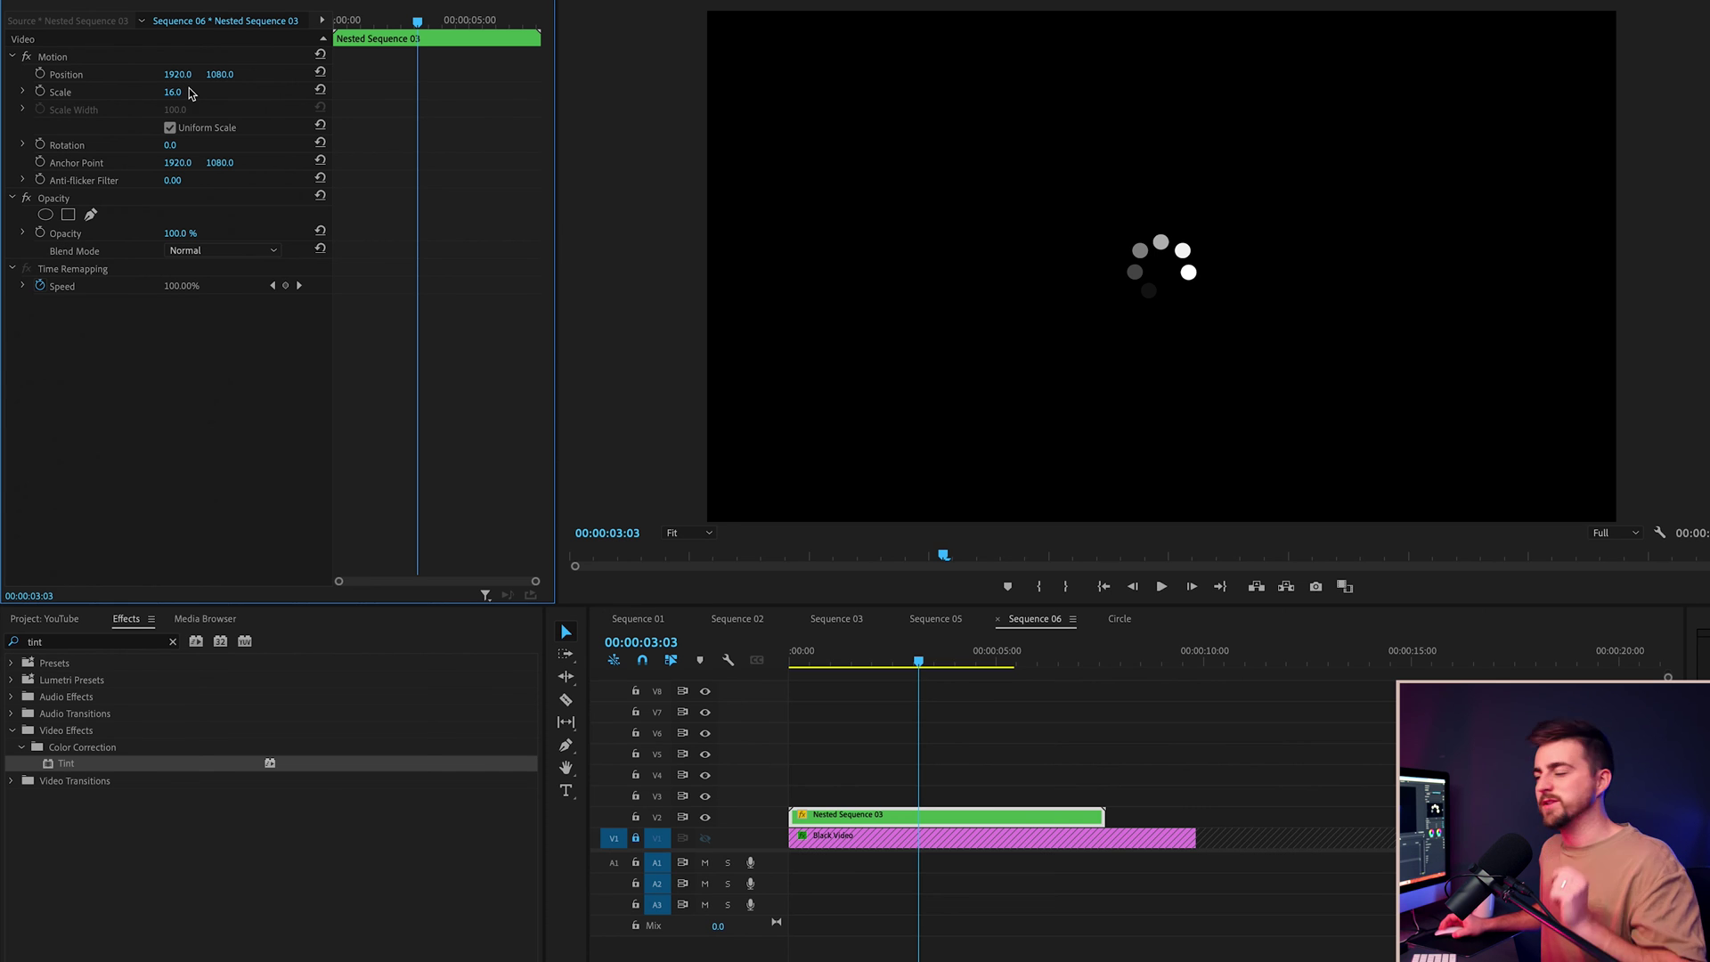
{"action": "key", "text": "space"}
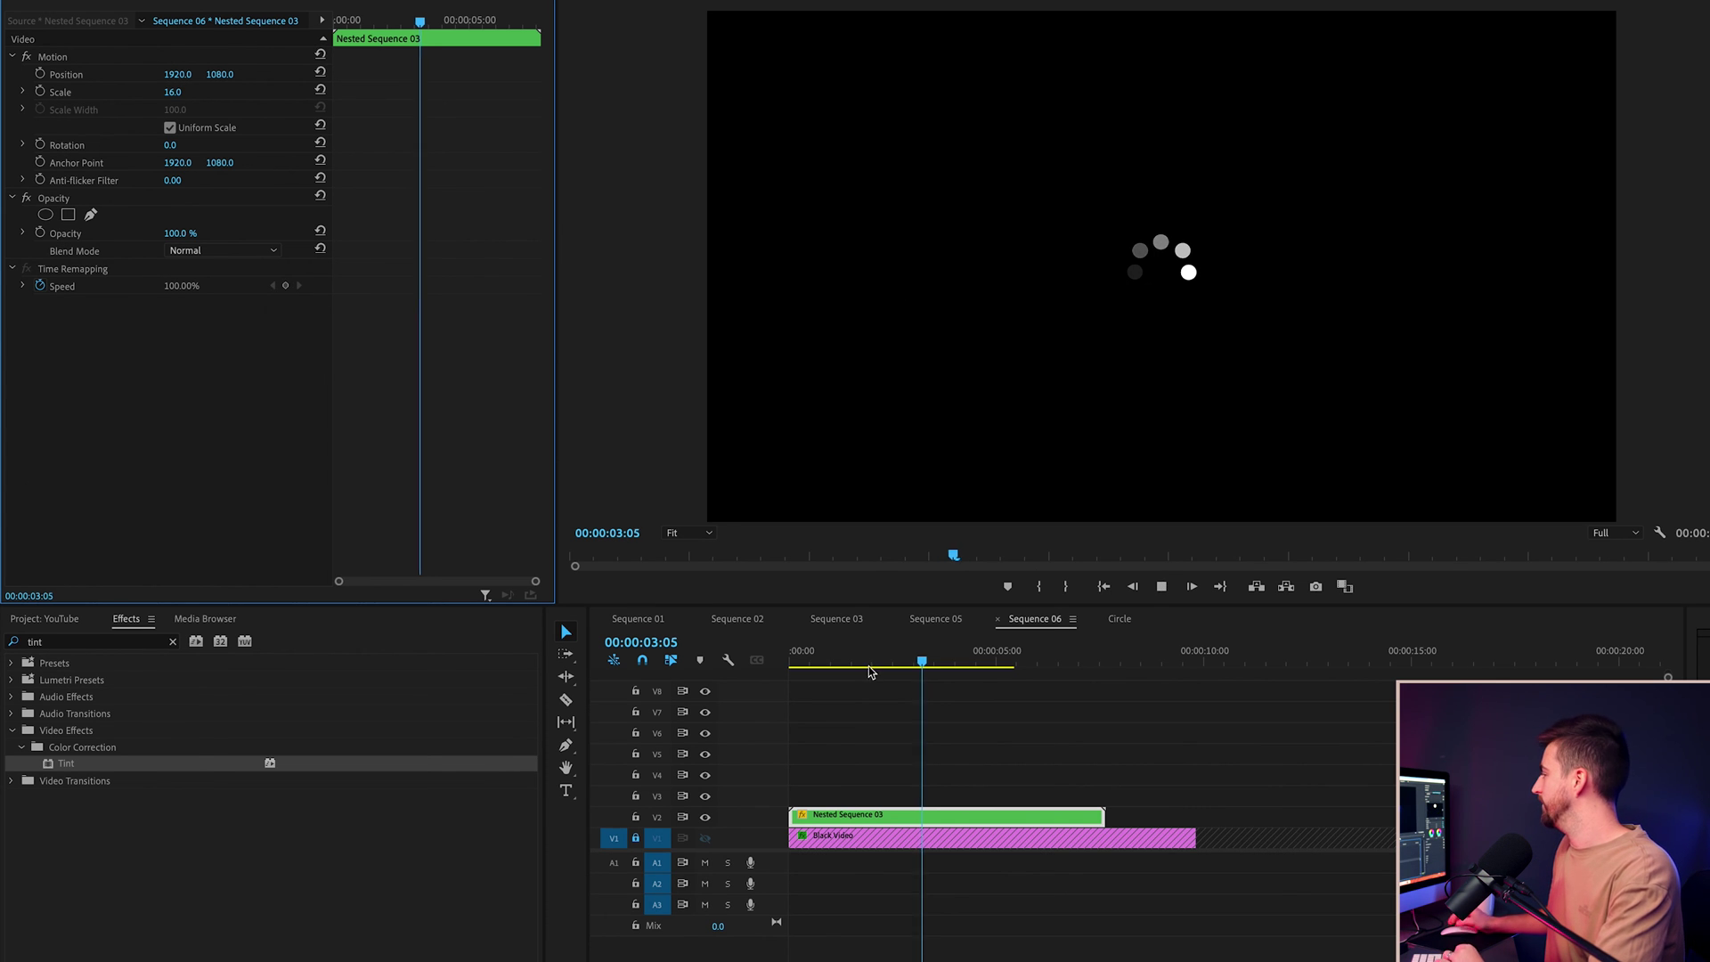
{"action": "left_click_drag", "start_coordinate": [912, 657], "coordinate": [500, 659]}
{"action": "key", "text": "space"}
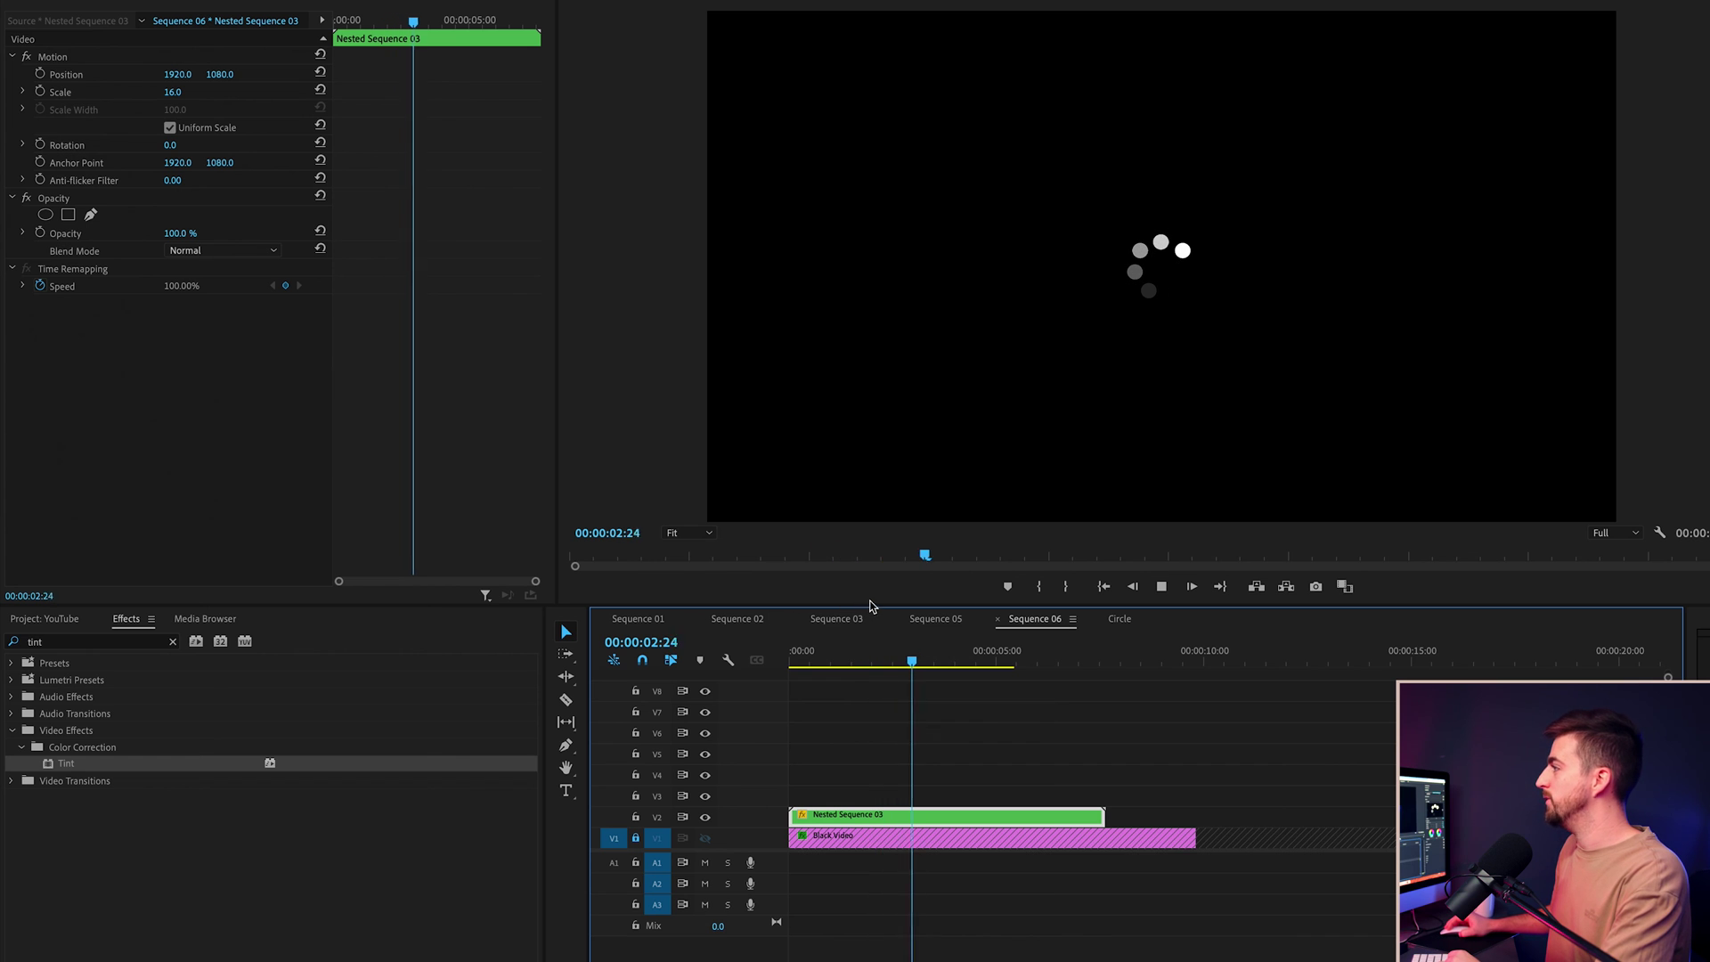
{"action": "key", "text": "space"}
{"action": "left_click_drag", "start_coordinate": [179, 93], "coordinate": [171, 94]}
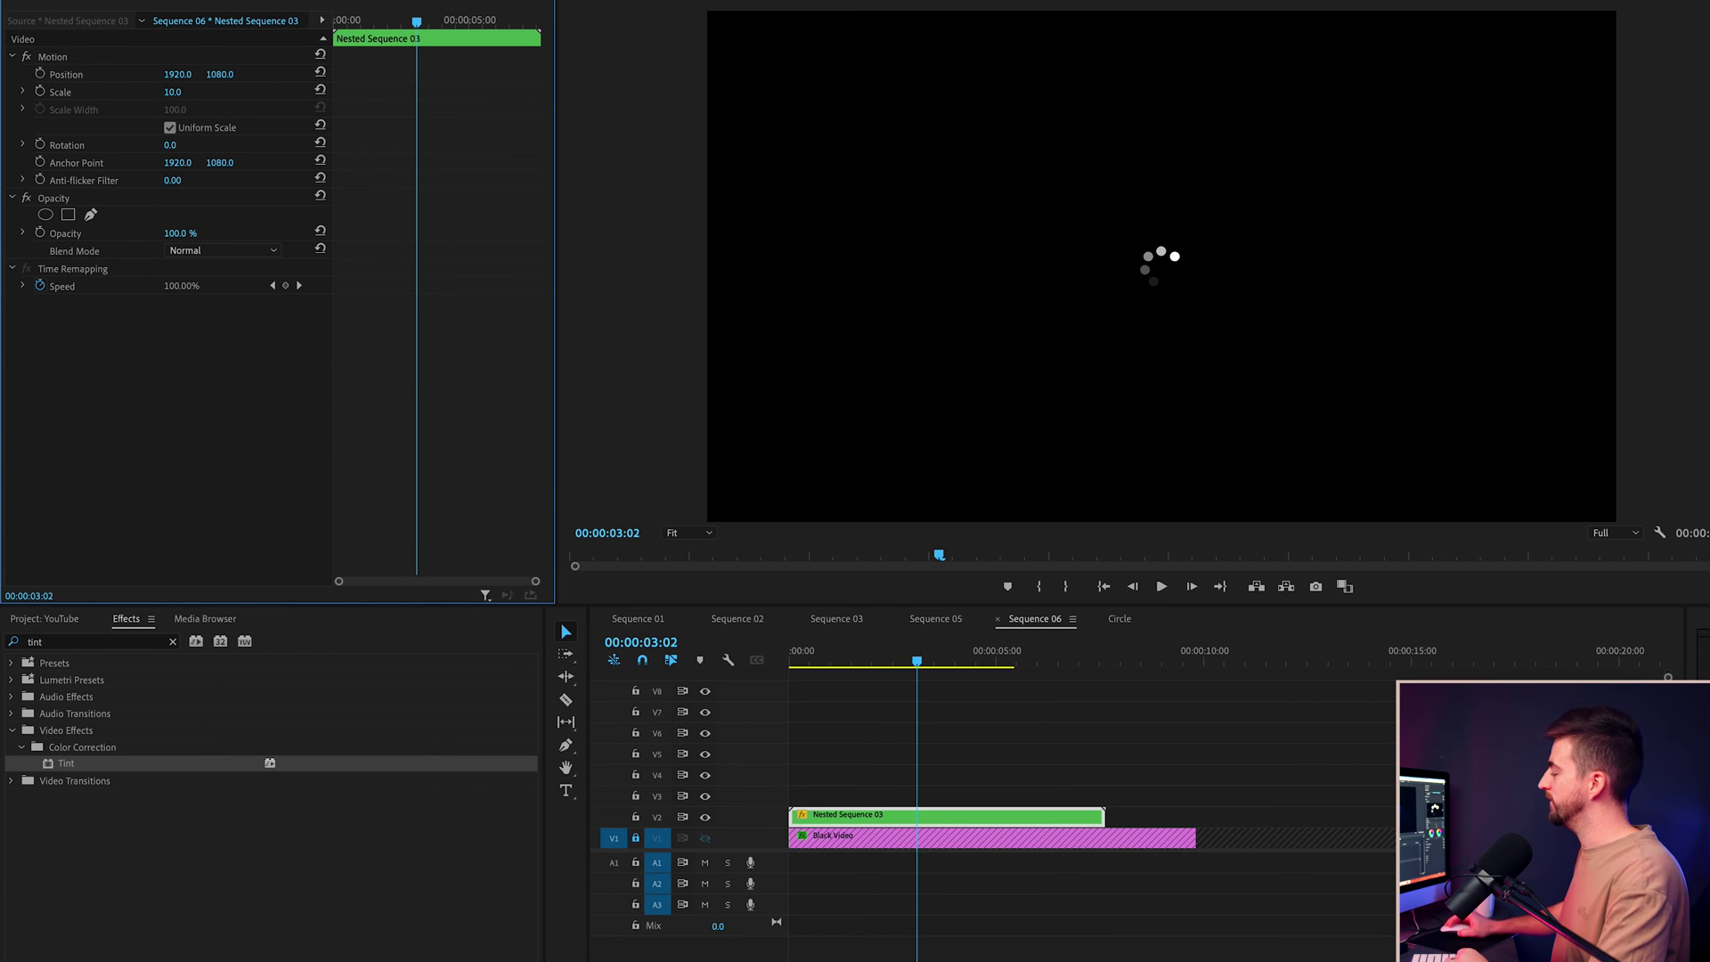
{"action": "key", "text": "space"}
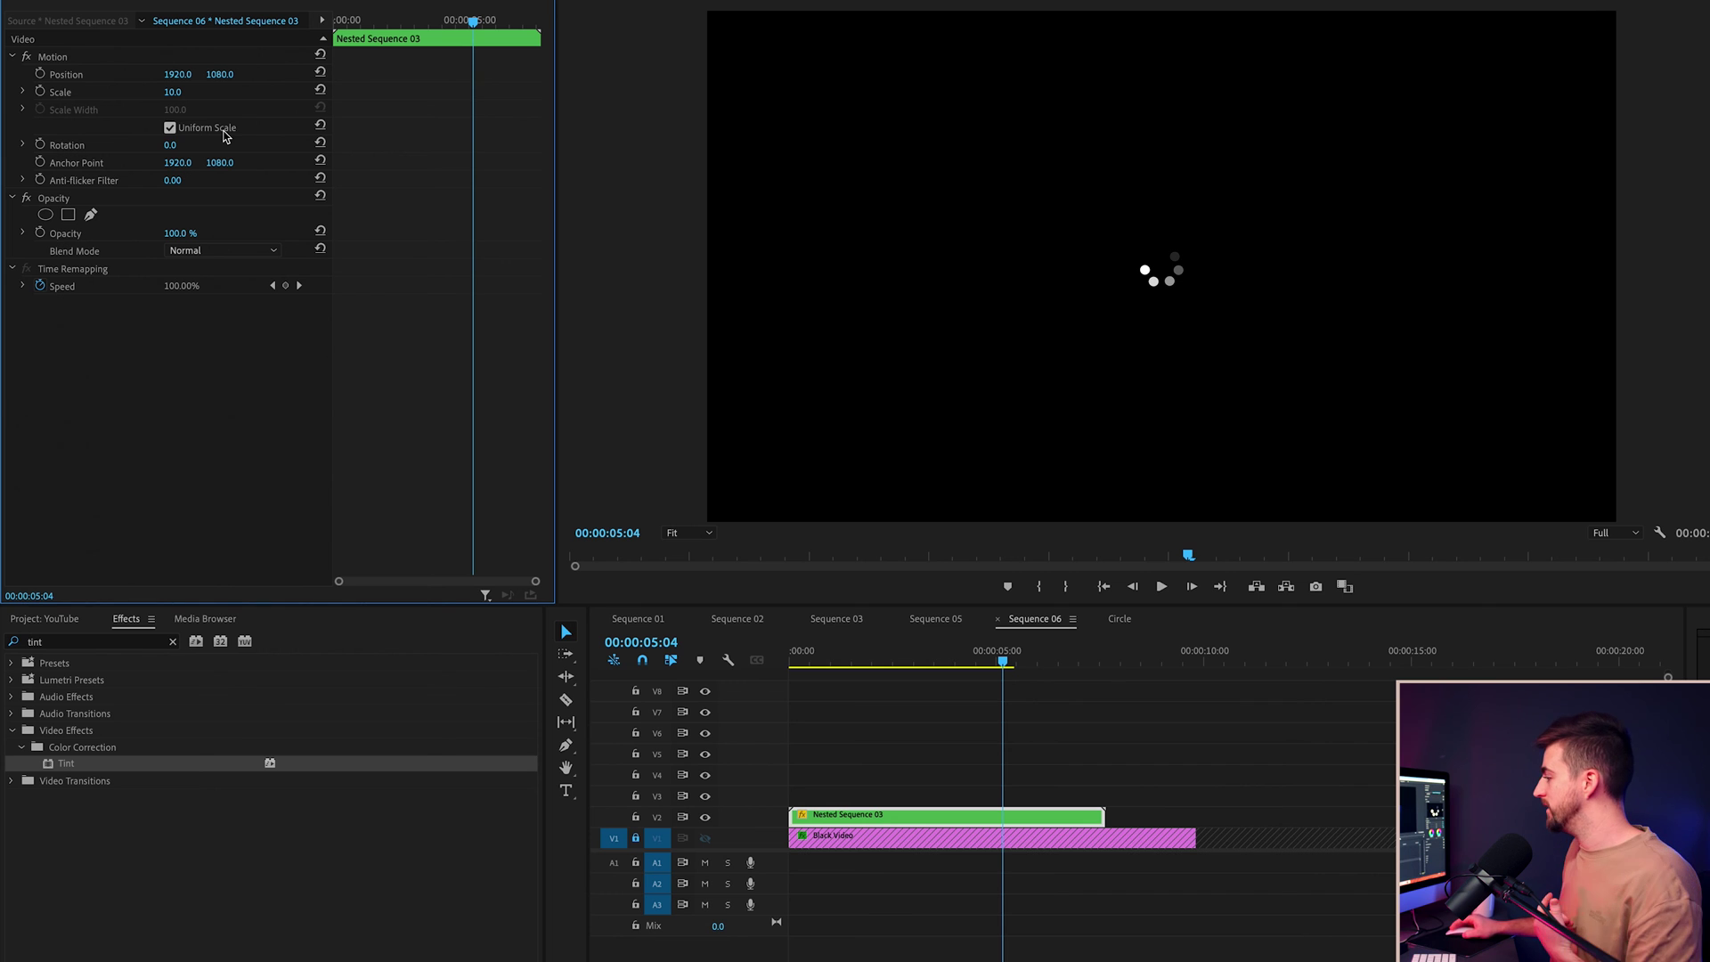
Step: Open the Circle sequence inside Nested Sequence 03 and tint the first circle bright green
{"action": "double_click", "coordinate": [872, 817]}
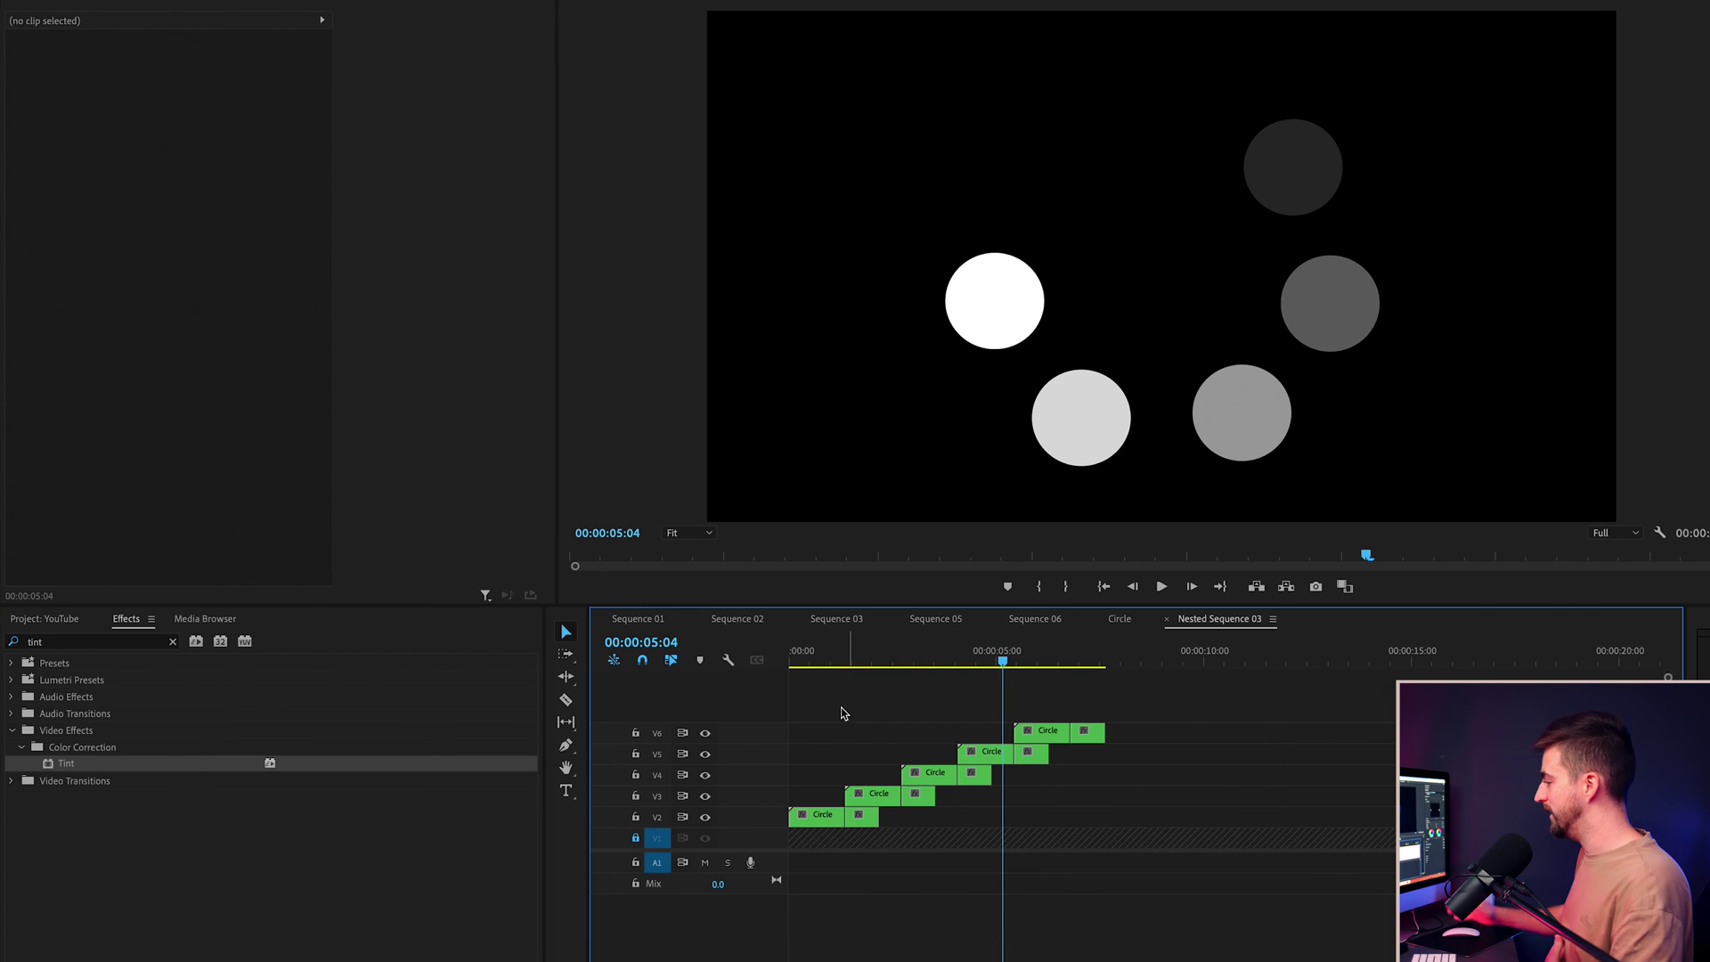
{"action": "double_click", "coordinate": [815, 821]}
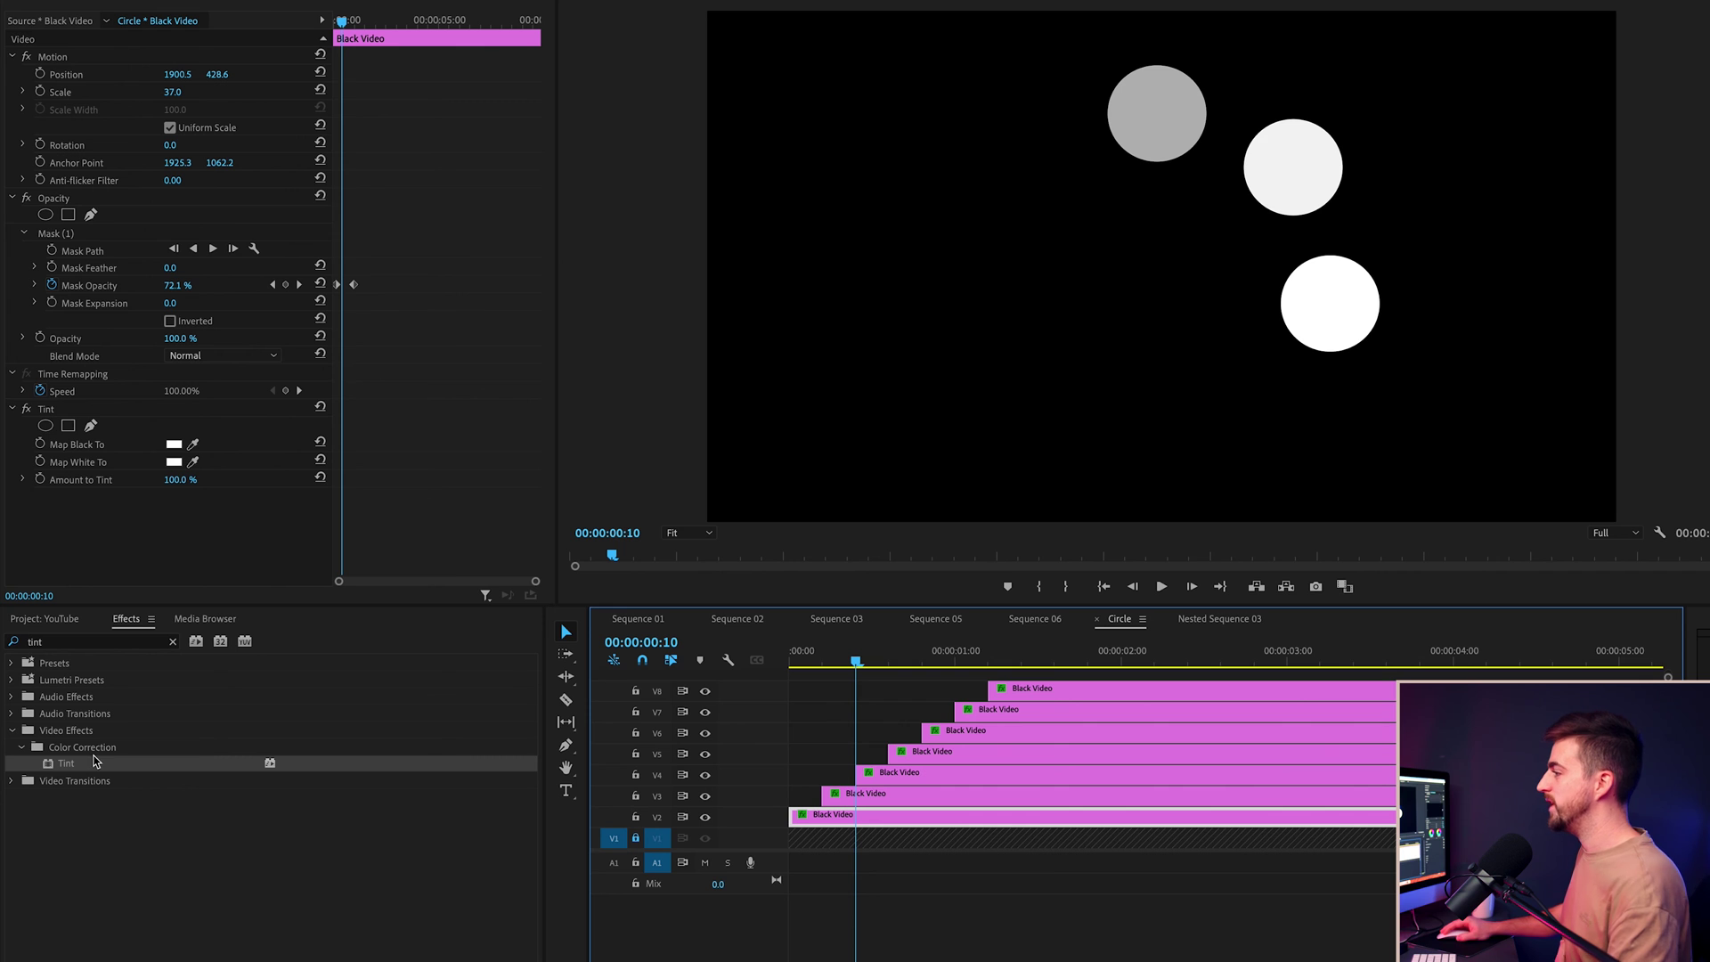
{"action": "left_click", "coordinate": [175, 445]}
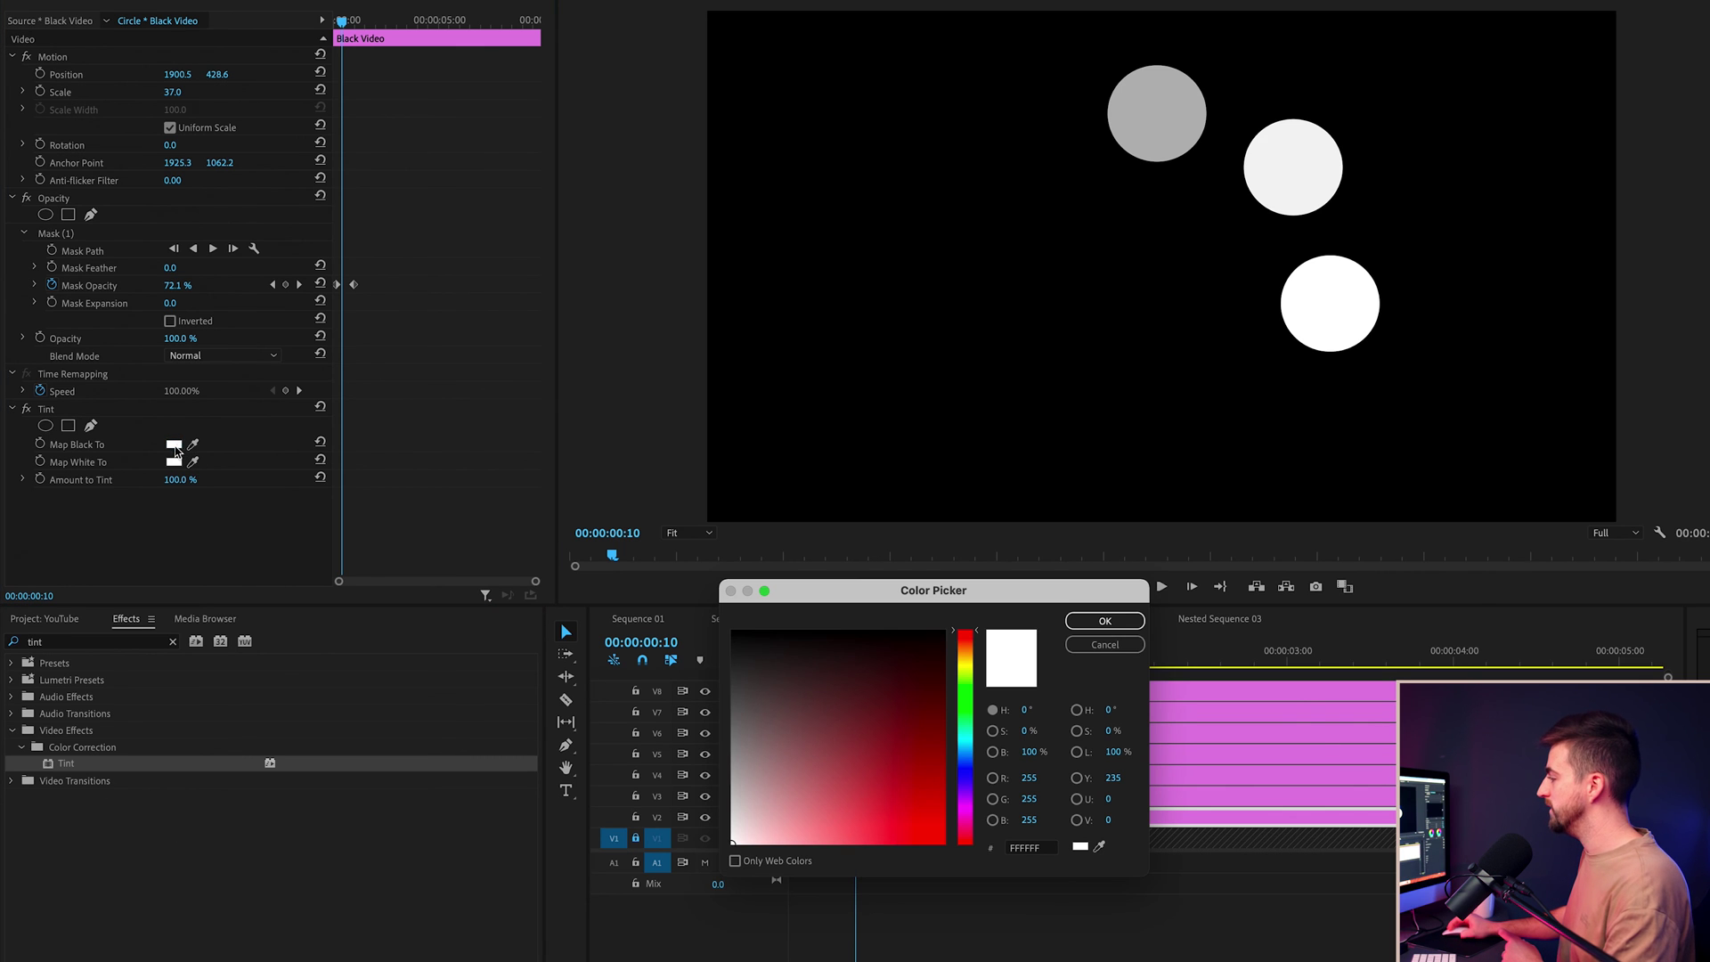
{"action": "left_click", "coordinate": [966, 712]}
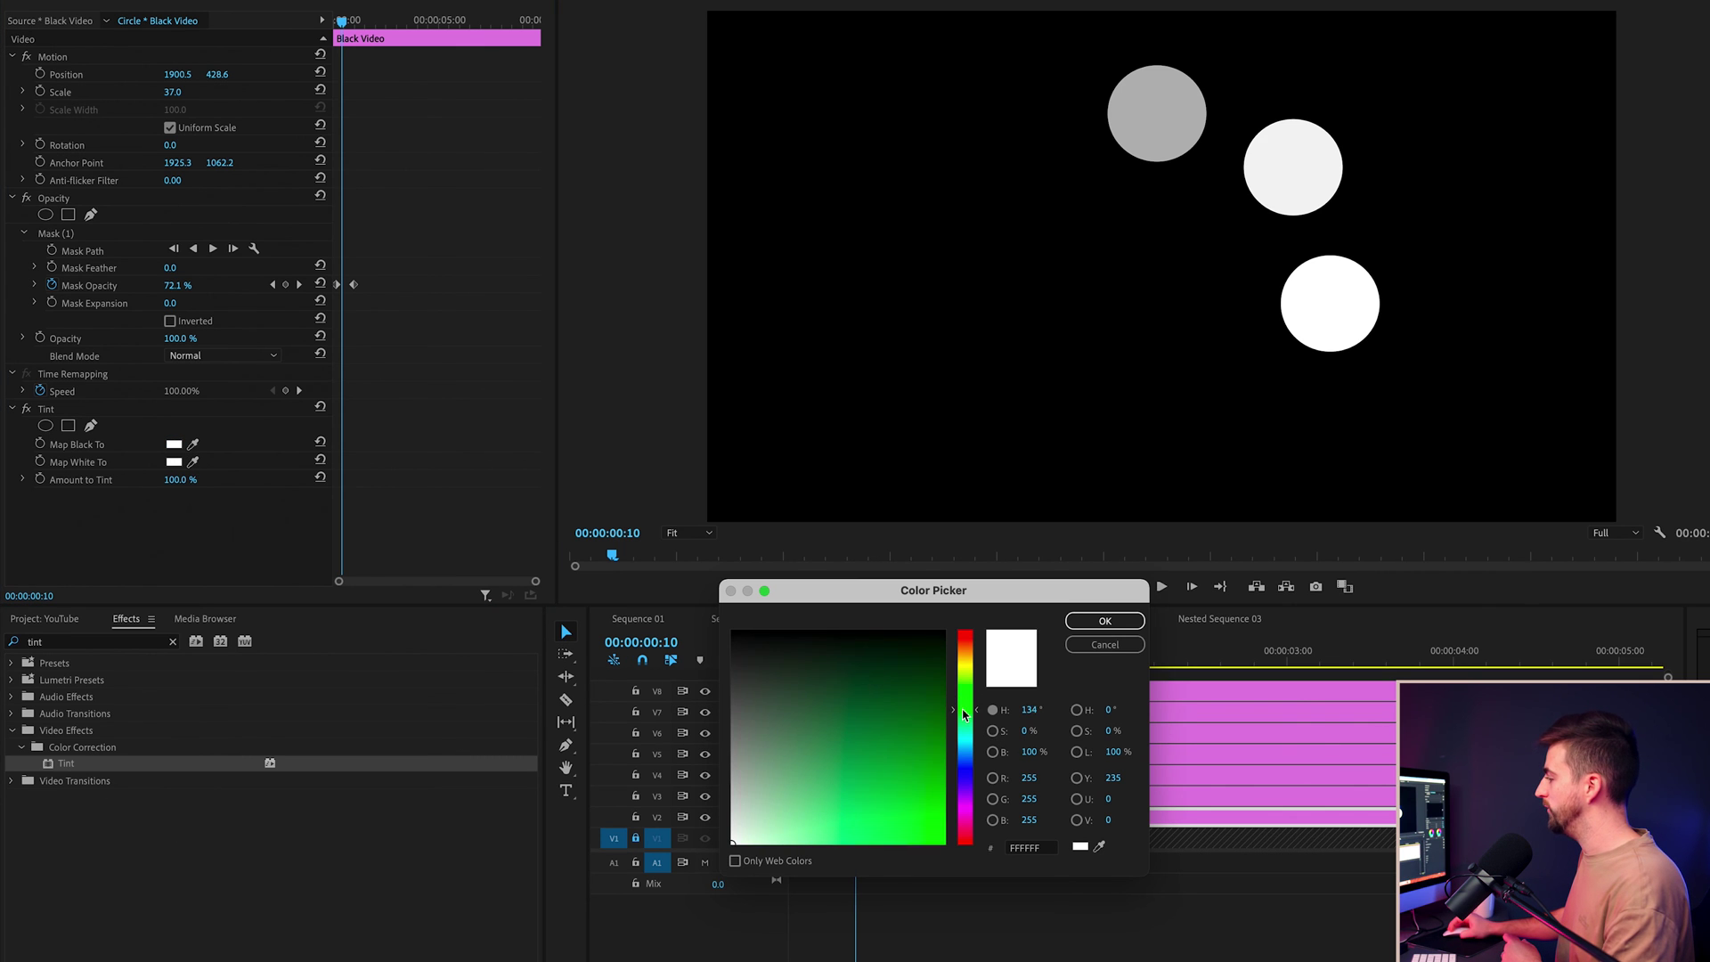
{"action": "left_click_drag", "start_coordinate": [957, 699], "coordinate": [919, 697]}
{"action": "mouse_move", "coordinate": [906, 801]}
{"action": "left_mouse_down"}
{"action": "mouse_move", "coordinate": [882, 838]}
{"action": "mouse_move", "coordinate": [833, 845]}
{"action": "mouse_move", "coordinate": [925, 845]}
{"action": "left_mouse_up"}
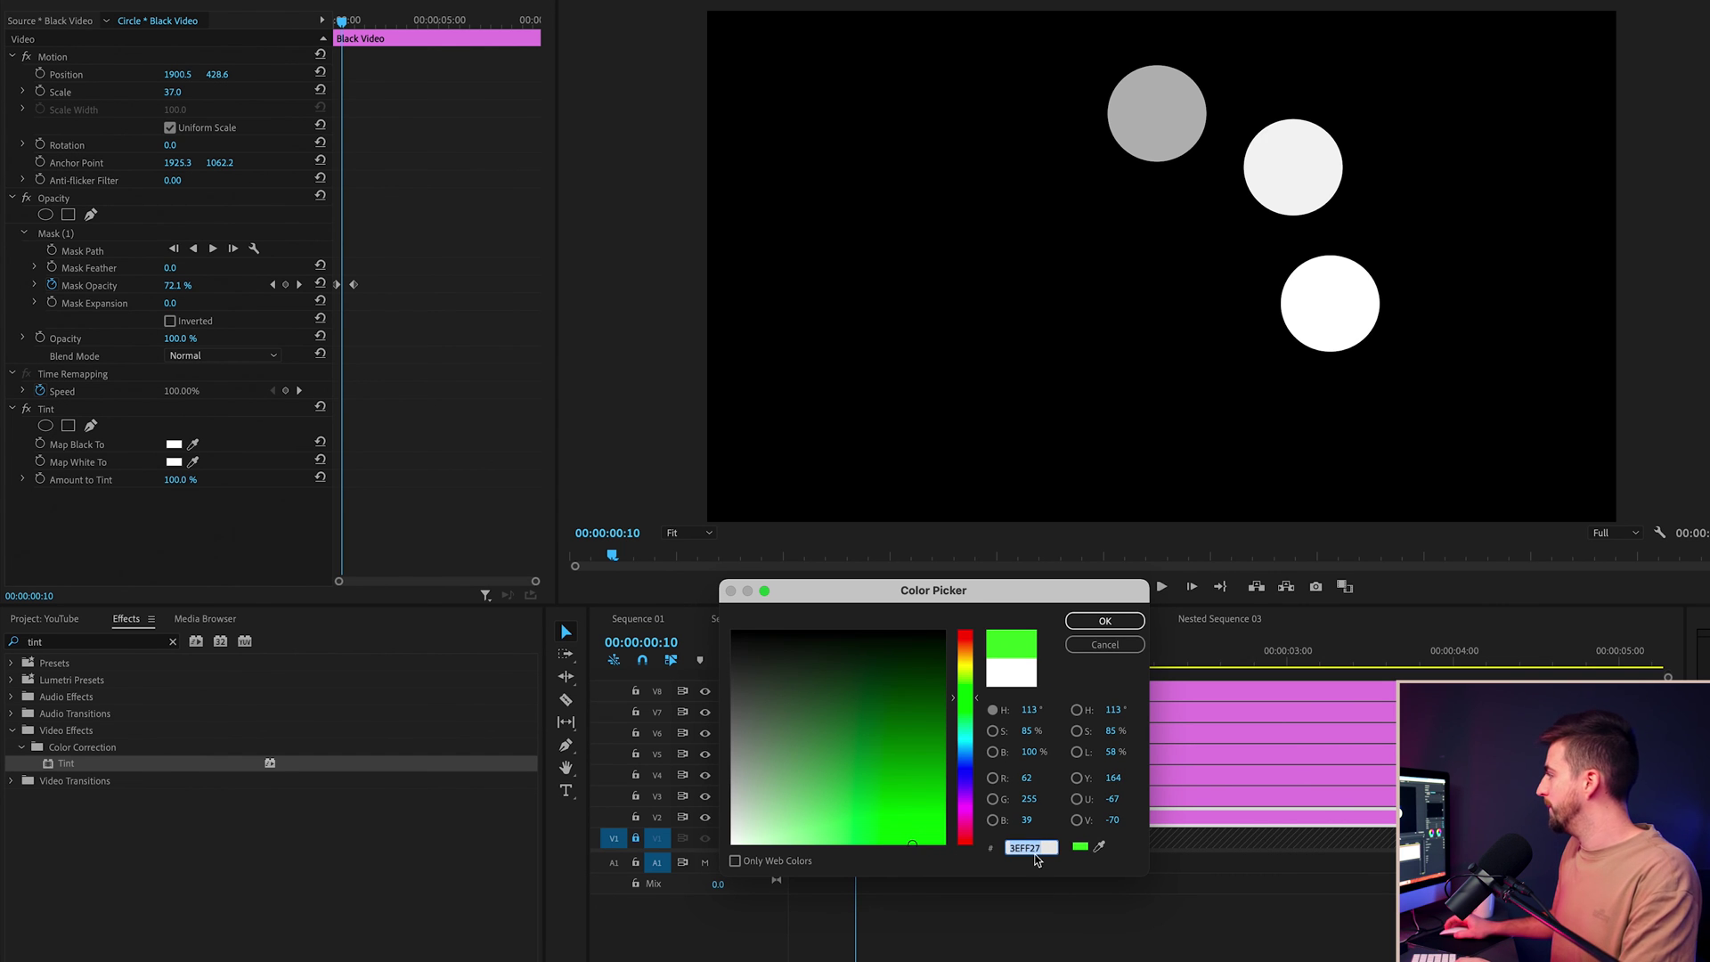
{"action": "left_click", "coordinate": [1105, 621]}
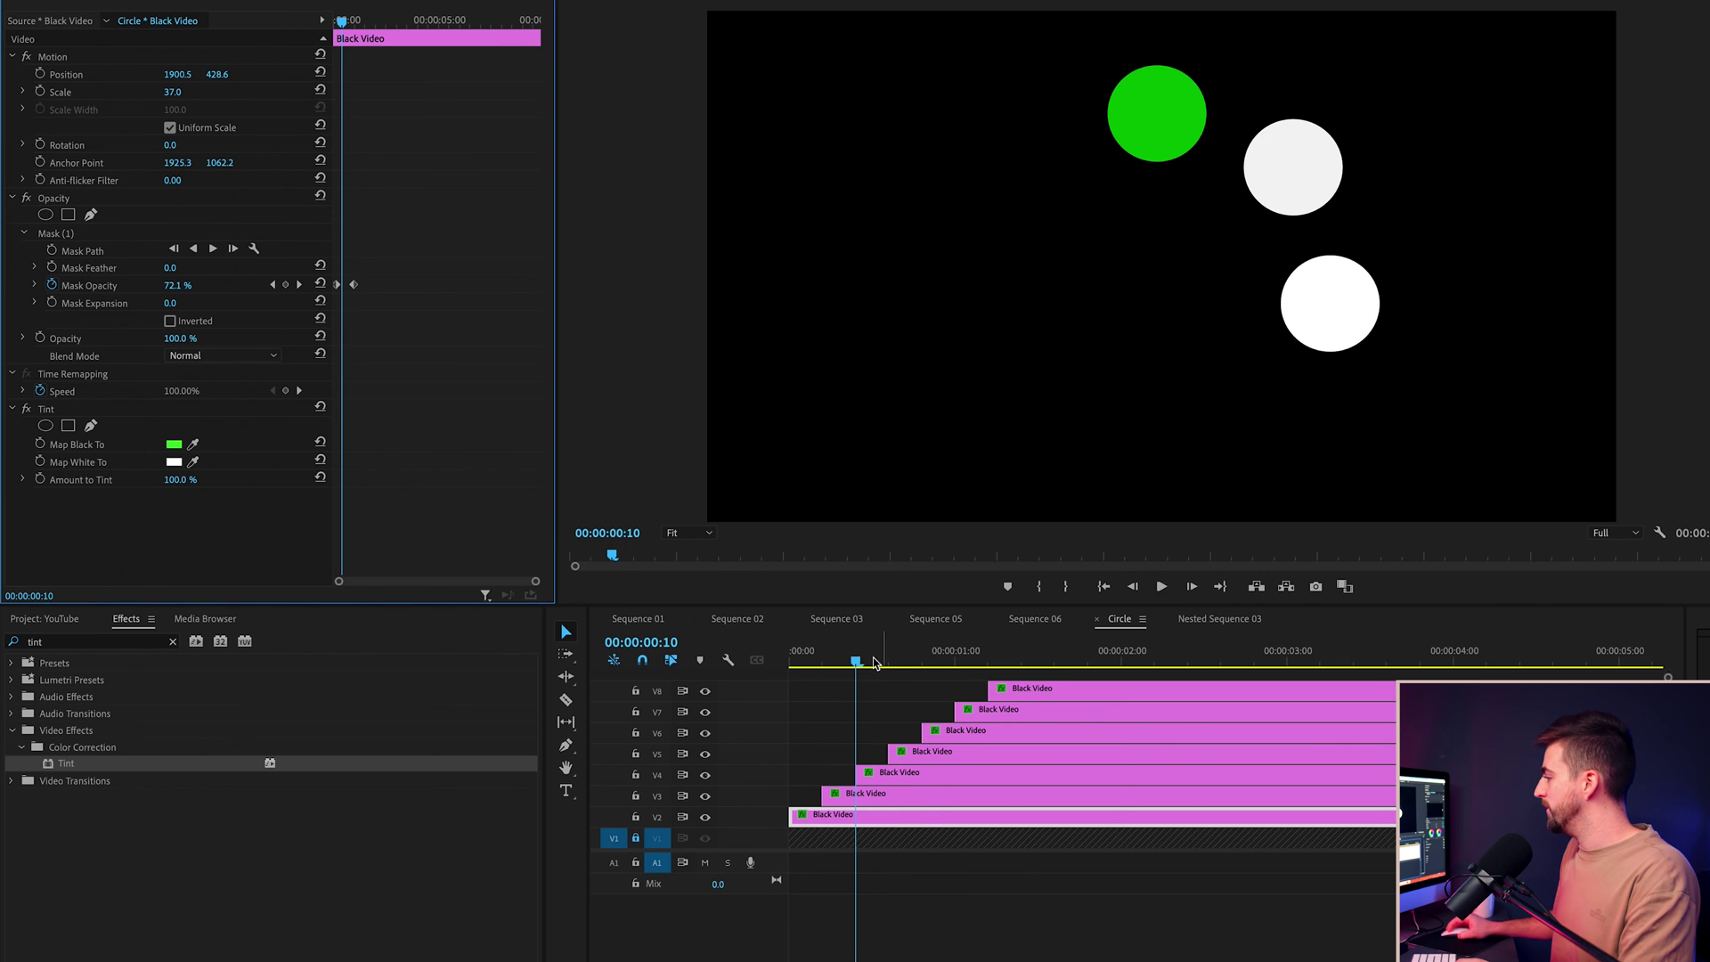
Step: Give the second and third circles the same green tint
{"action": "left_click", "coordinate": [872, 662]}
{"action": "left_click", "coordinate": [898, 800]}
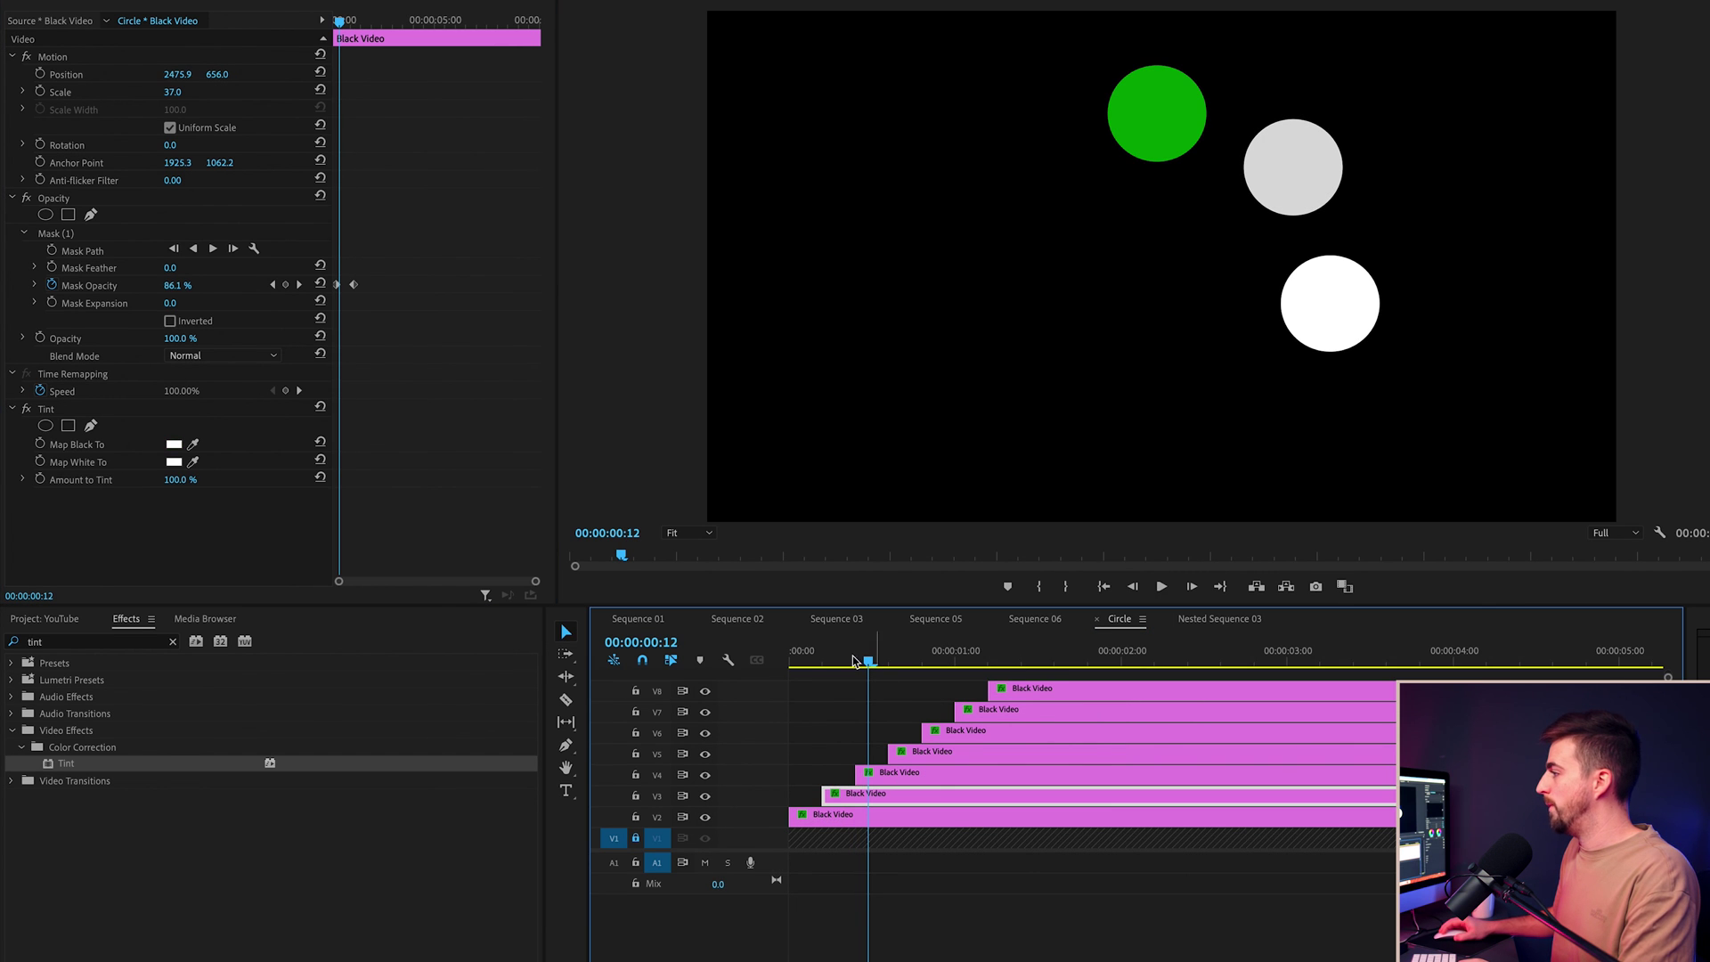
{"action": "left_click", "coordinate": [174, 445]}
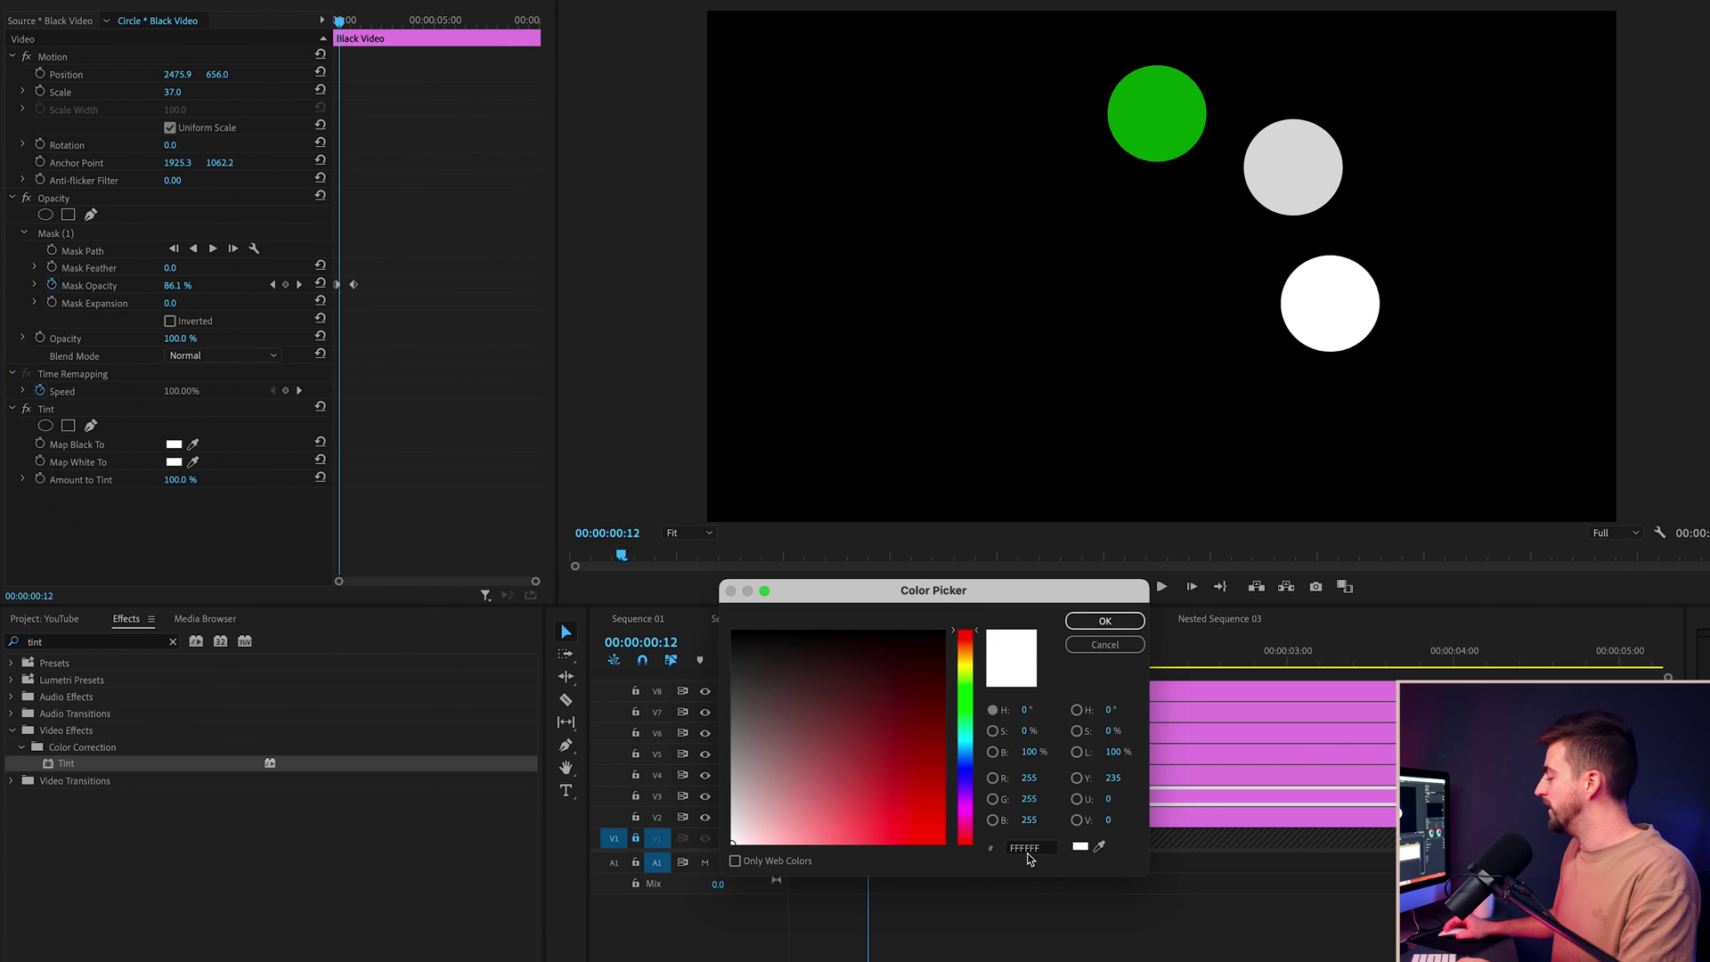
{"action": "type", "text": "3EFF27"}
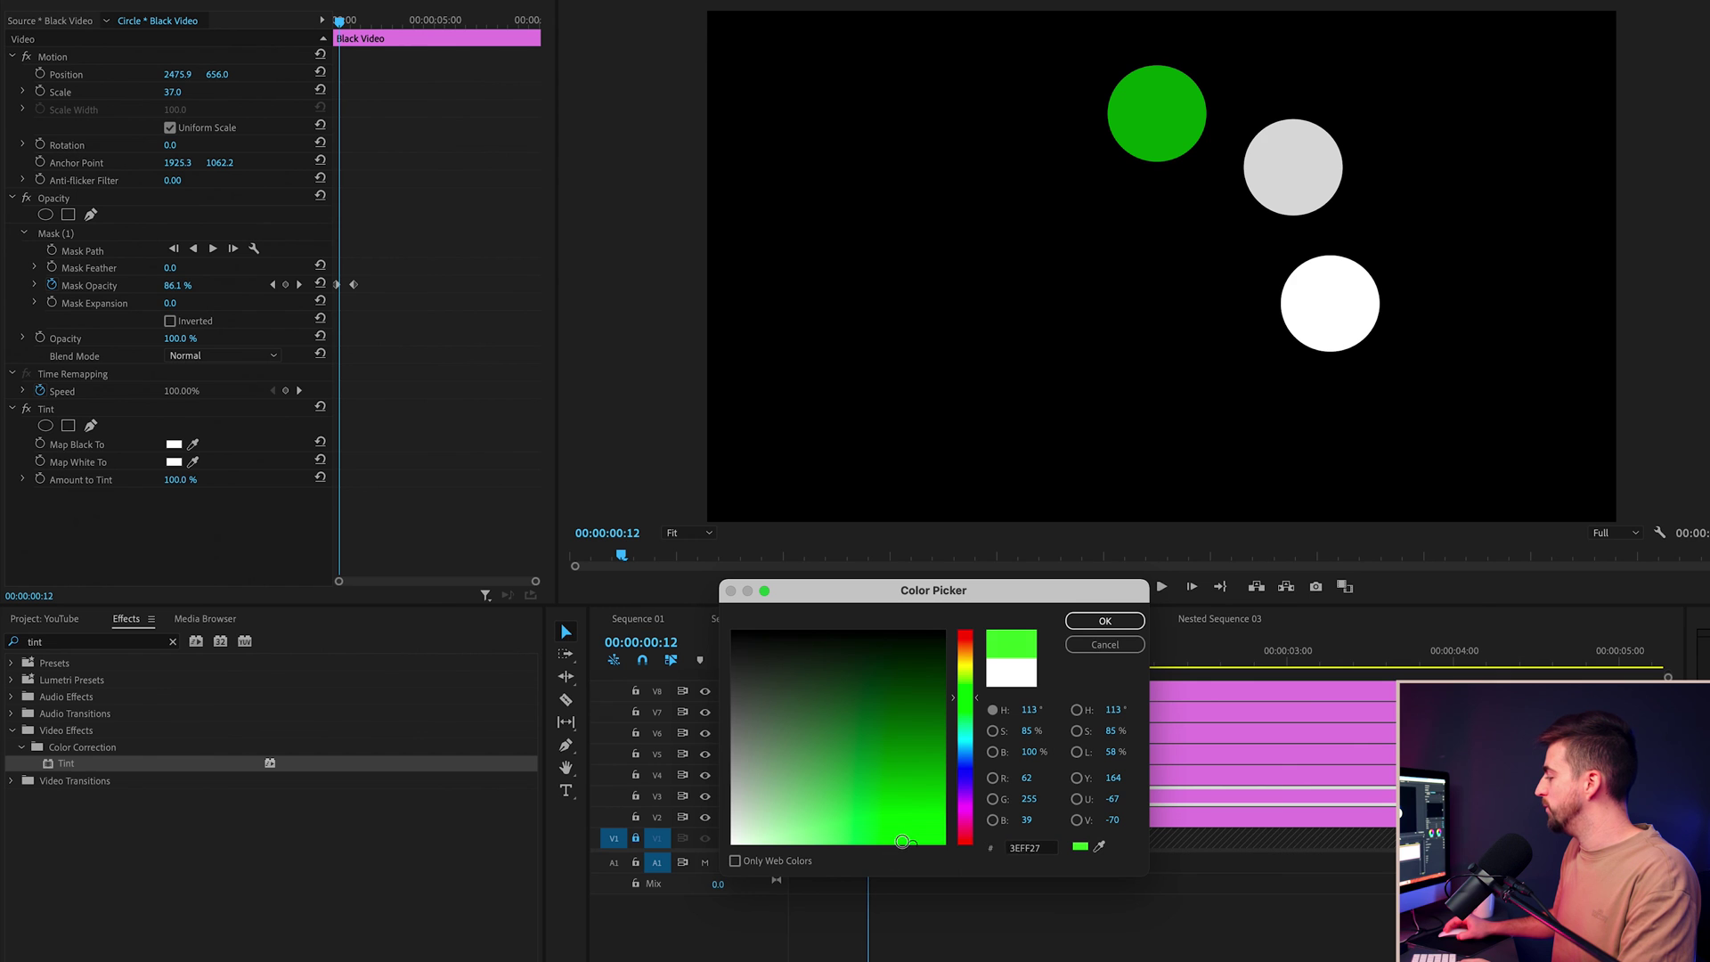
{"action": "left_click", "coordinate": [1106, 623]}
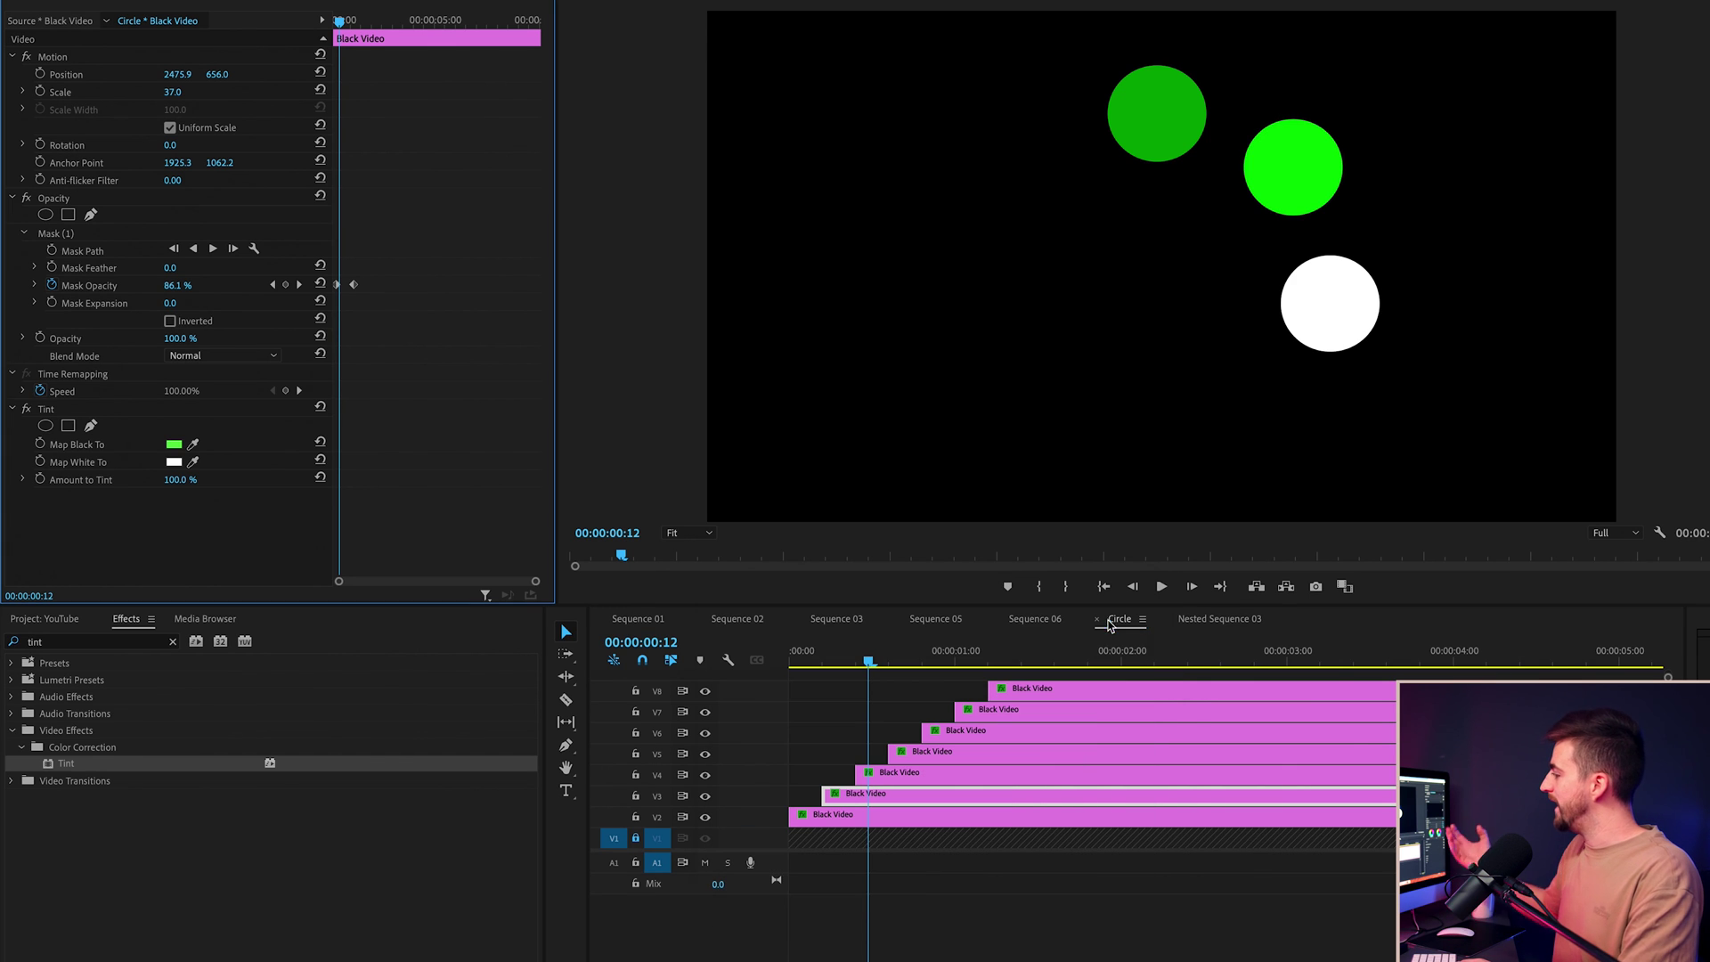
{"action": "left_click", "coordinate": [895, 772]}
{"action": "left_click", "coordinate": [908, 663]}
{"action": "key", "text": "Left"}
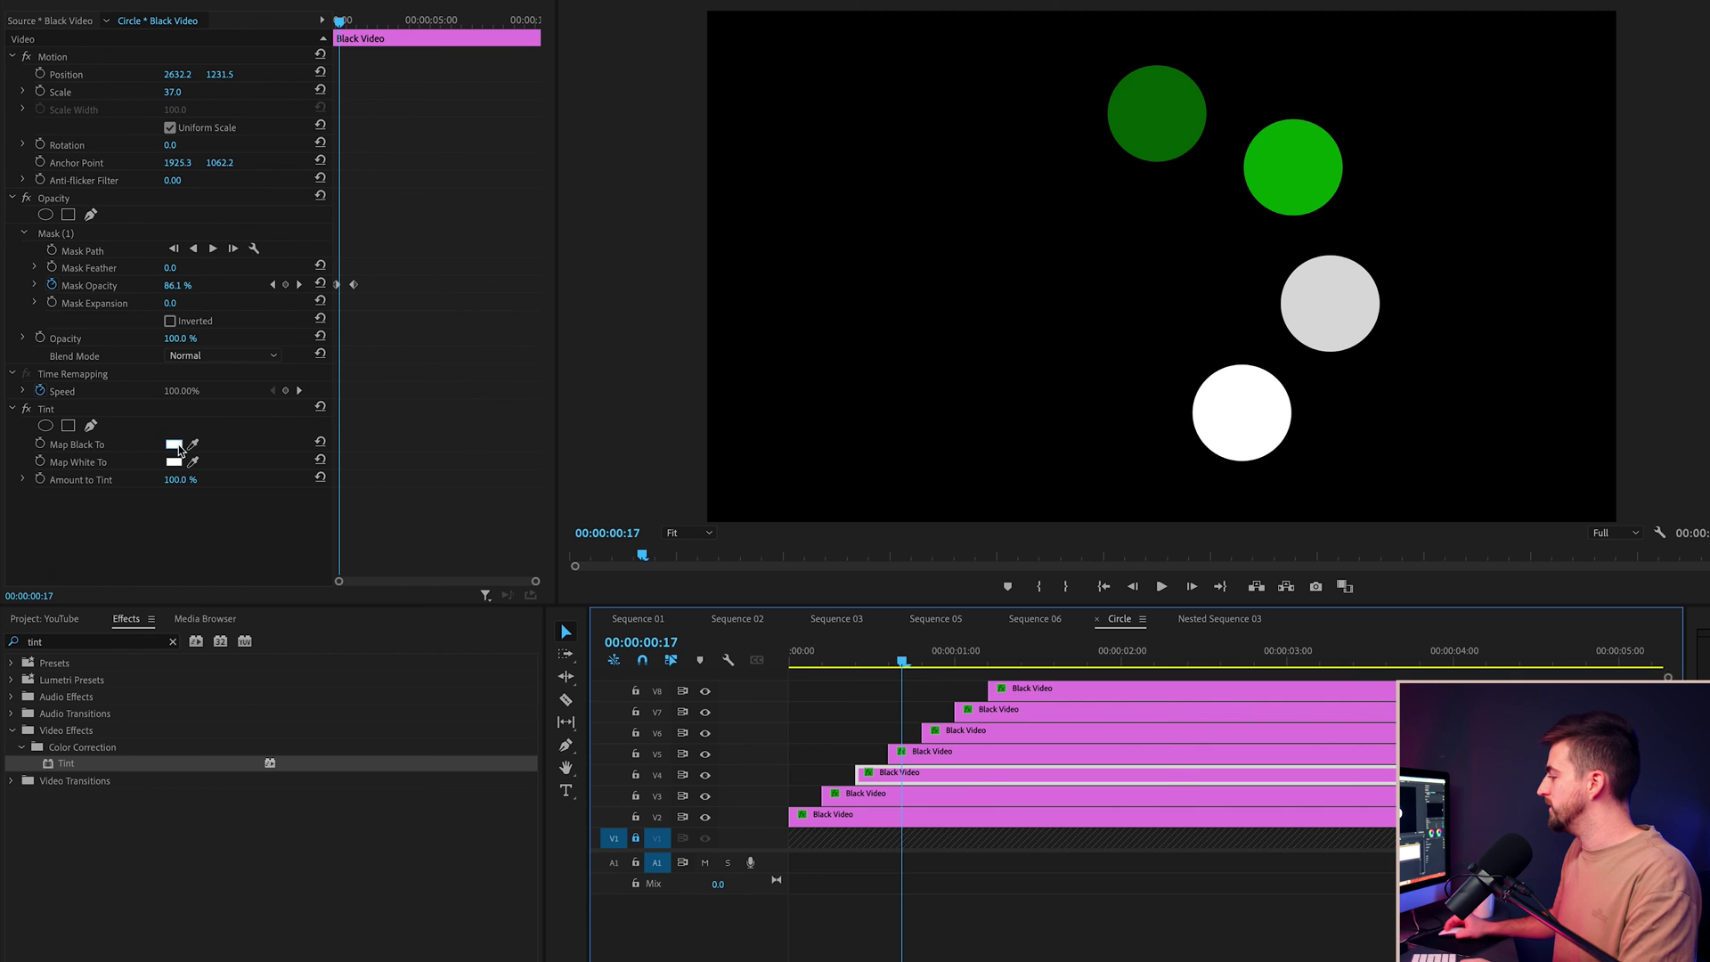
{"action": "left_click", "coordinate": [177, 445]}
{"action": "type", "text": "3EFF27"}
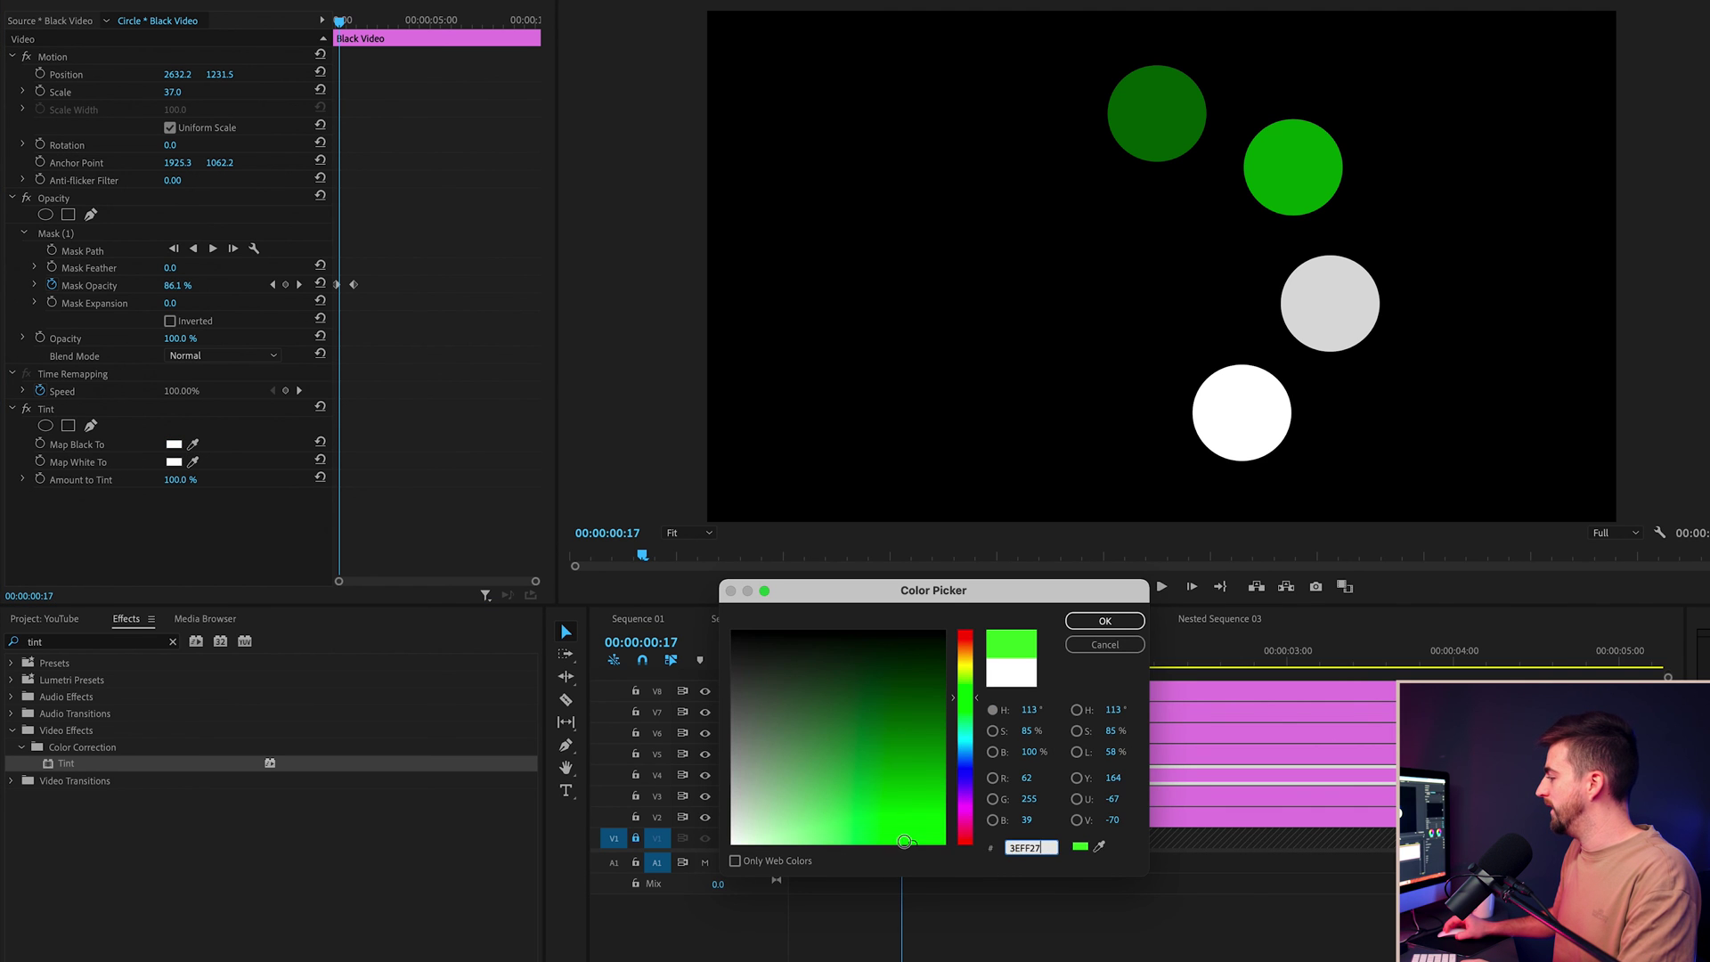
{"action": "key", "text": "Return"}
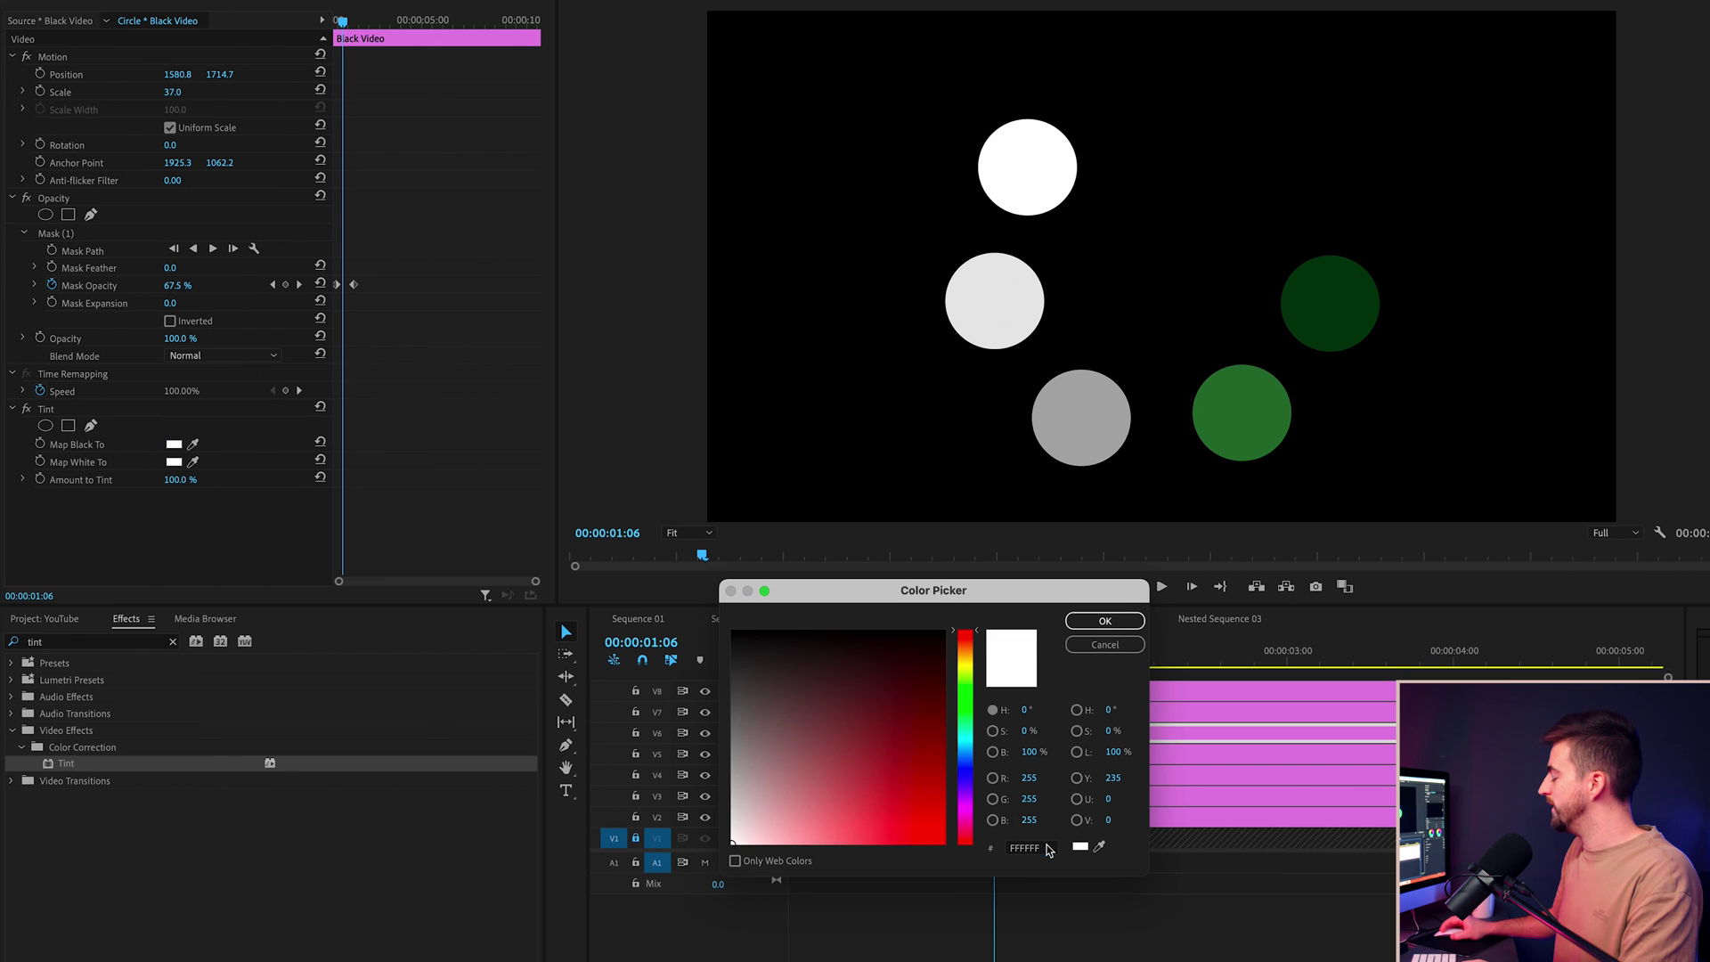
Step: Tint the remaining circles in pale and light greens, then play the sequence
{"action": "key", "text": "super+v"}
{"action": "key", "text": "Return"}
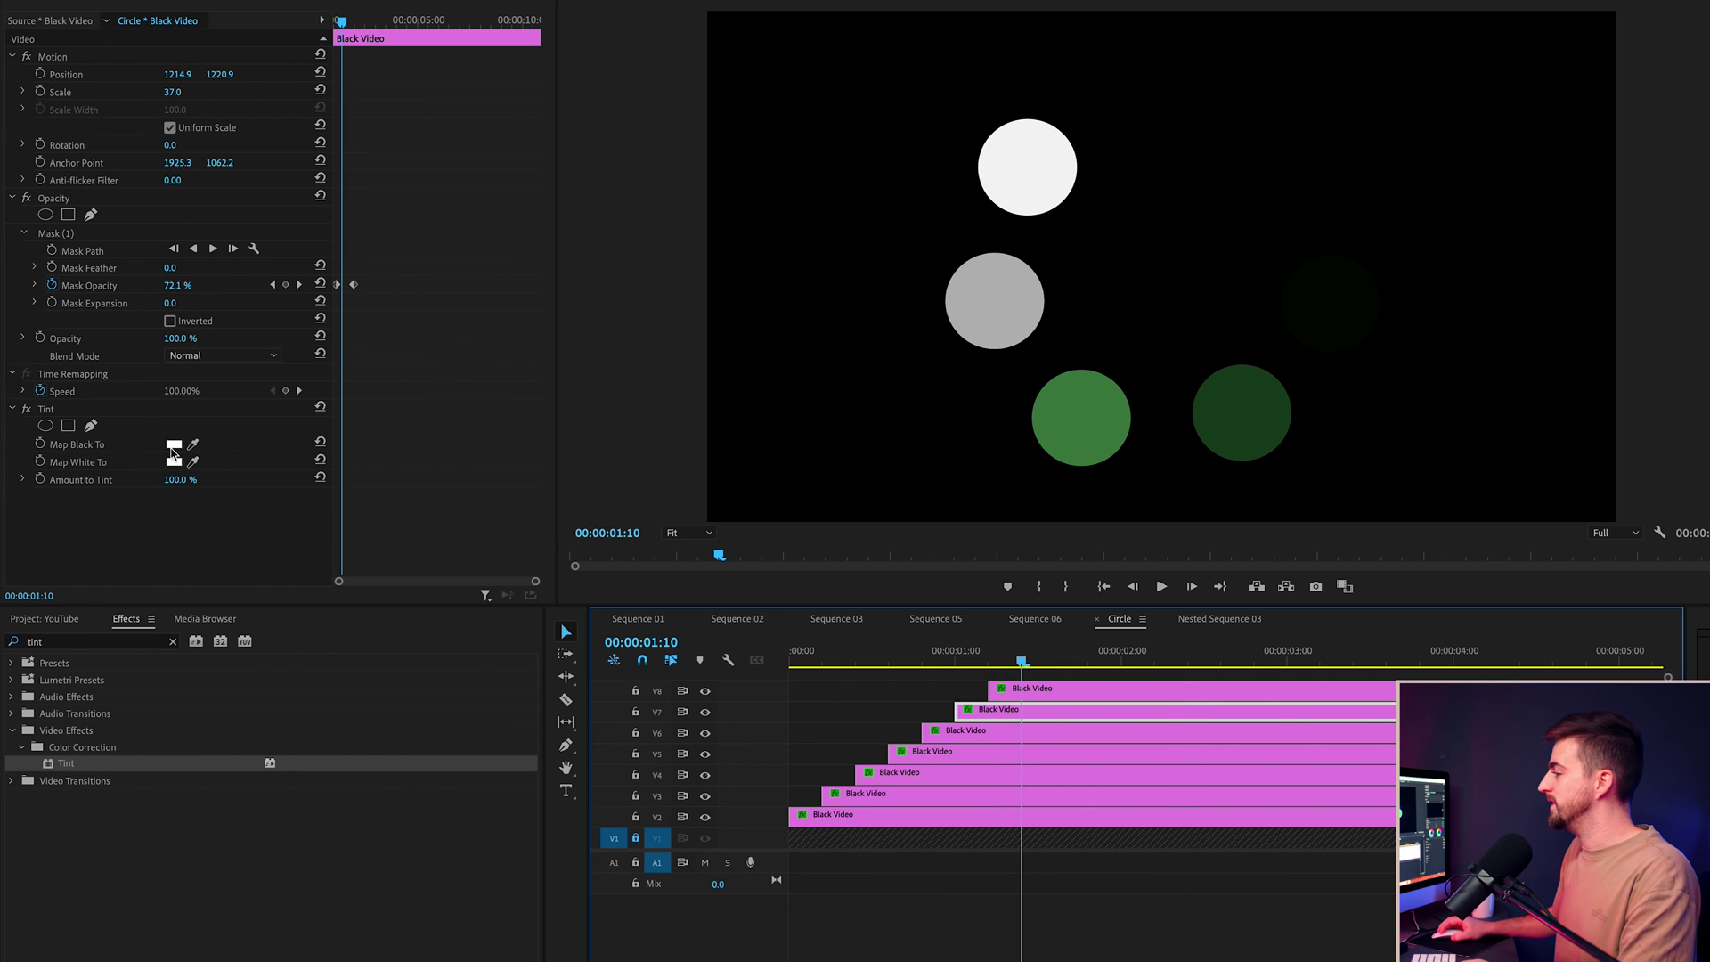
{"action": "left_click", "coordinate": [174, 452]}
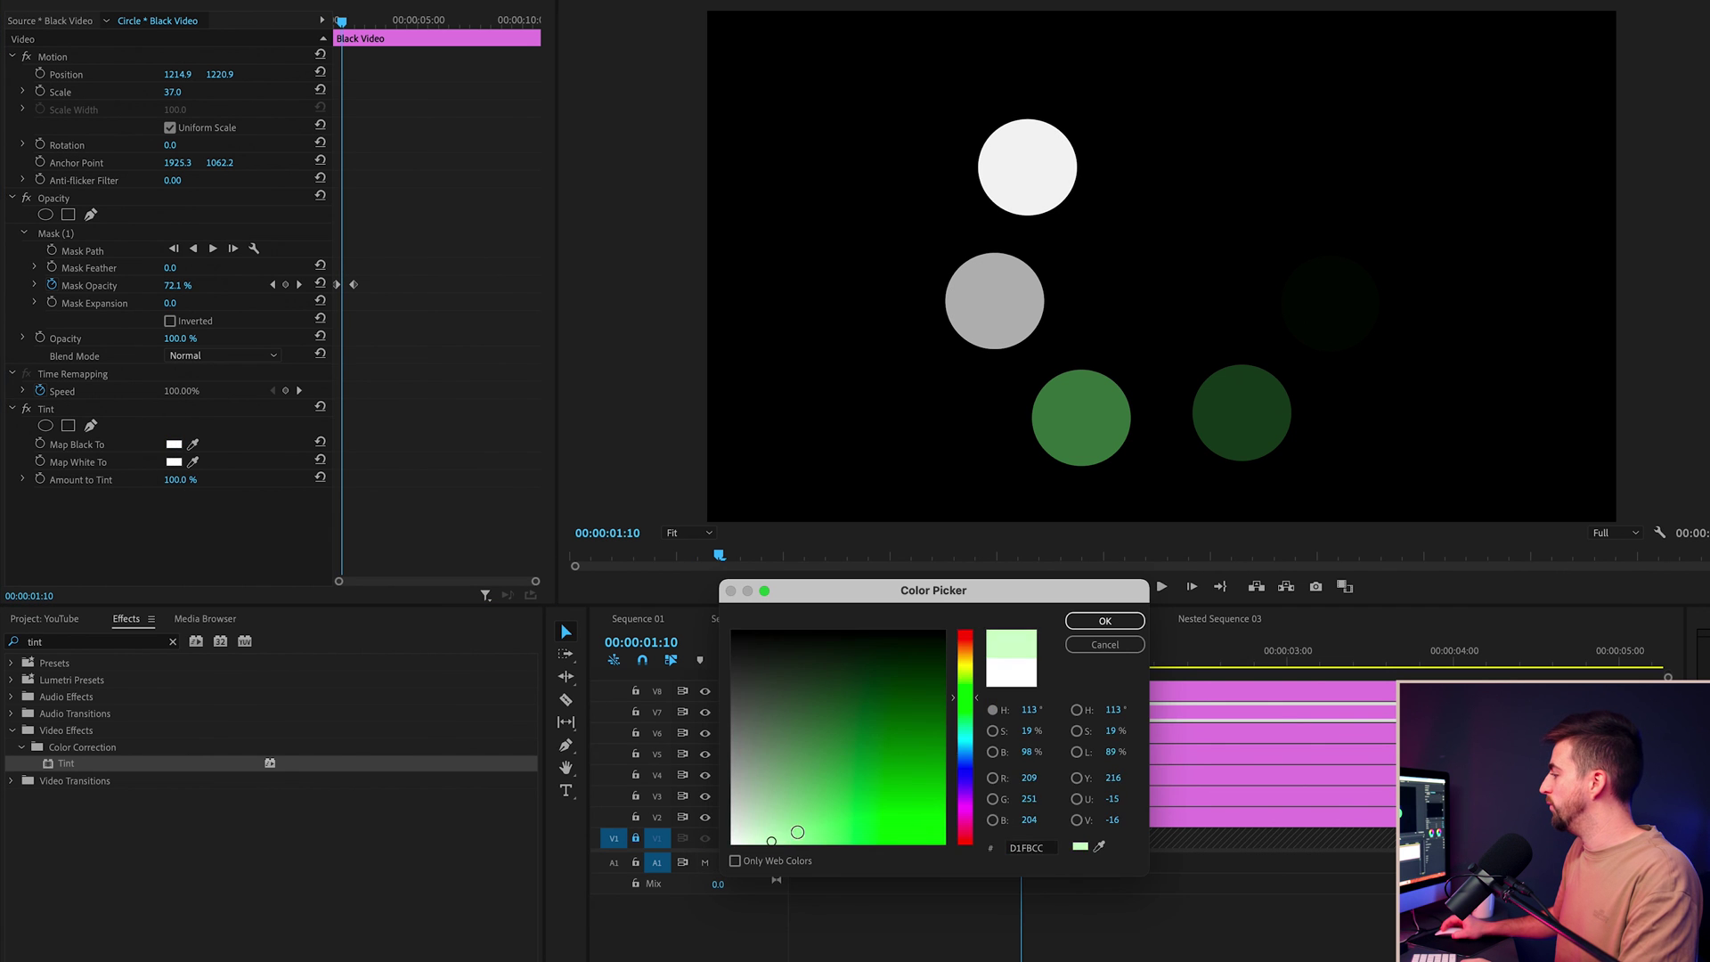
{"action": "key", "text": "Return"}
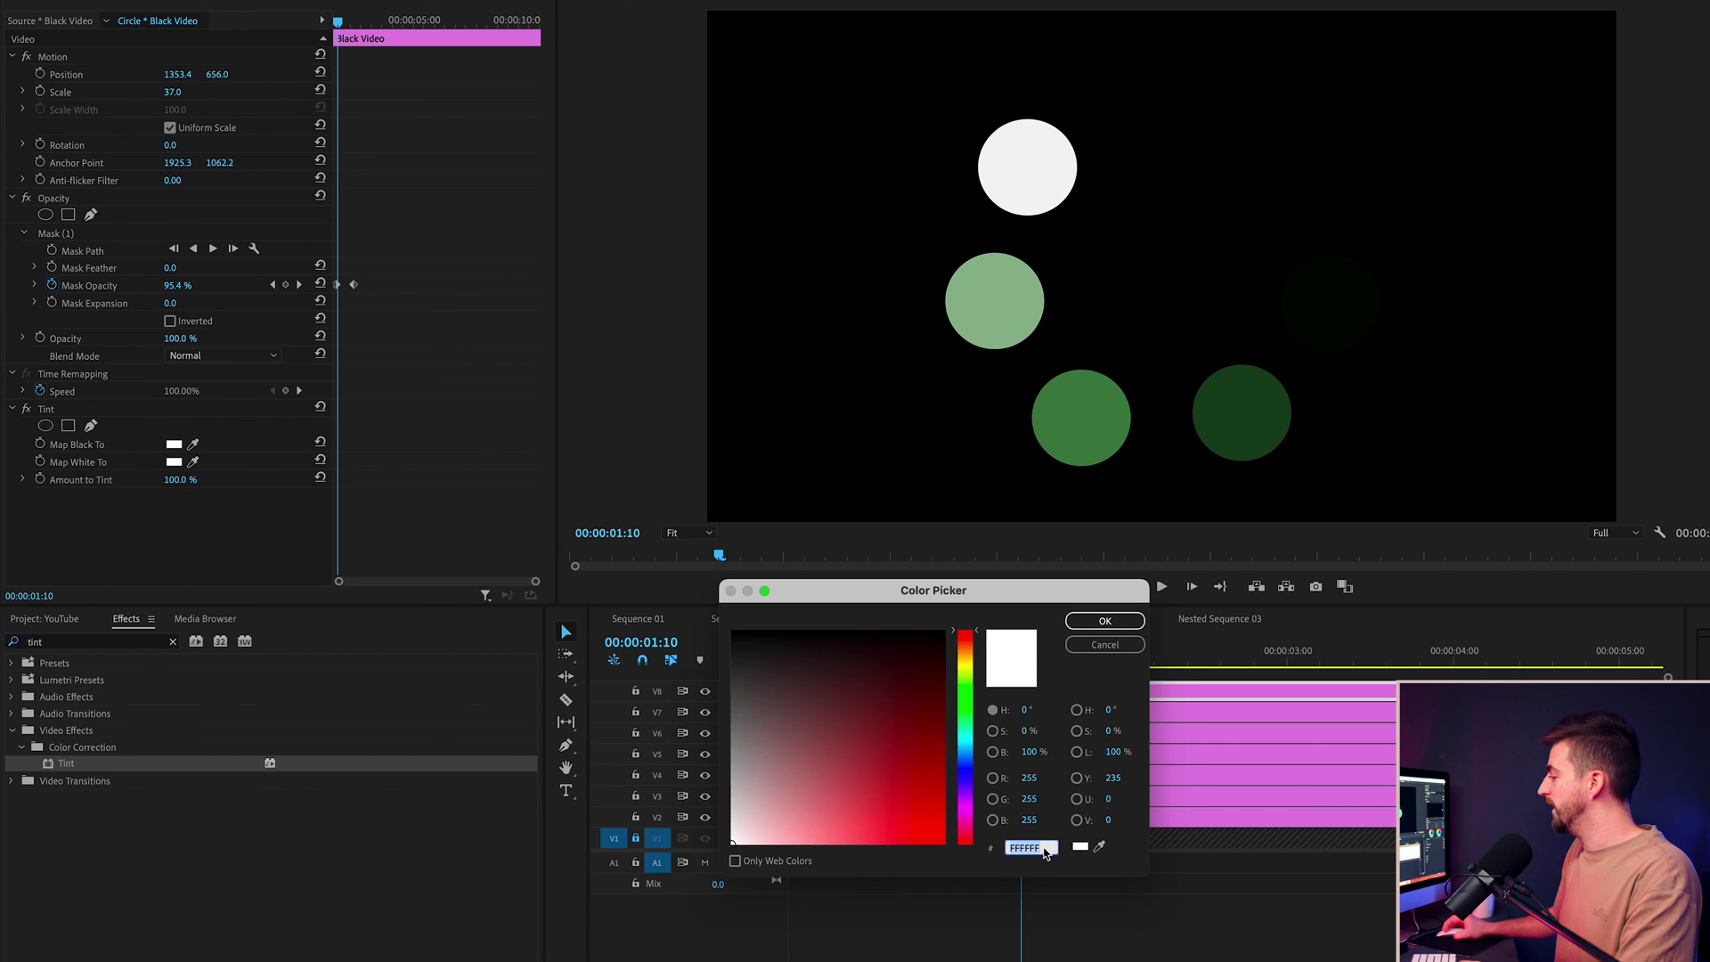
{"action": "type", "text": "E8FDE5"}
{"action": "left_click", "coordinate": [1105, 621]}
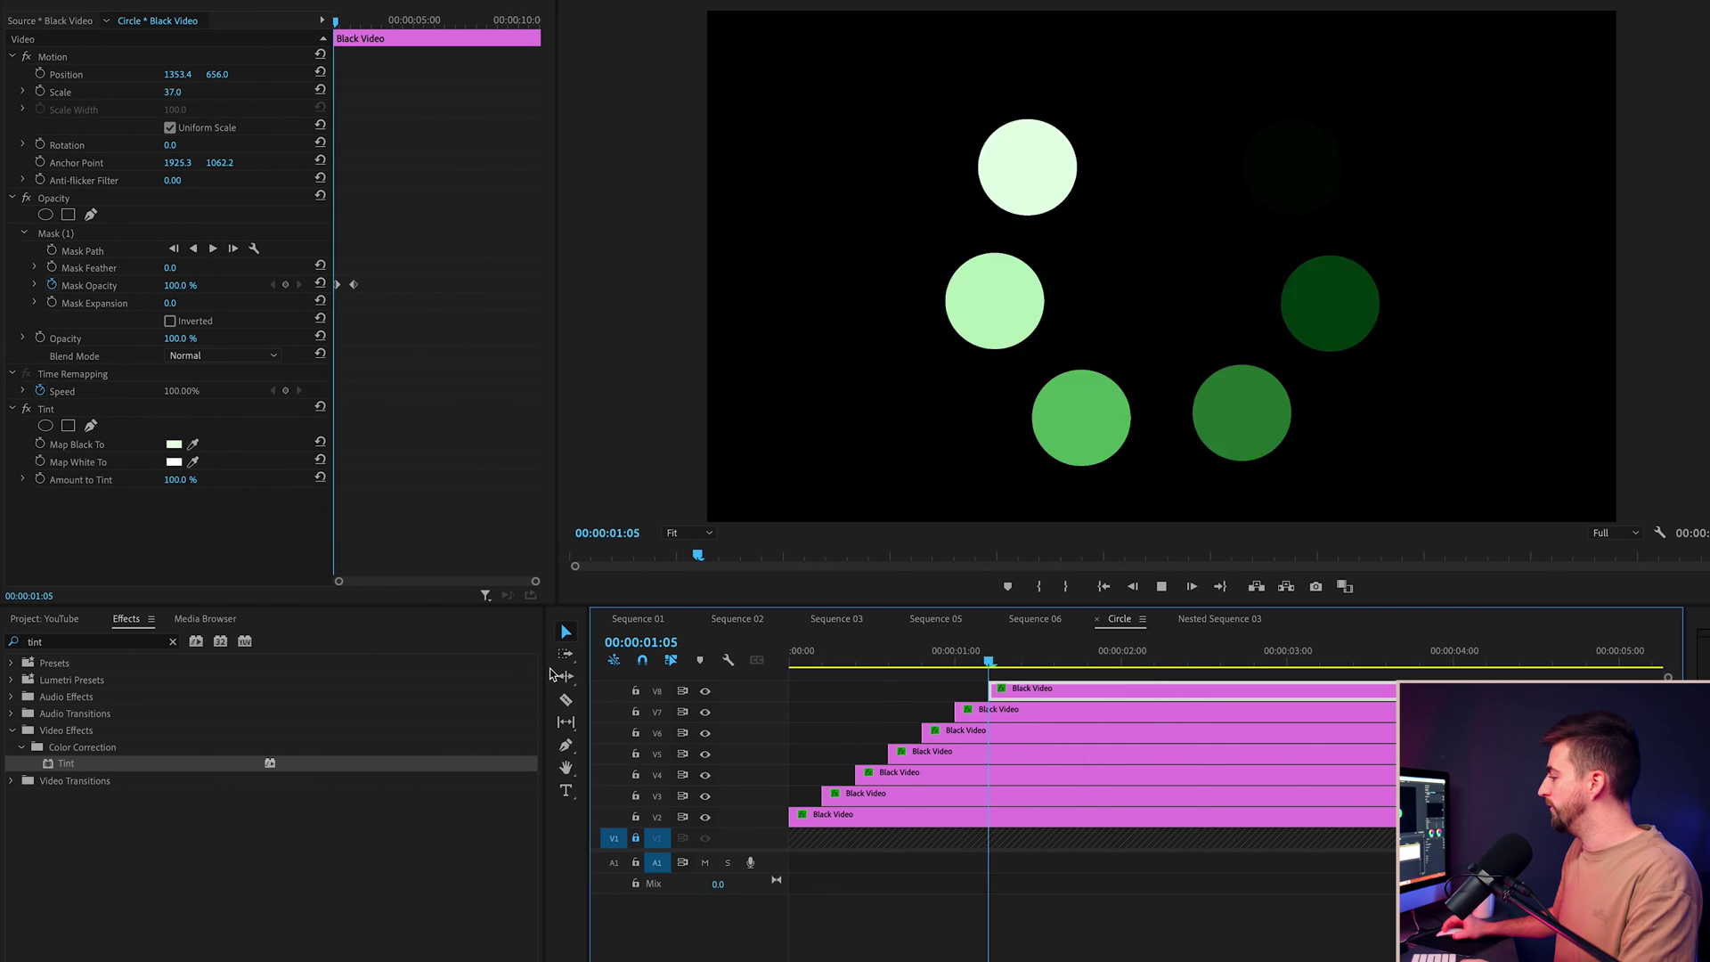
{"action": "key", "text": "space"}
Step: In Sequence 06, keyframe the spinner's Scale from 10 at 00:00 and play the zoom
{"action": "key", "text": "space"}
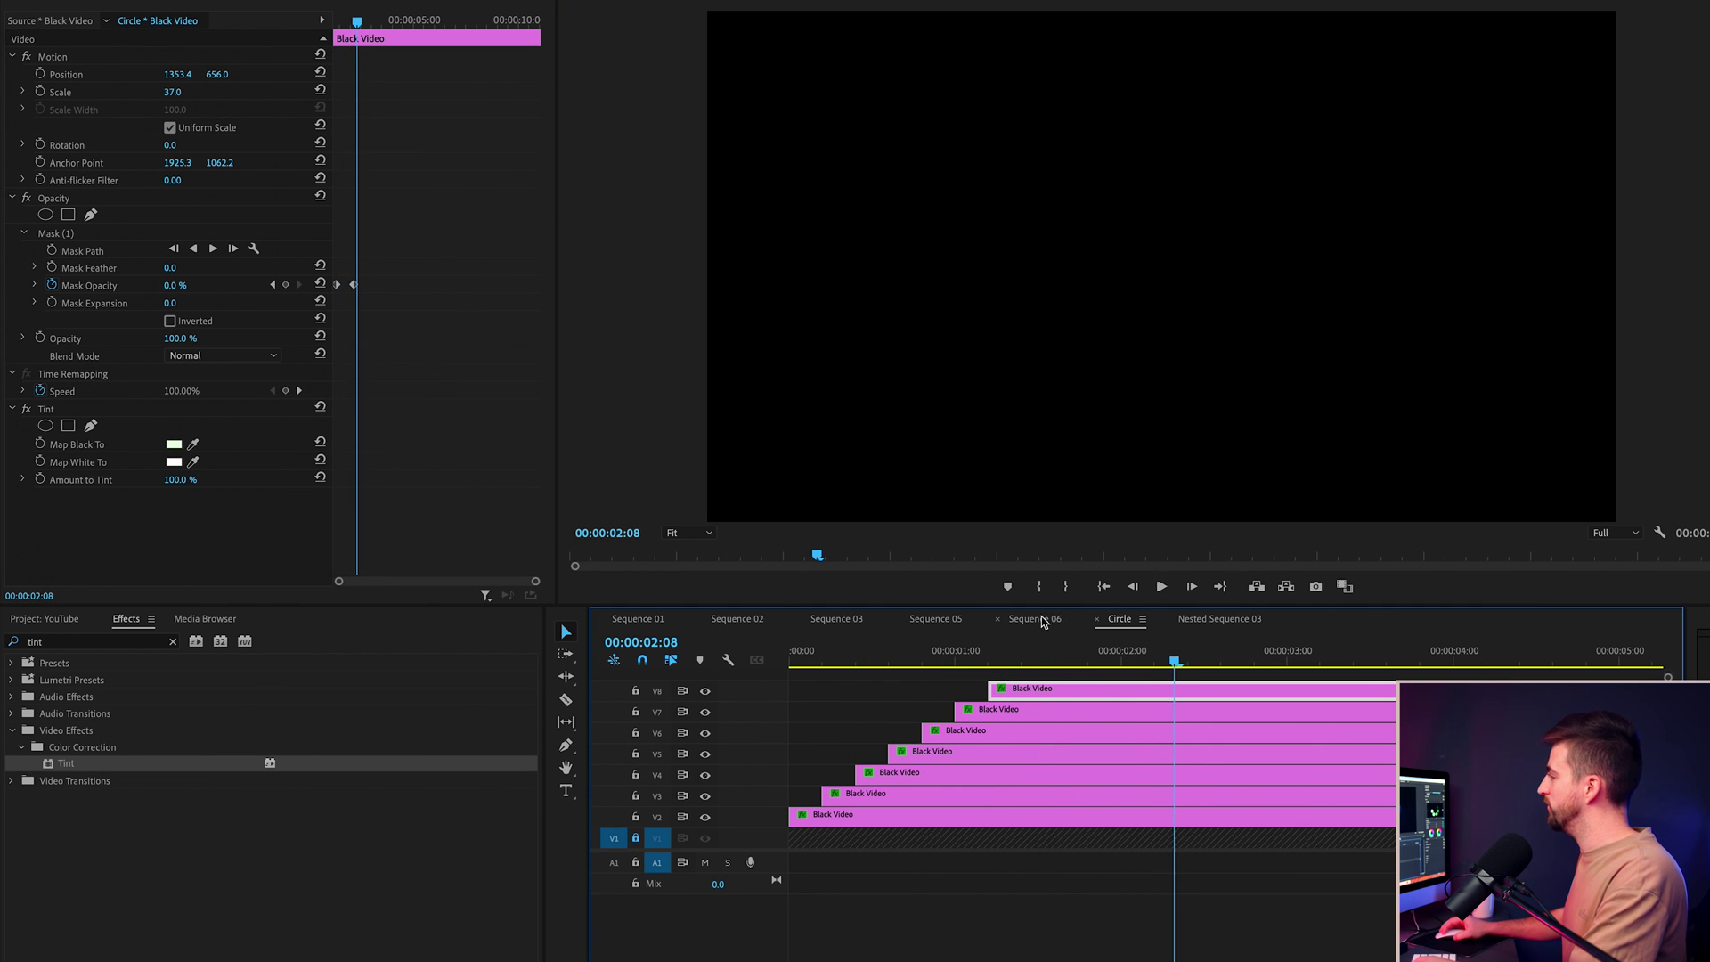
{"action": "left_click", "coordinate": [1042, 621]}
{"action": "key", "text": "space"}
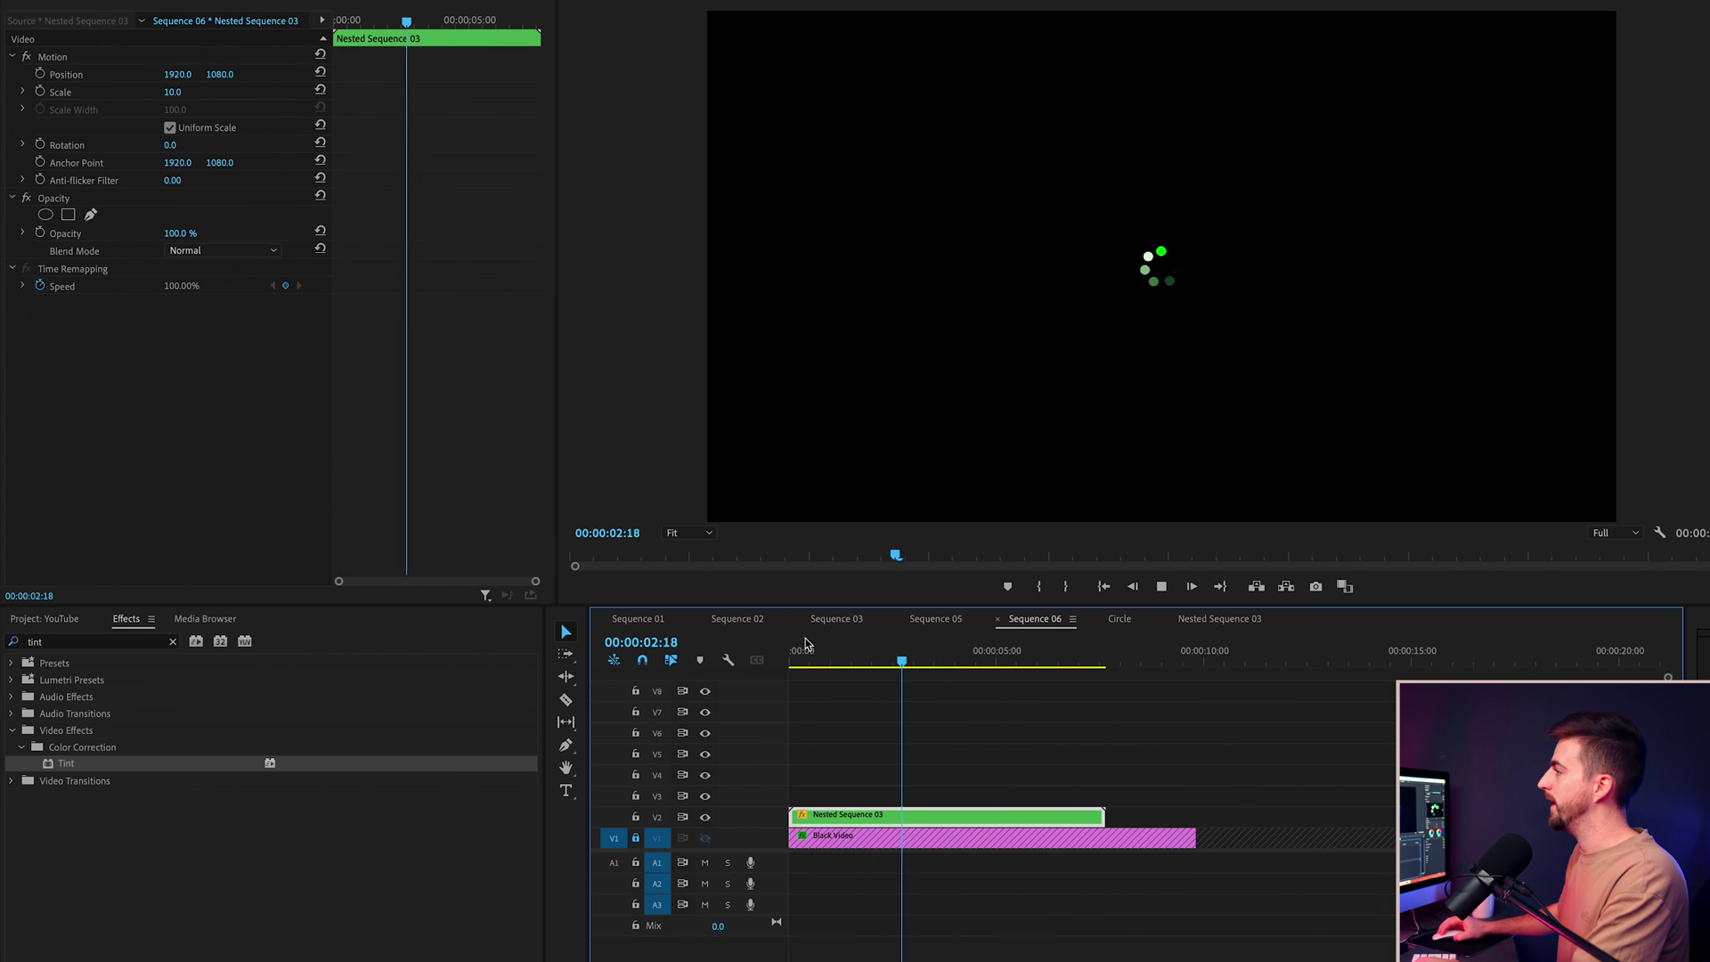
{"action": "key", "text": "space"}
{"action": "key", "text": "space"}
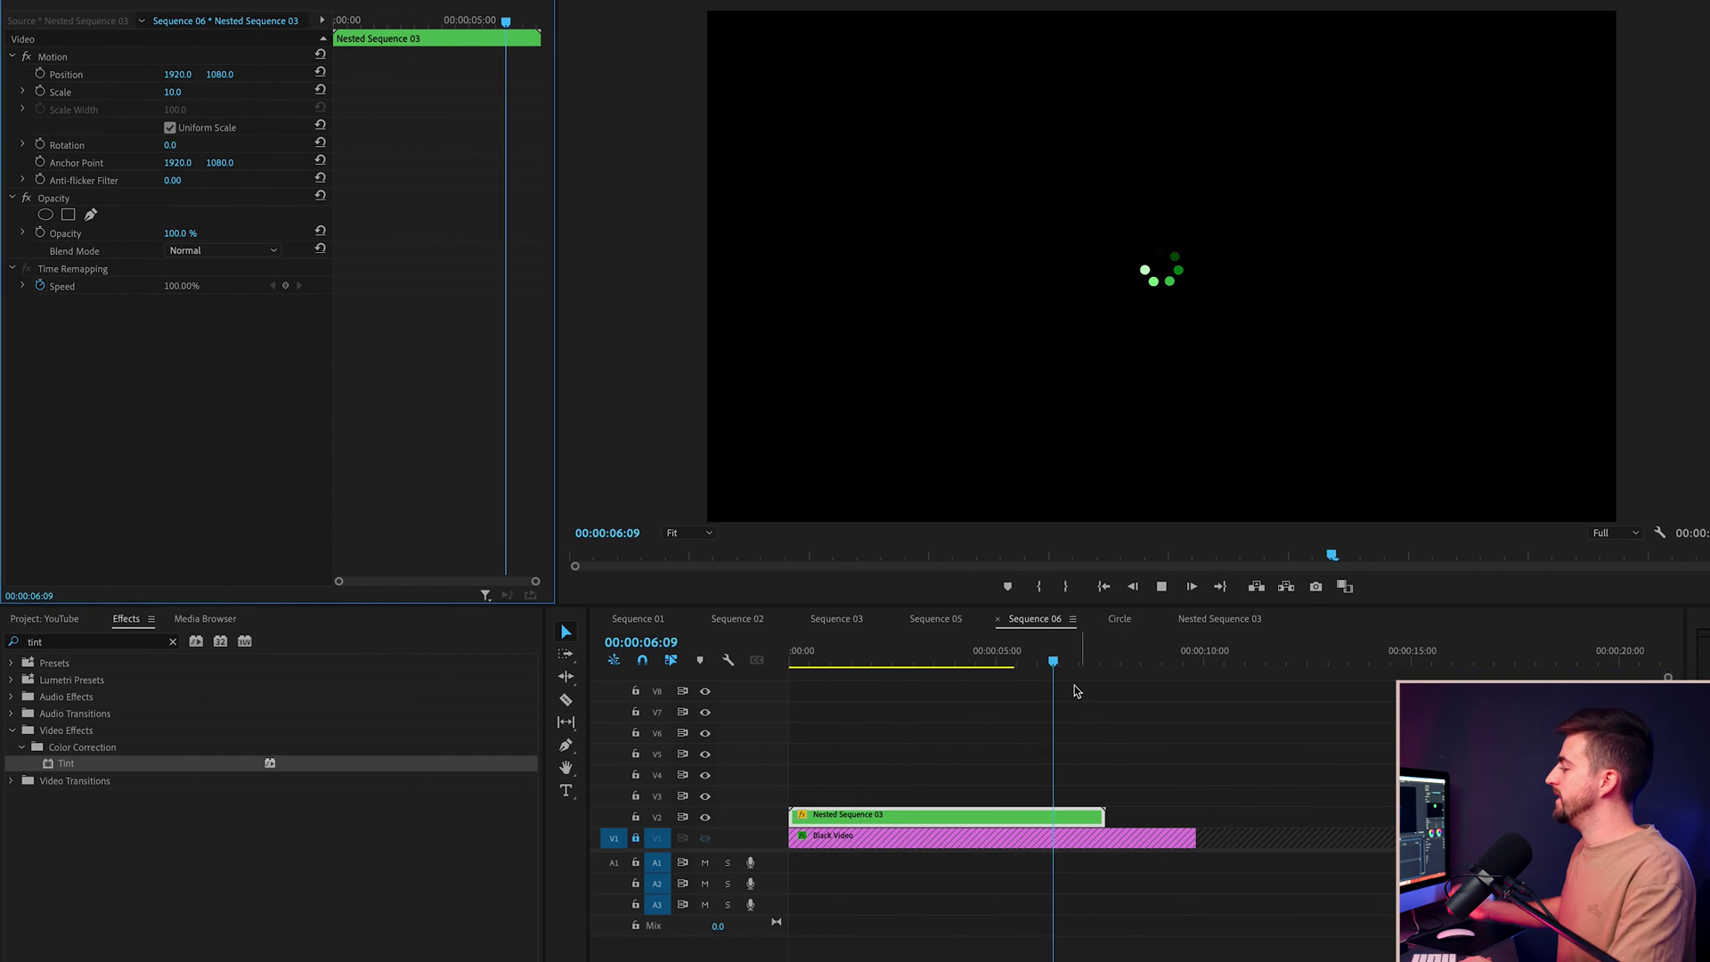
{"action": "key", "text": "Home"}
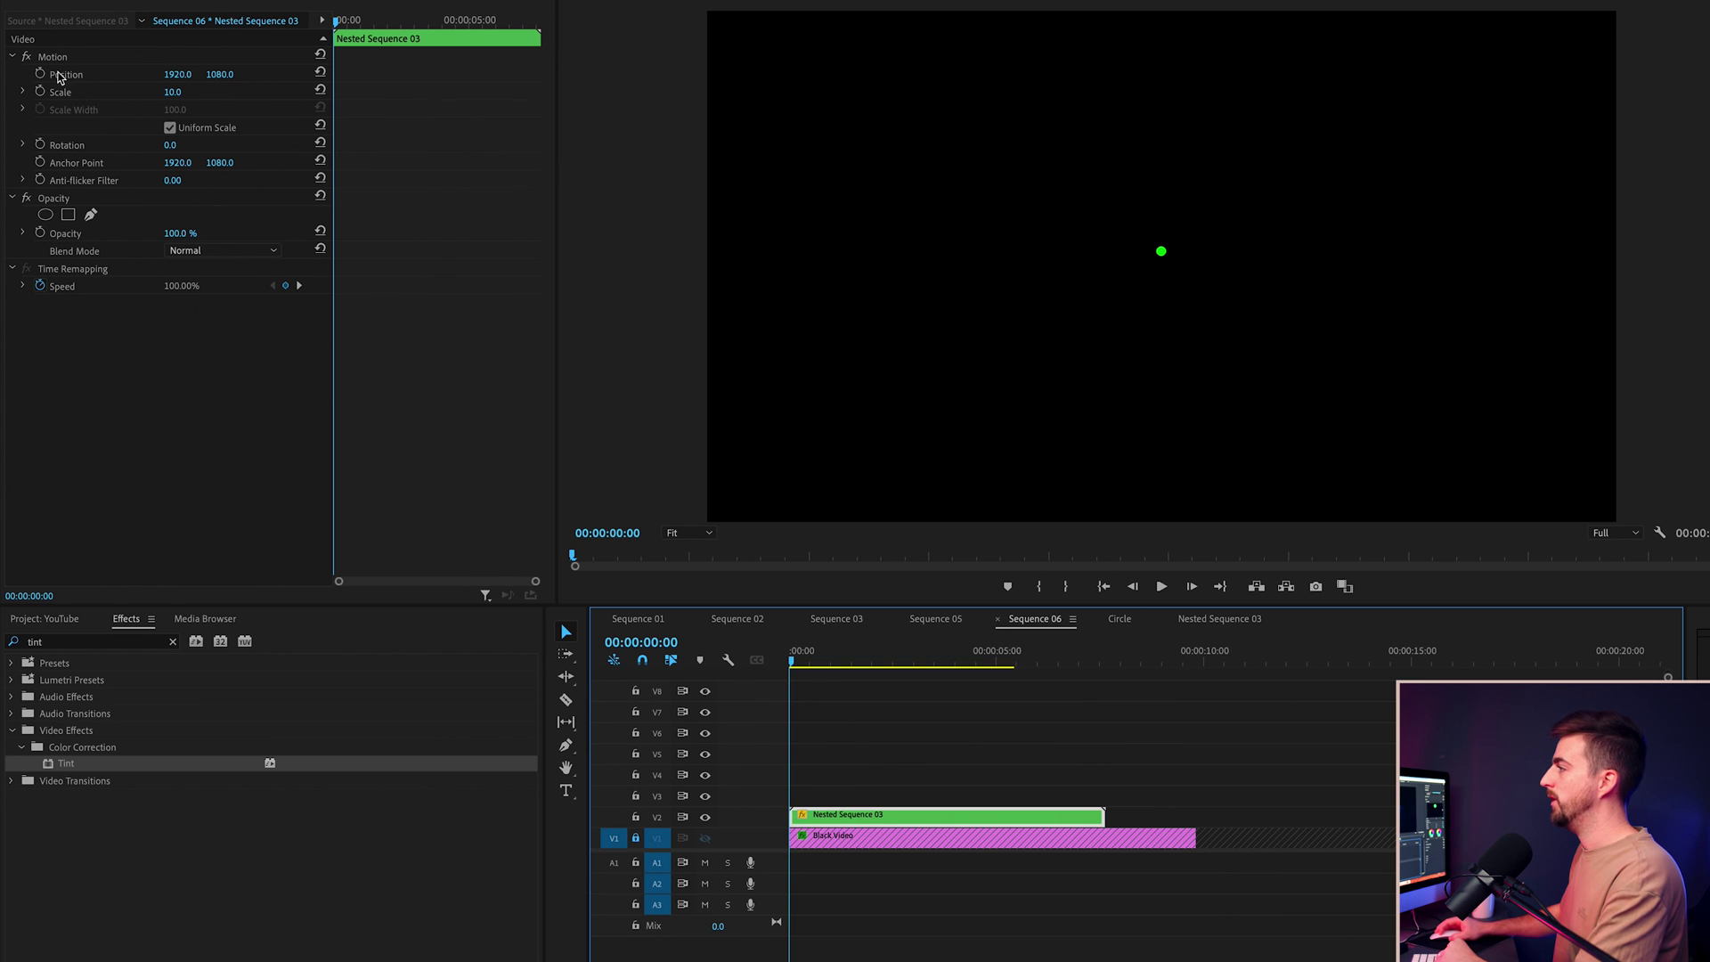
{"action": "left_click_drag", "start_coordinate": [349, 21], "coordinate": [485, 22]}
{"action": "left_click", "coordinate": [40, 93]}
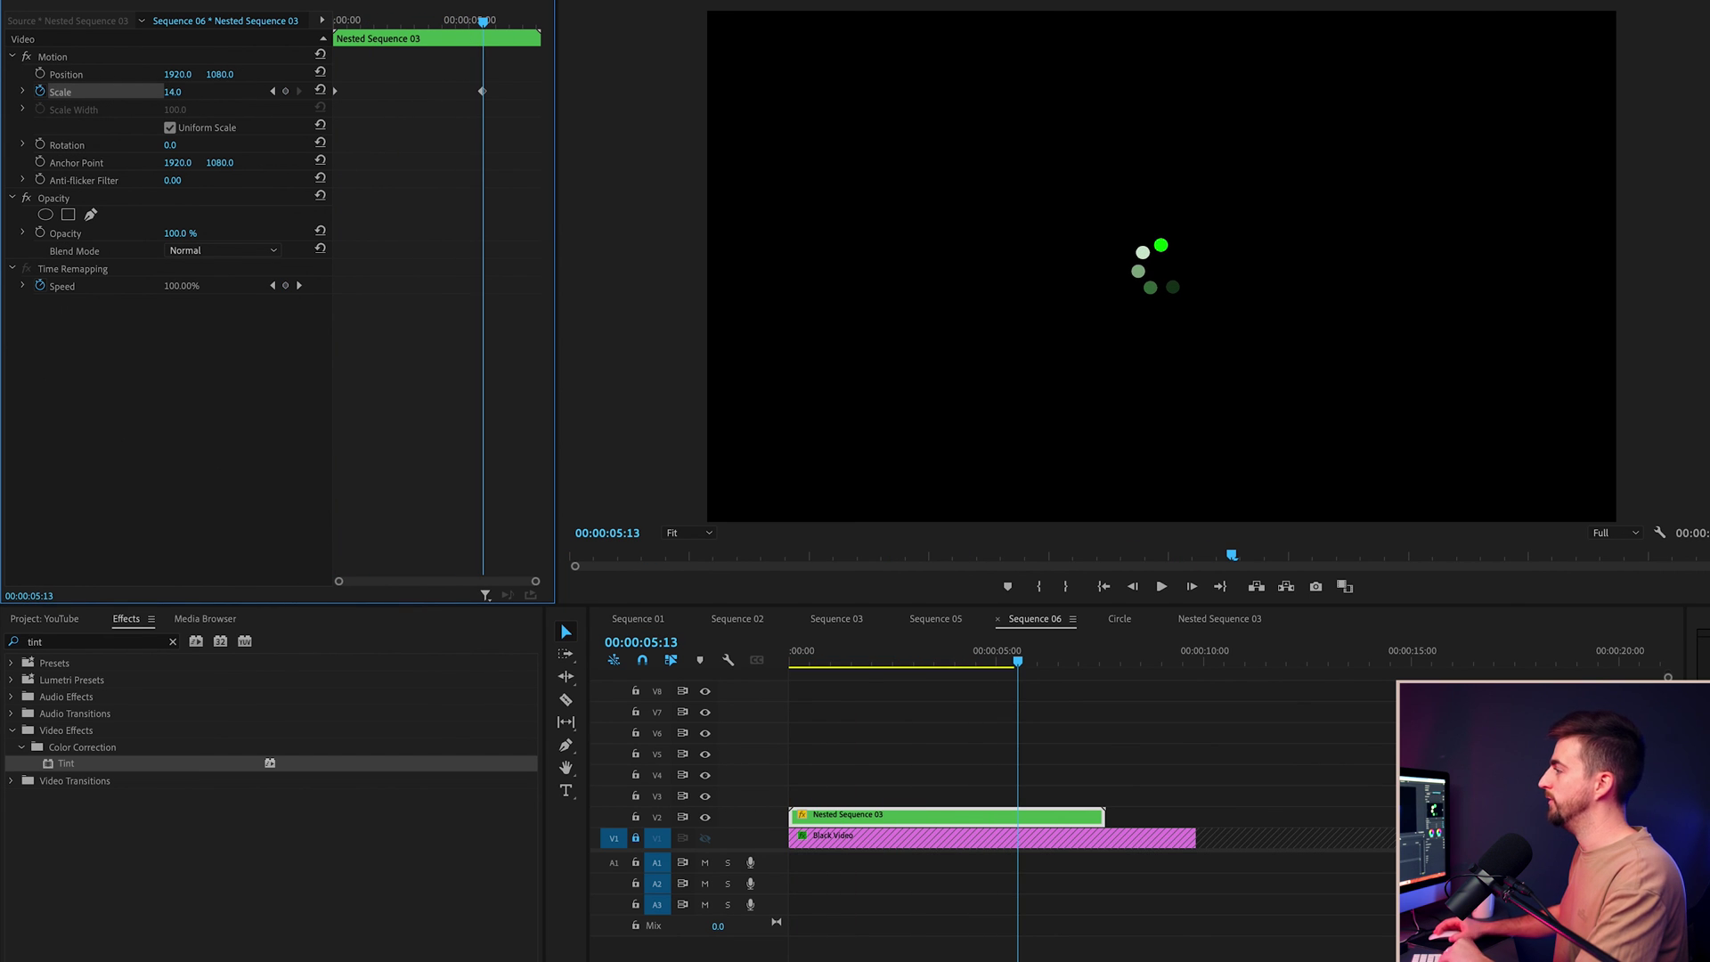
{"action": "key", "text": "Home"}
{"action": "key", "text": "space"}
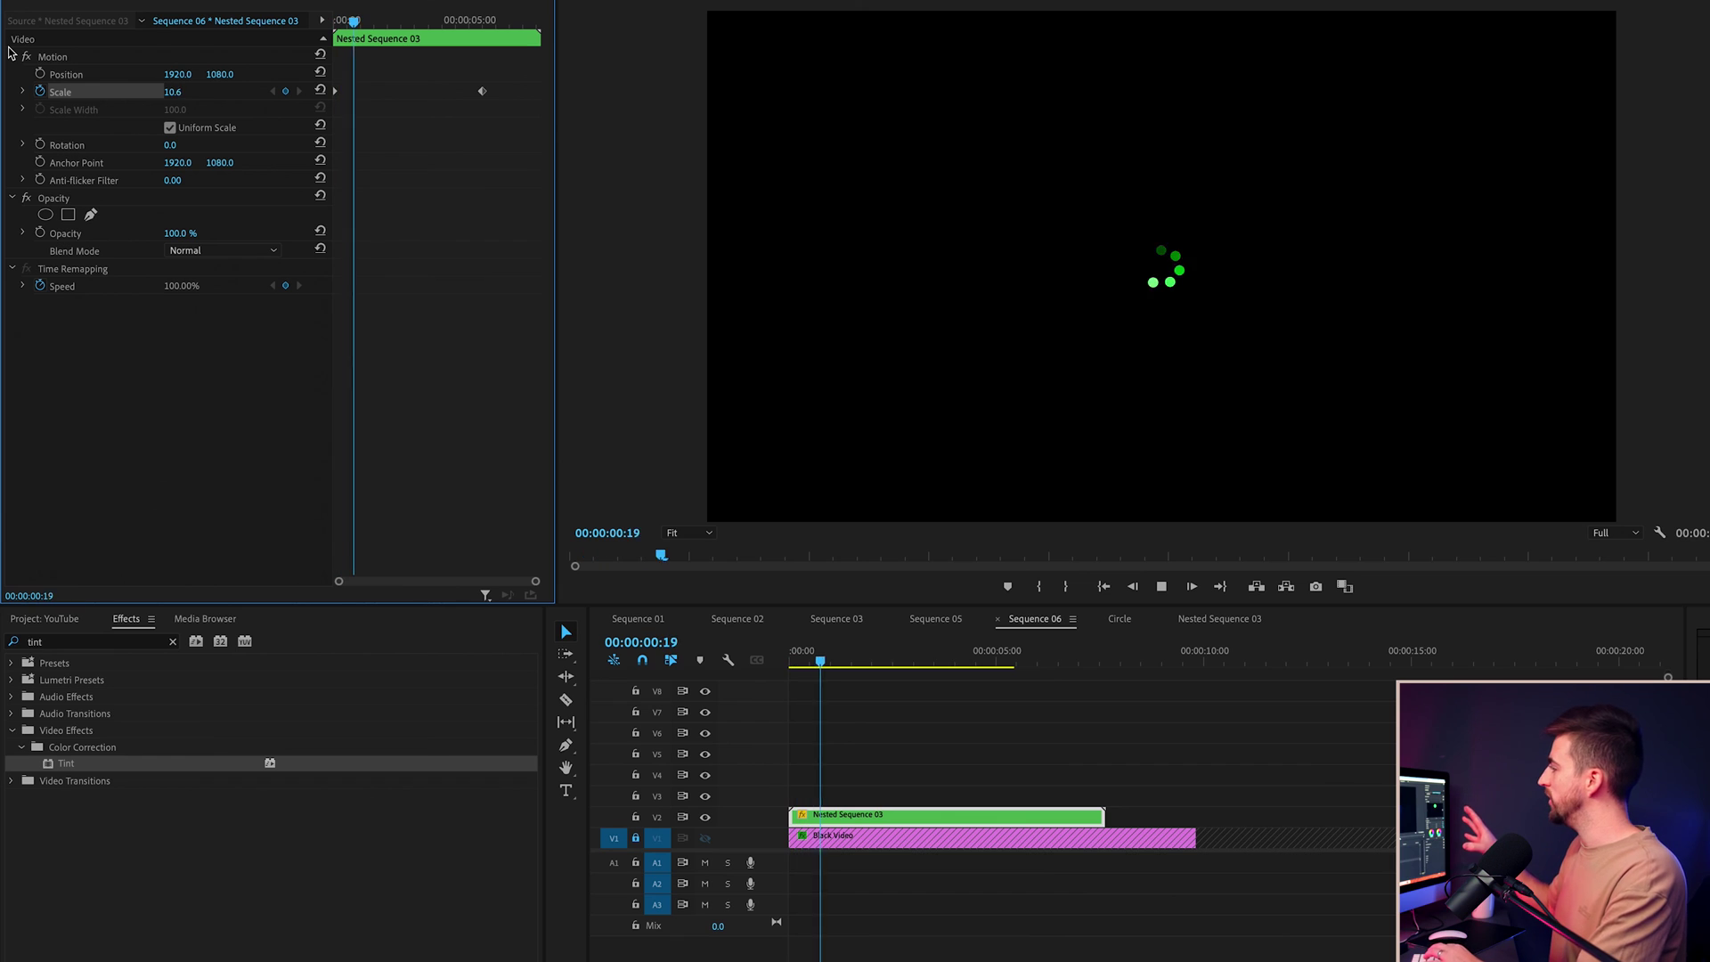